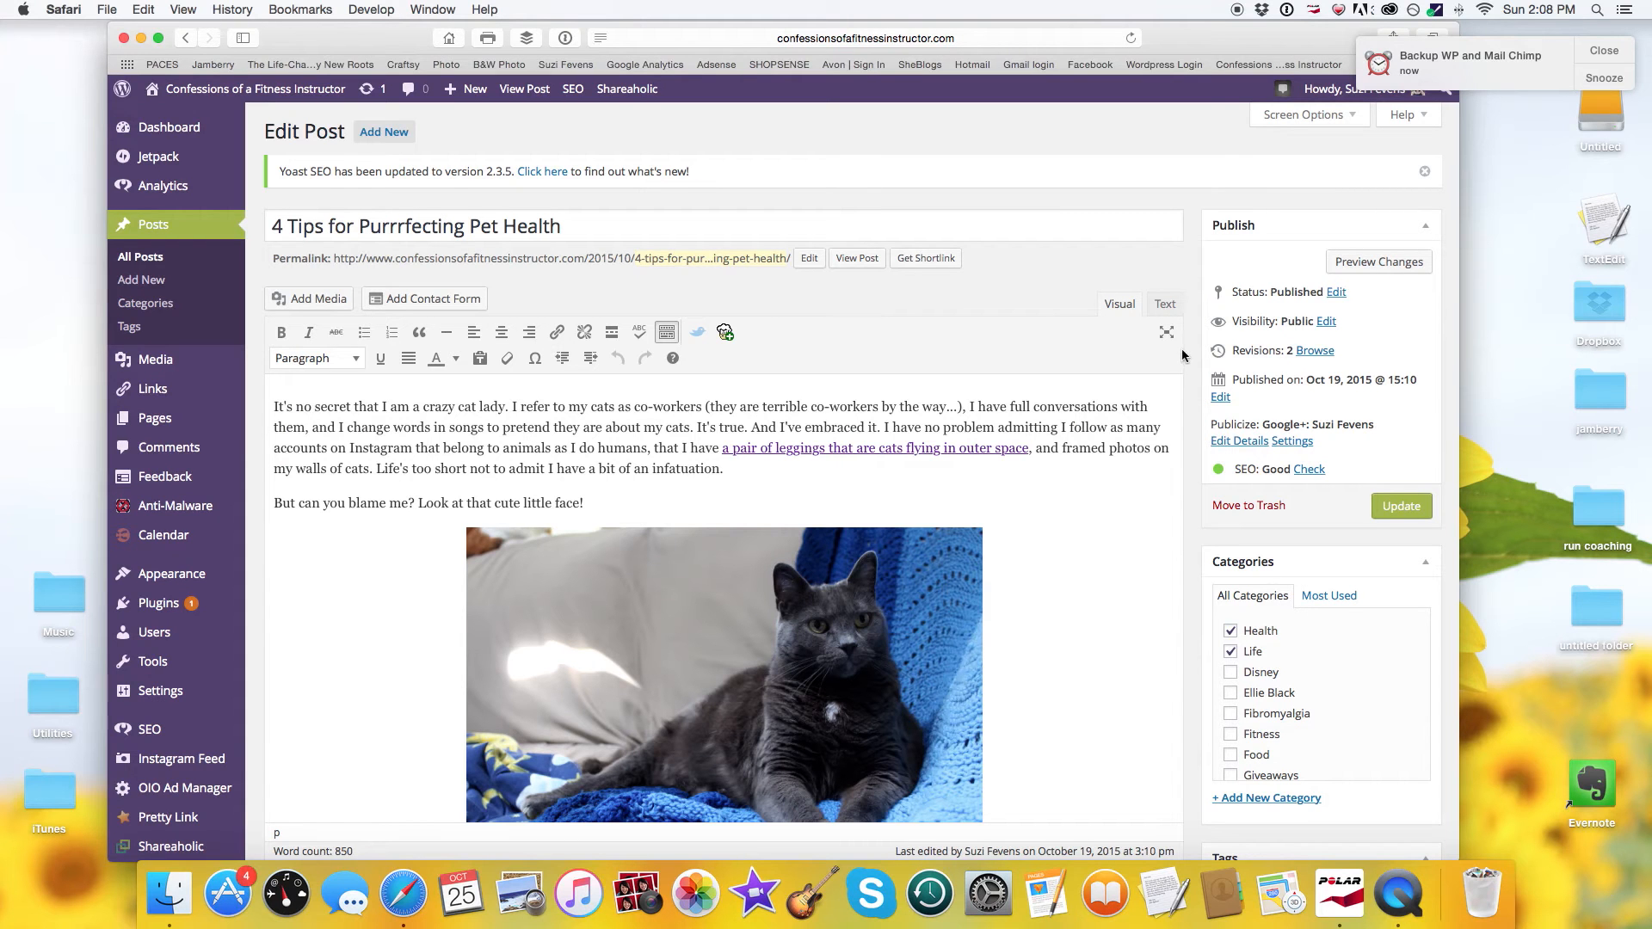
Review the pet health post from its body text down to the CoSchedule social queue
scroll(1111, 348, "down", 5)
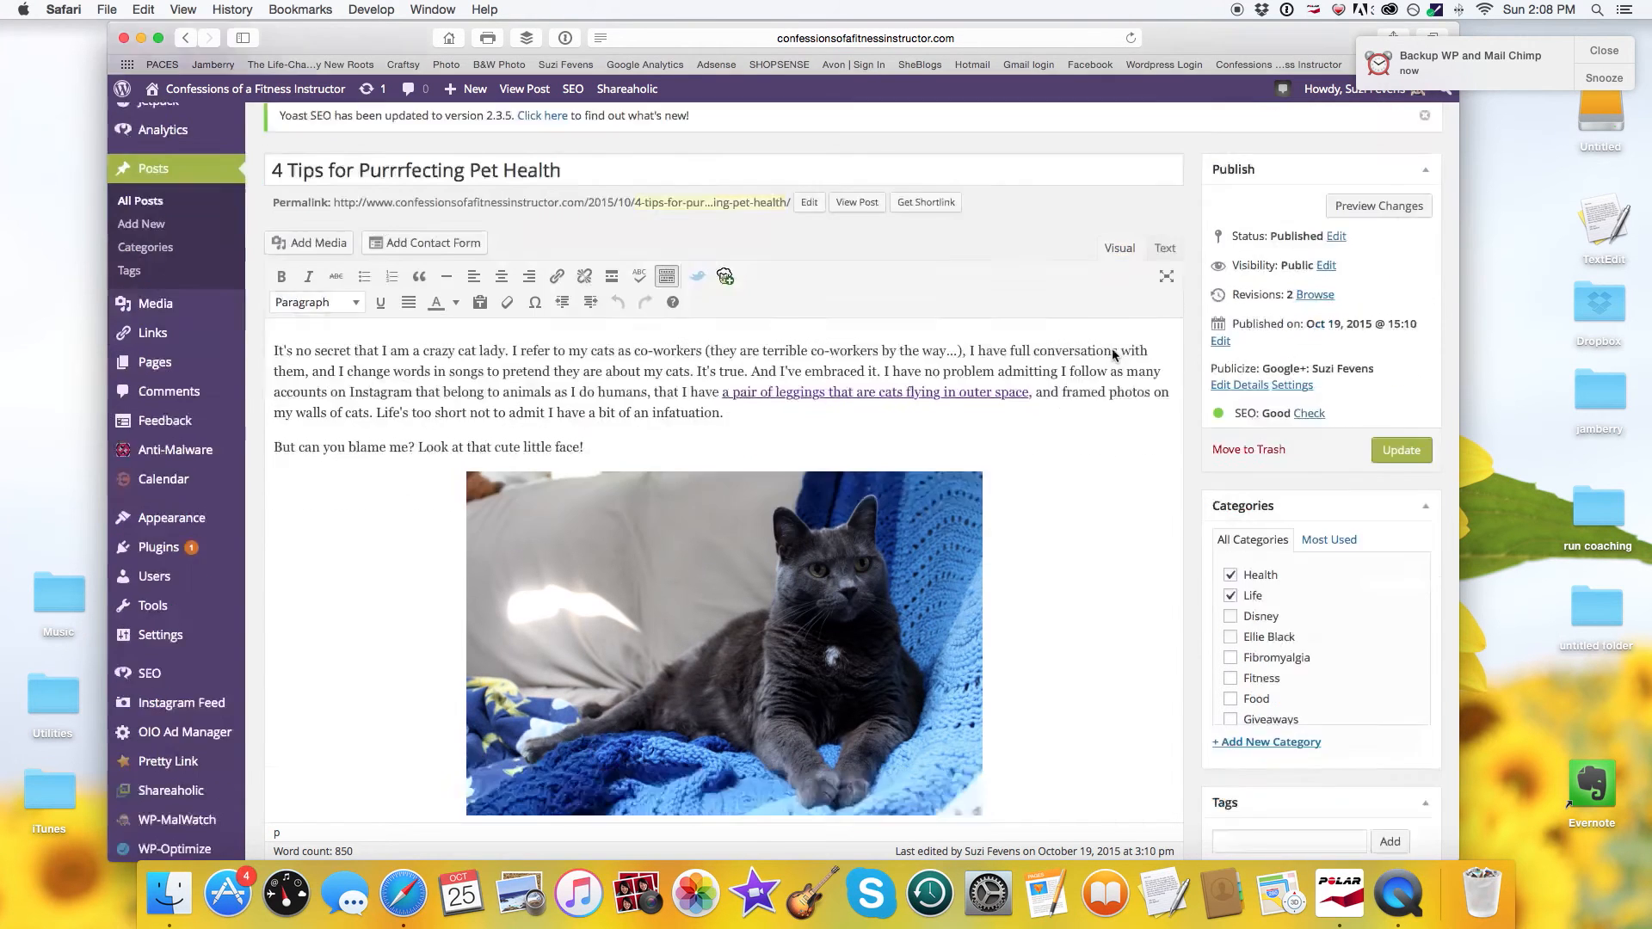
scroll(1112, 350, "down", 5)
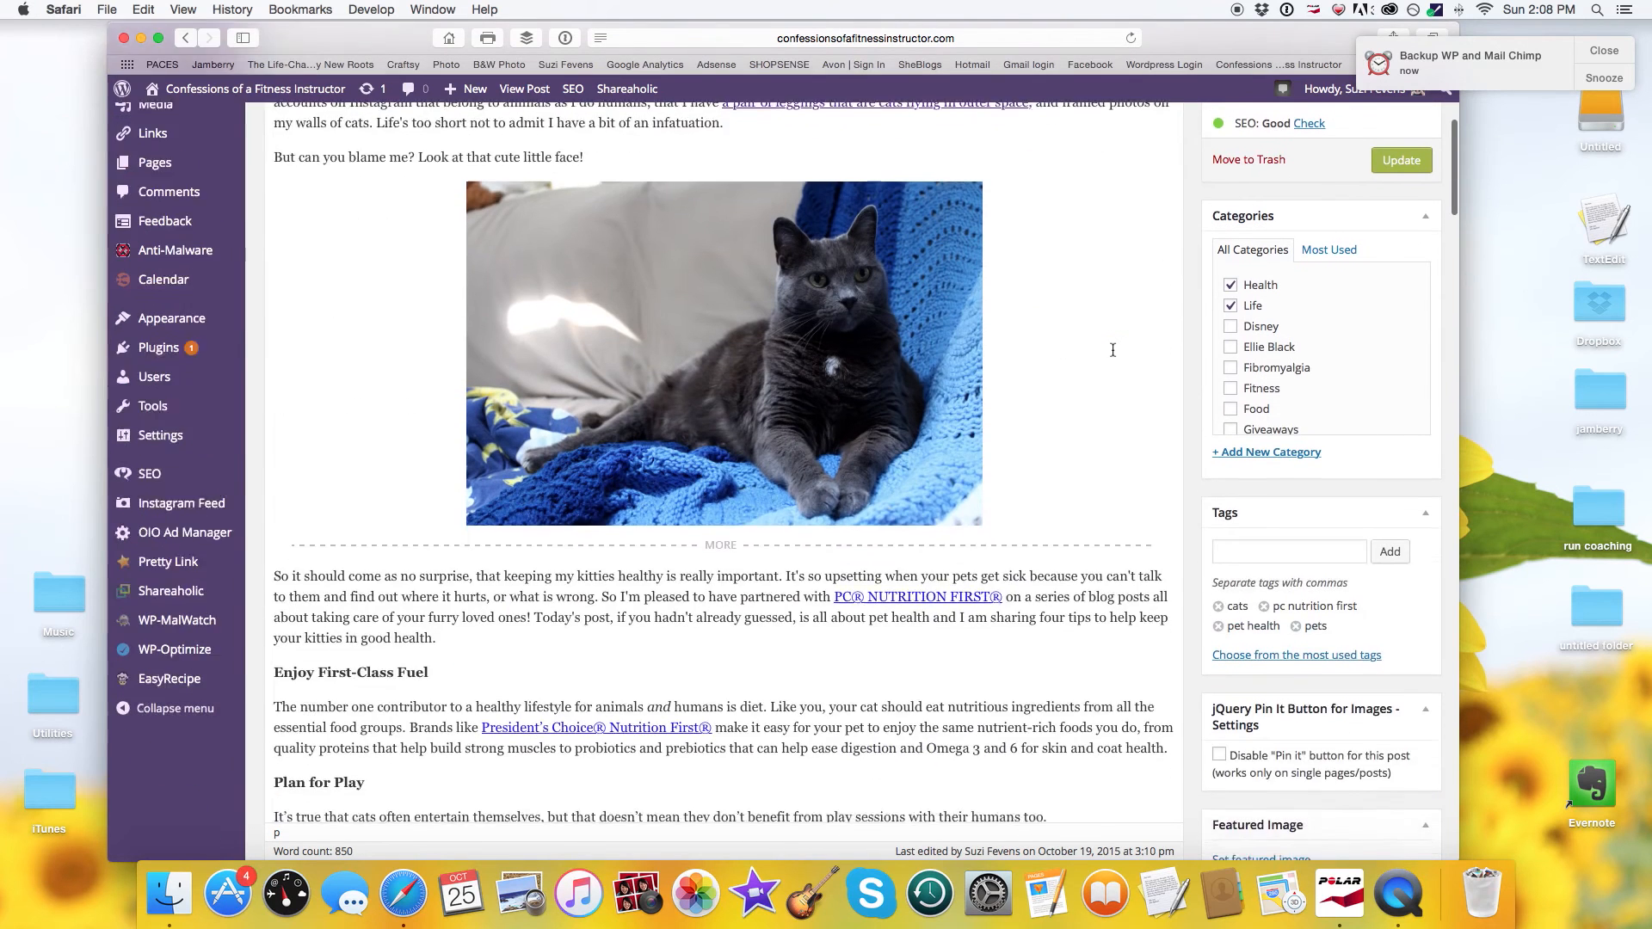
scroll(1112, 349, "down", 15)
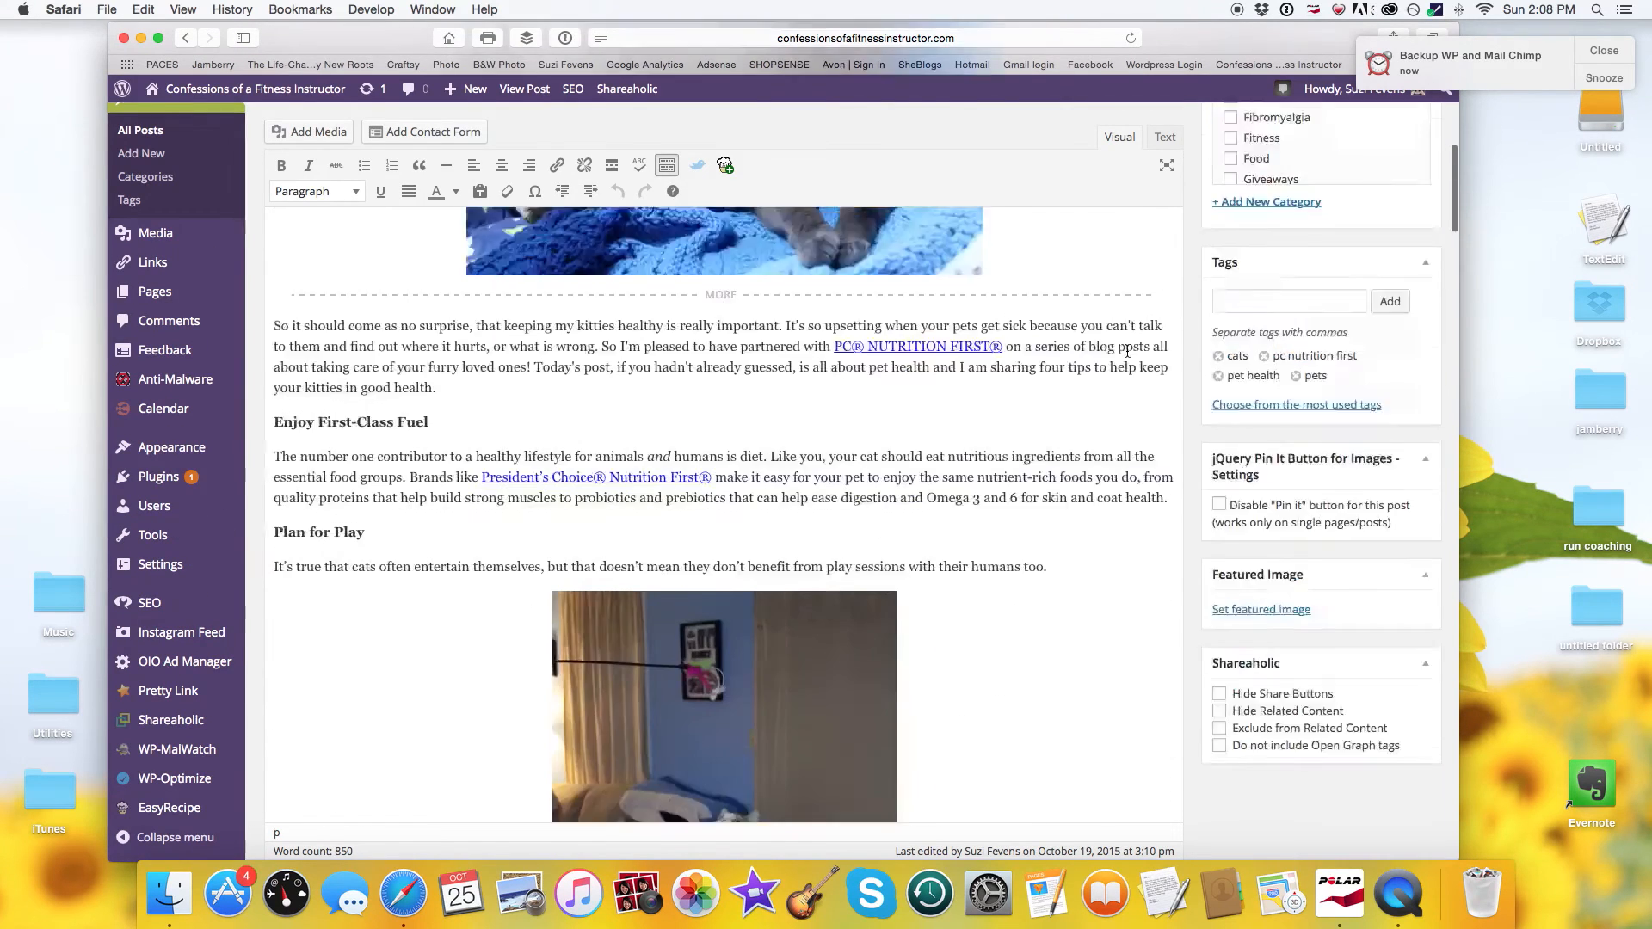
scroll(1127, 351, "down", 15)
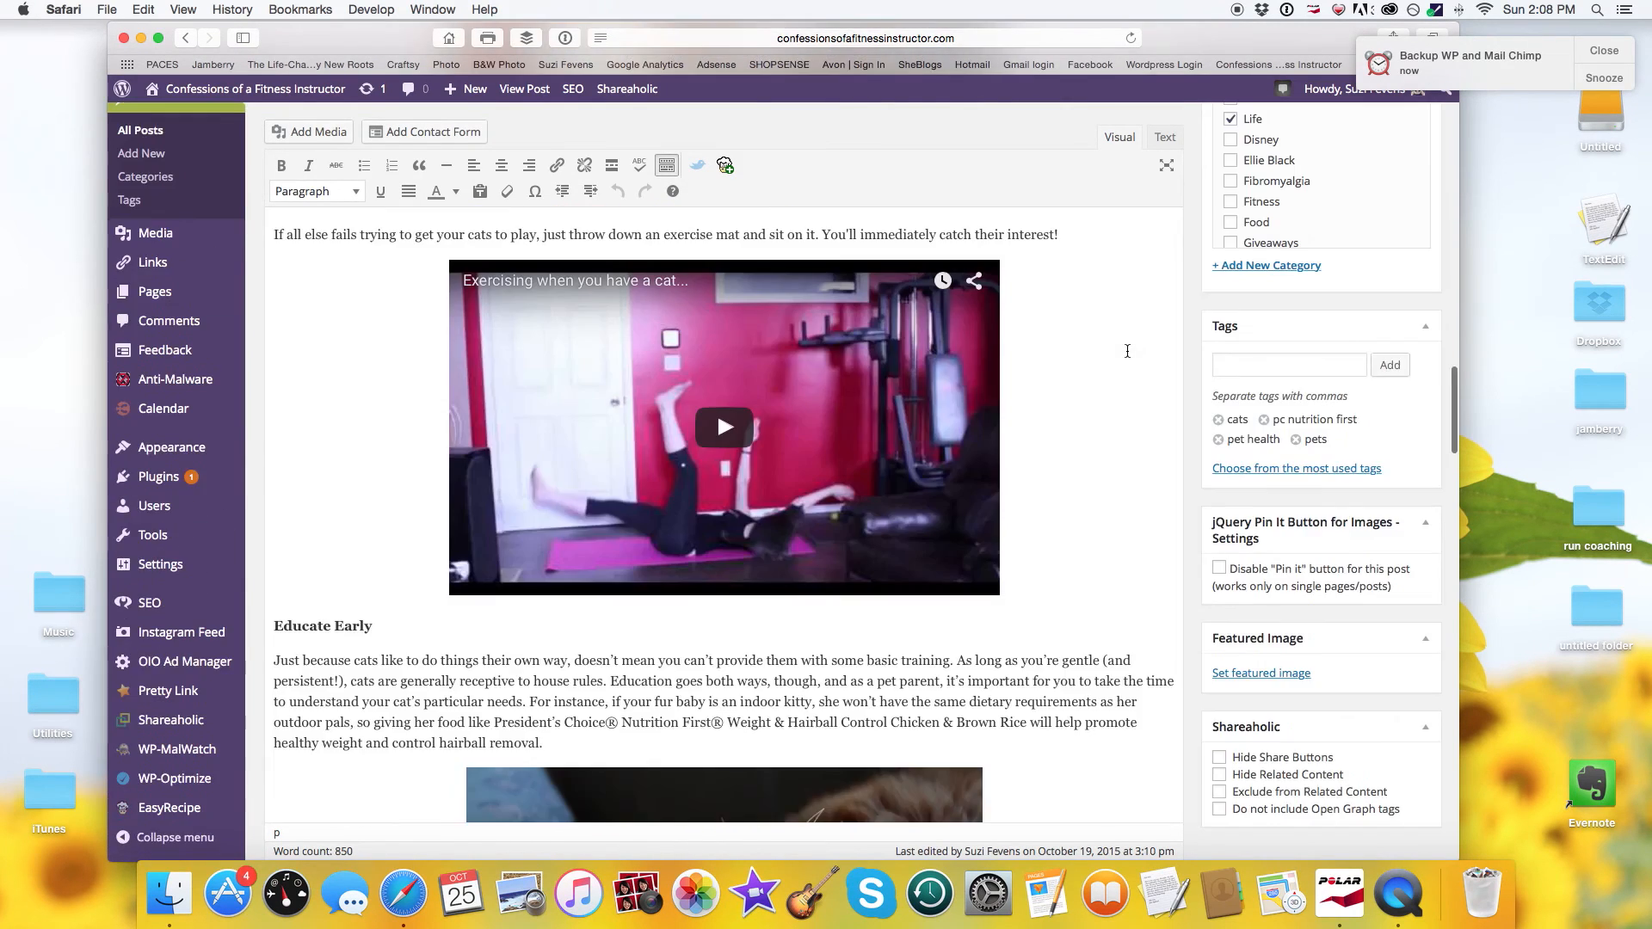
scroll(1127, 351, "down", 15)
scroll(1128, 351, "up", 14)
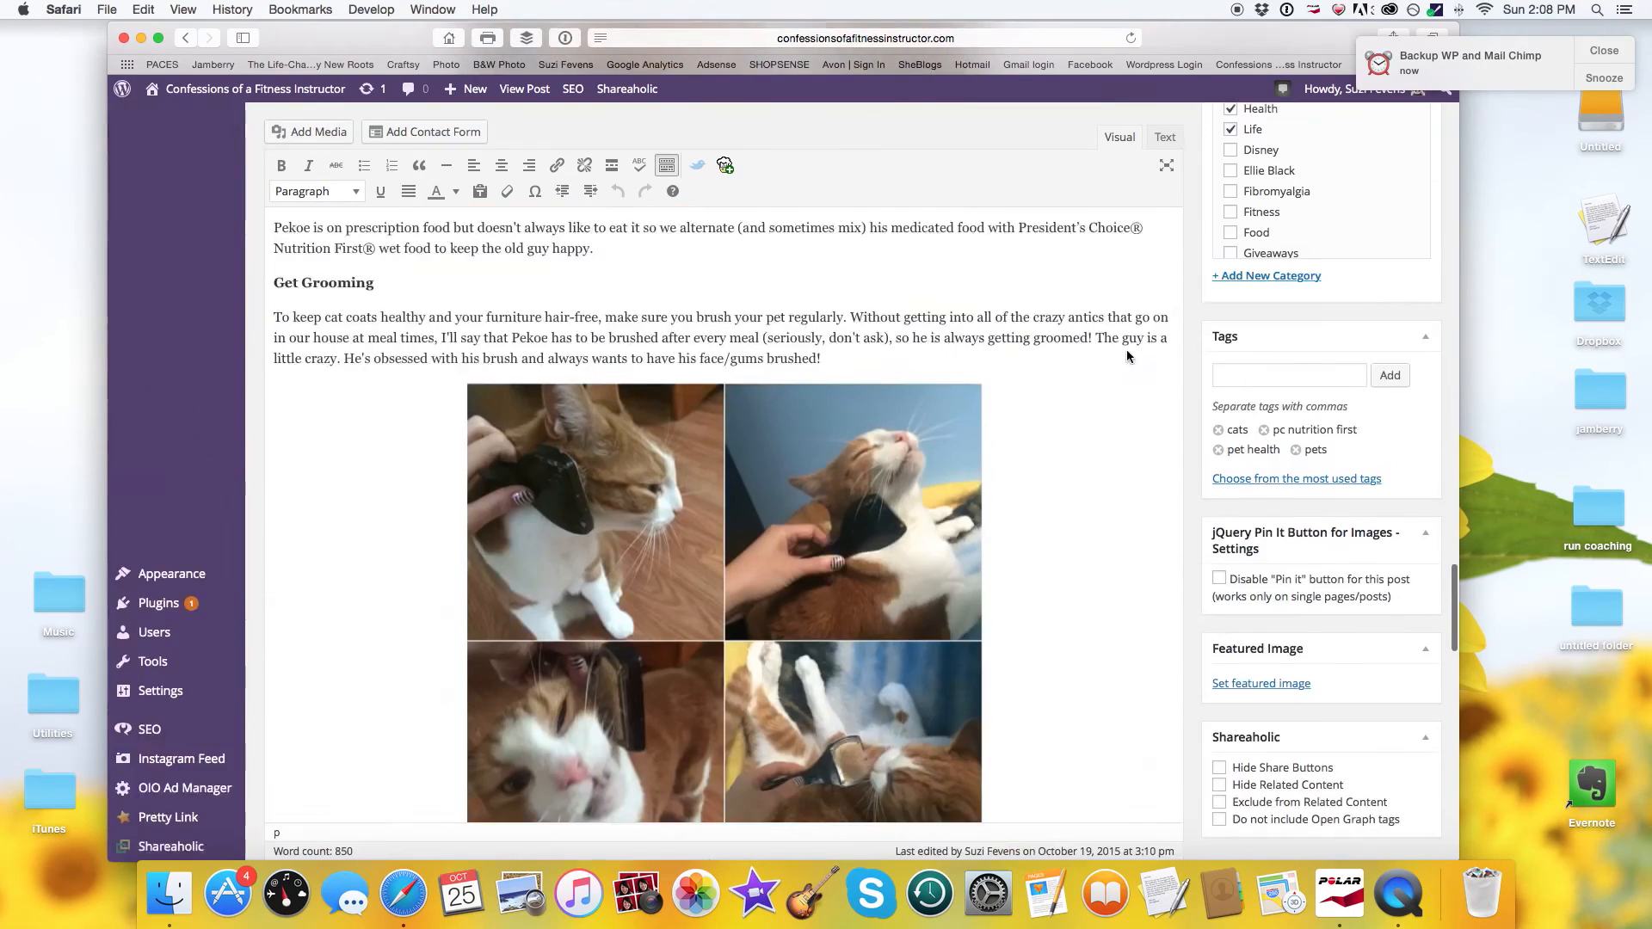
scroll(1127, 351, "down", 15)
scroll(1127, 351, "down", 5)
scroll(1127, 351, "up", 4)
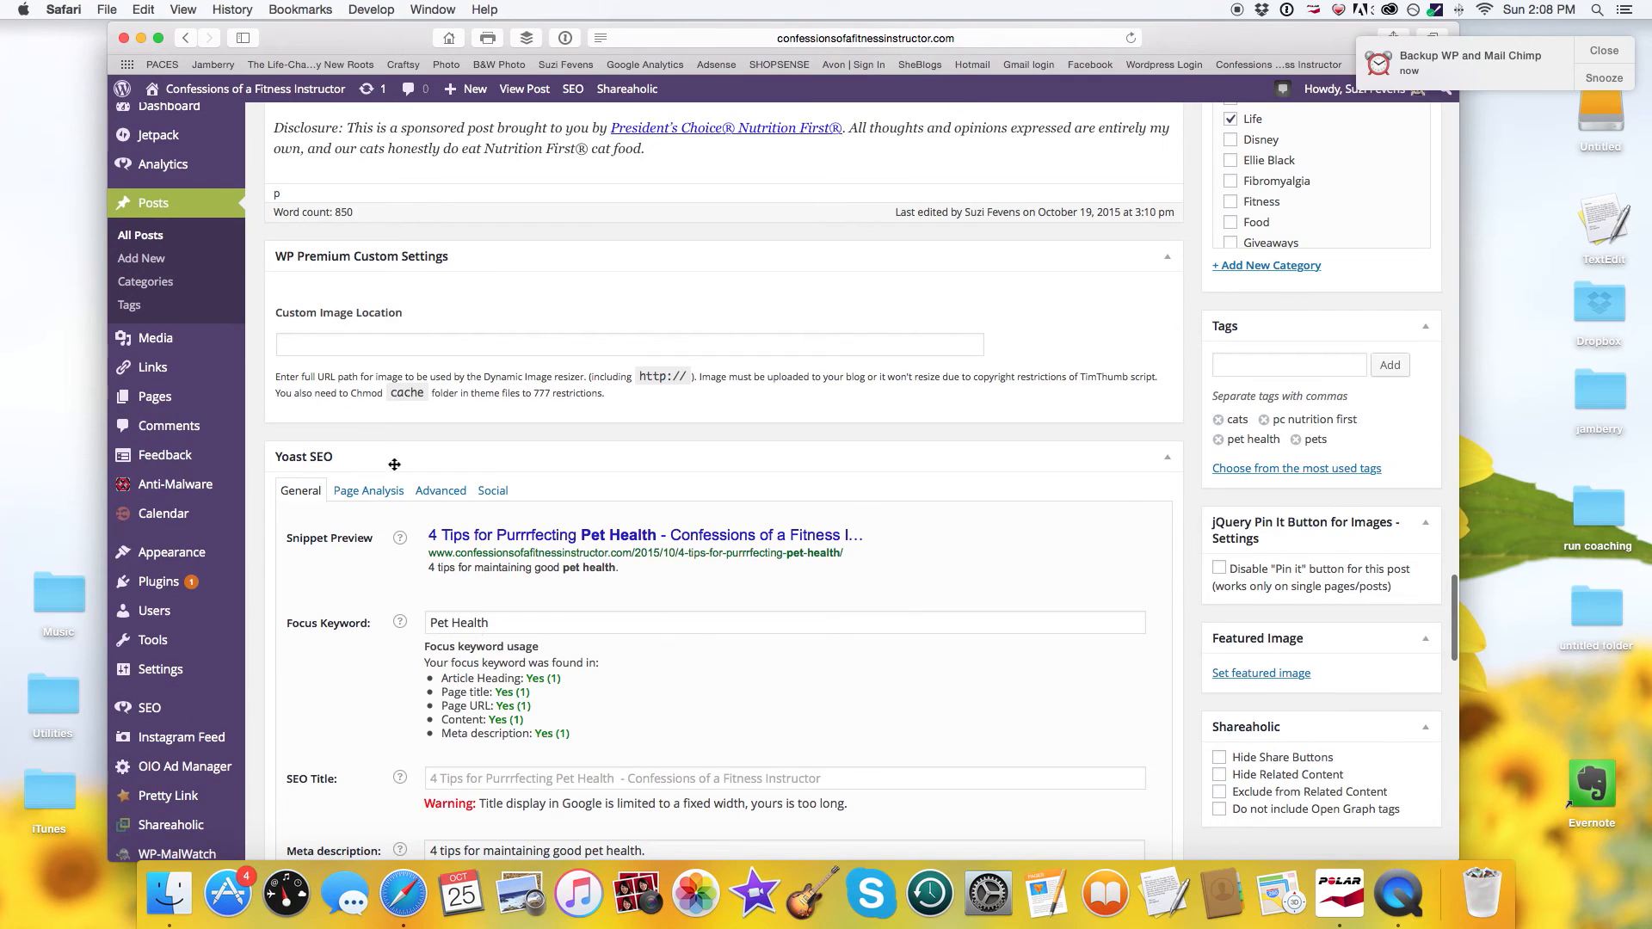
scroll(775, 551, "down", 7)
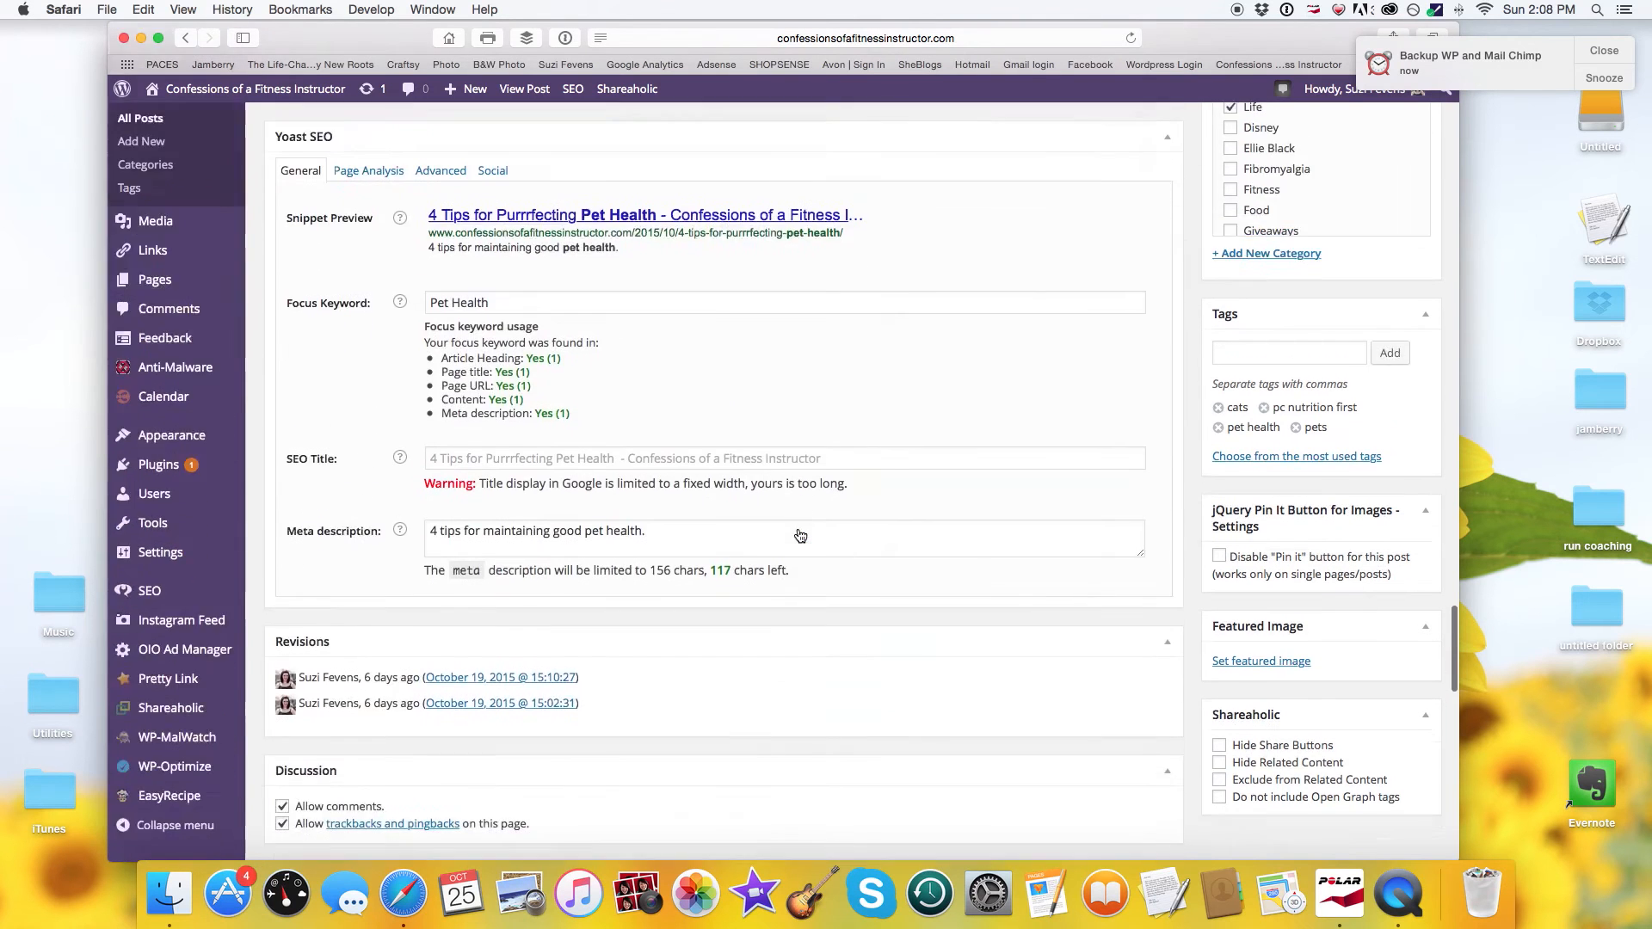
scroll(801, 535, "down", 4)
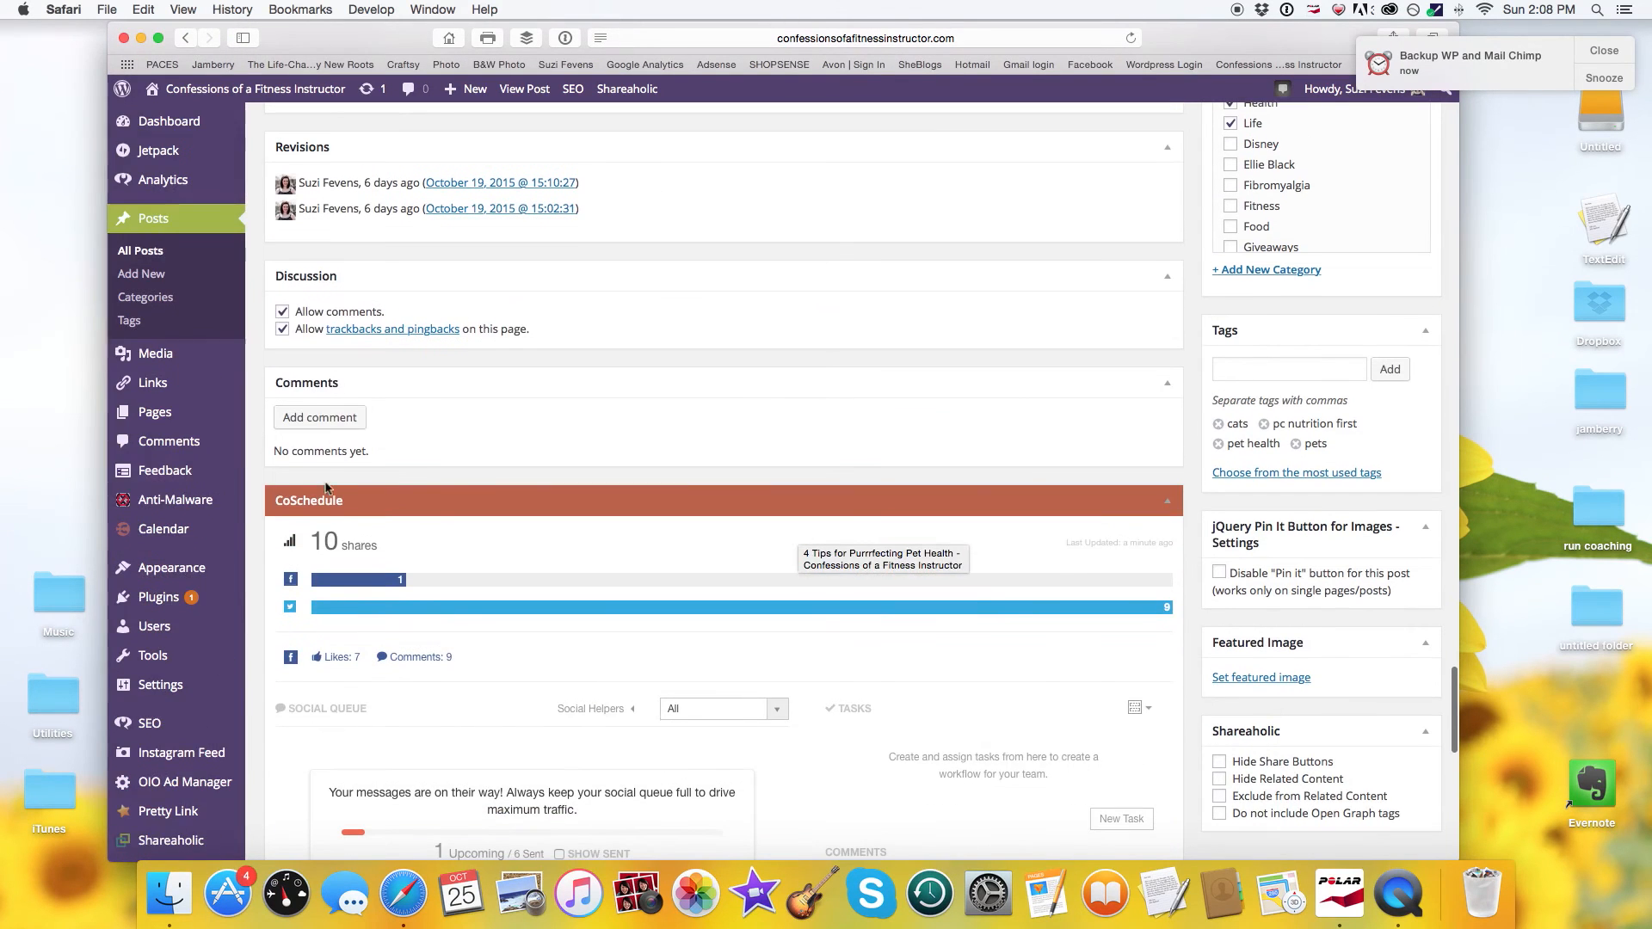
scroll(473, 490, "down", 7)
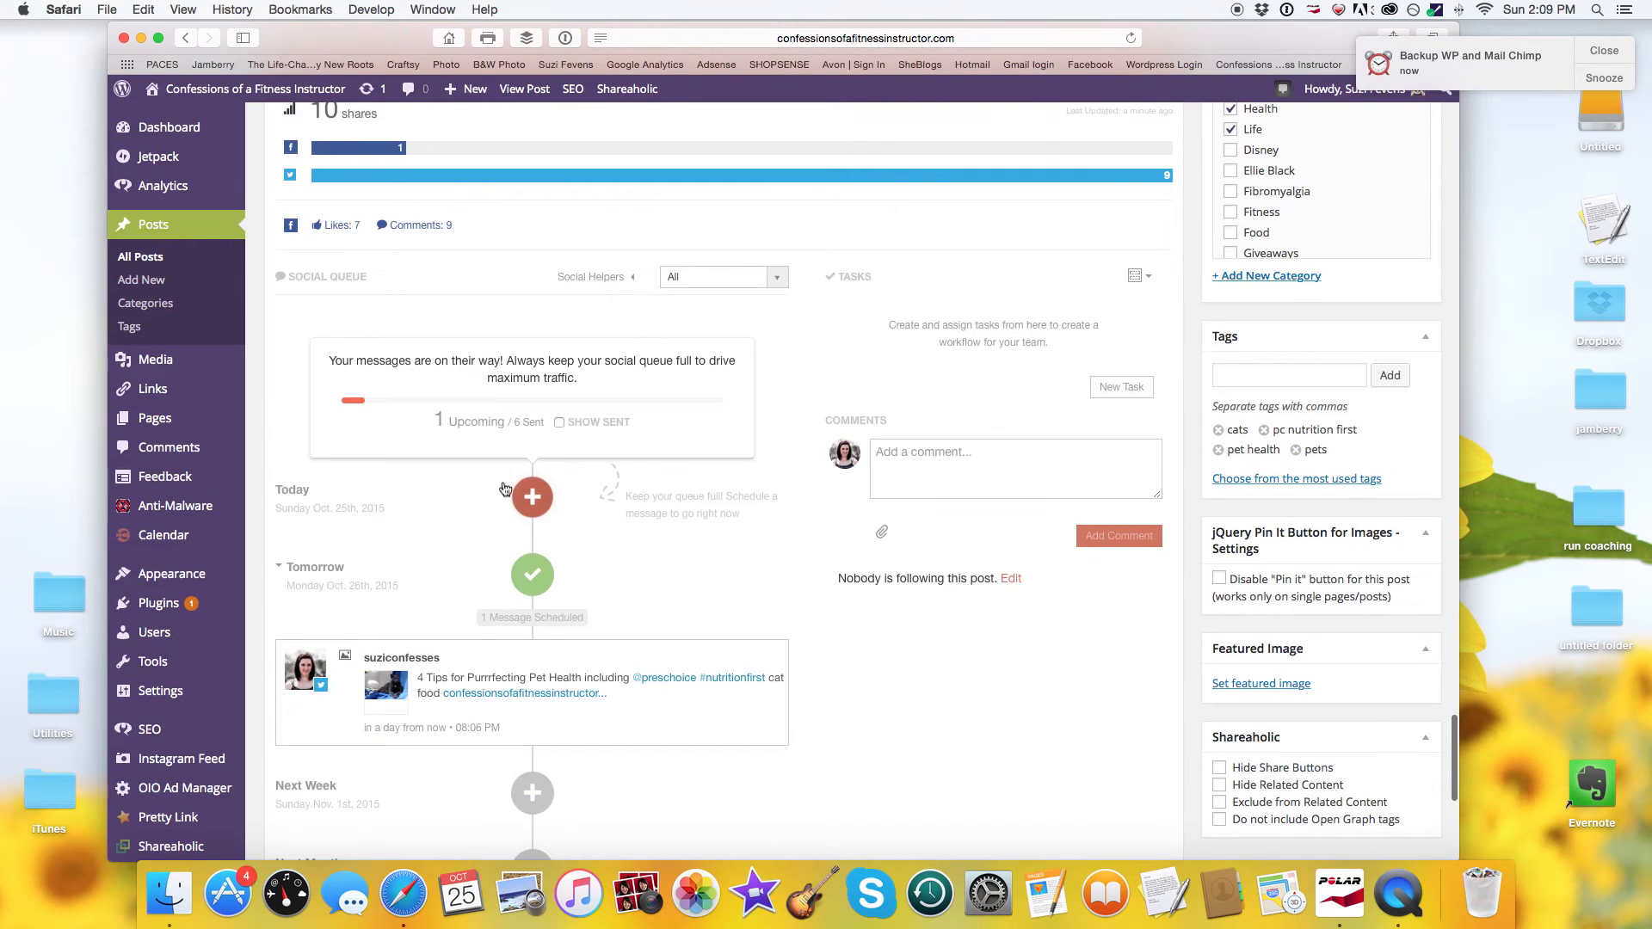
Start a social message for today and select the Confessions of a Fitness Instructor Google+ page and the Twitter profile
left_click(531, 497)
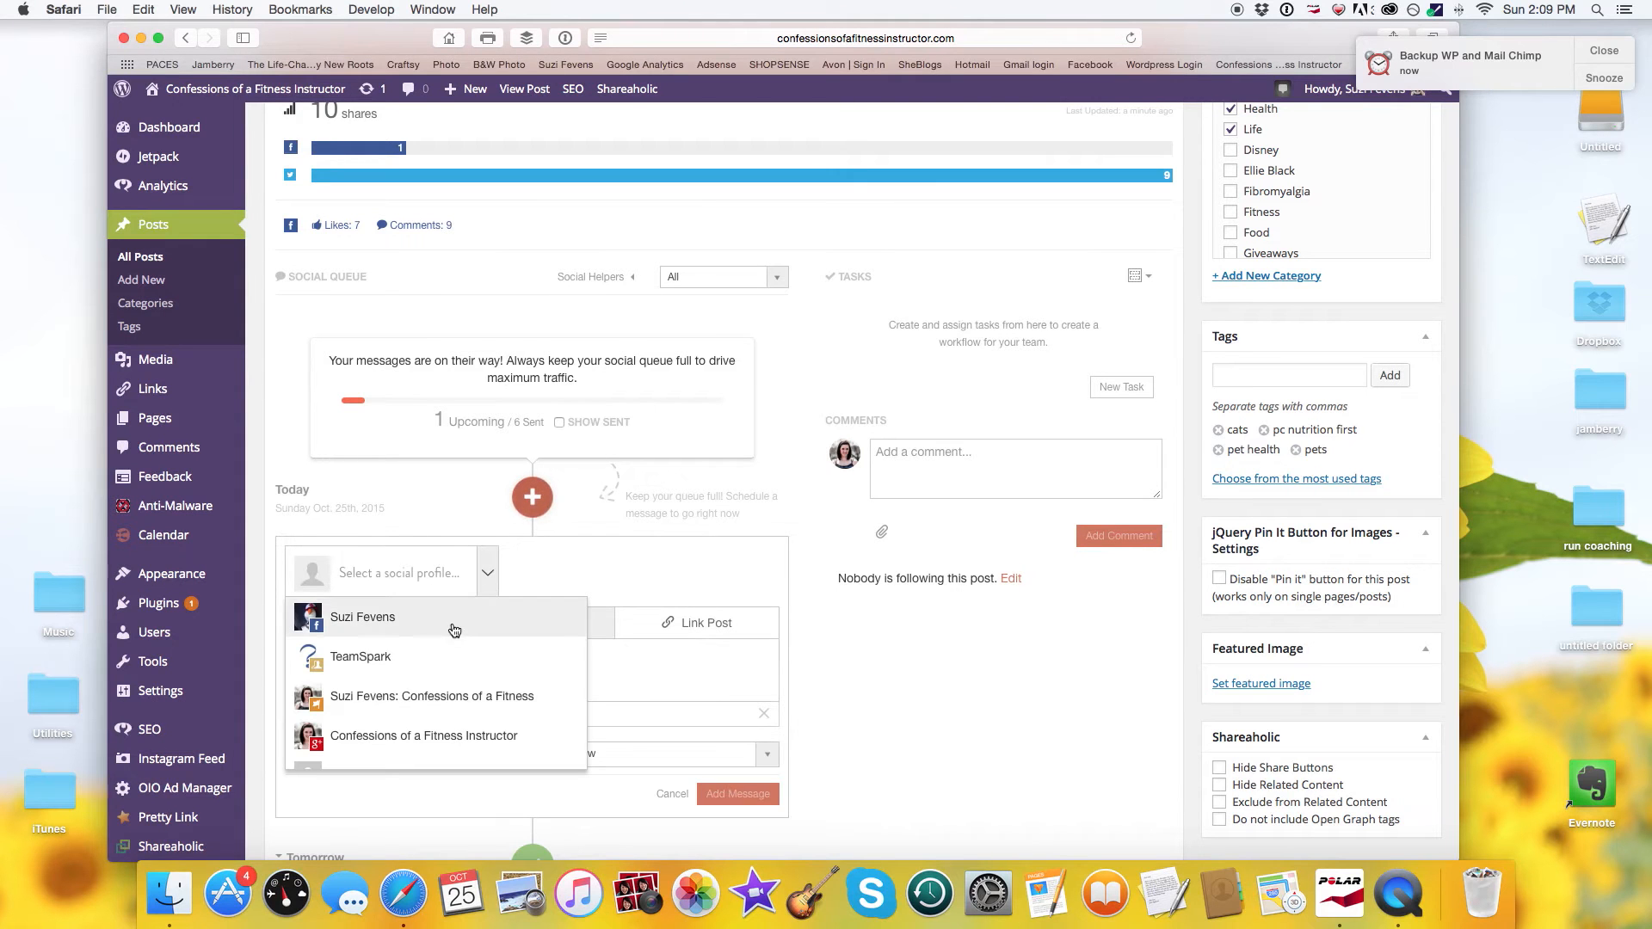
left_click(439, 736)
scroll(393, 678, "down", 1)
scroll(394, 677, "down", 2)
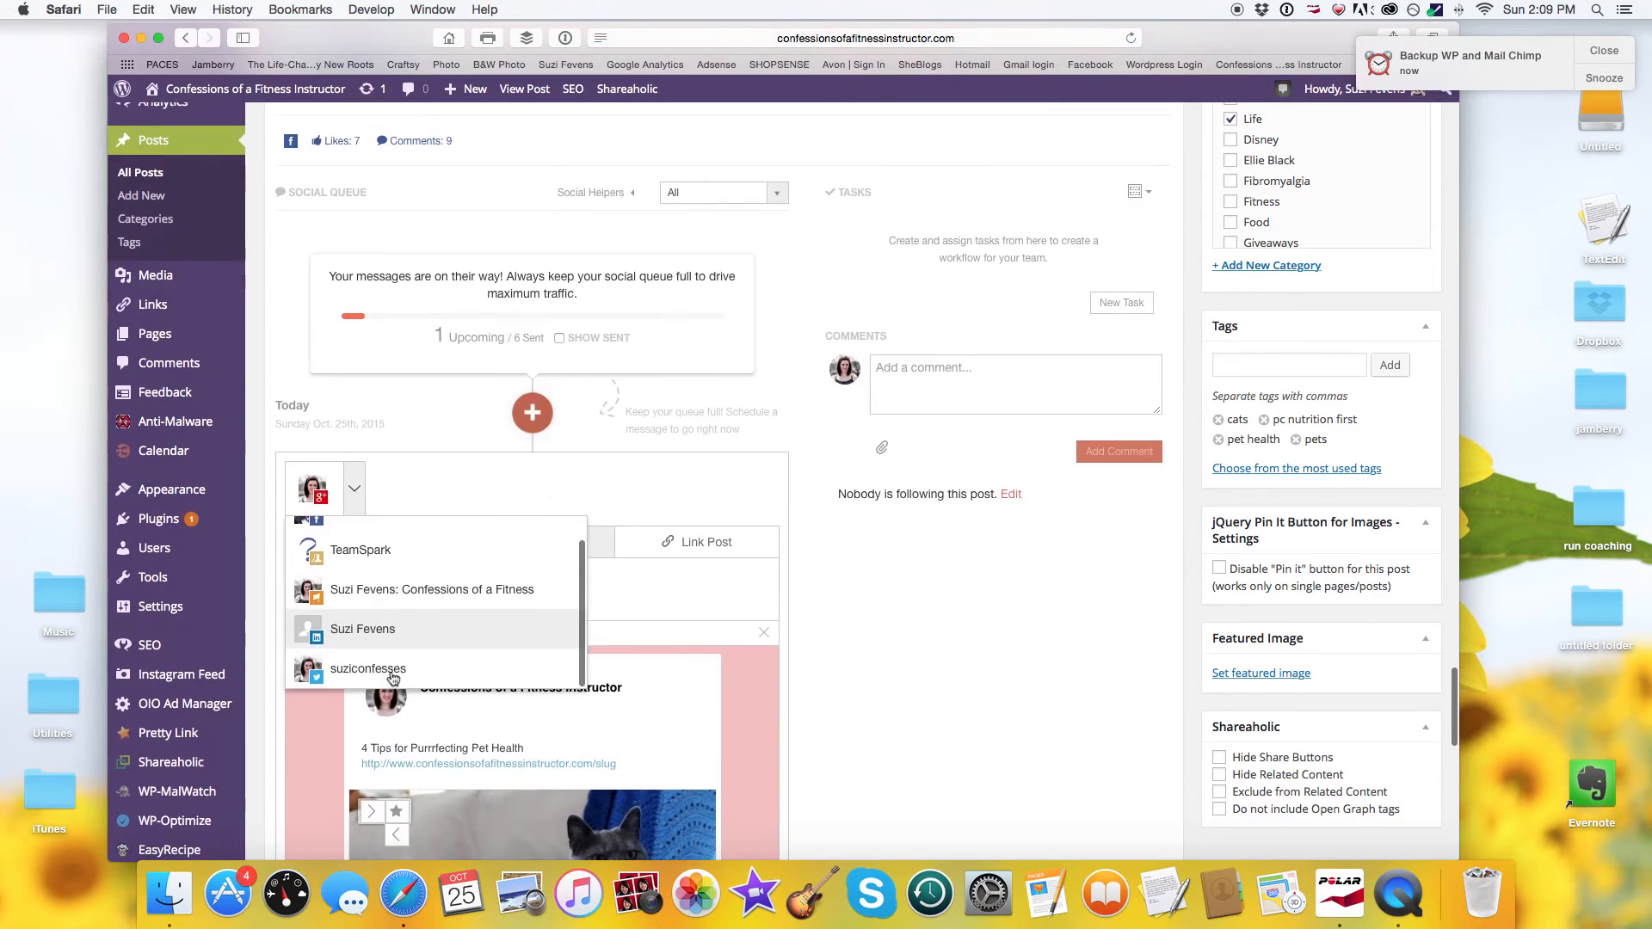
left_click(388, 608)
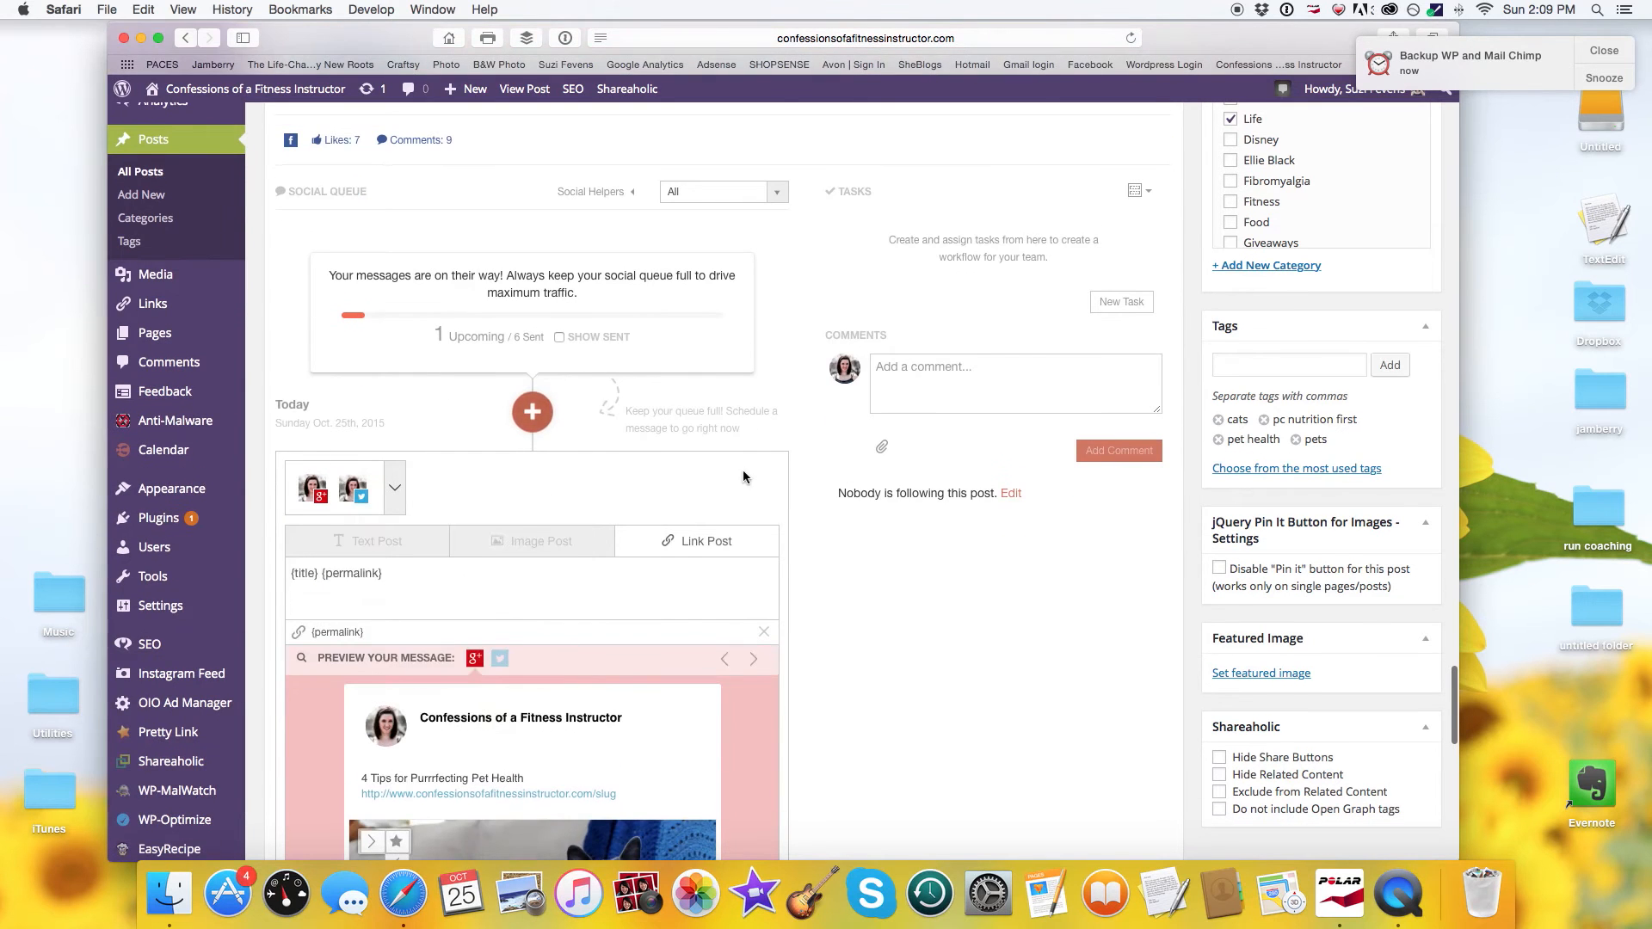
Change the new Google+ and Twitter message from a link post to an image post
scroll(744, 477, "down", 2)
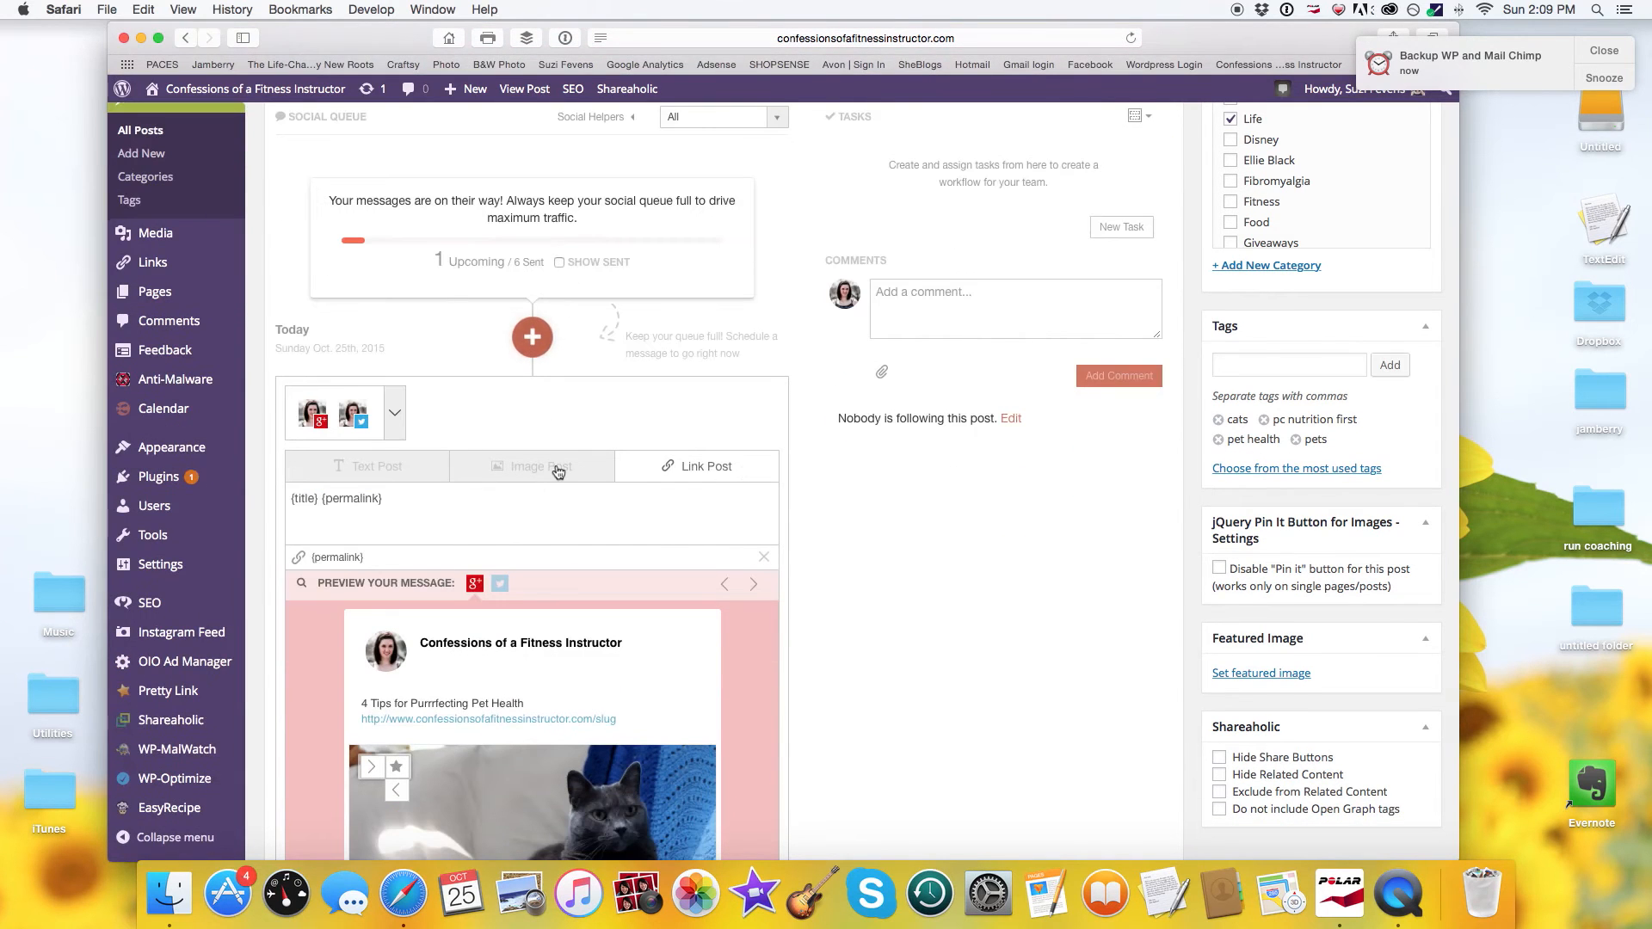
scroll(559, 472, "down", 4)
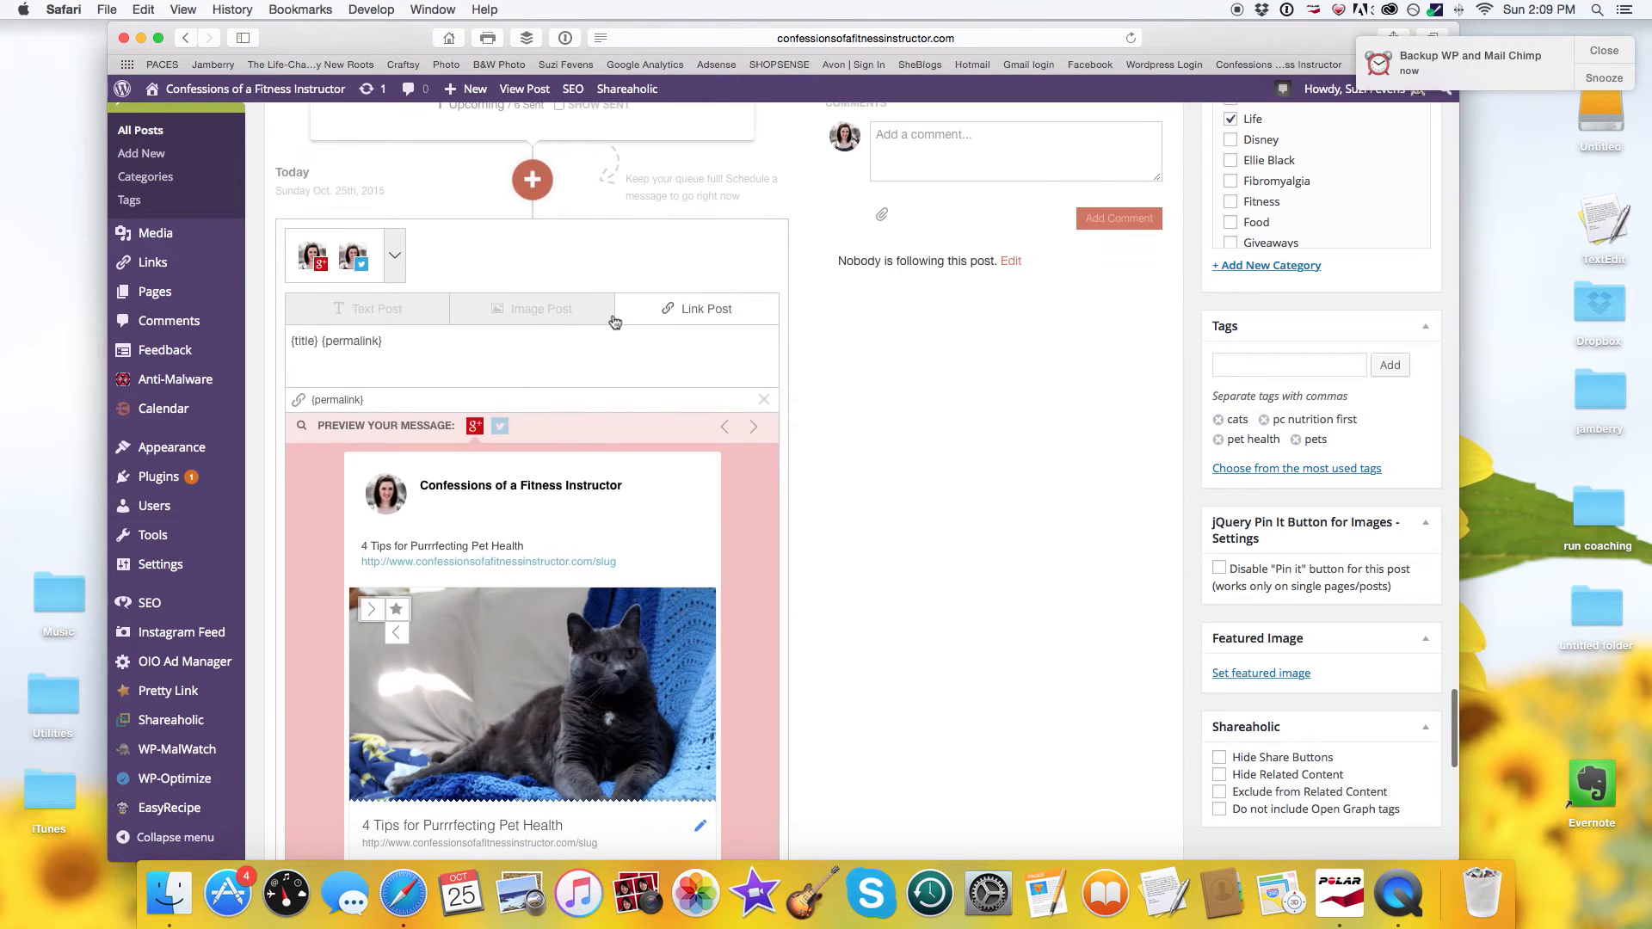
left_click(598, 323)
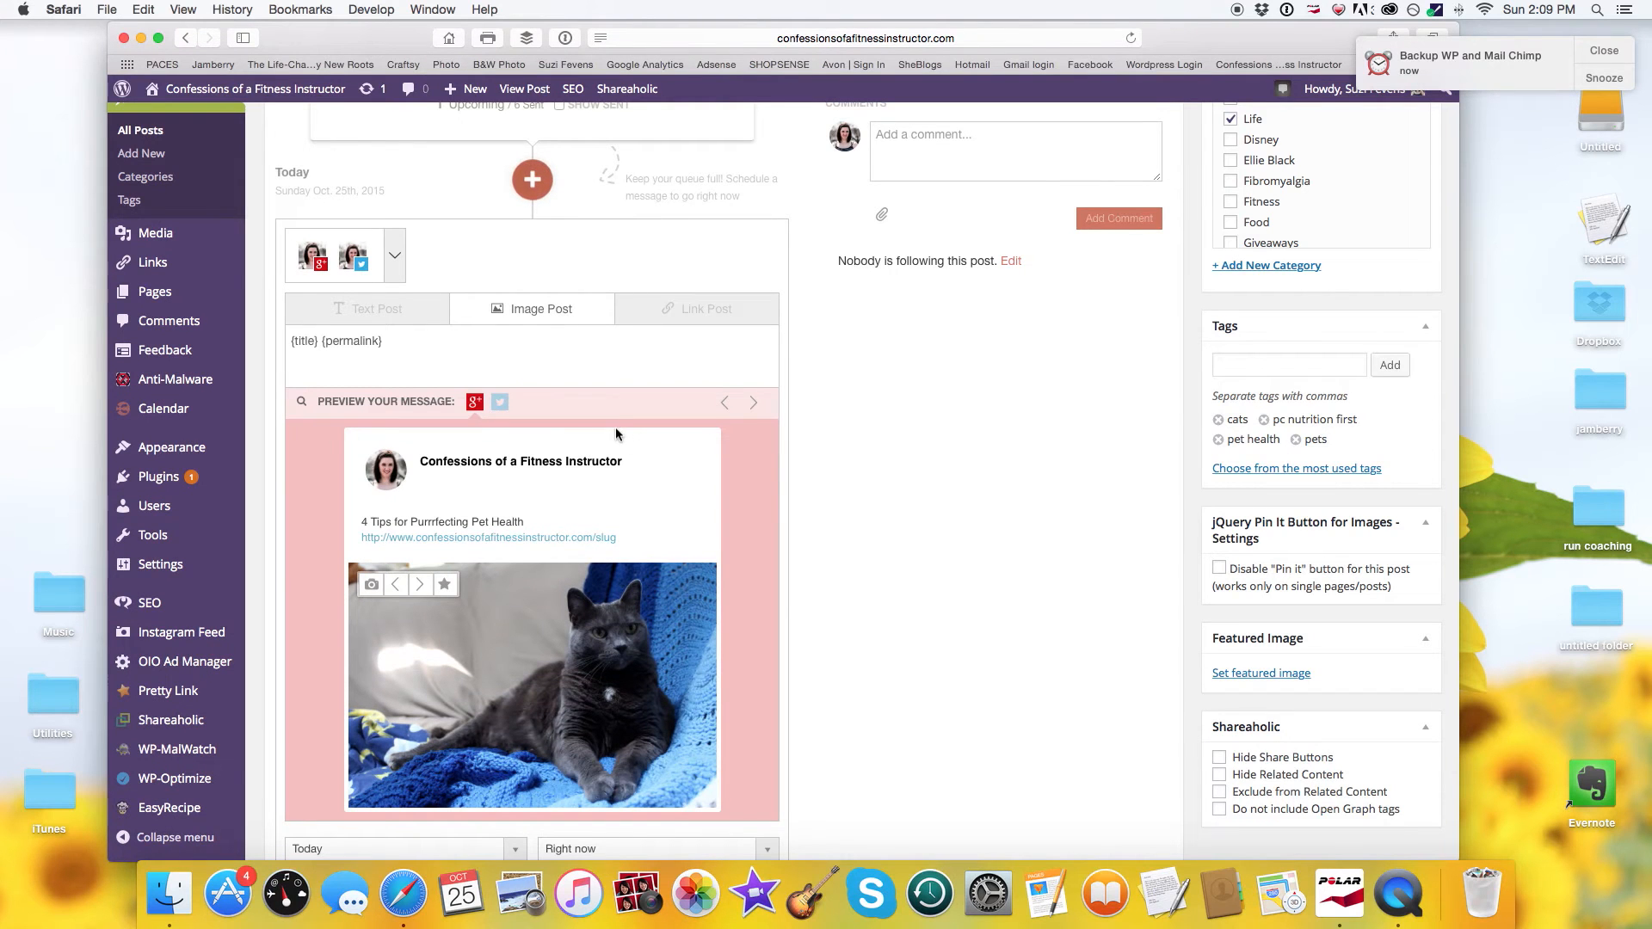
Schedule the image post for today, 3 hours from now, and add it to the social queue
scroll(826, 456, "down", 5)
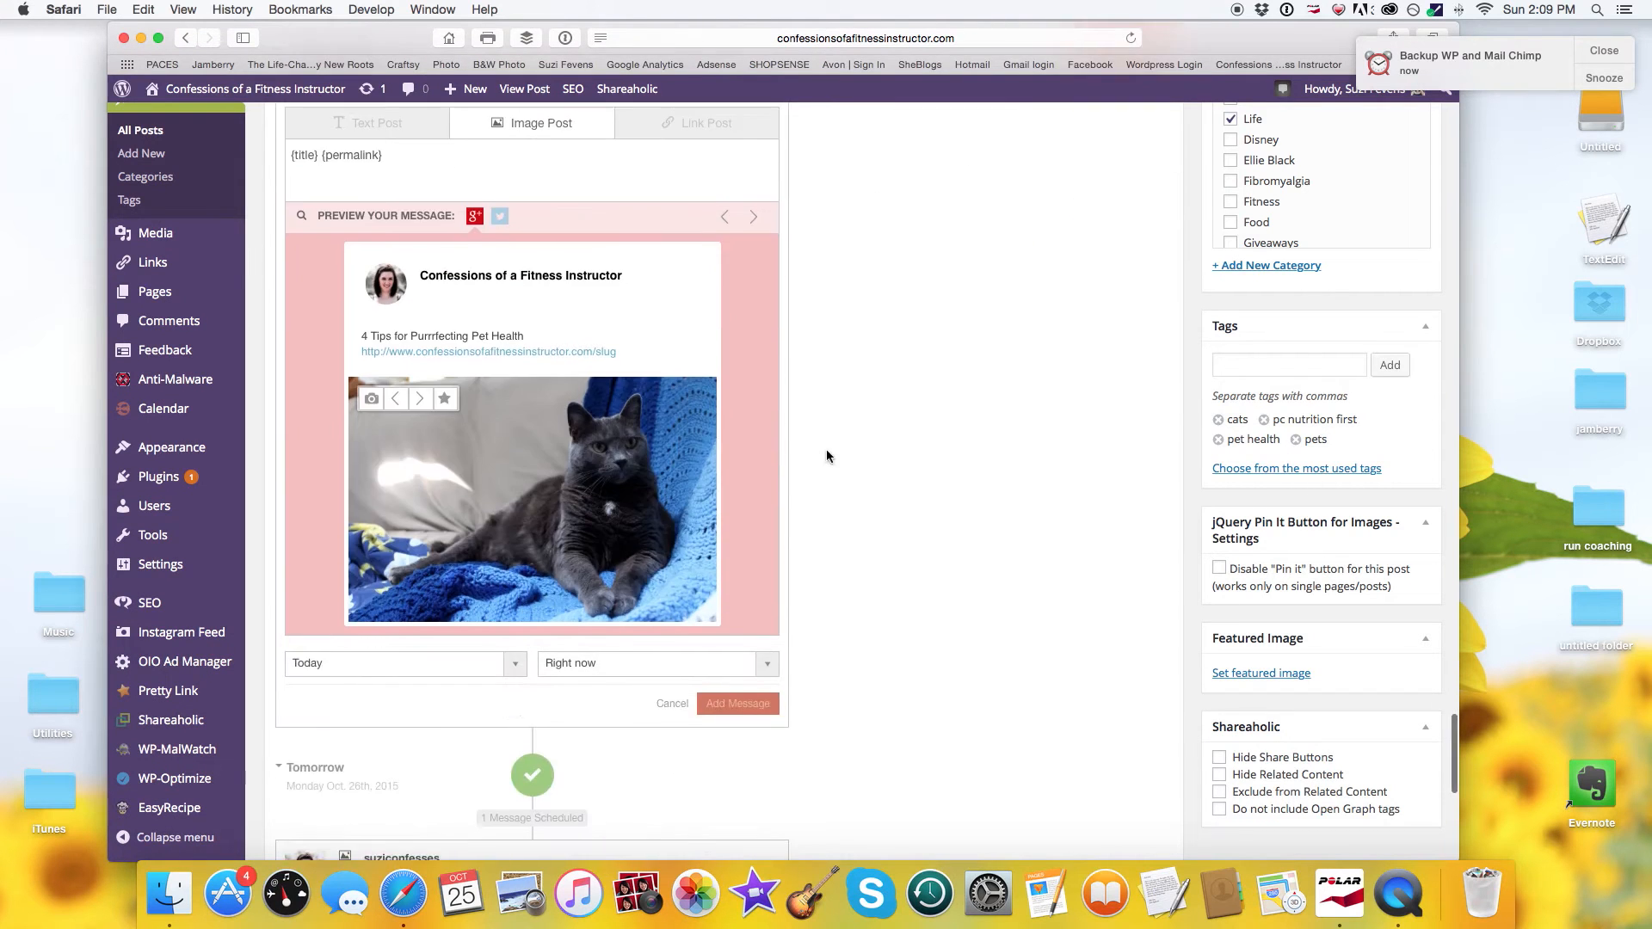
left_click(711, 669)
left_click(701, 728)
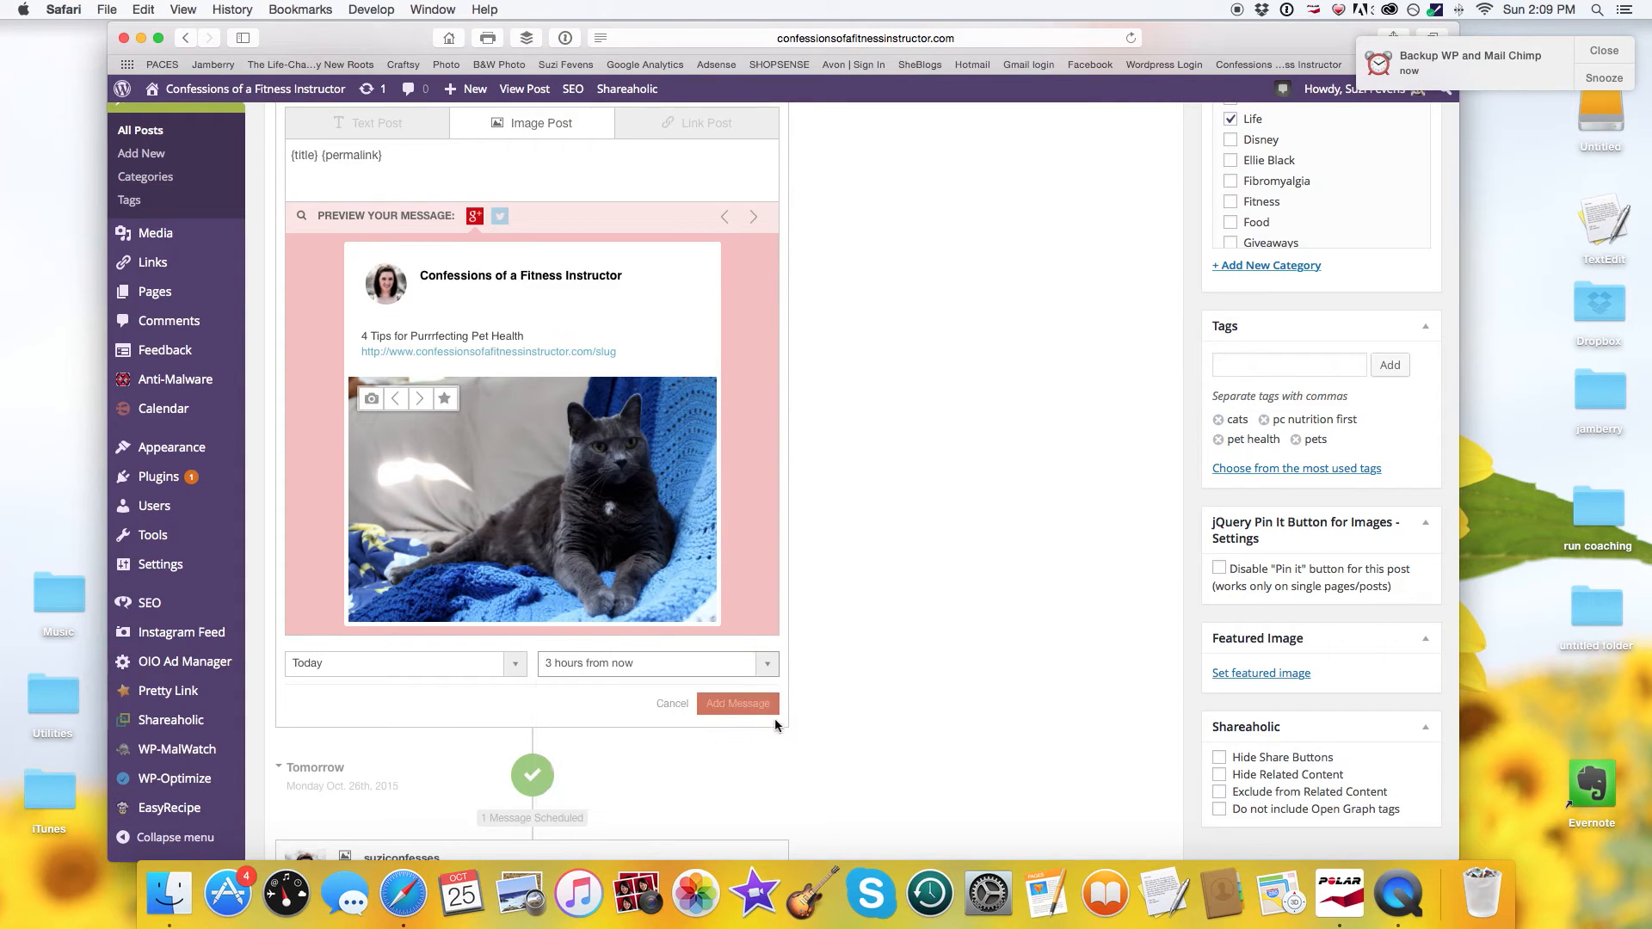
left_click(737, 704)
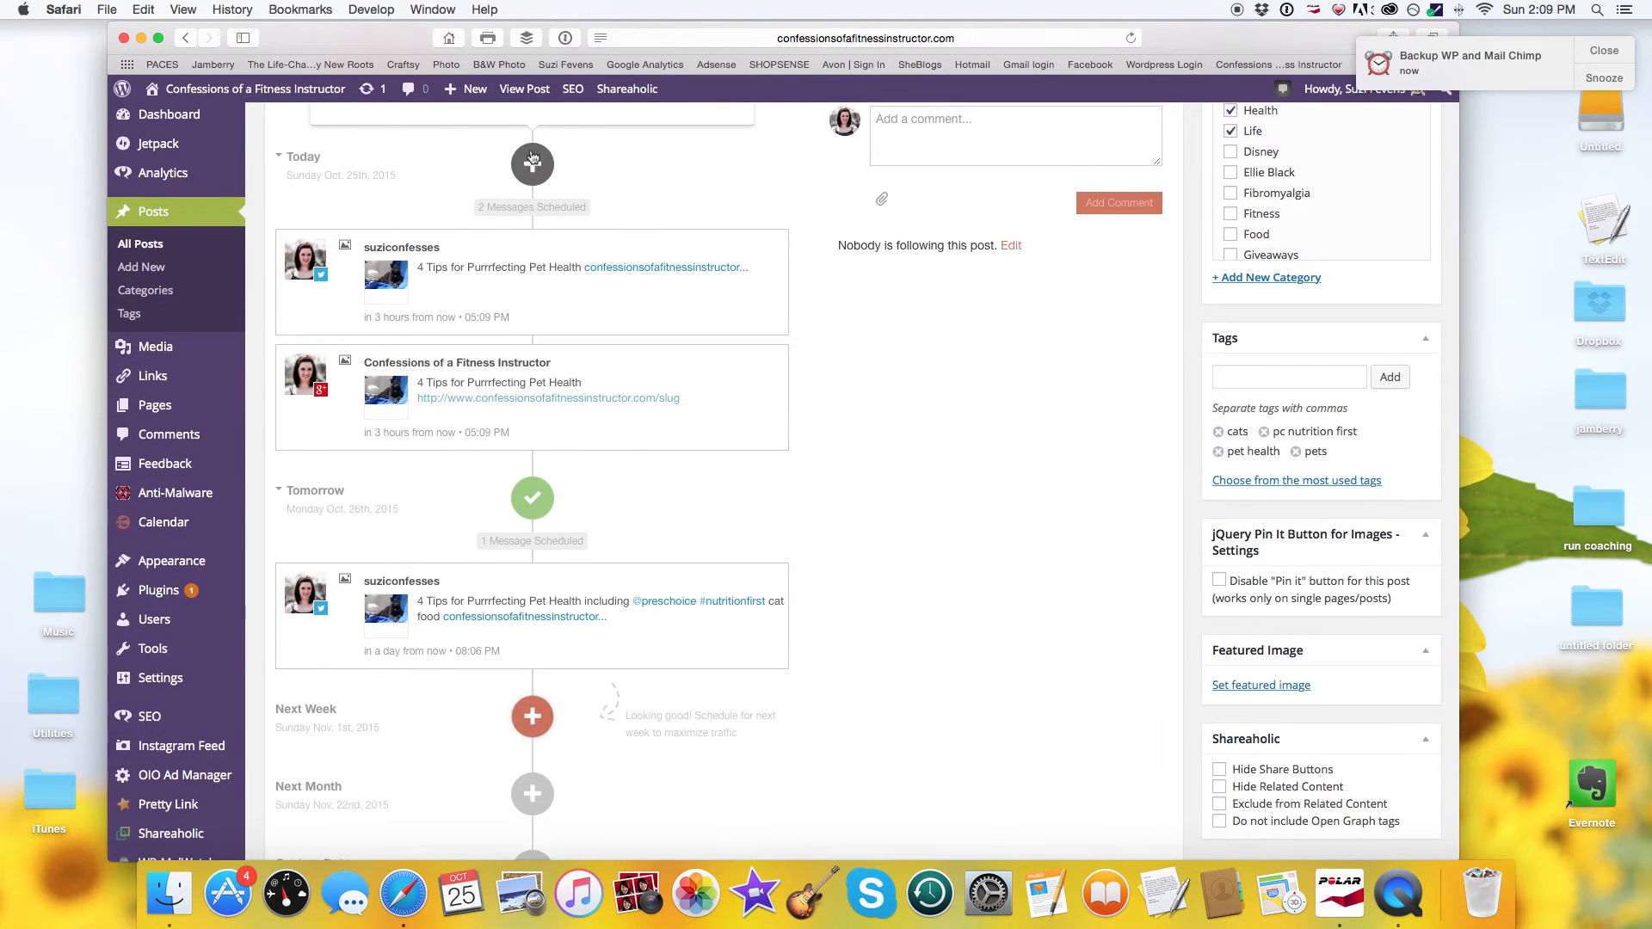
Start another message for today addressed to the Confessions of a Fitness Instructor Facebook page
left_click(532, 164)
left_click(487, 268)
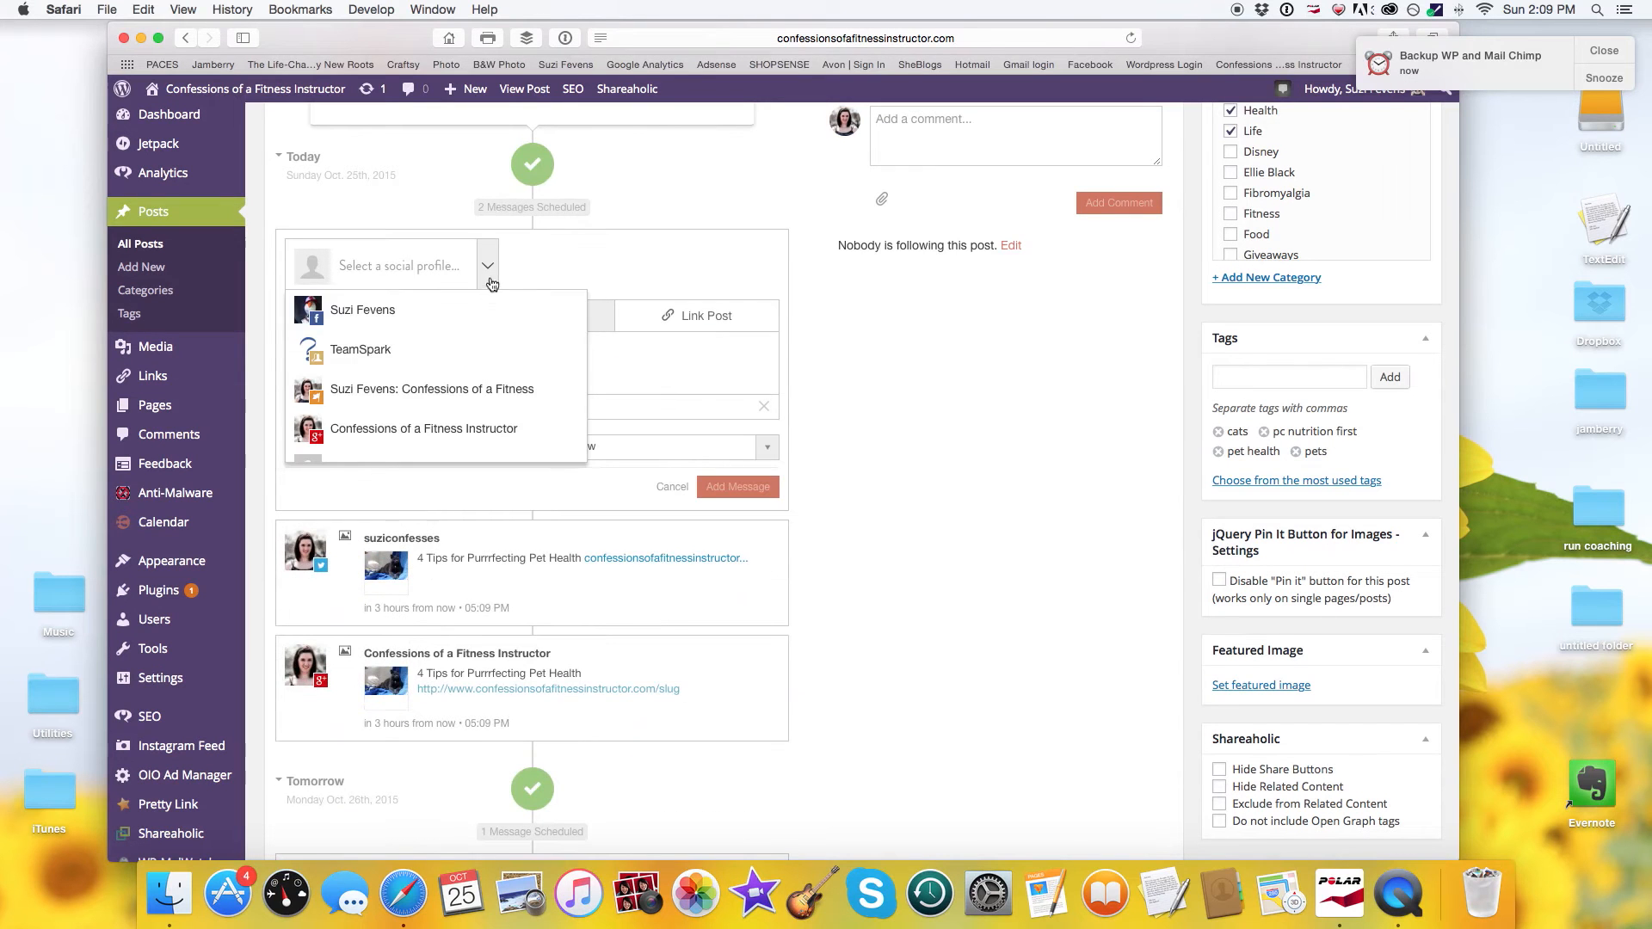
left_click(447, 390)
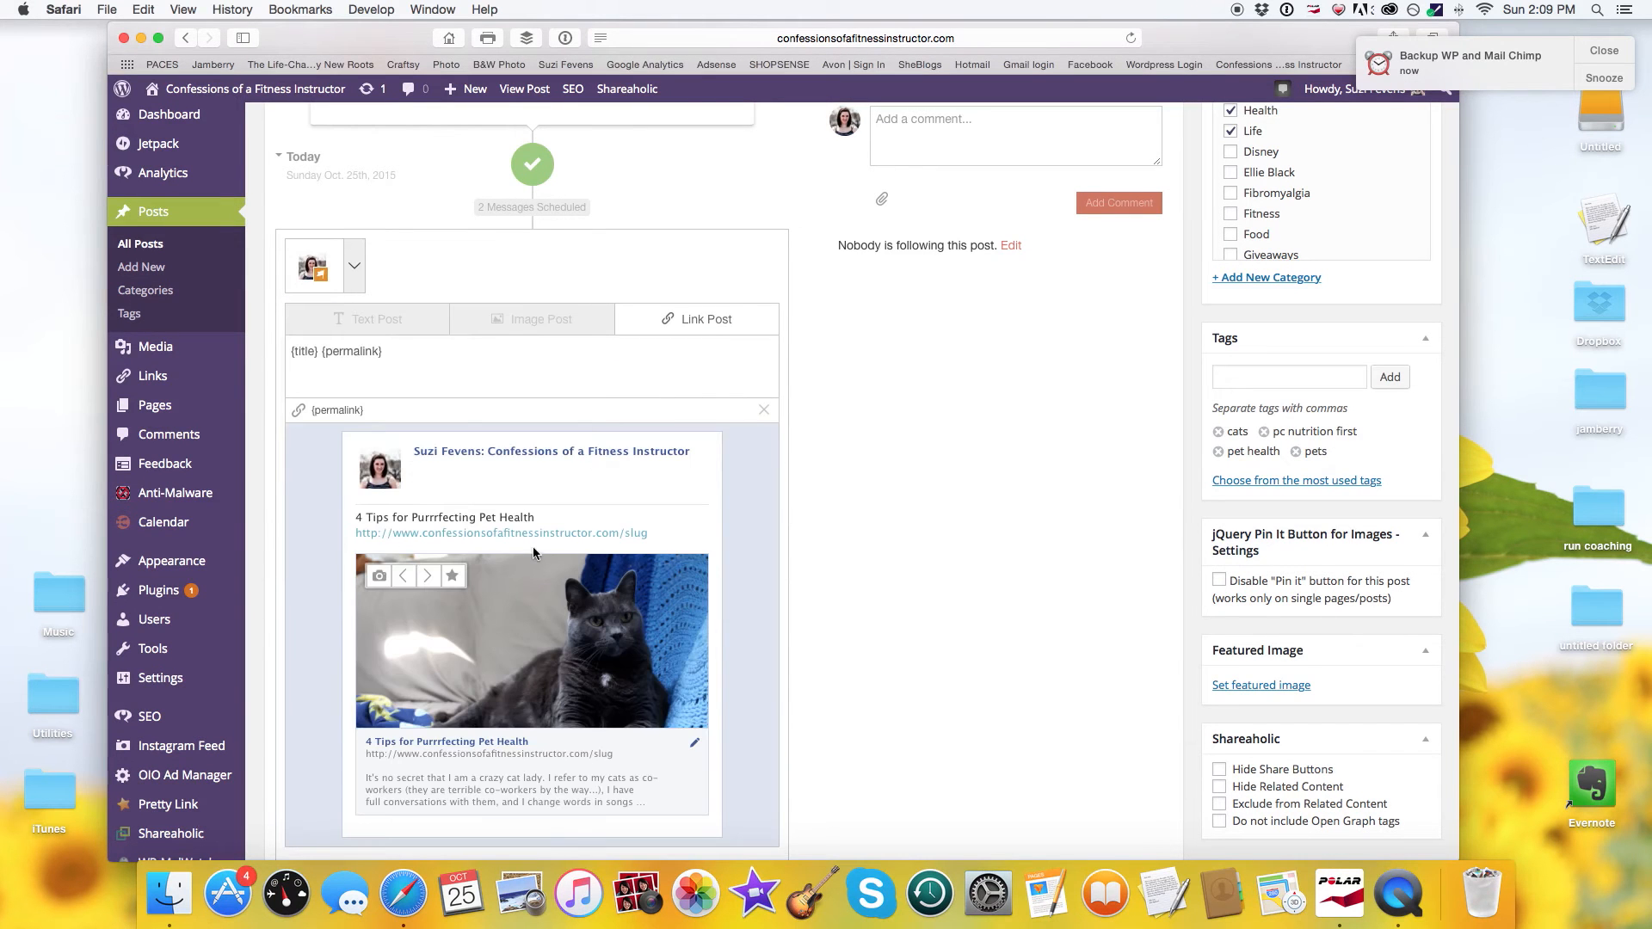
Cycle through the link post's preview images and choose the collage of the orange-and-white cat being brushed
left_click(426, 576)
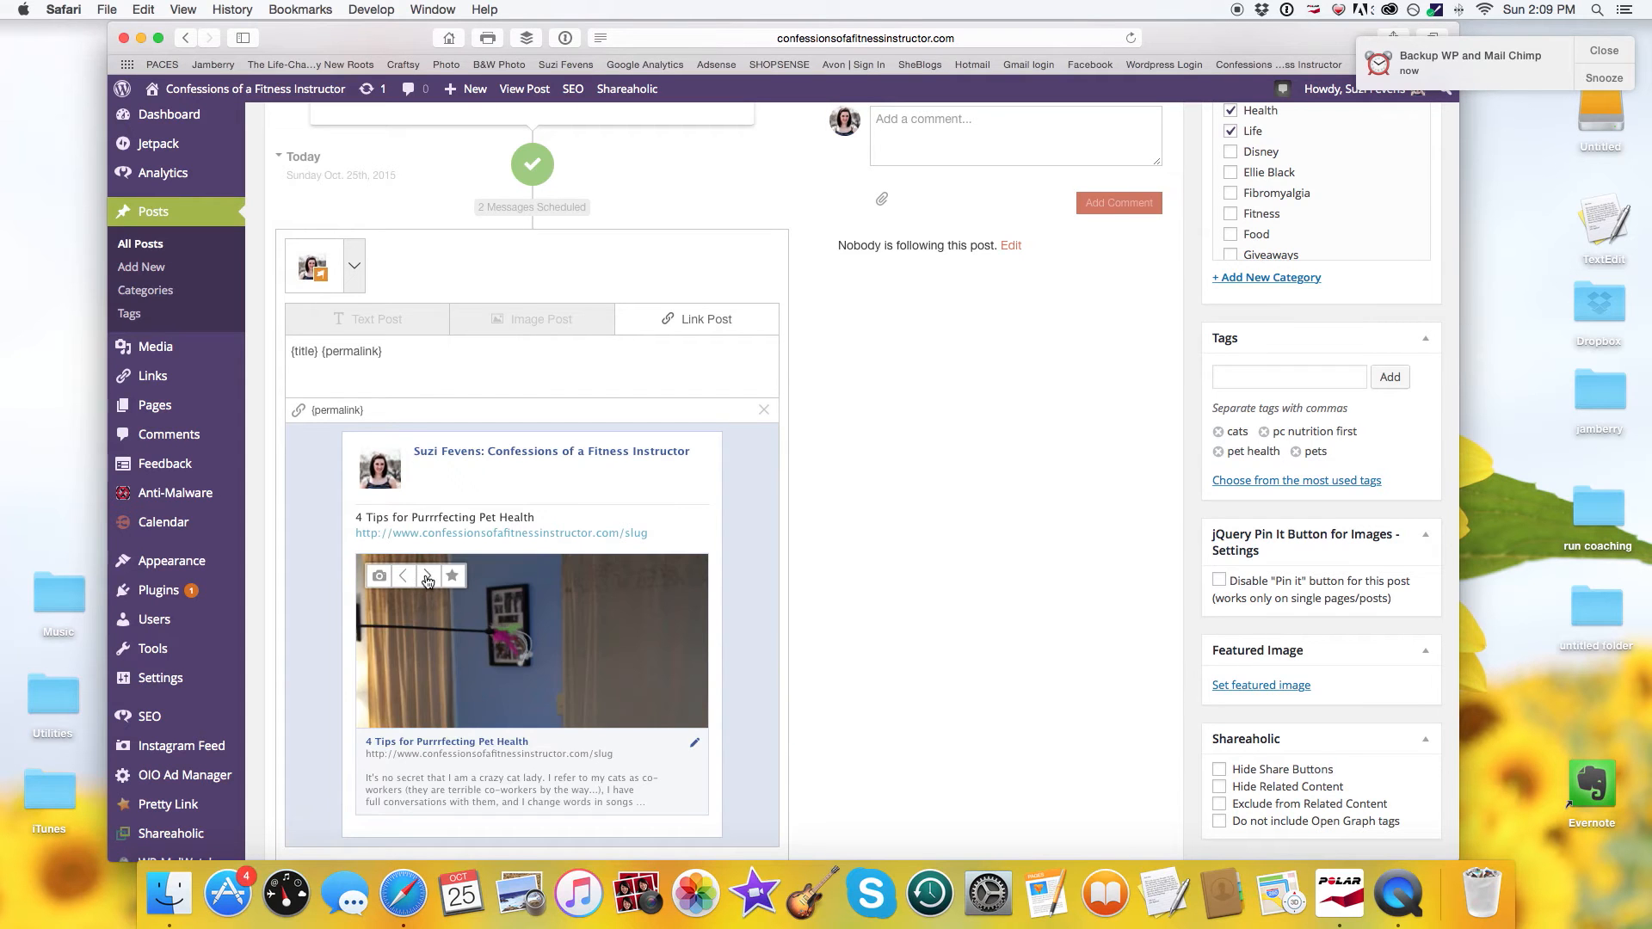
left_click(427, 577)
left_click(428, 577)
left_click(428, 577)
left_click(429, 579)
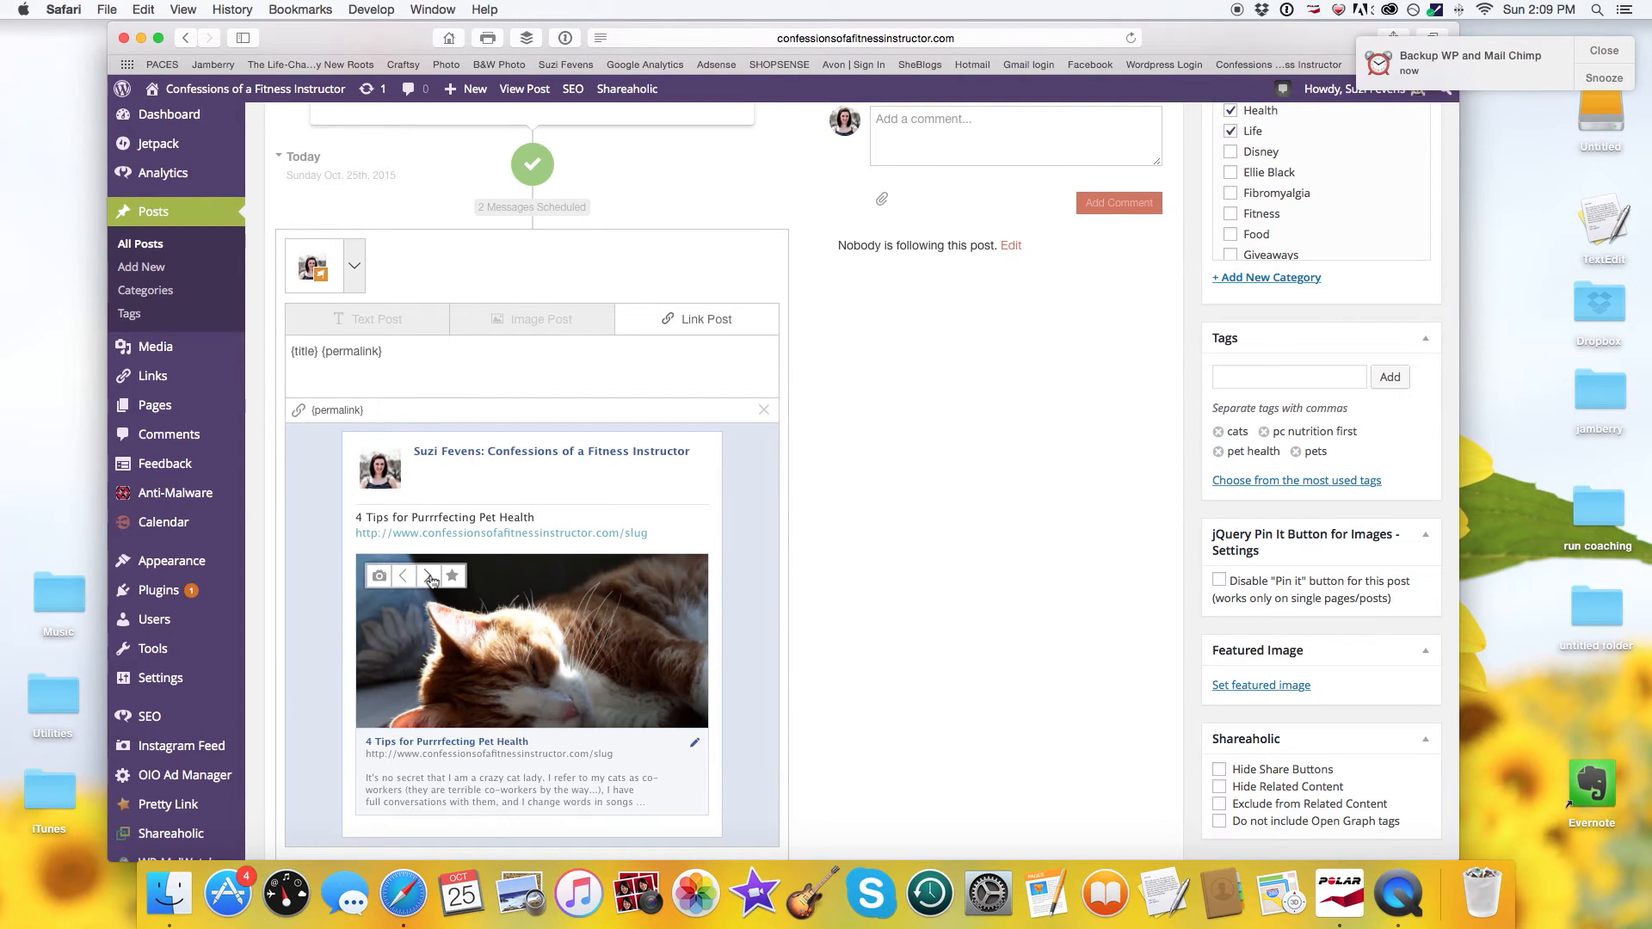
left_click(430, 578)
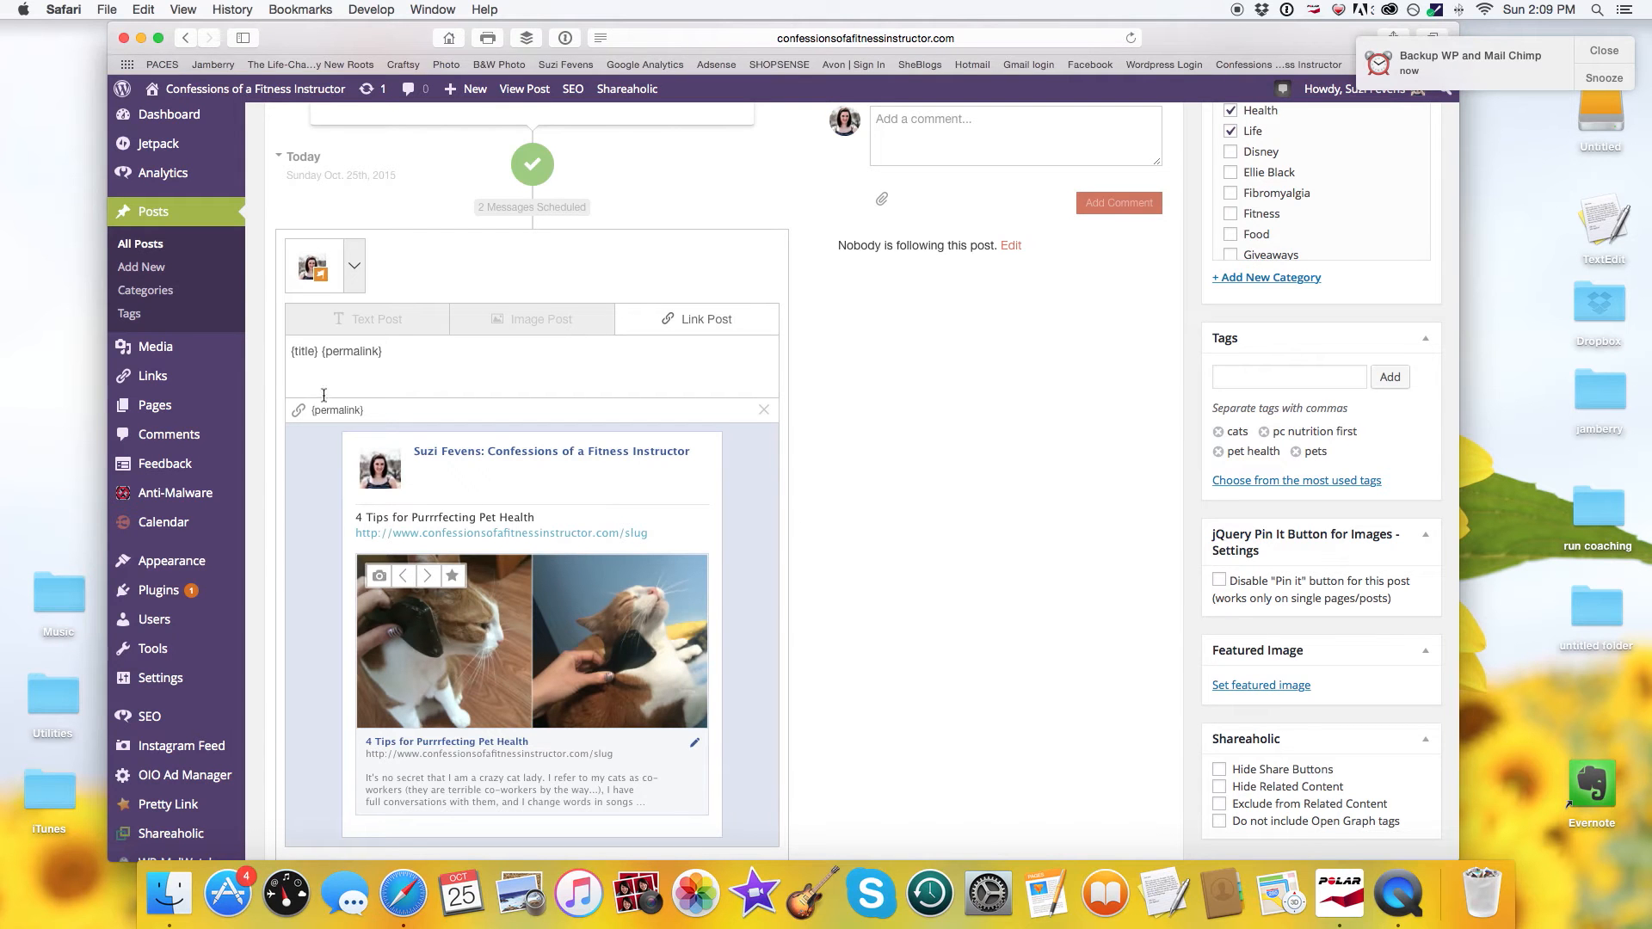
Insert "Write whatever you want here ......" before the {title} {permalink} tags, separated from them by a blank line
type("Write whatever ")
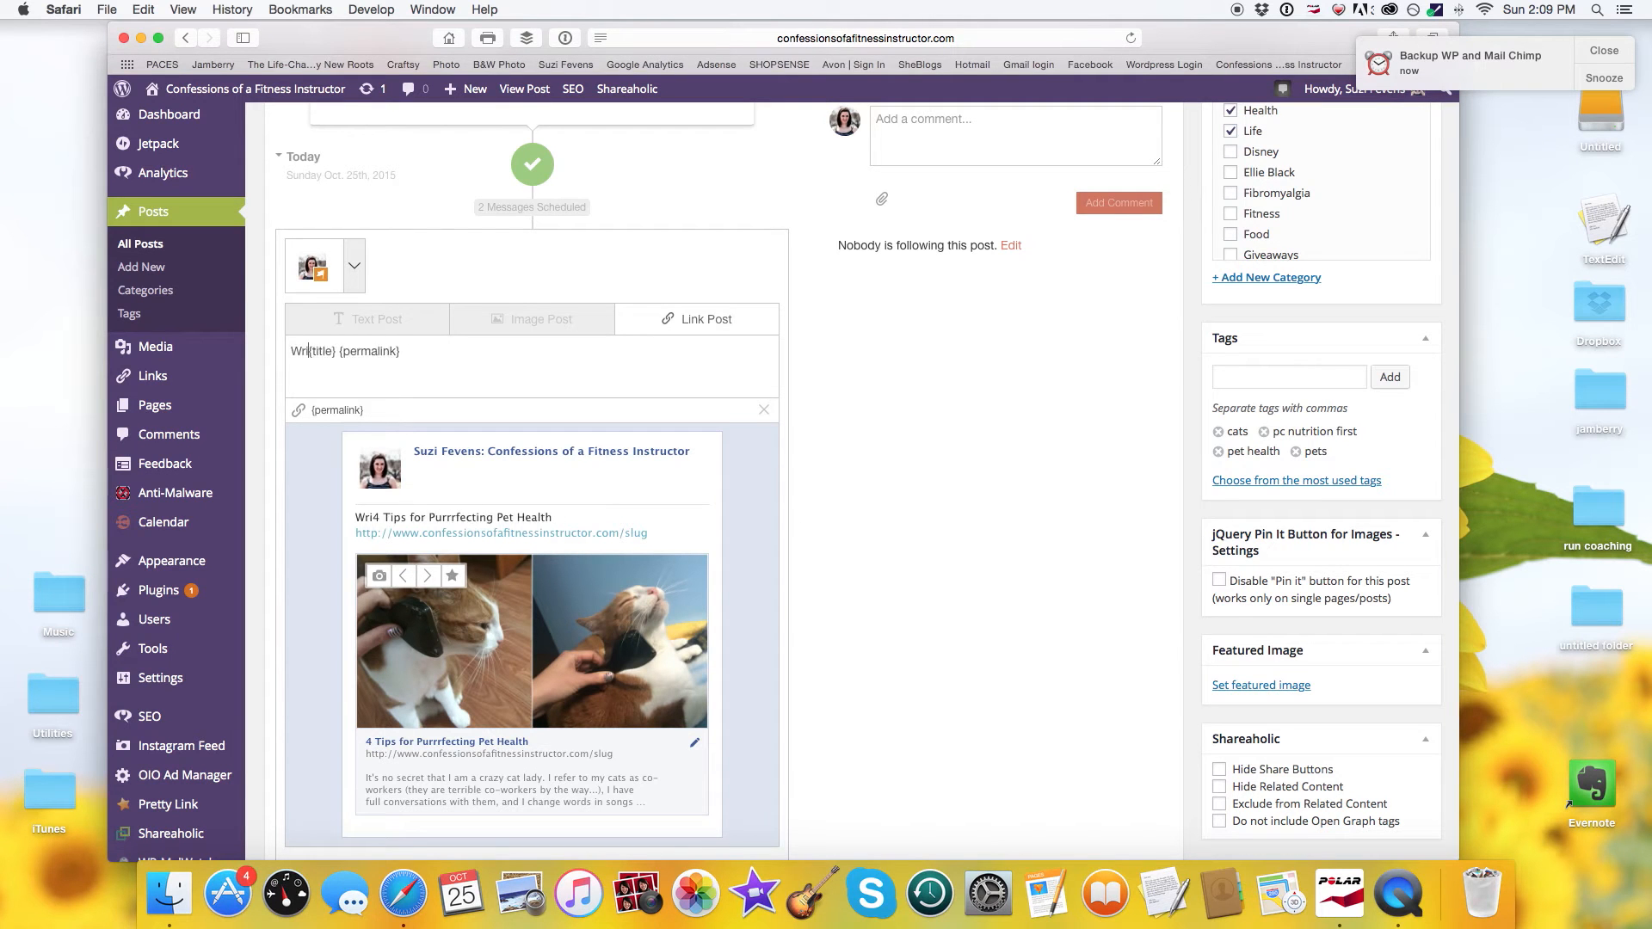
type("you want here ...")
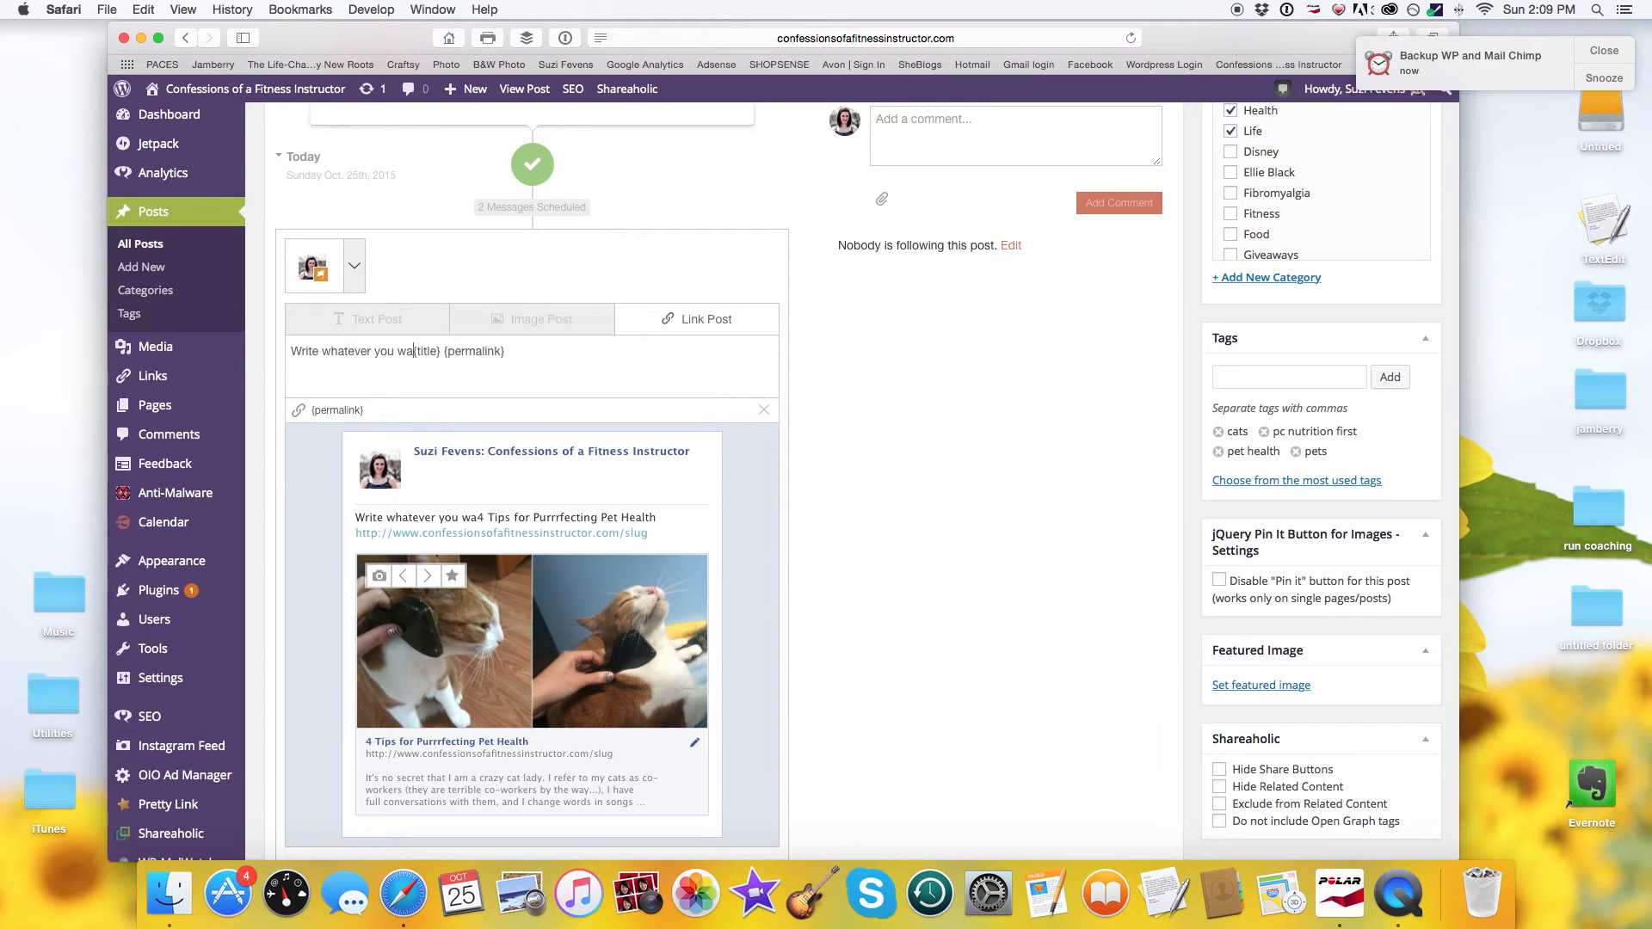
type("...")
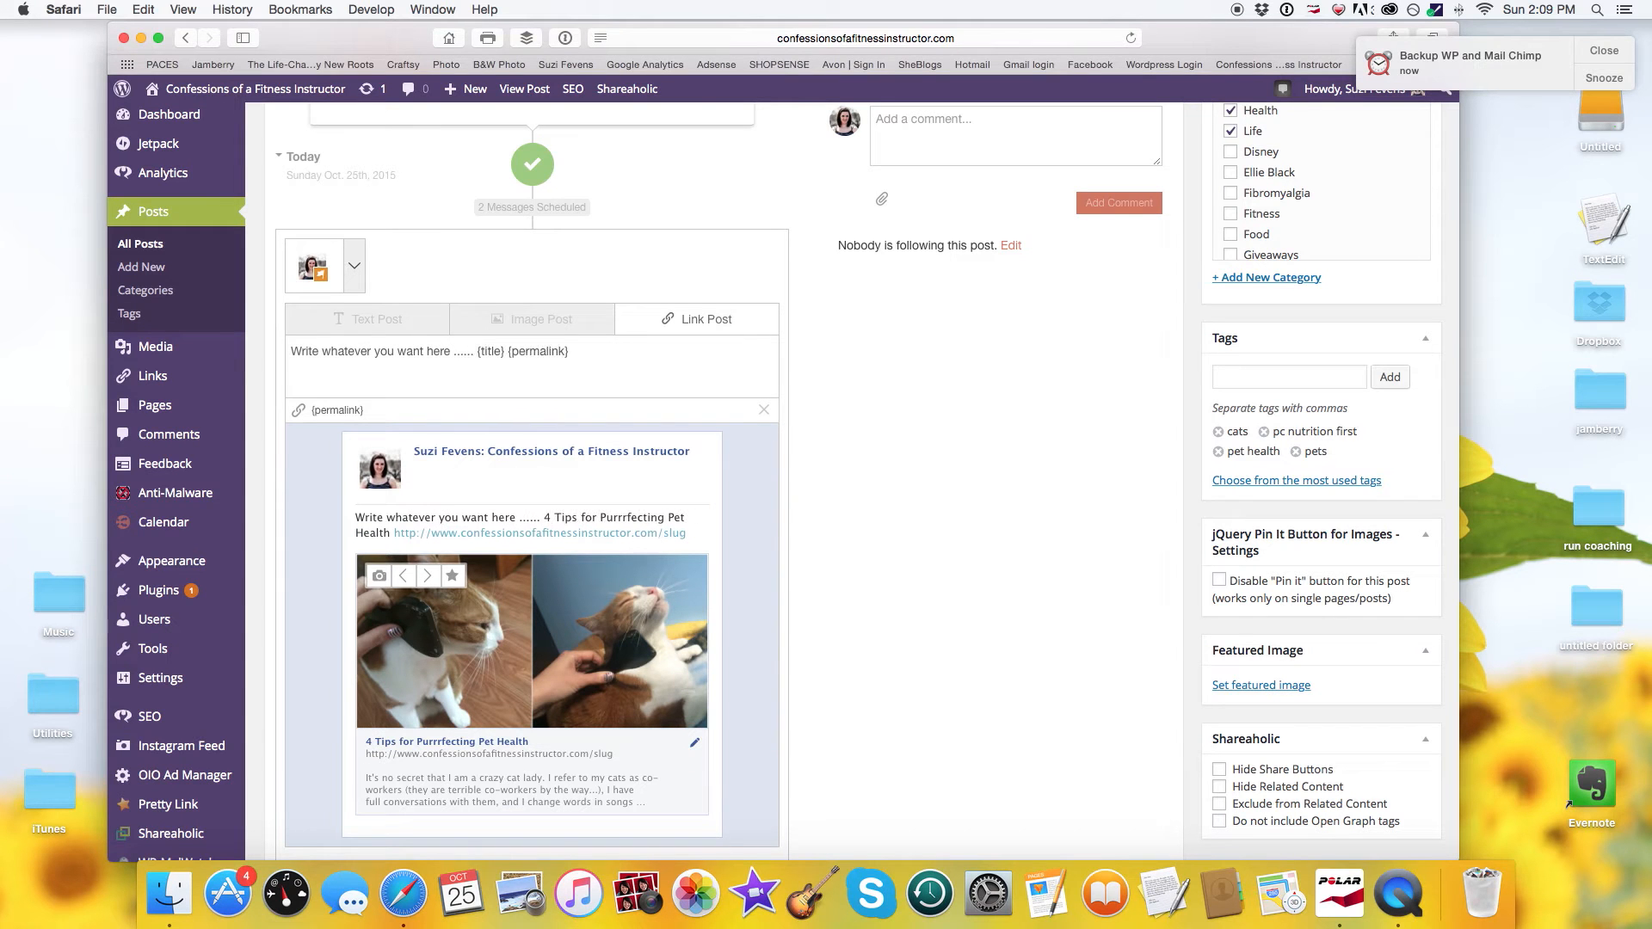
key("Return")
key("Return")
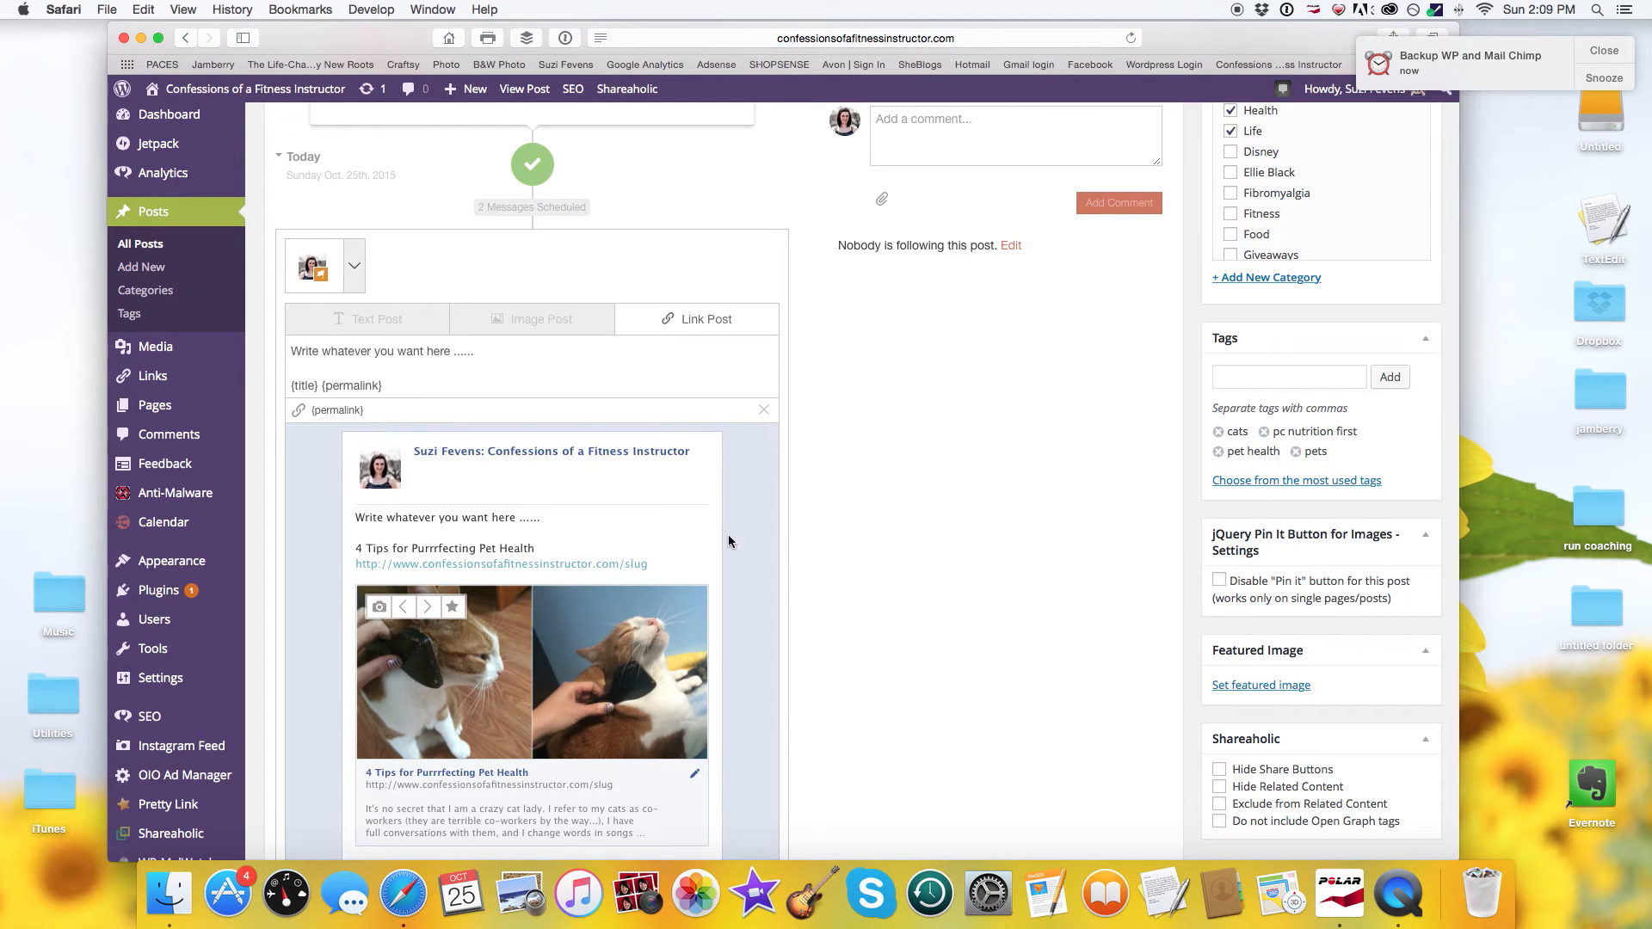
Schedule the Facebook link post for today, 5 hours from now, and add it to the social queue
scroll(725, 544, "down", 5)
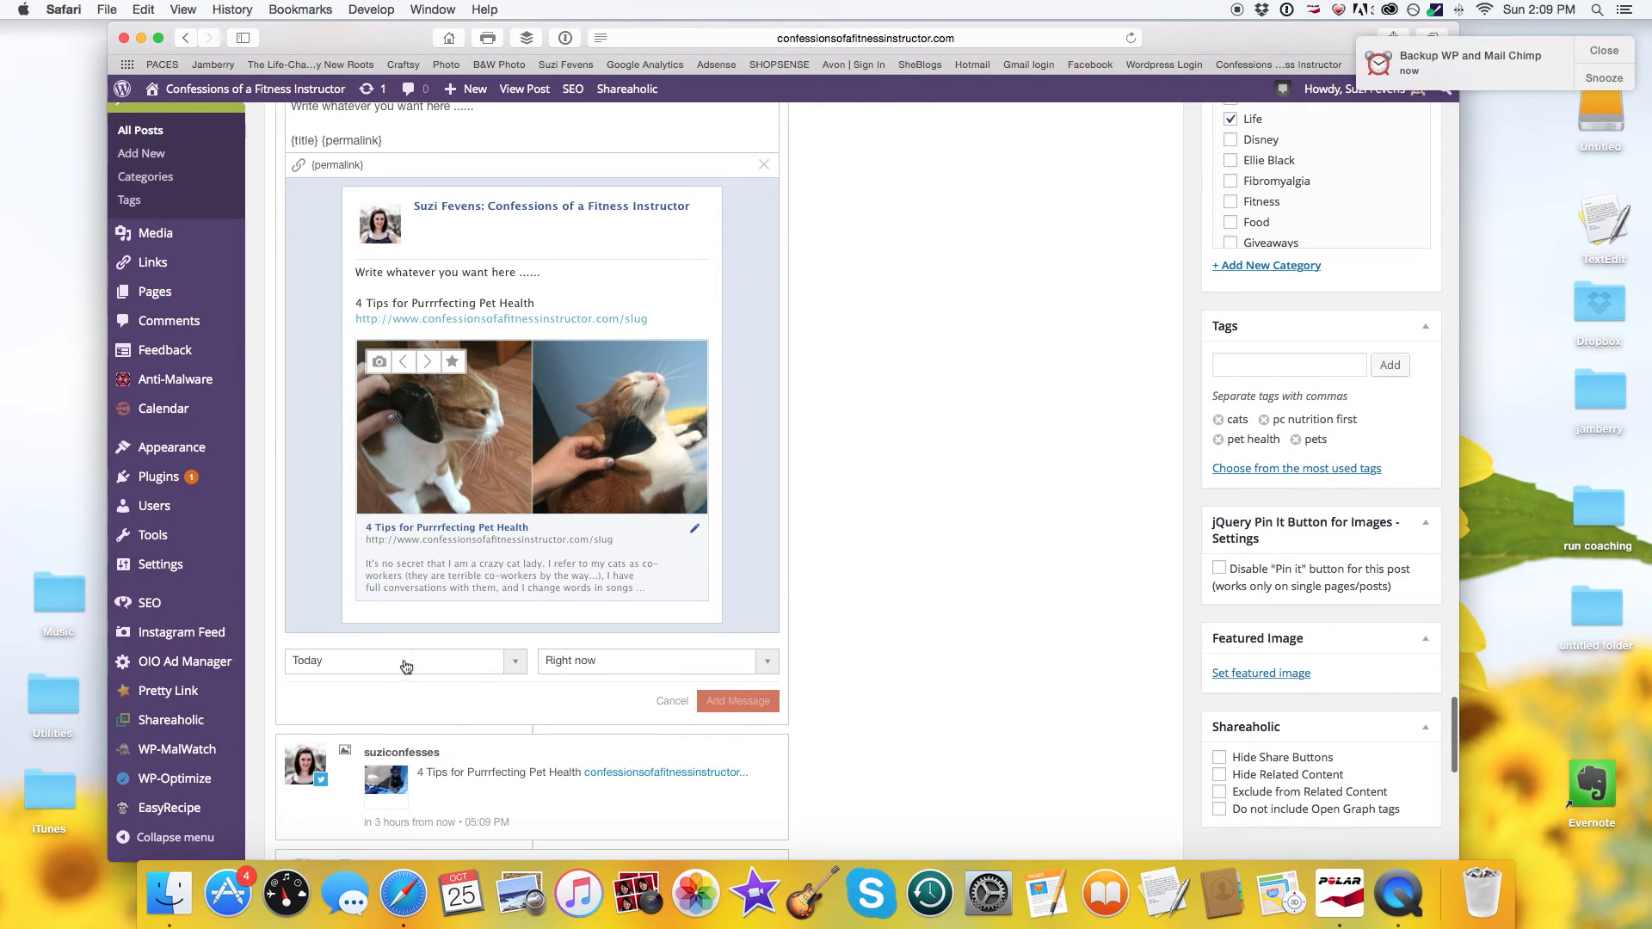
left_click(405, 659)
scroll(404, 671, "up", 1)
left_click(404, 689)
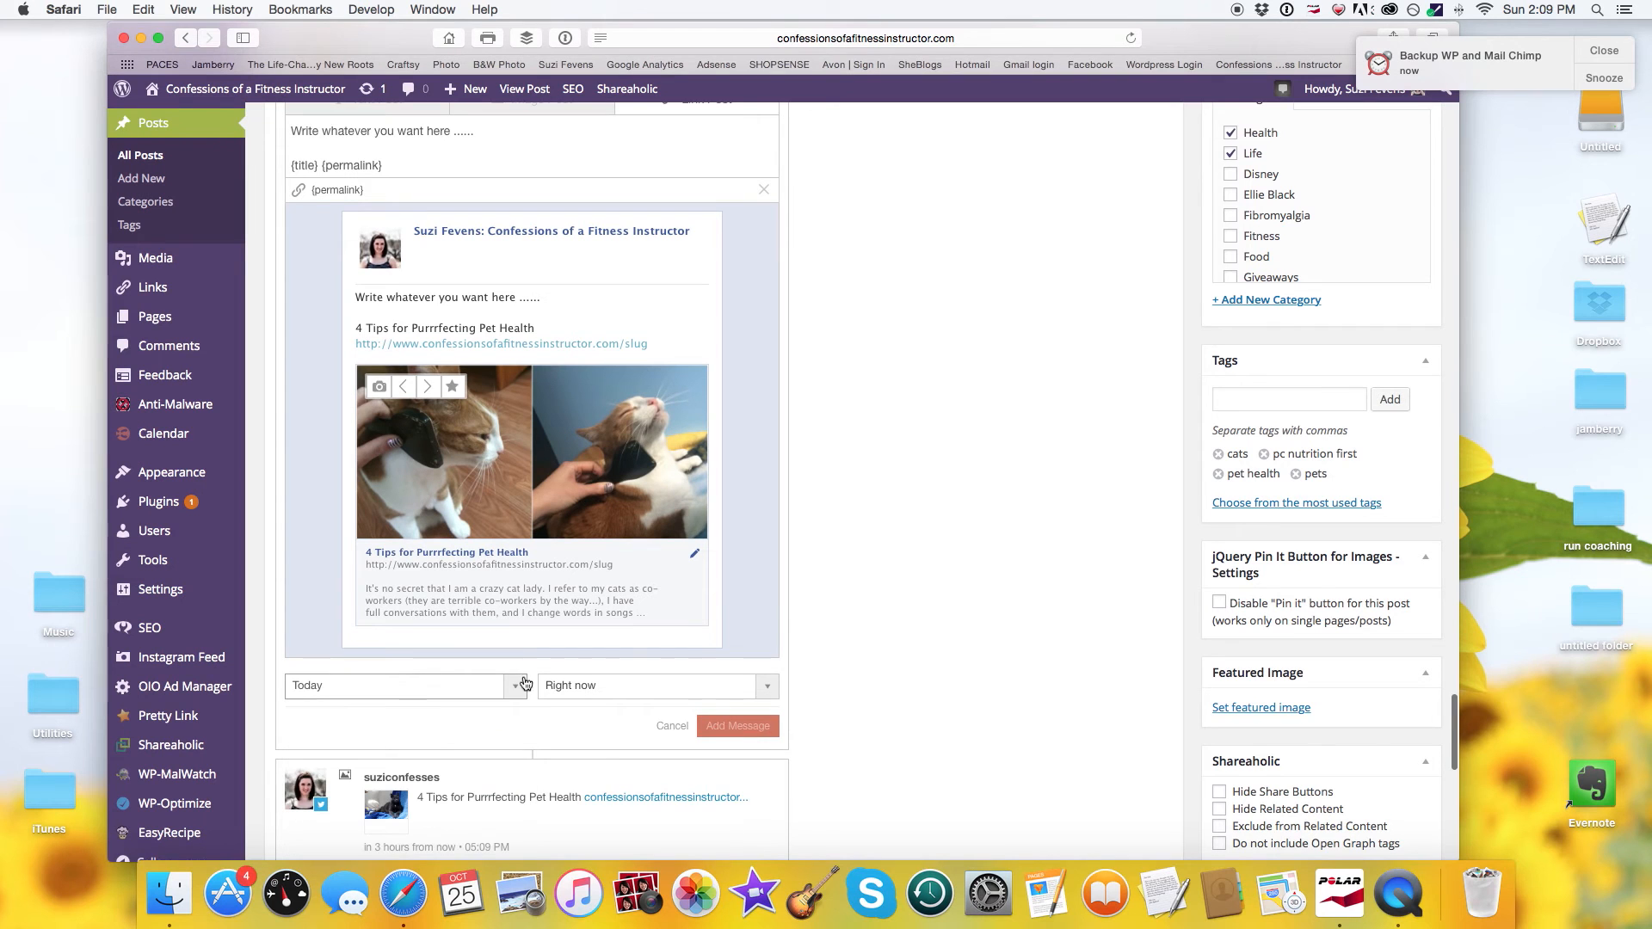
left_click(579, 686)
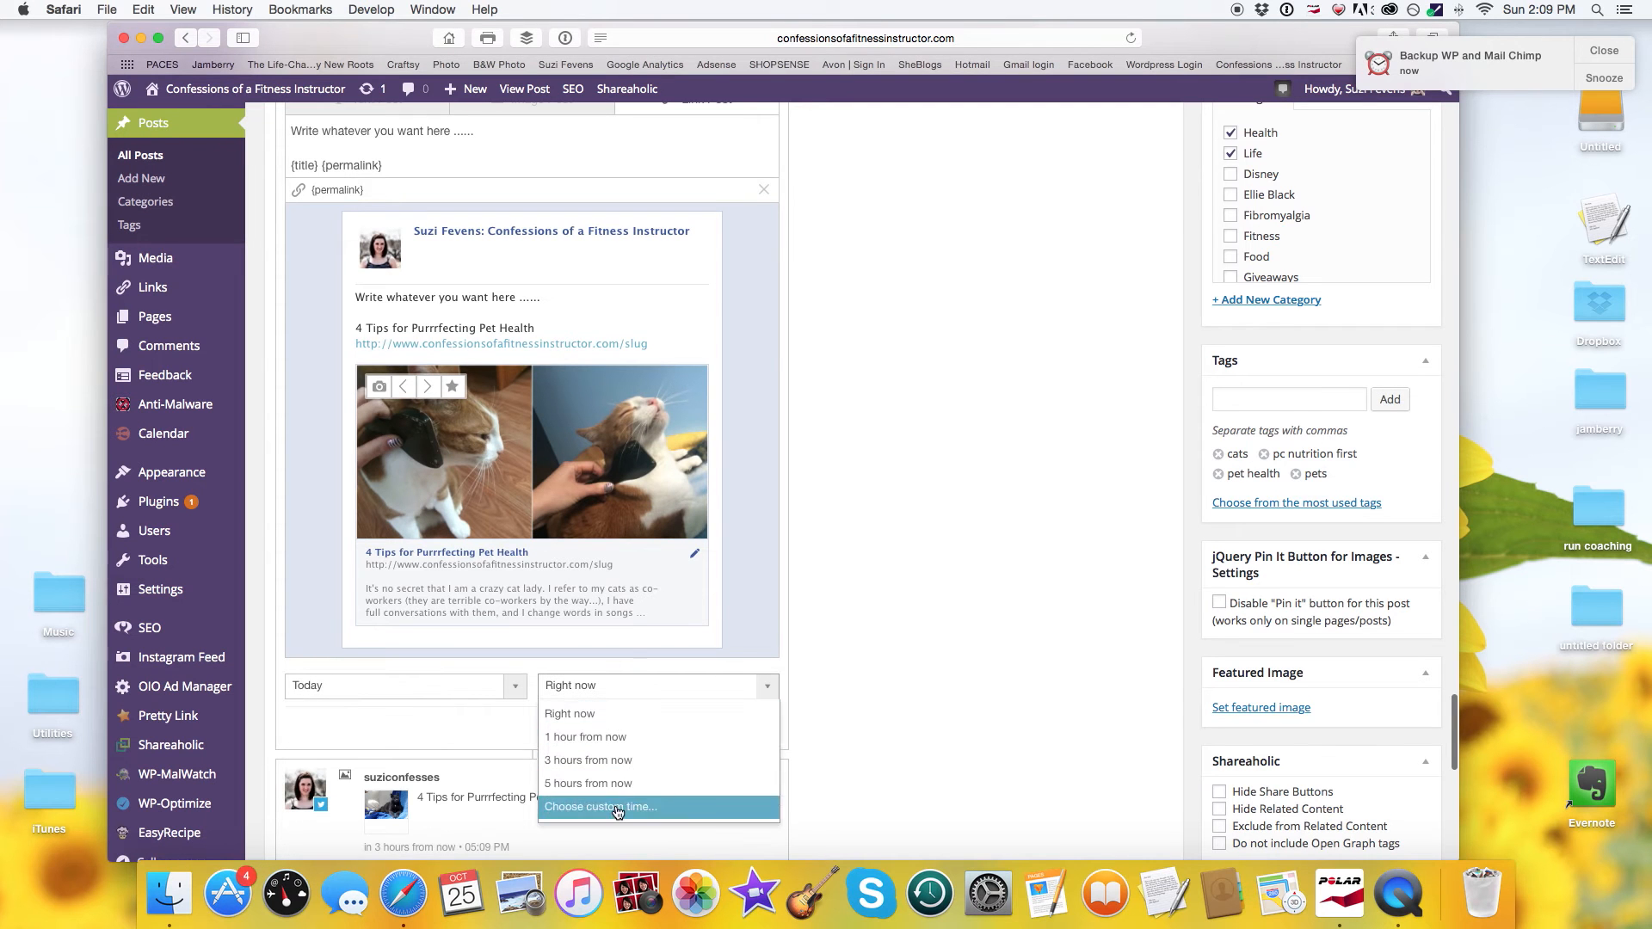
left_click(621, 783)
left_click(738, 727)
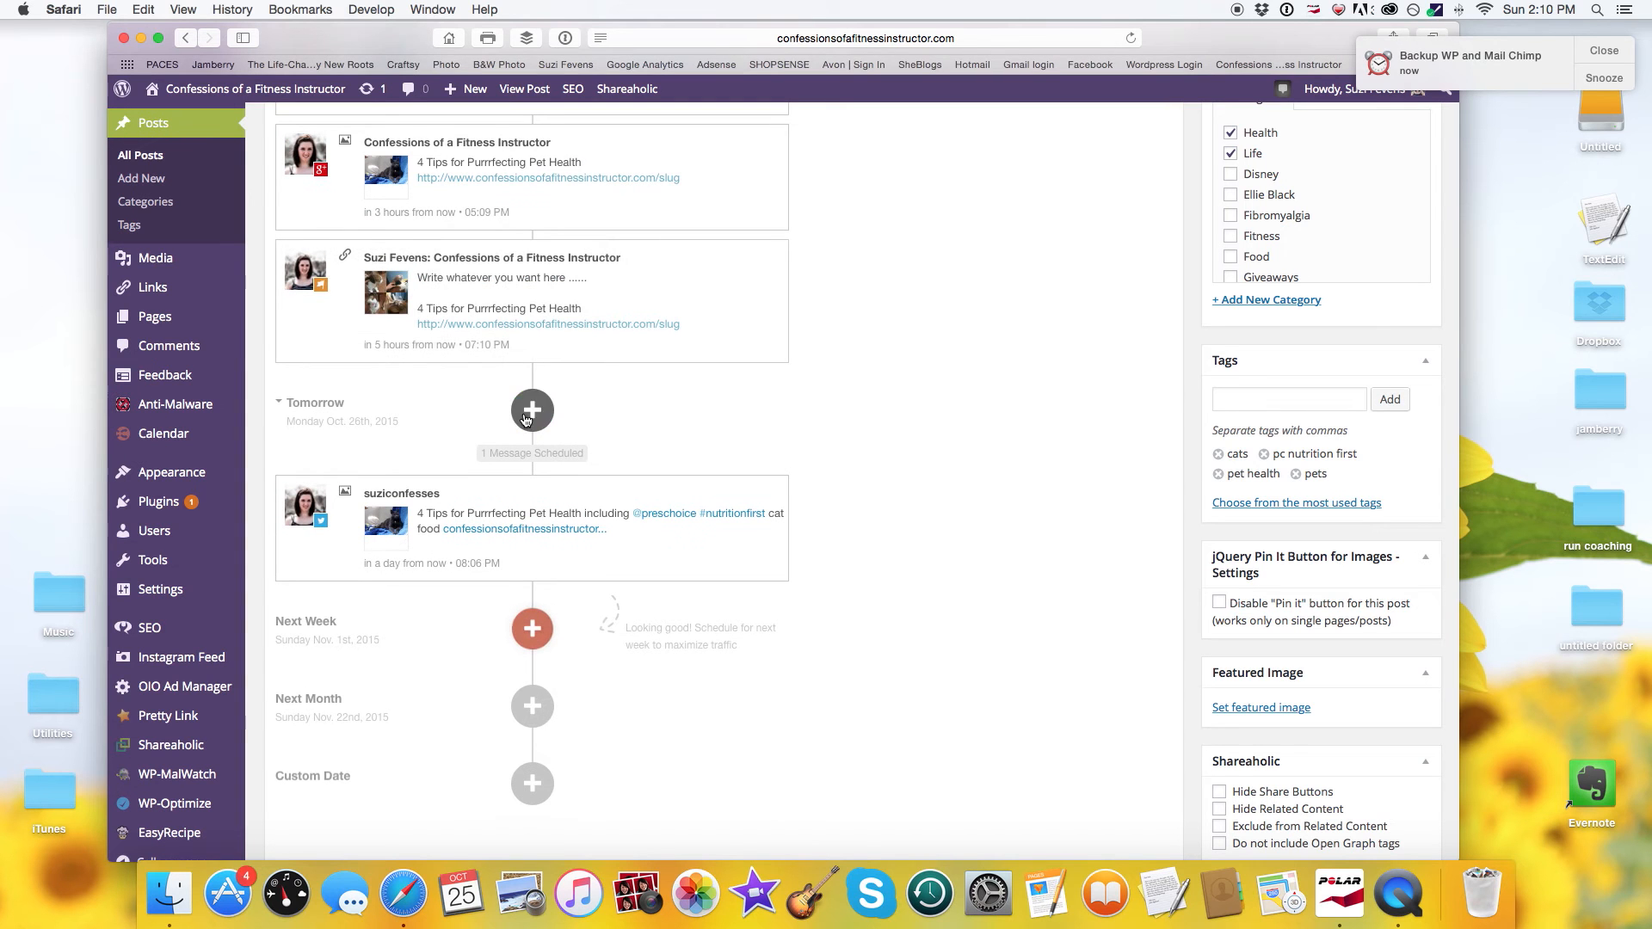
Start a custom-date message in the social queue and select the Twitter profile for it
left_click(532, 783)
left_click(482, 729)
scroll(443, 682, "down", 3)
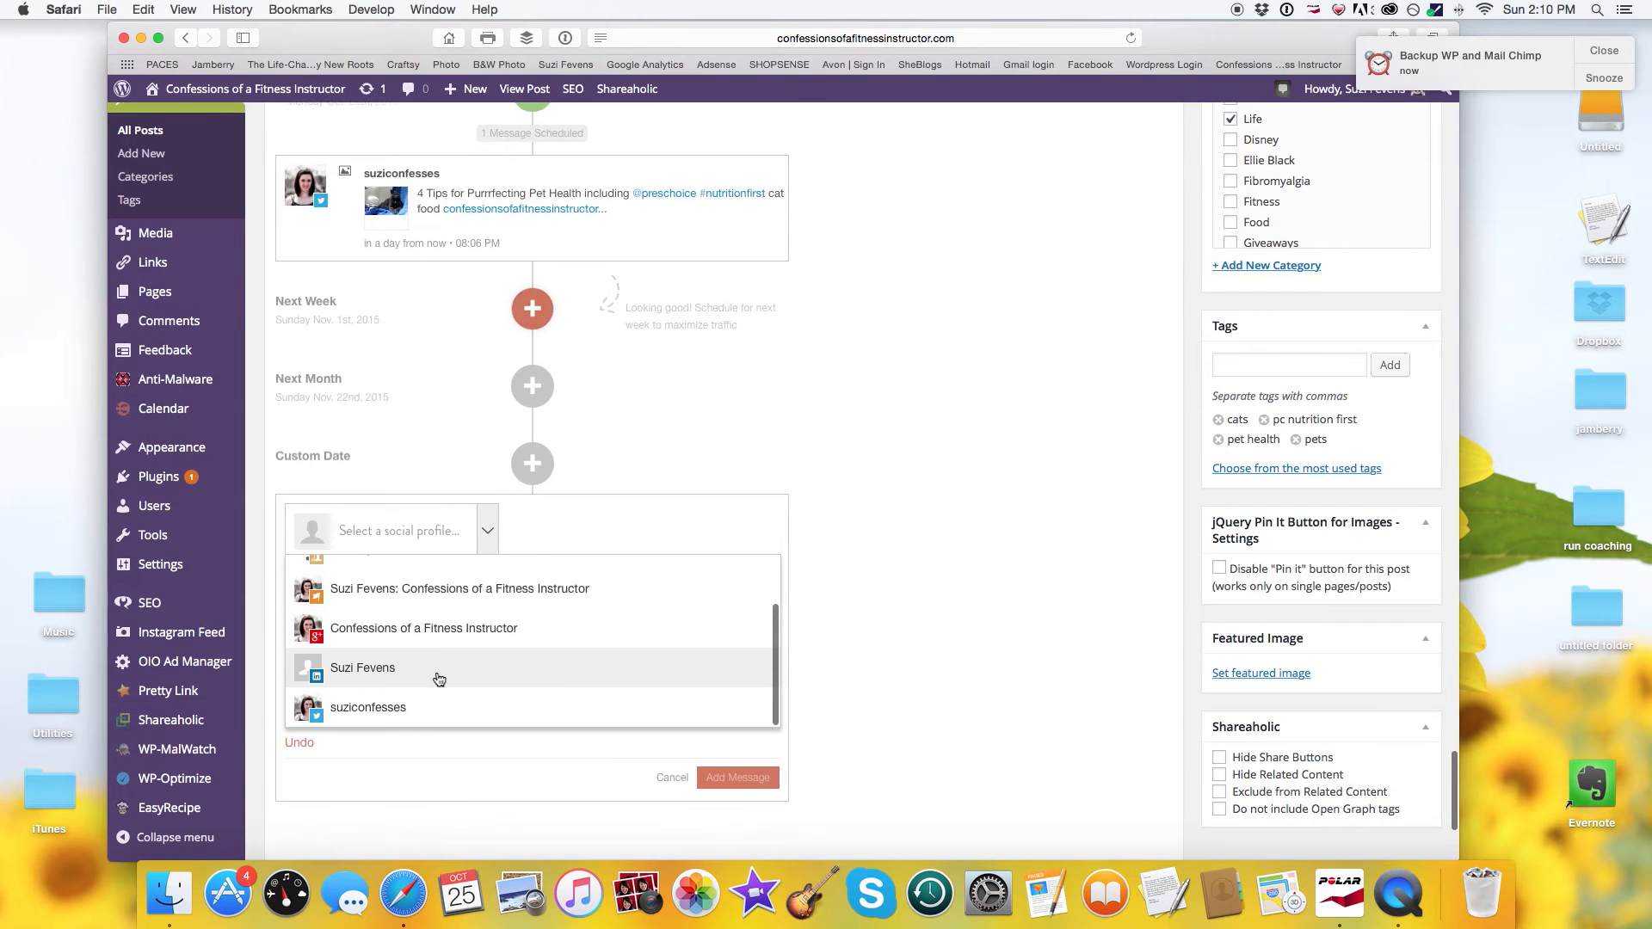
left_click(435, 701)
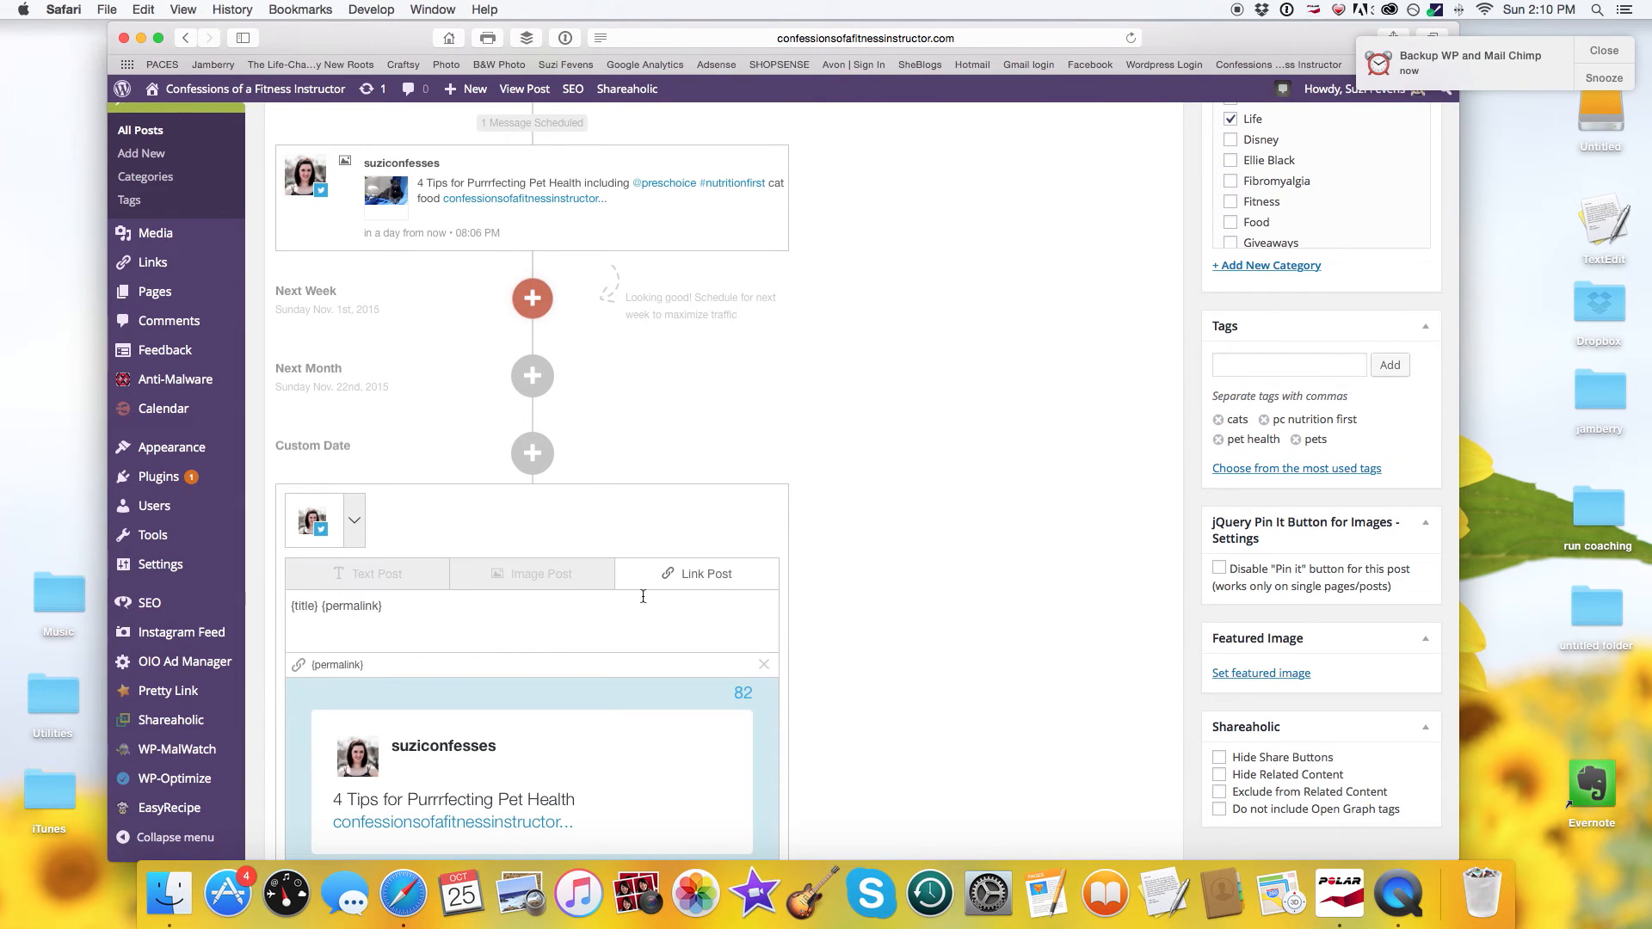
Make the Twitter message an image post, schedule it for 10/28/2015 between 11am and 3pm, and add it to the social queue
left_click(568, 582)
scroll(947, 654, "down", 8)
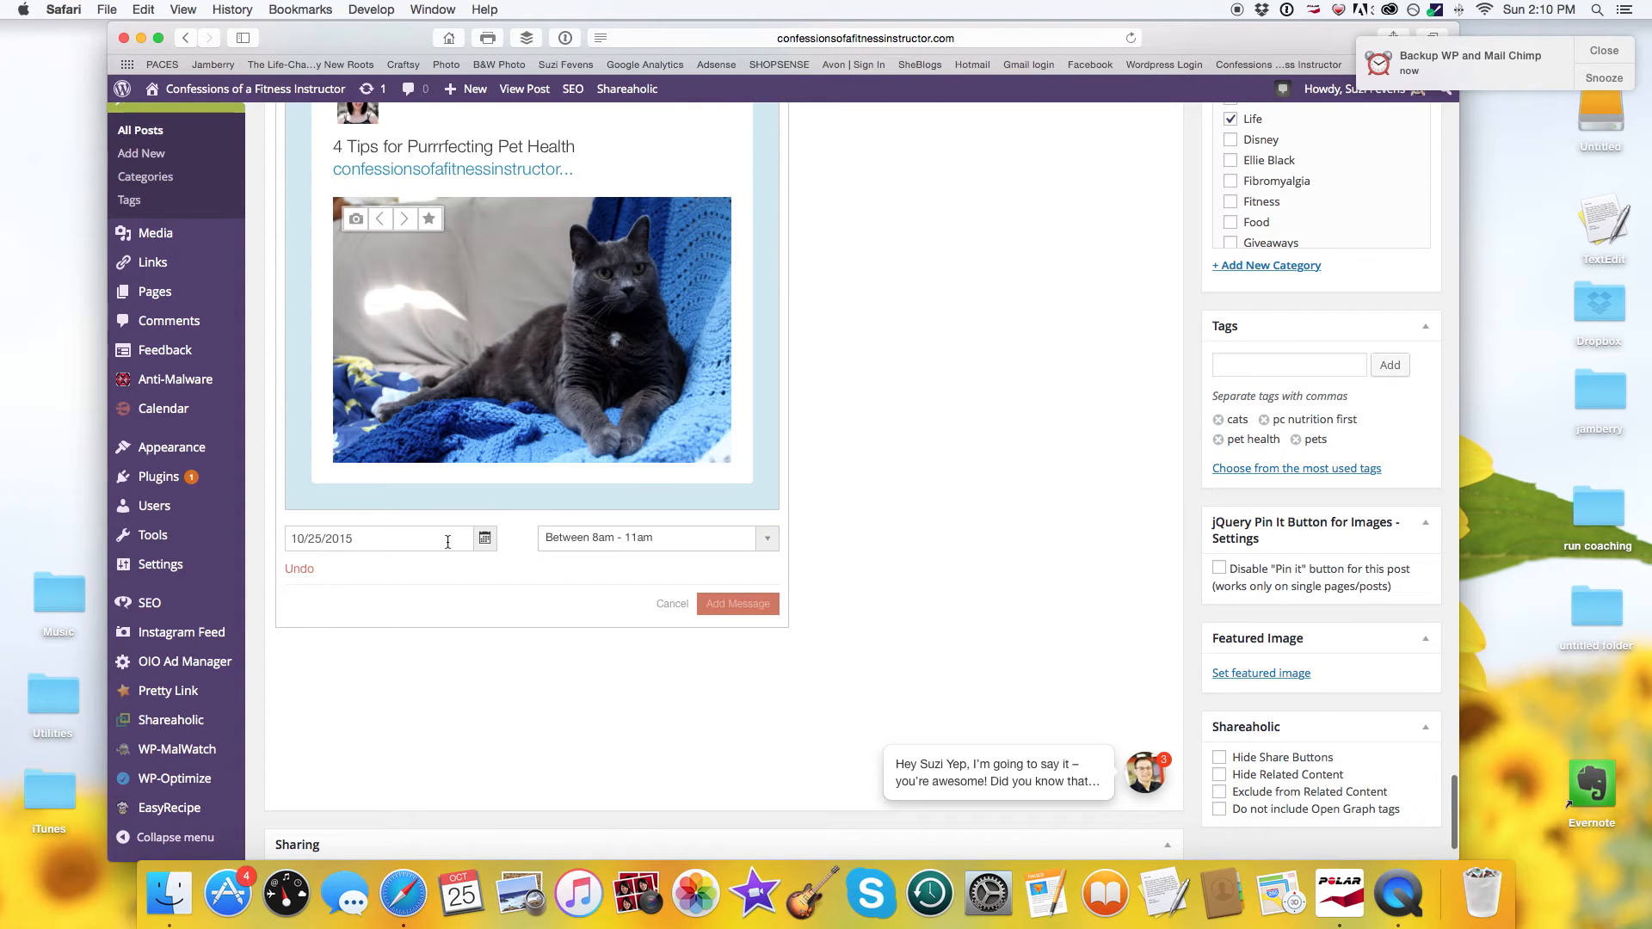
left_click(467, 539)
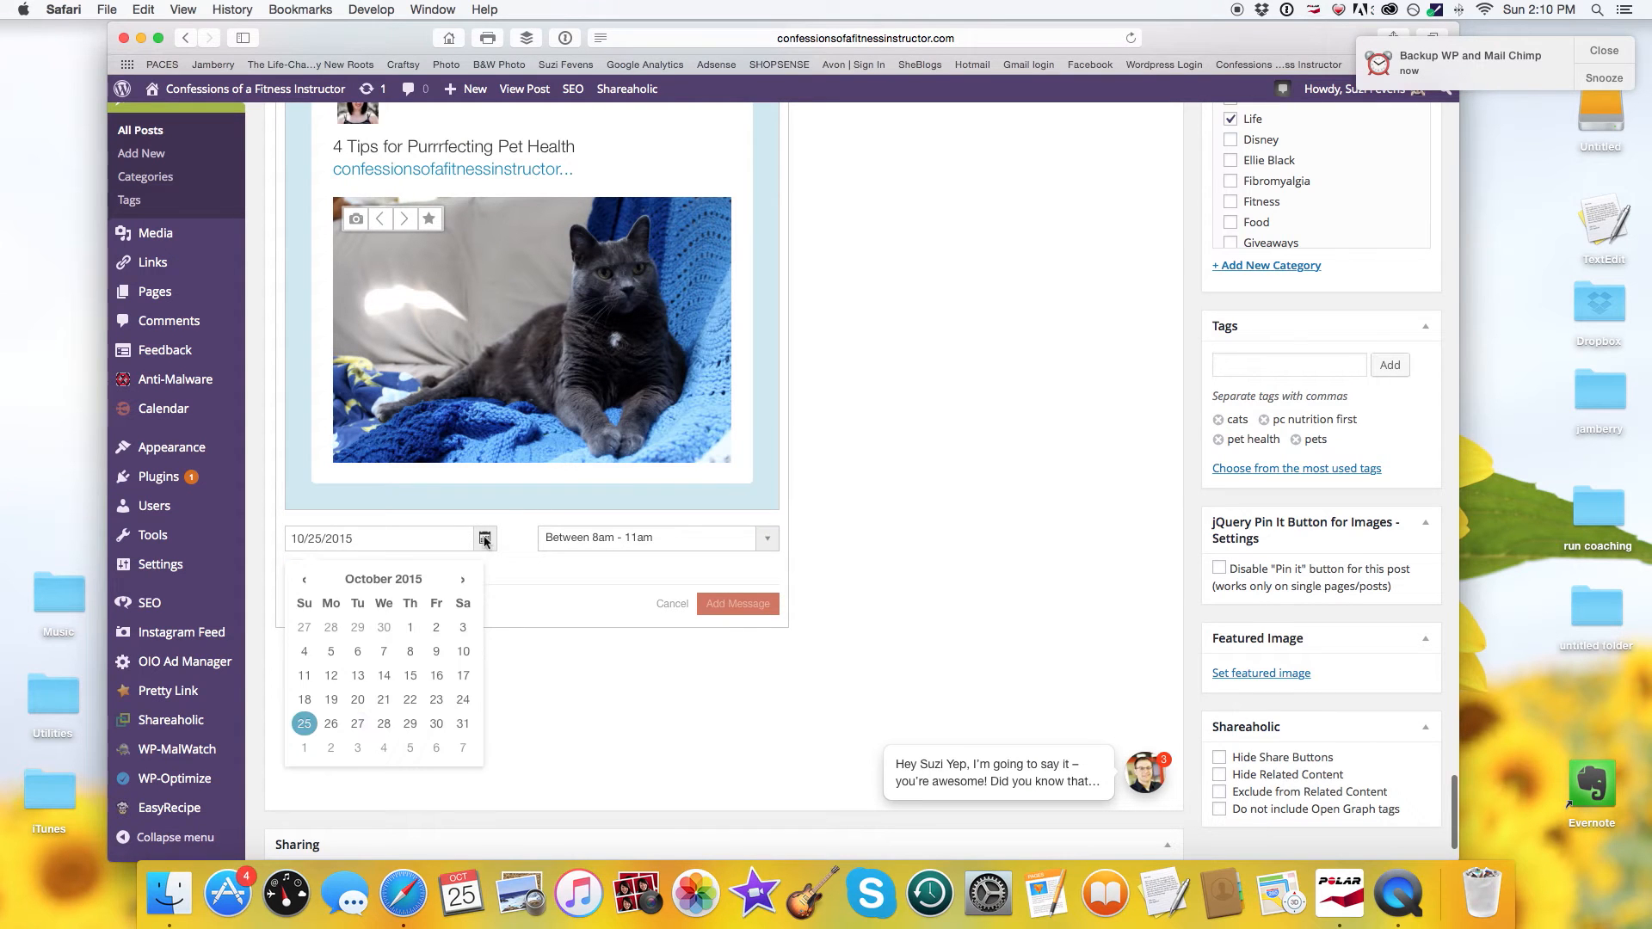
left_click(389, 721)
left_click(613, 539)
left_click(616, 590)
left_click(751, 607)
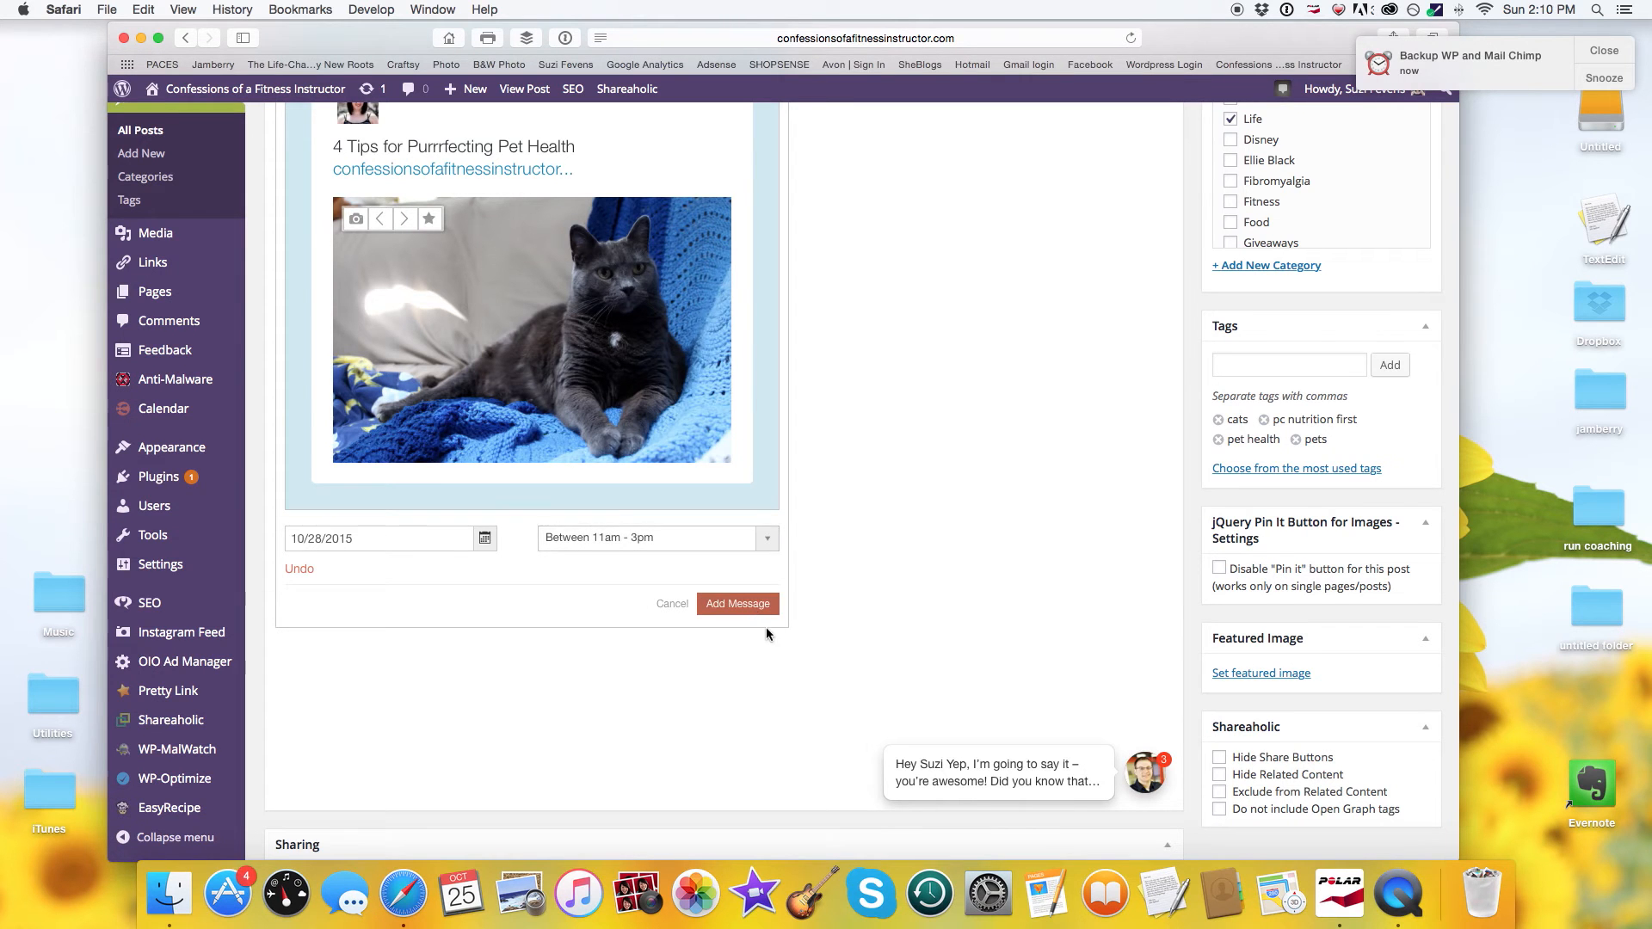
scroll(766, 634, "up", 12)
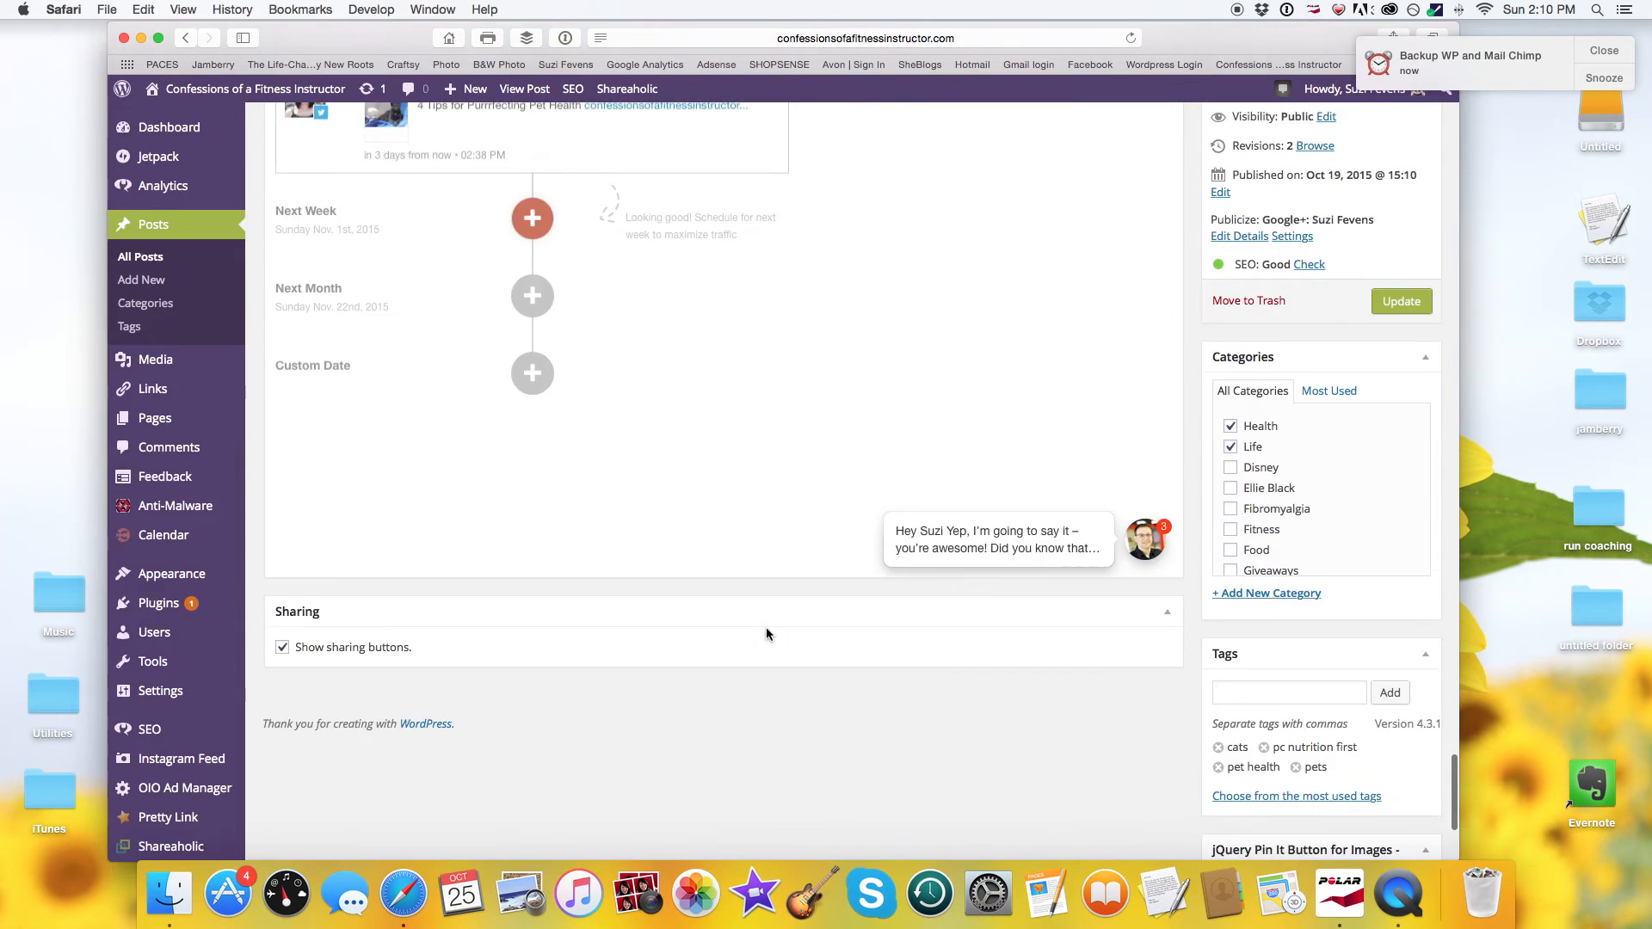
scroll(766, 635, "up", 6)
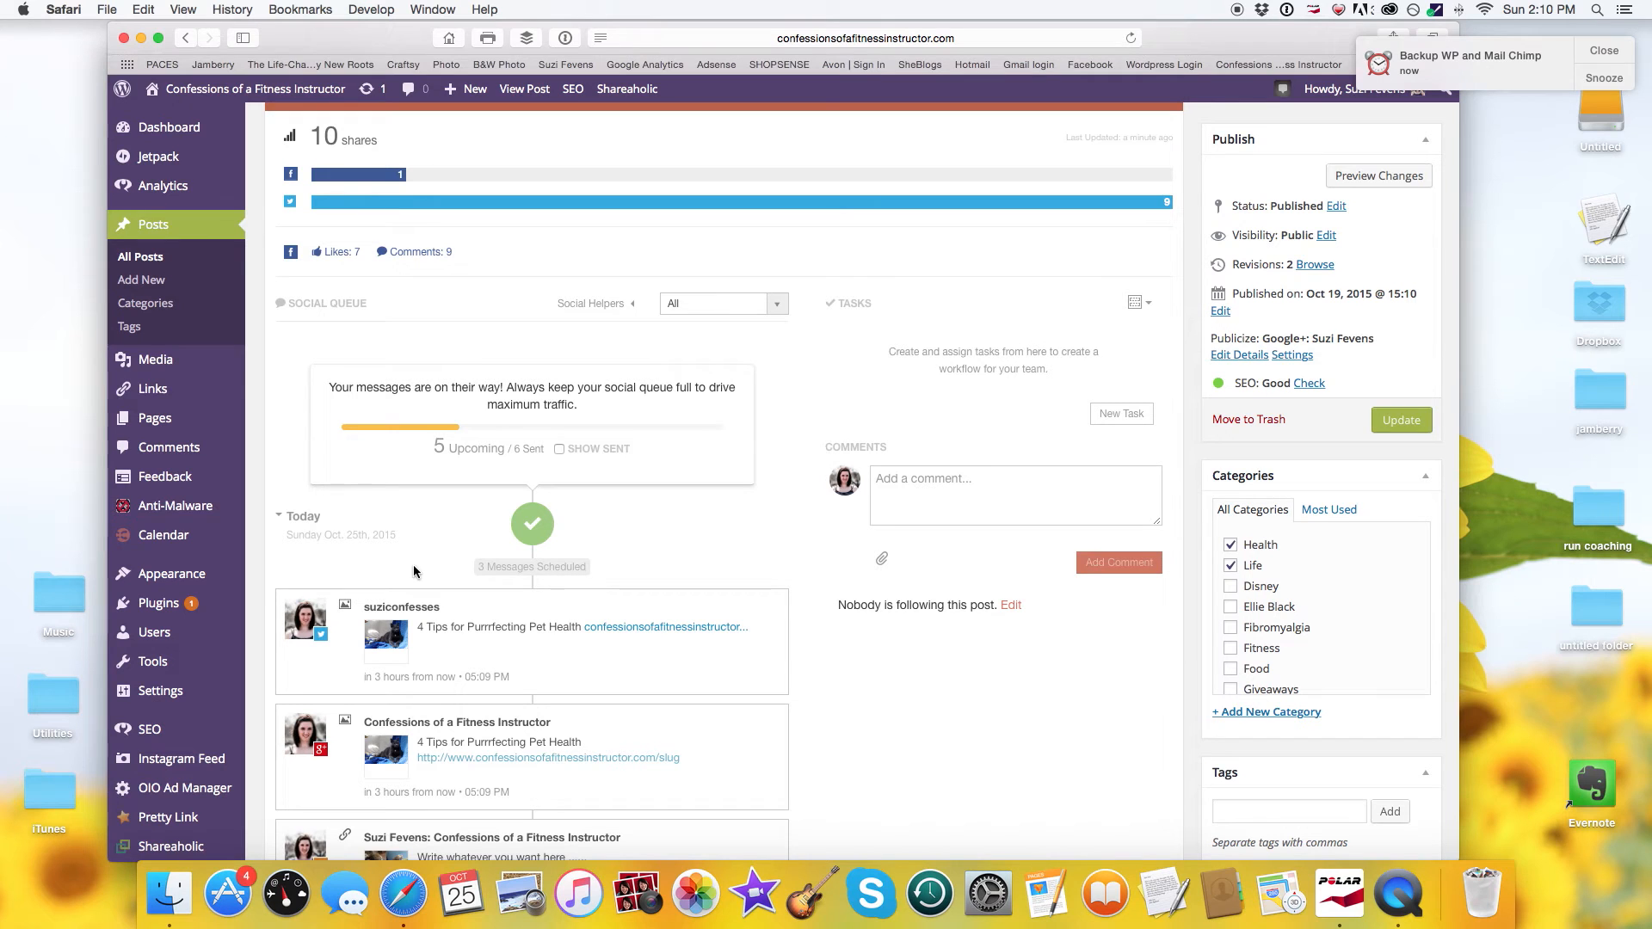
Open the CoSchedule calendar and look over the messages scheduled for the week of October 25
left_click(170, 538)
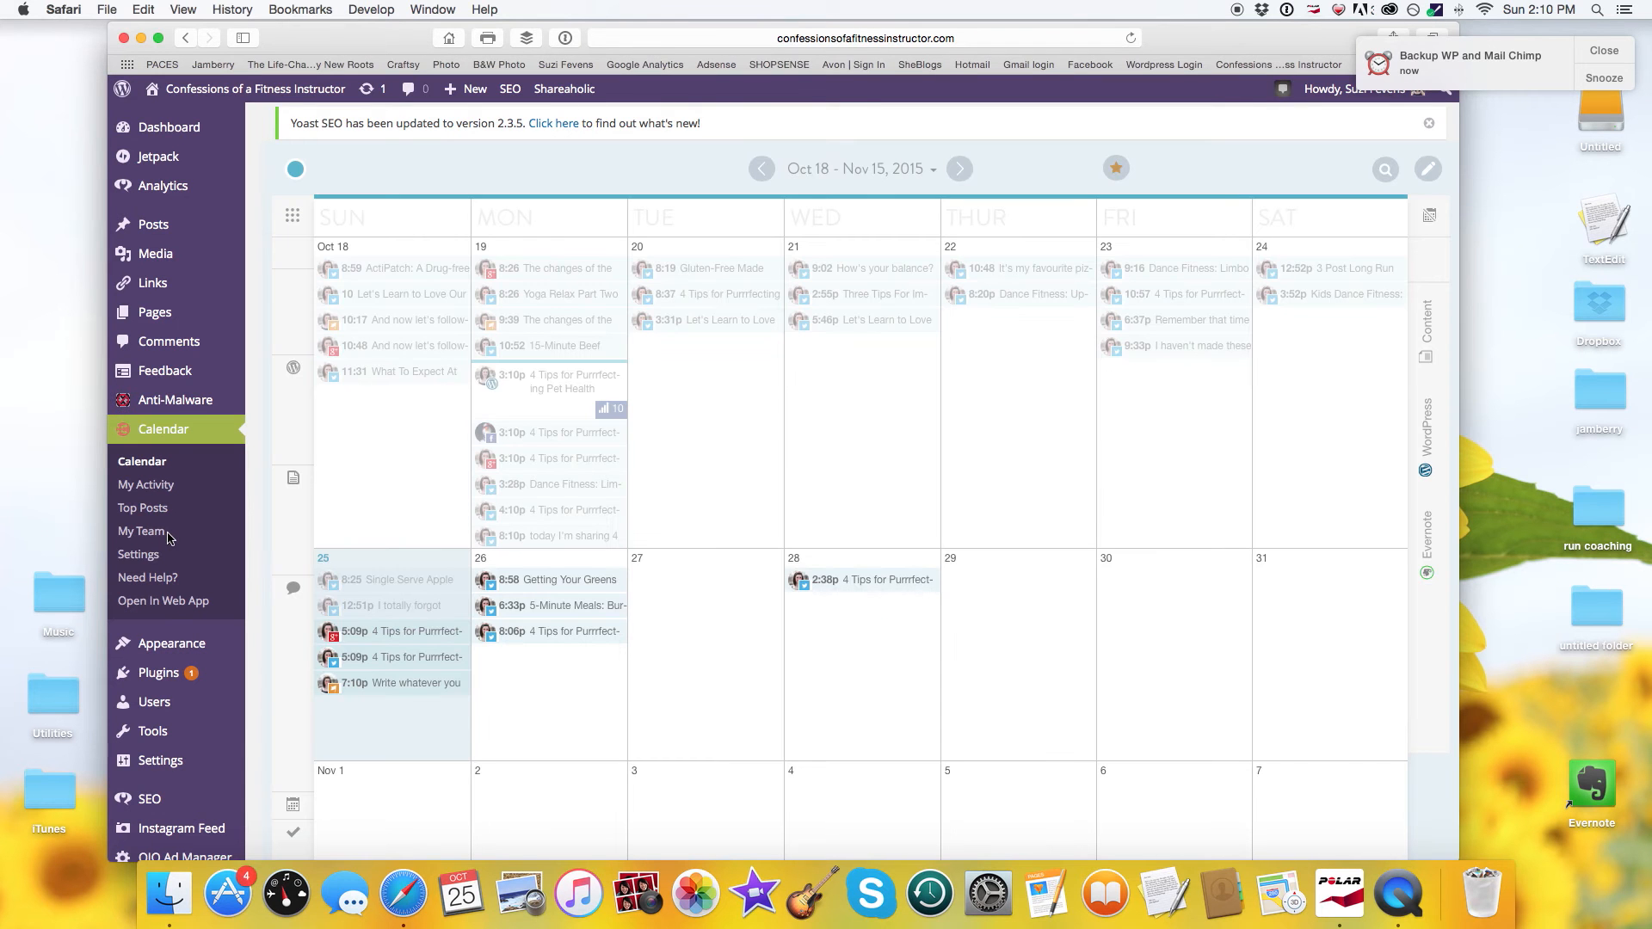
scroll(736, 387, "down", 2)
mouse_move(414, 583)
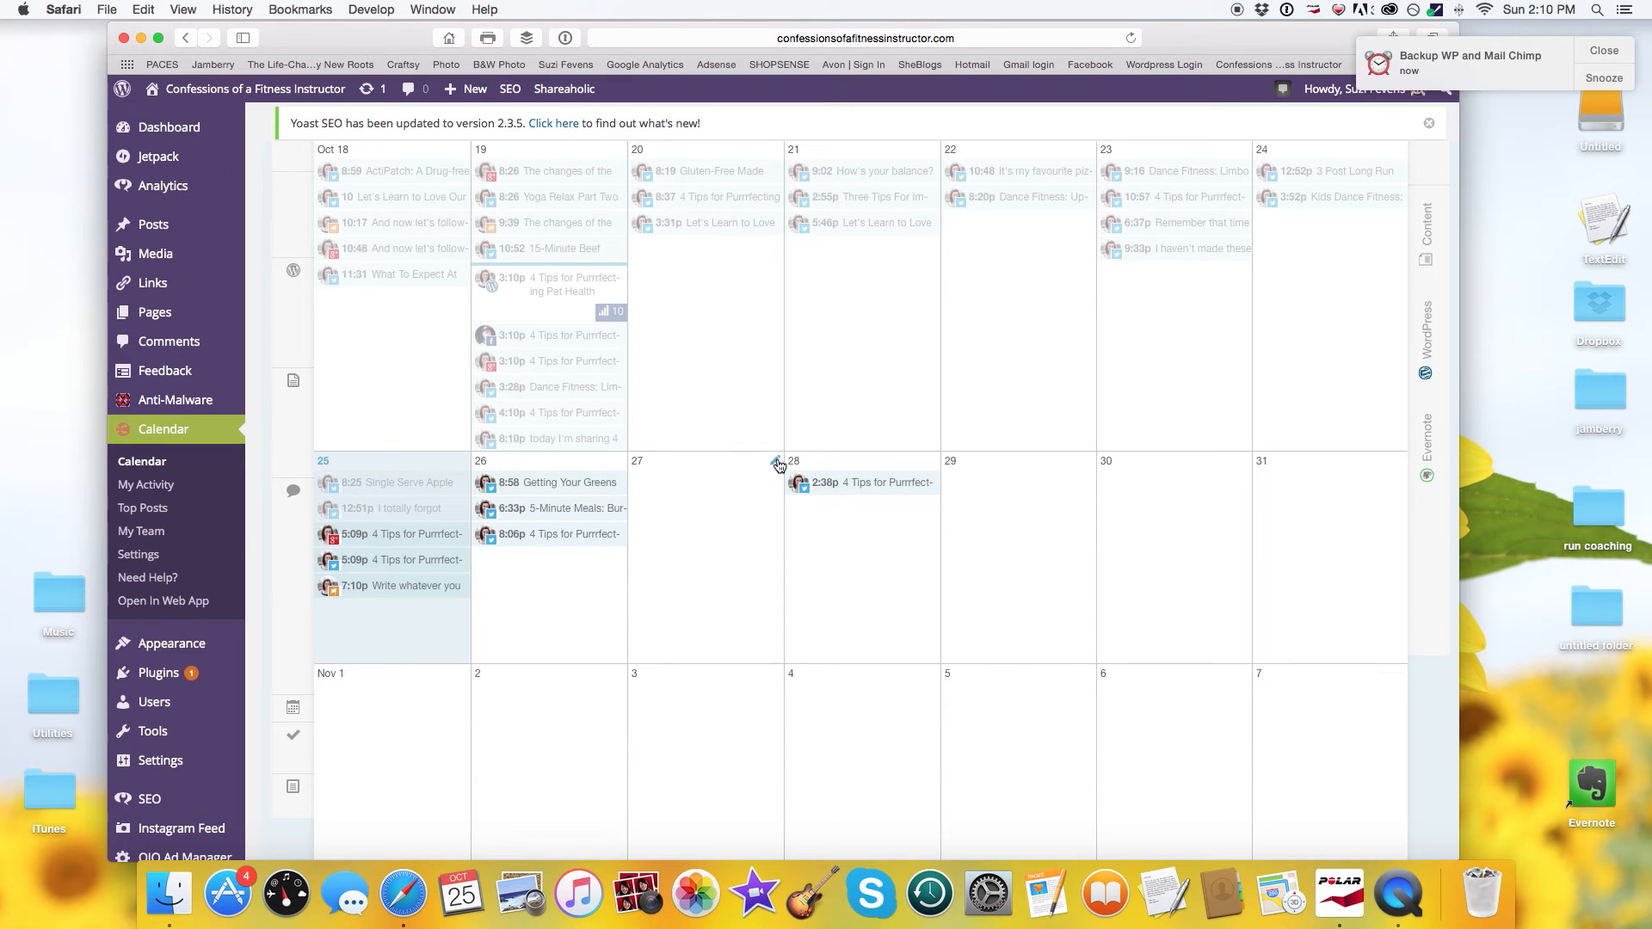
scroll(777, 464, "up", 2)
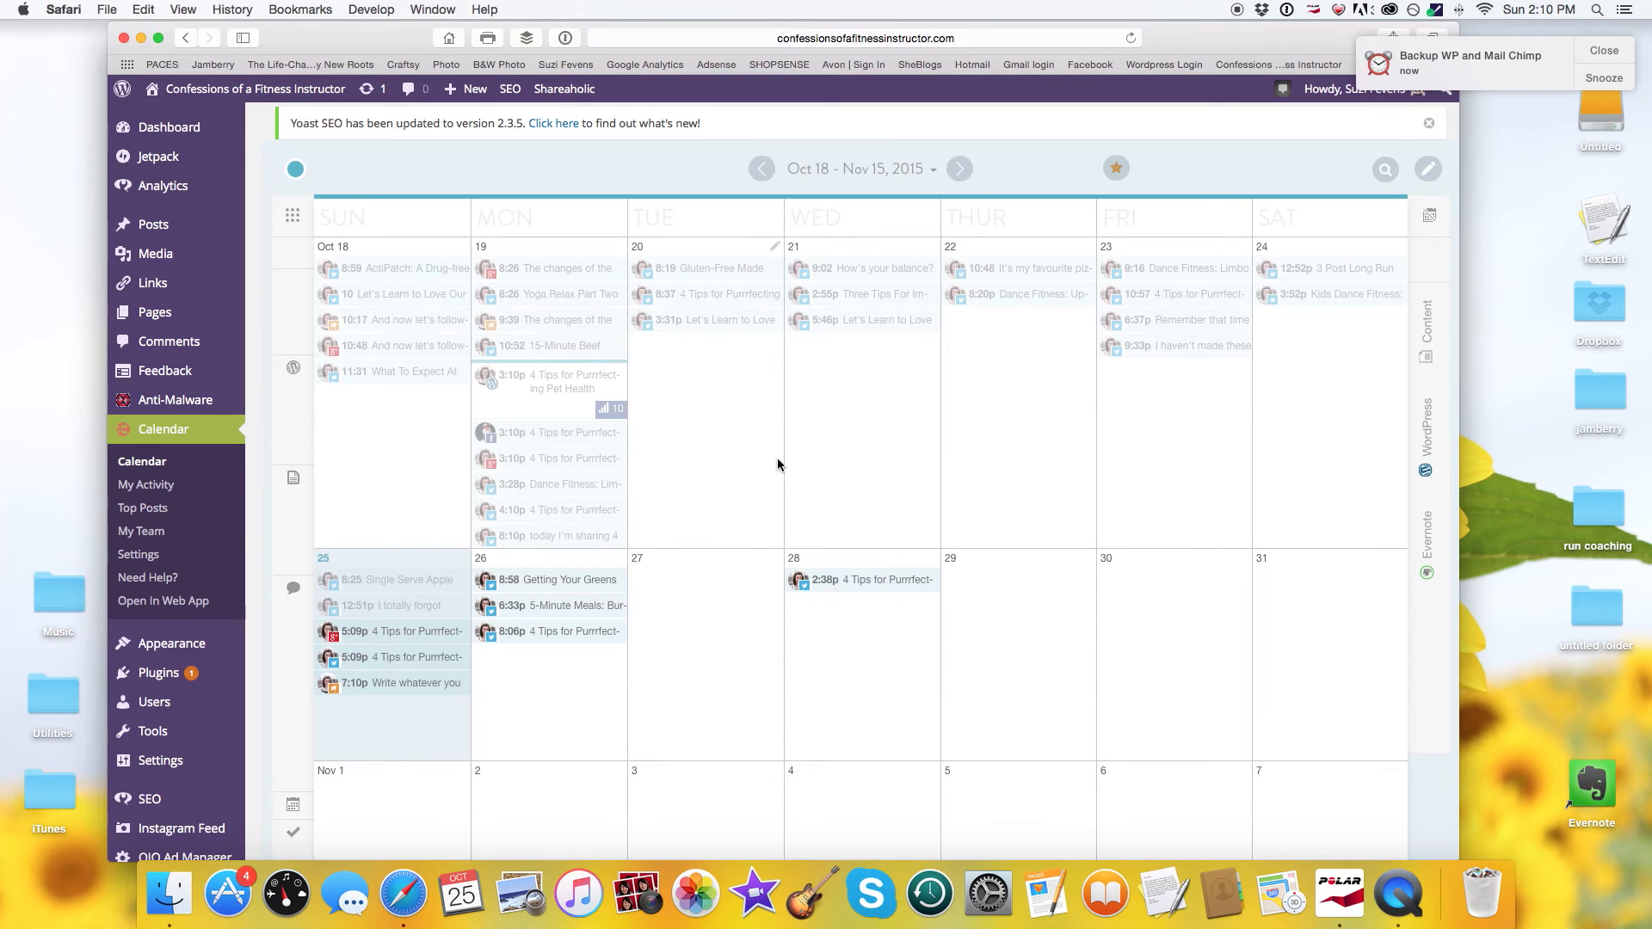
Look through the previous calendar period, Sep 20 - Oct 18, 2015, and return to the current period
left_click(763, 171)
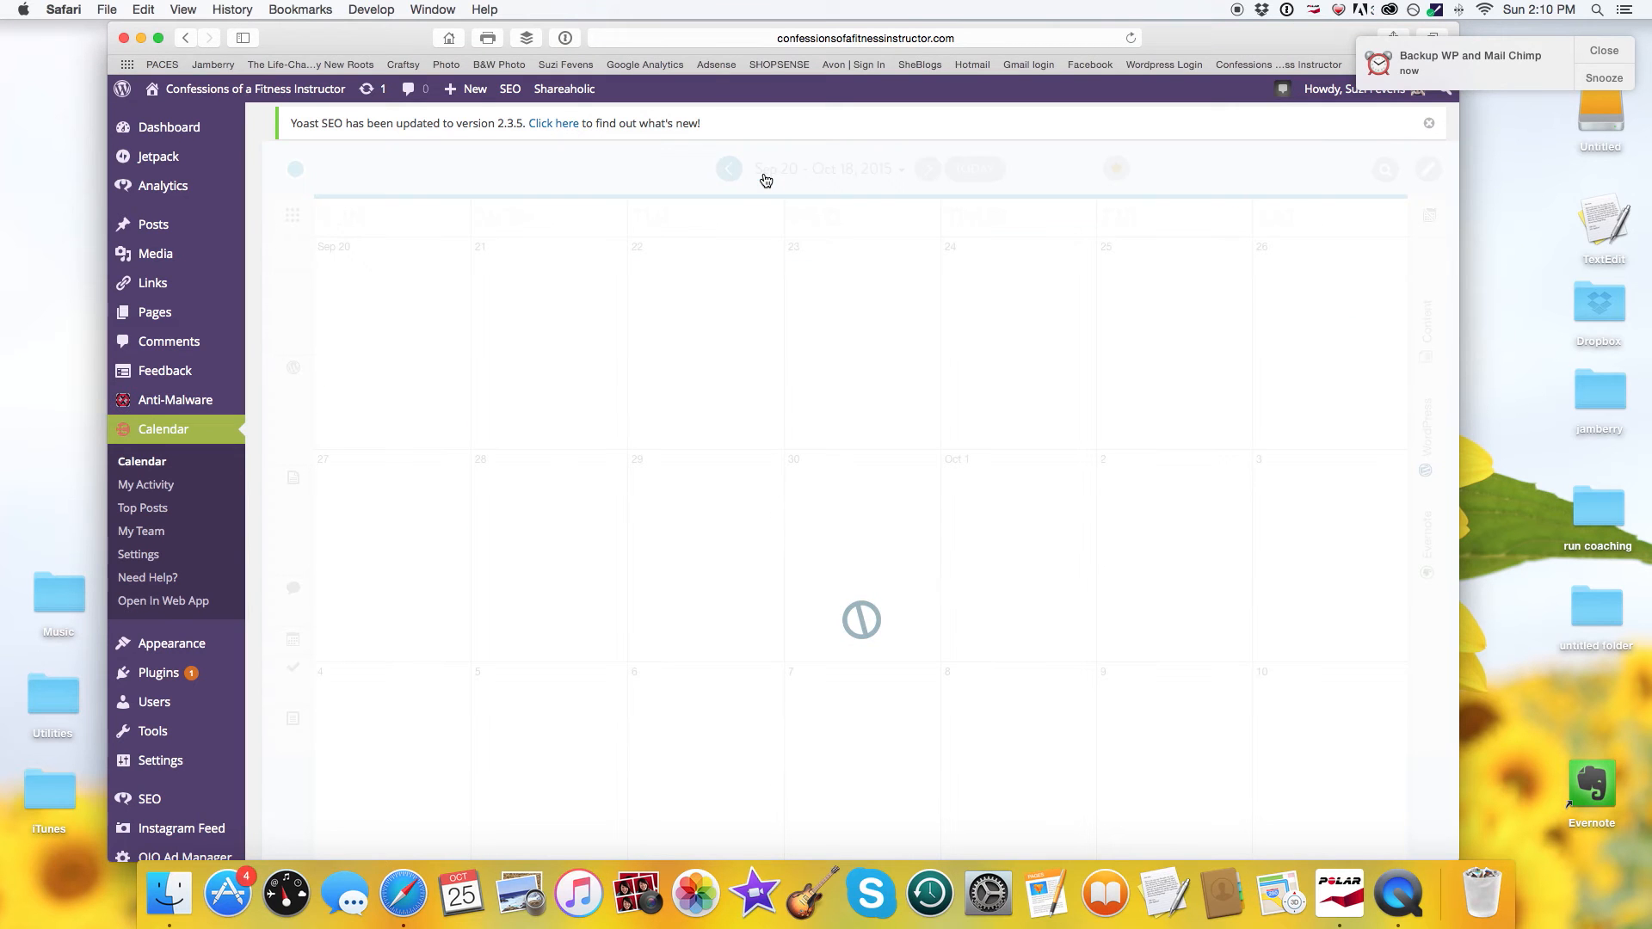
scroll(672, 425, "down", 8)
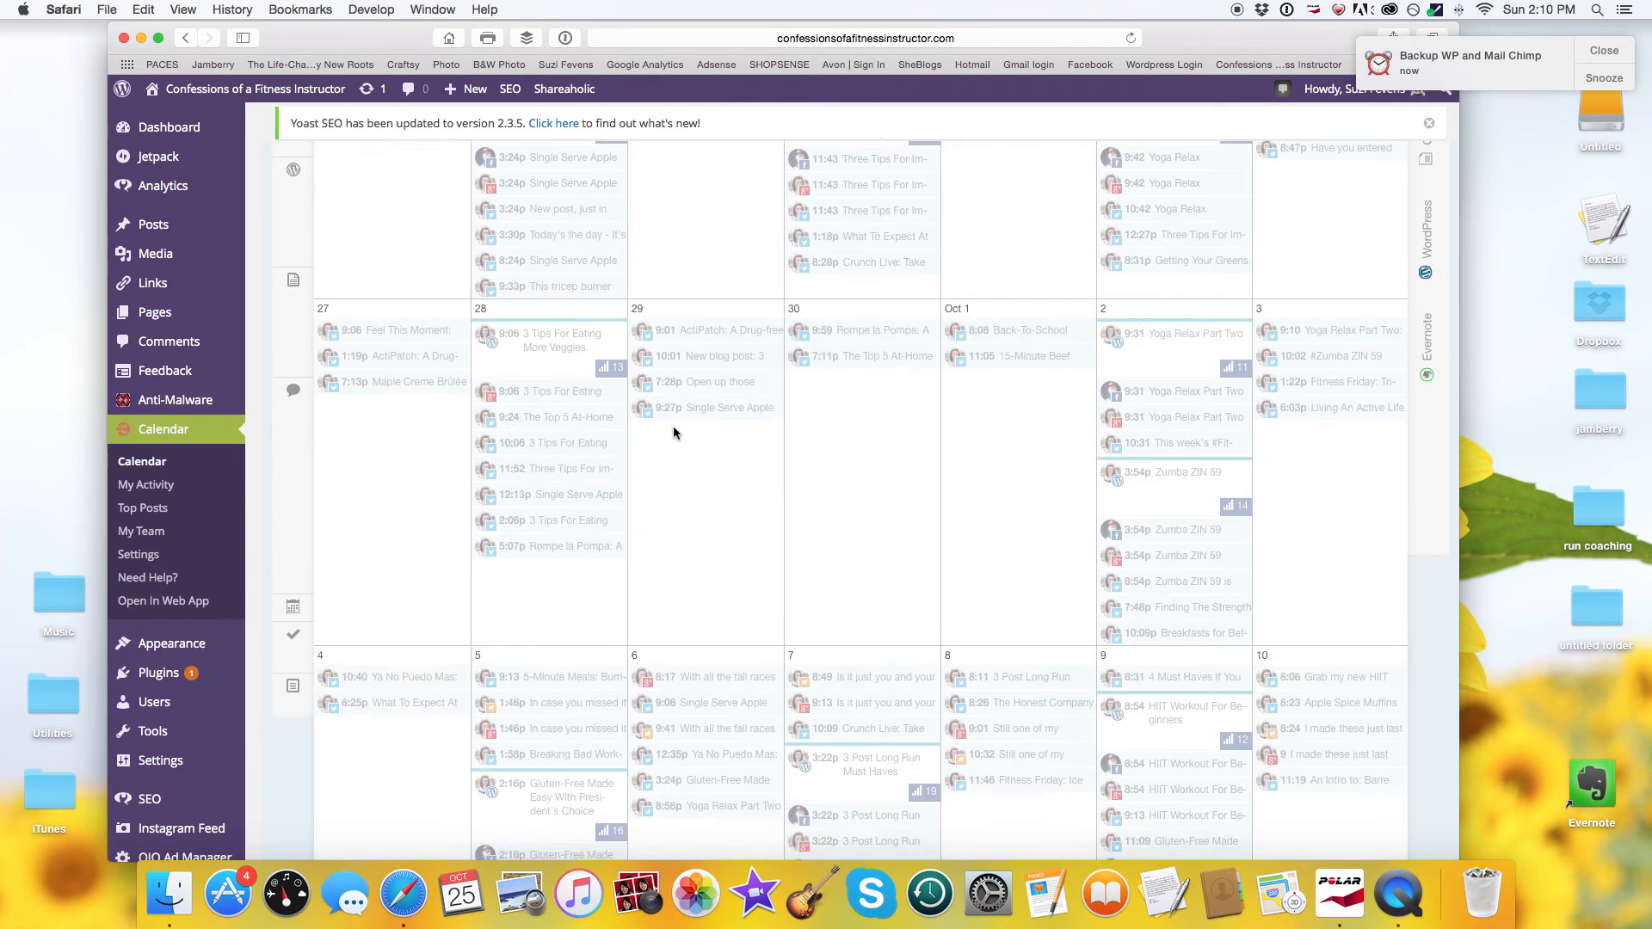
scroll(711, 491, "down", 2)
scroll(735, 643, "down", 3)
scroll(735, 643, "up", 12)
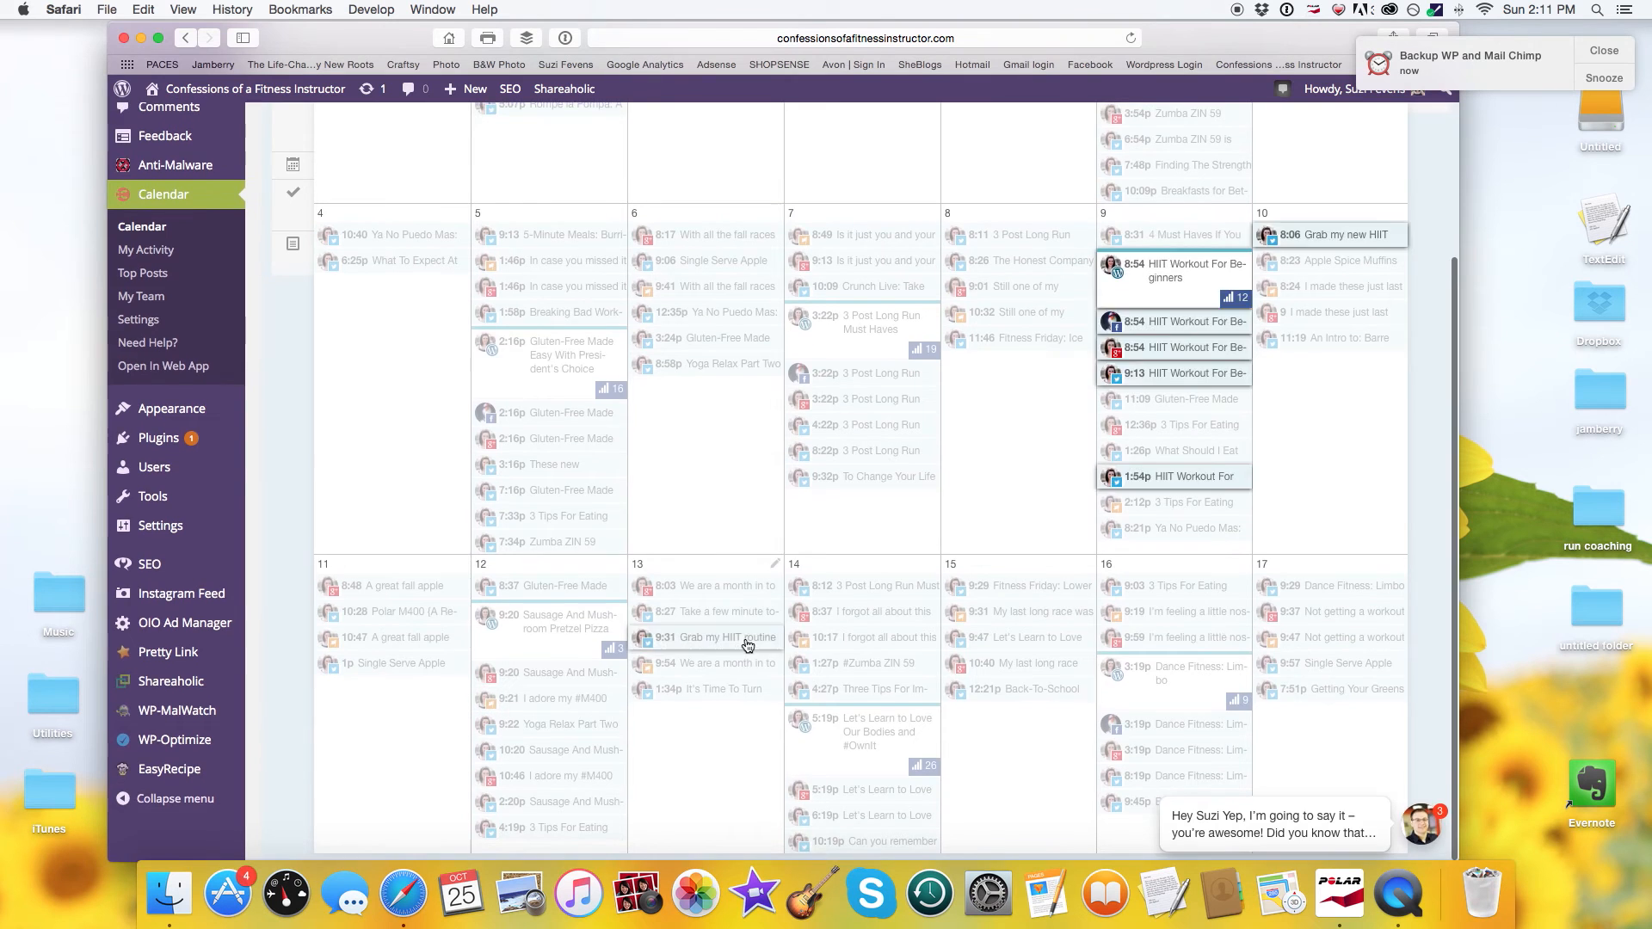
left_click(926, 169)
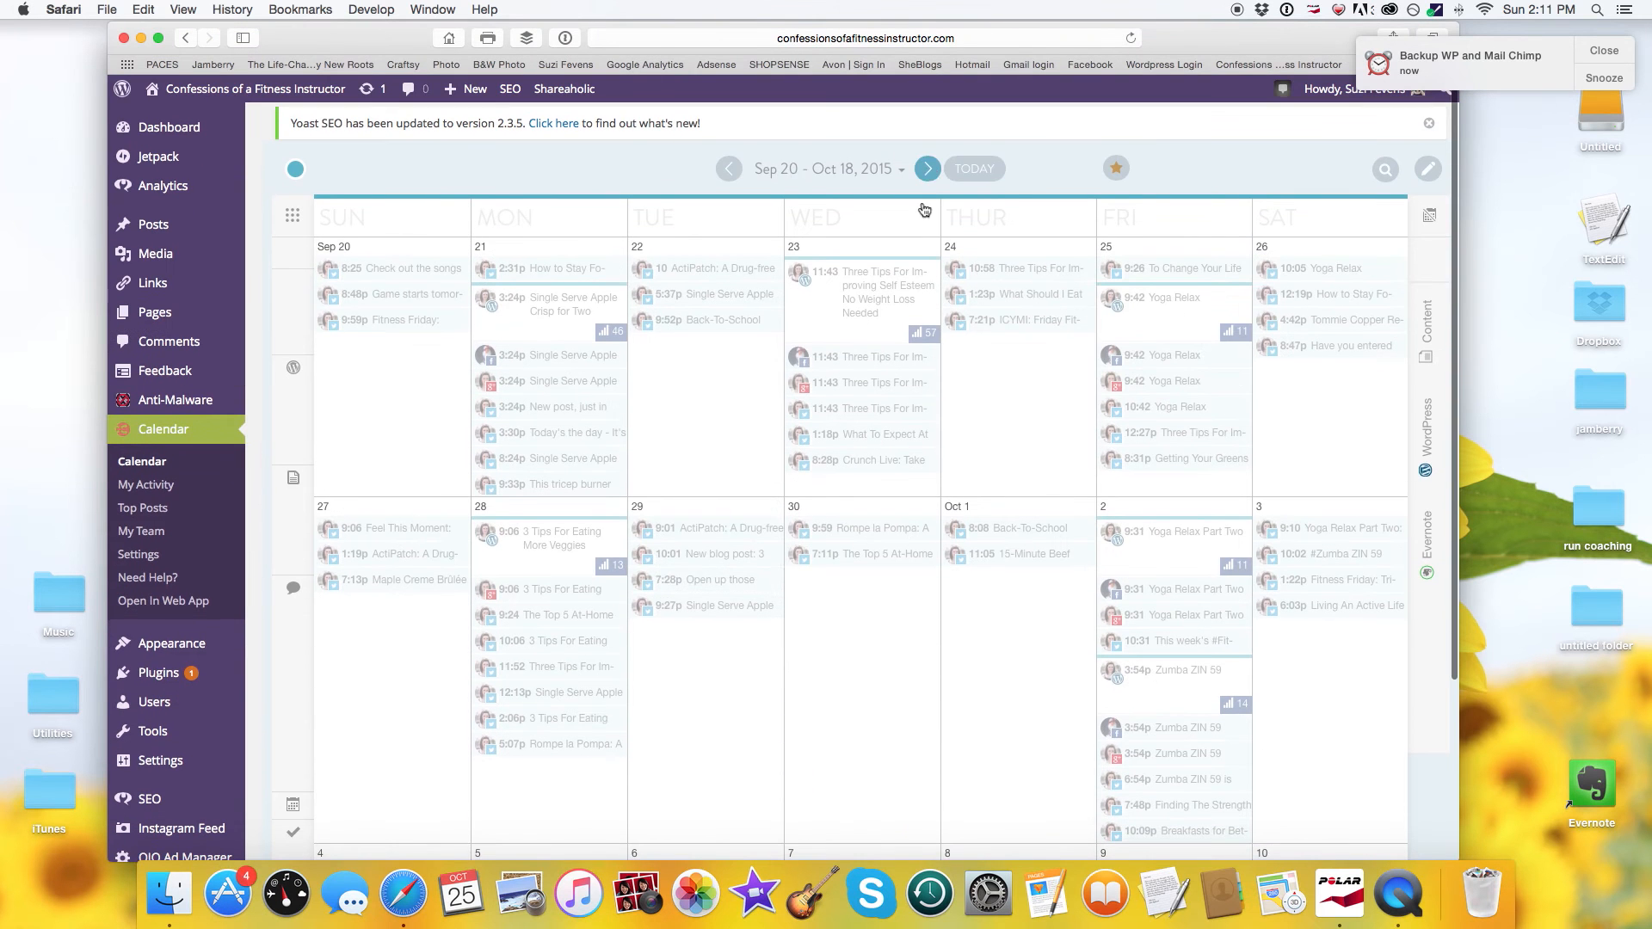
Create a new social message on October 27 in the calendar and select the Twitter profile for it
scroll(772, 444, "down", 2)
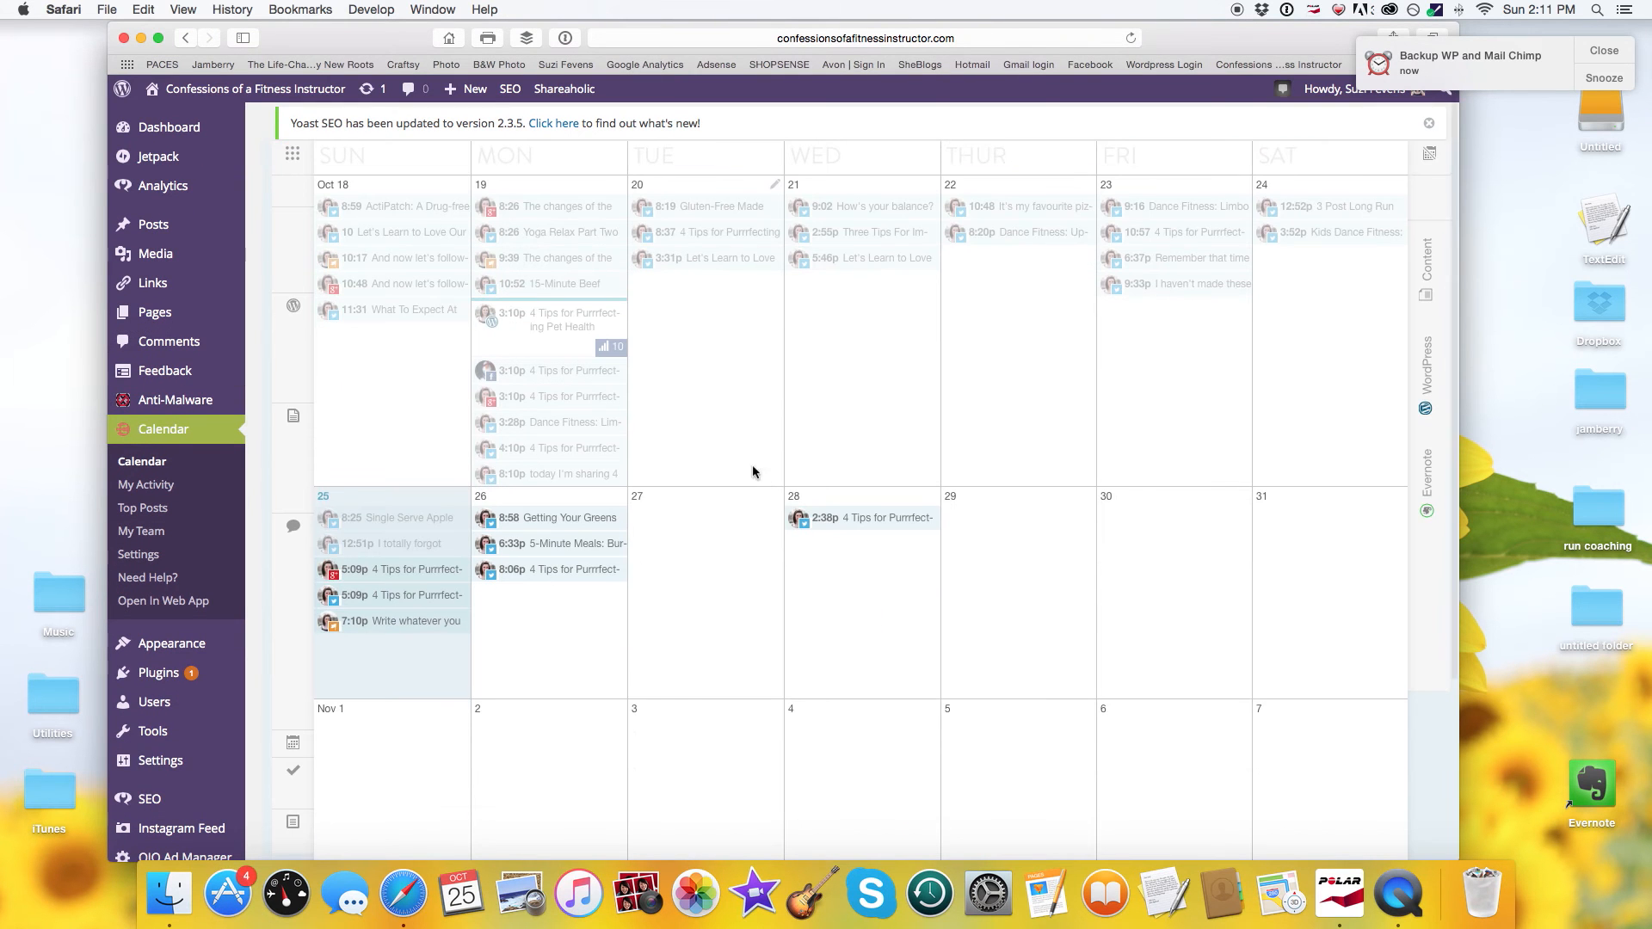
left_click(777, 498)
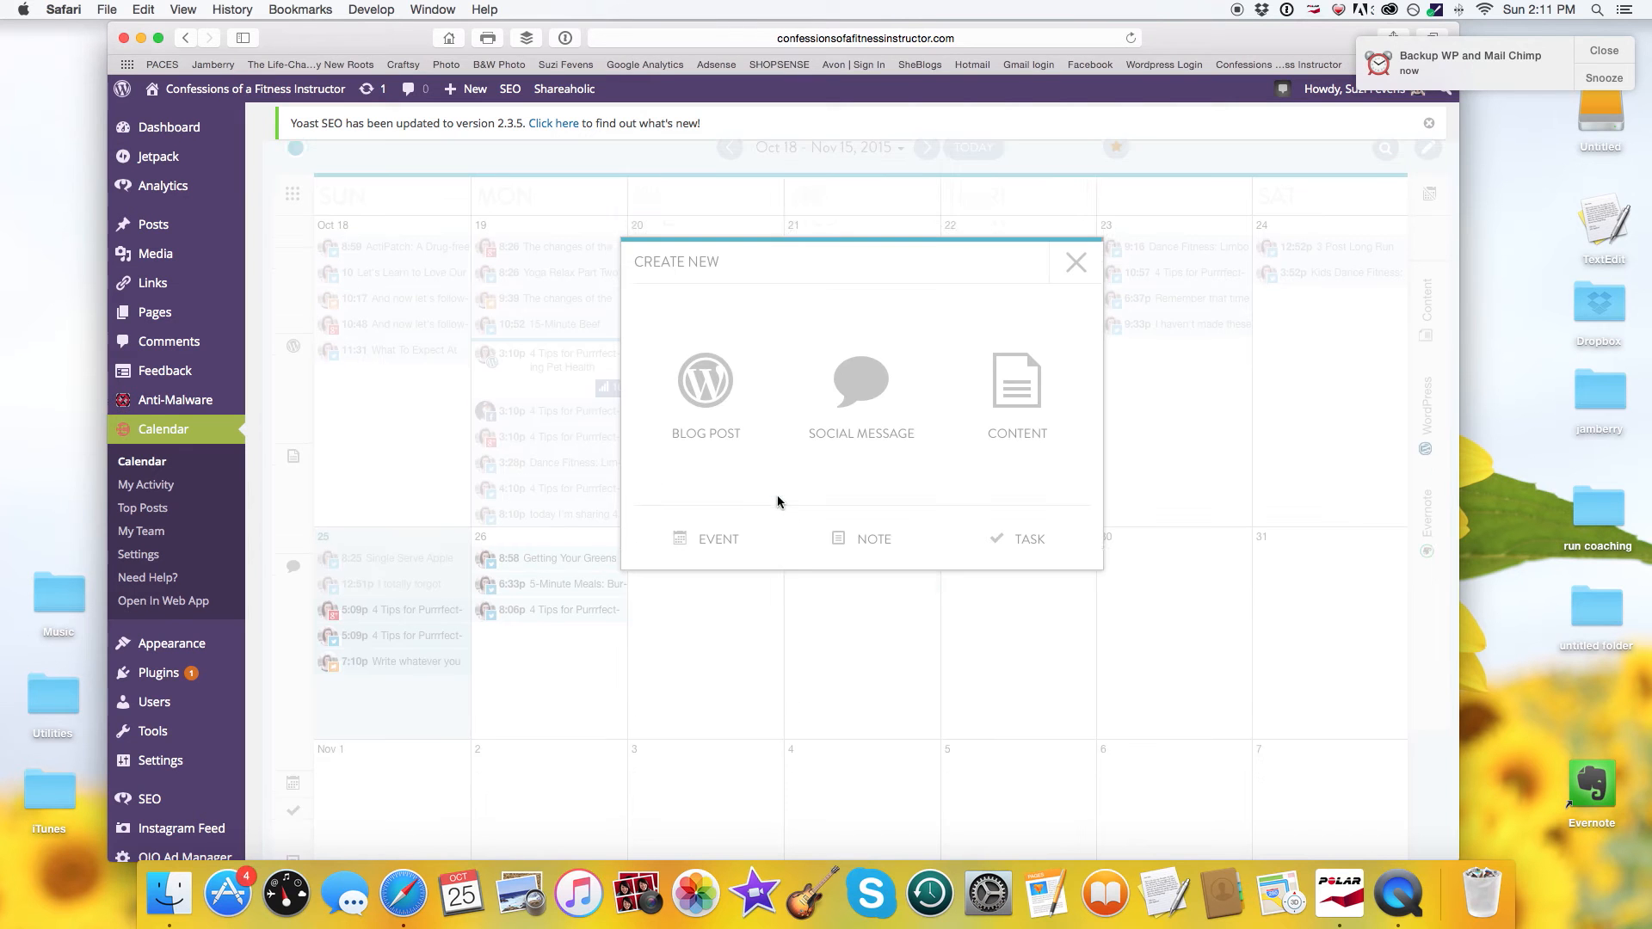
left_click(885, 376)
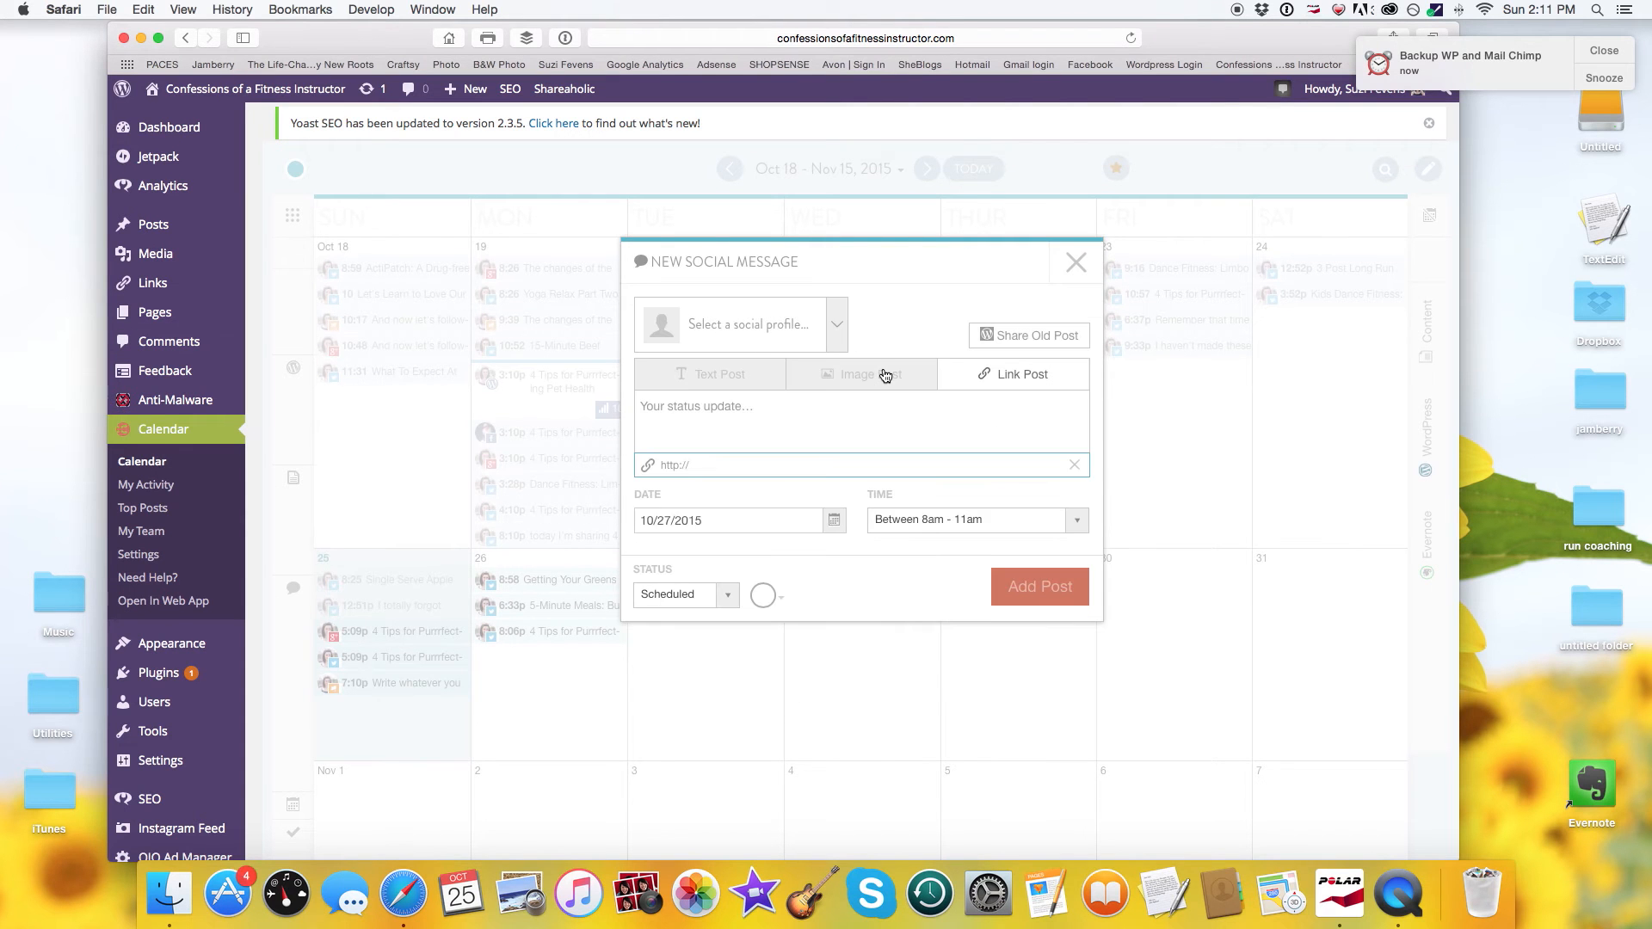
left_click(837, 315)
scroll(788, 428, "down", 2)
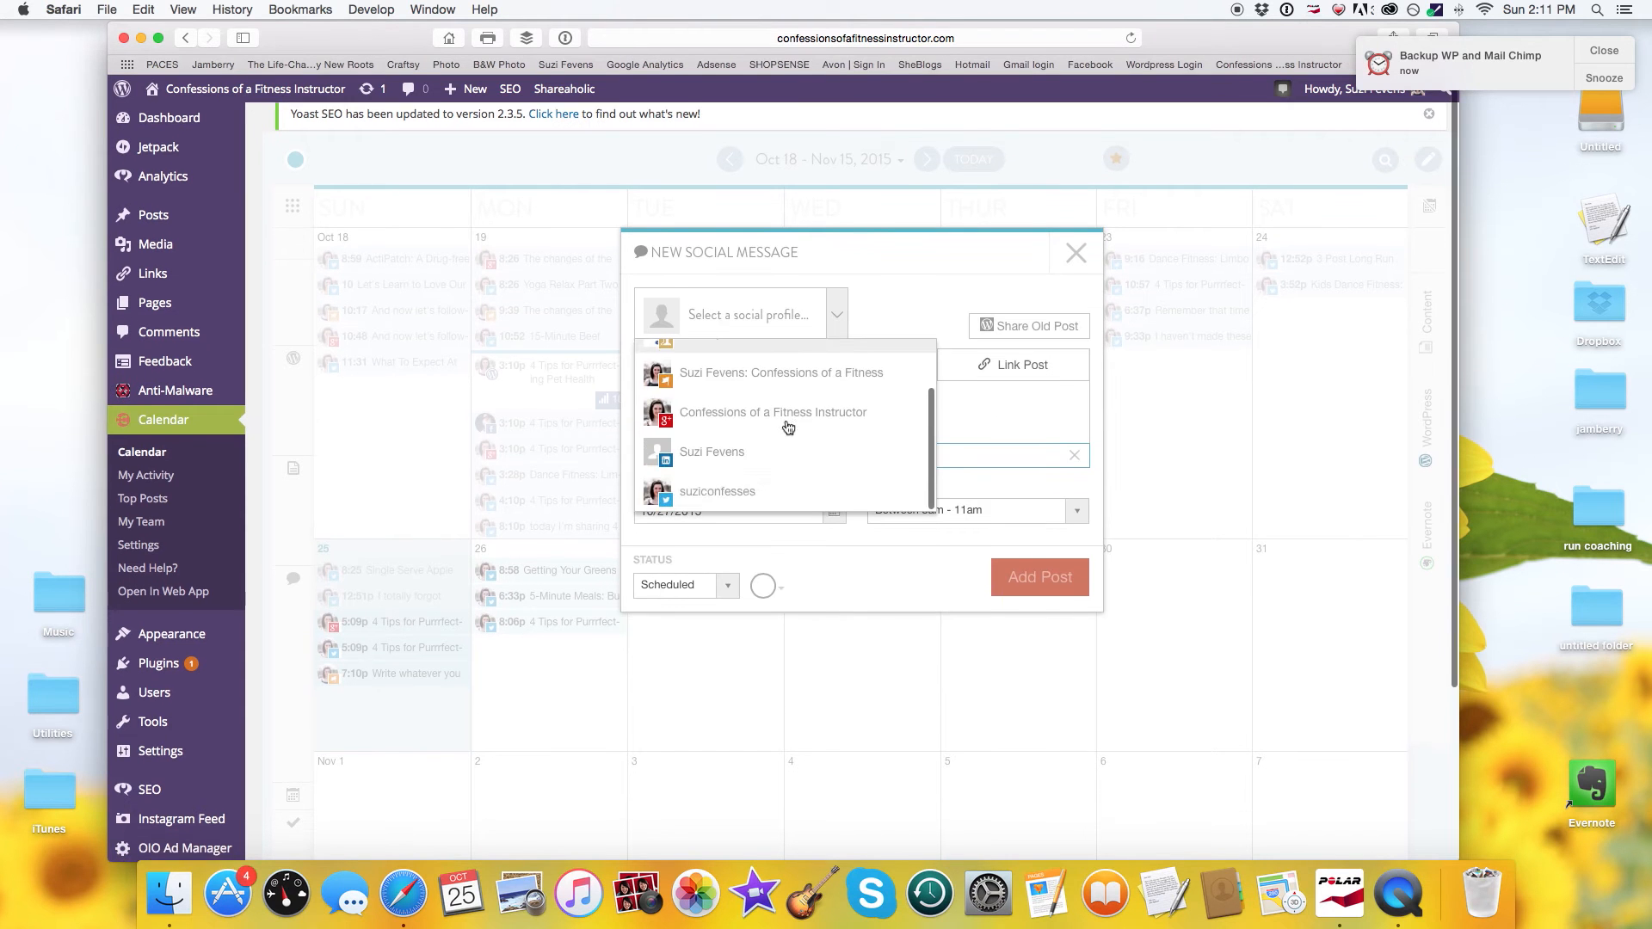
left_click(740, 493)
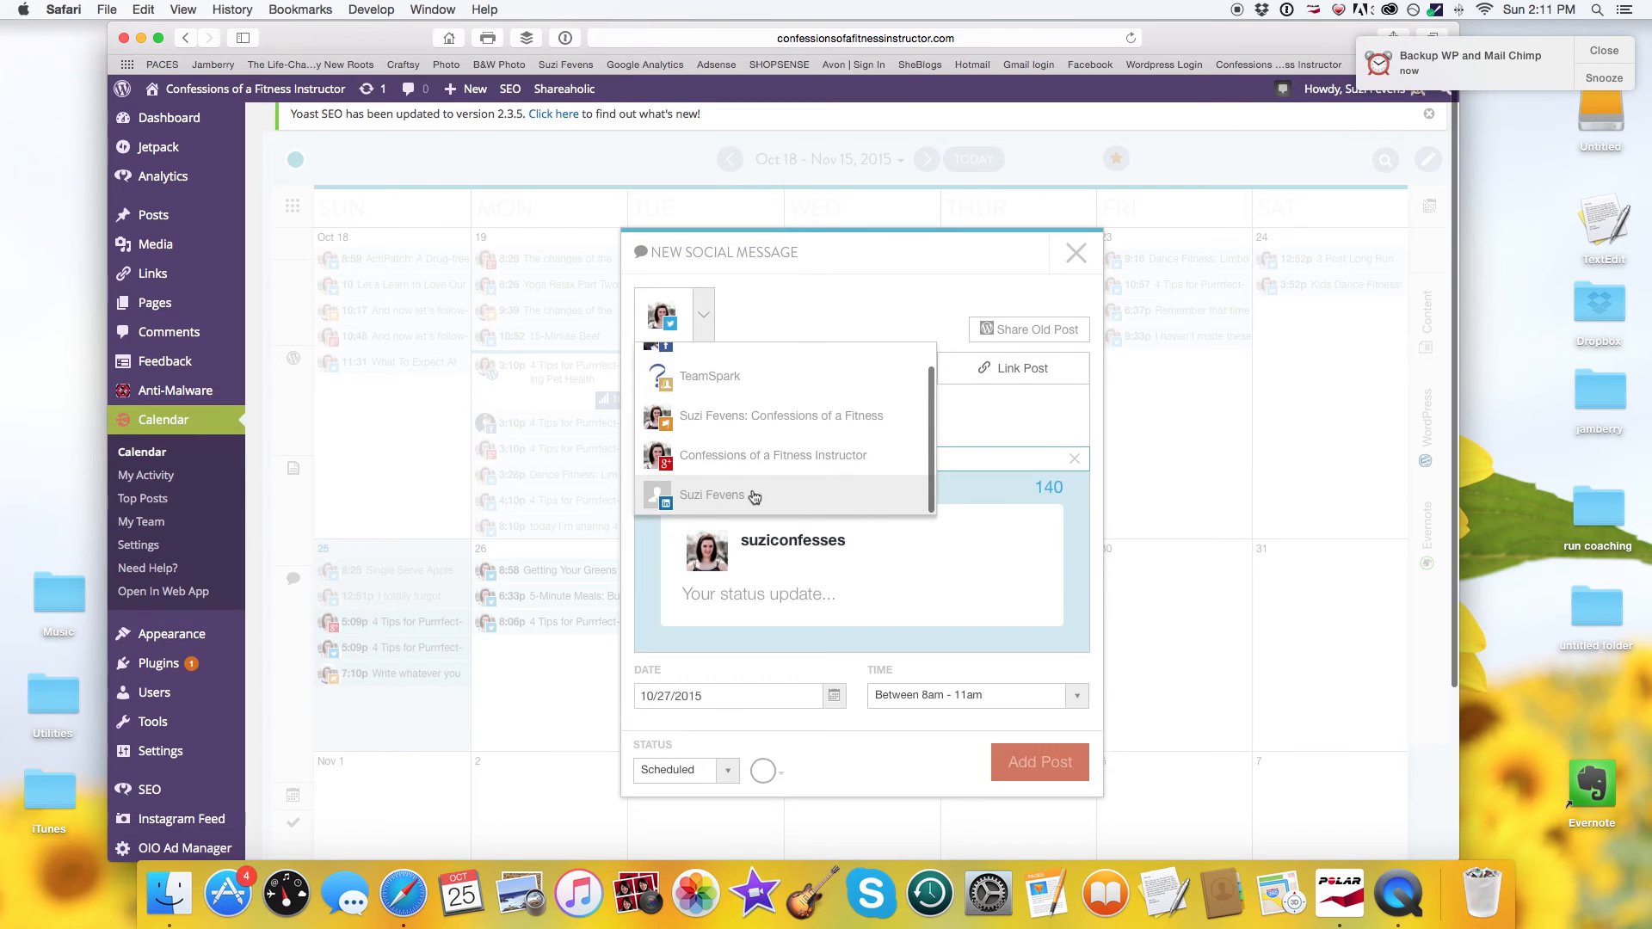
Bring up the old posts available for sharing and filter them to this year's top posts
left_click(1070, 343)
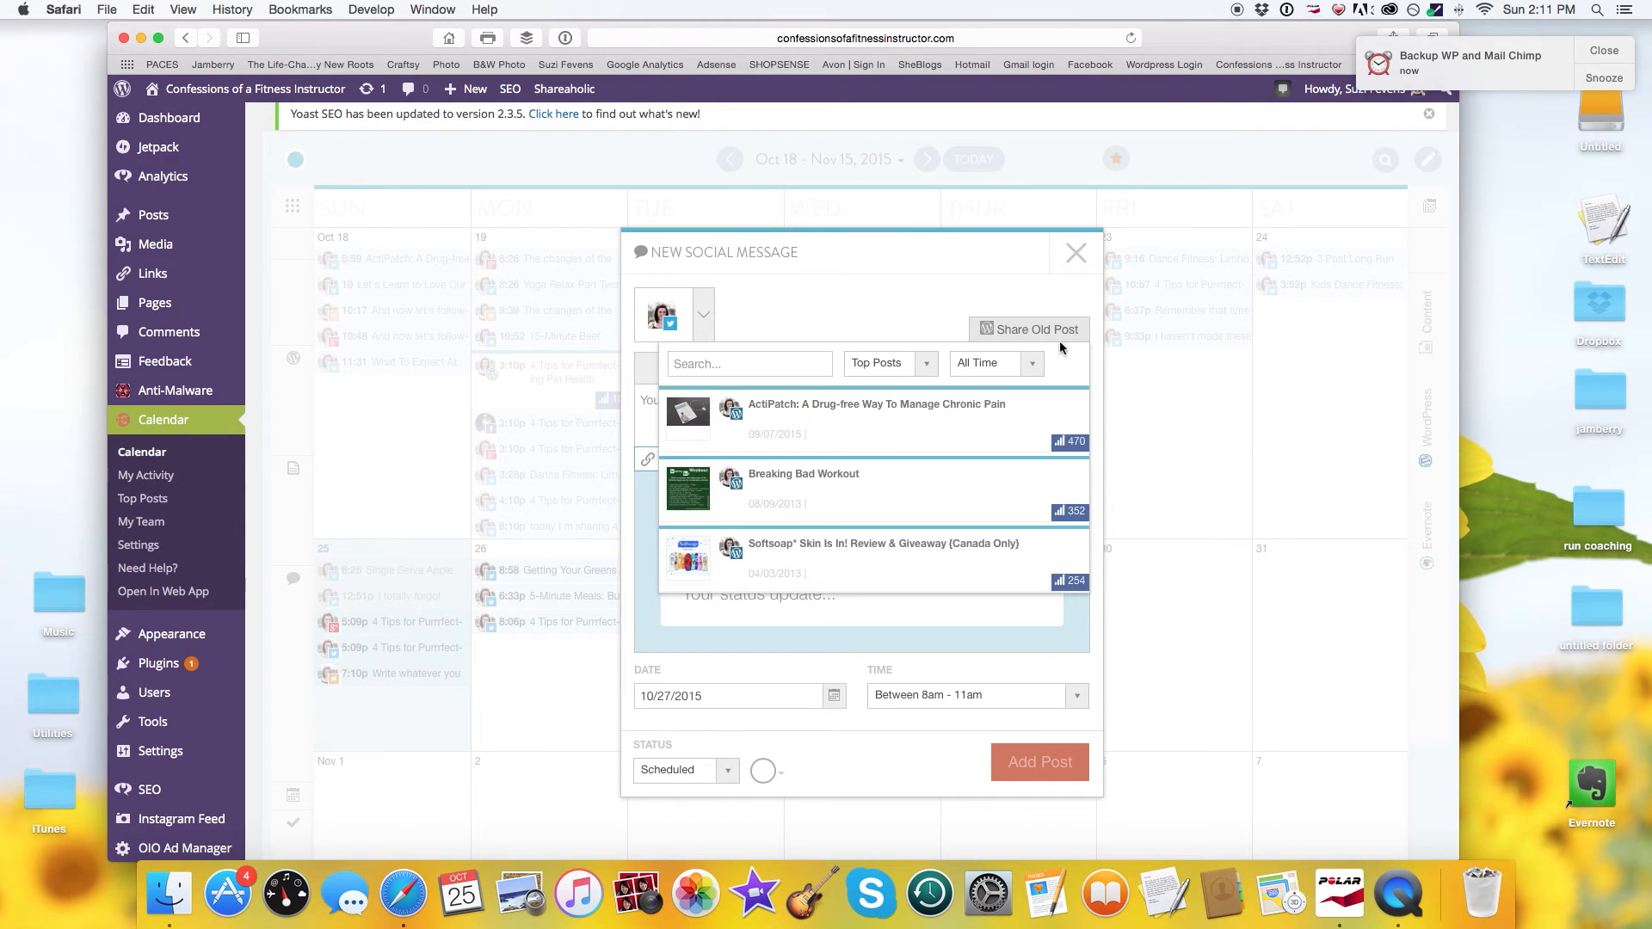
left_click(885, 366)
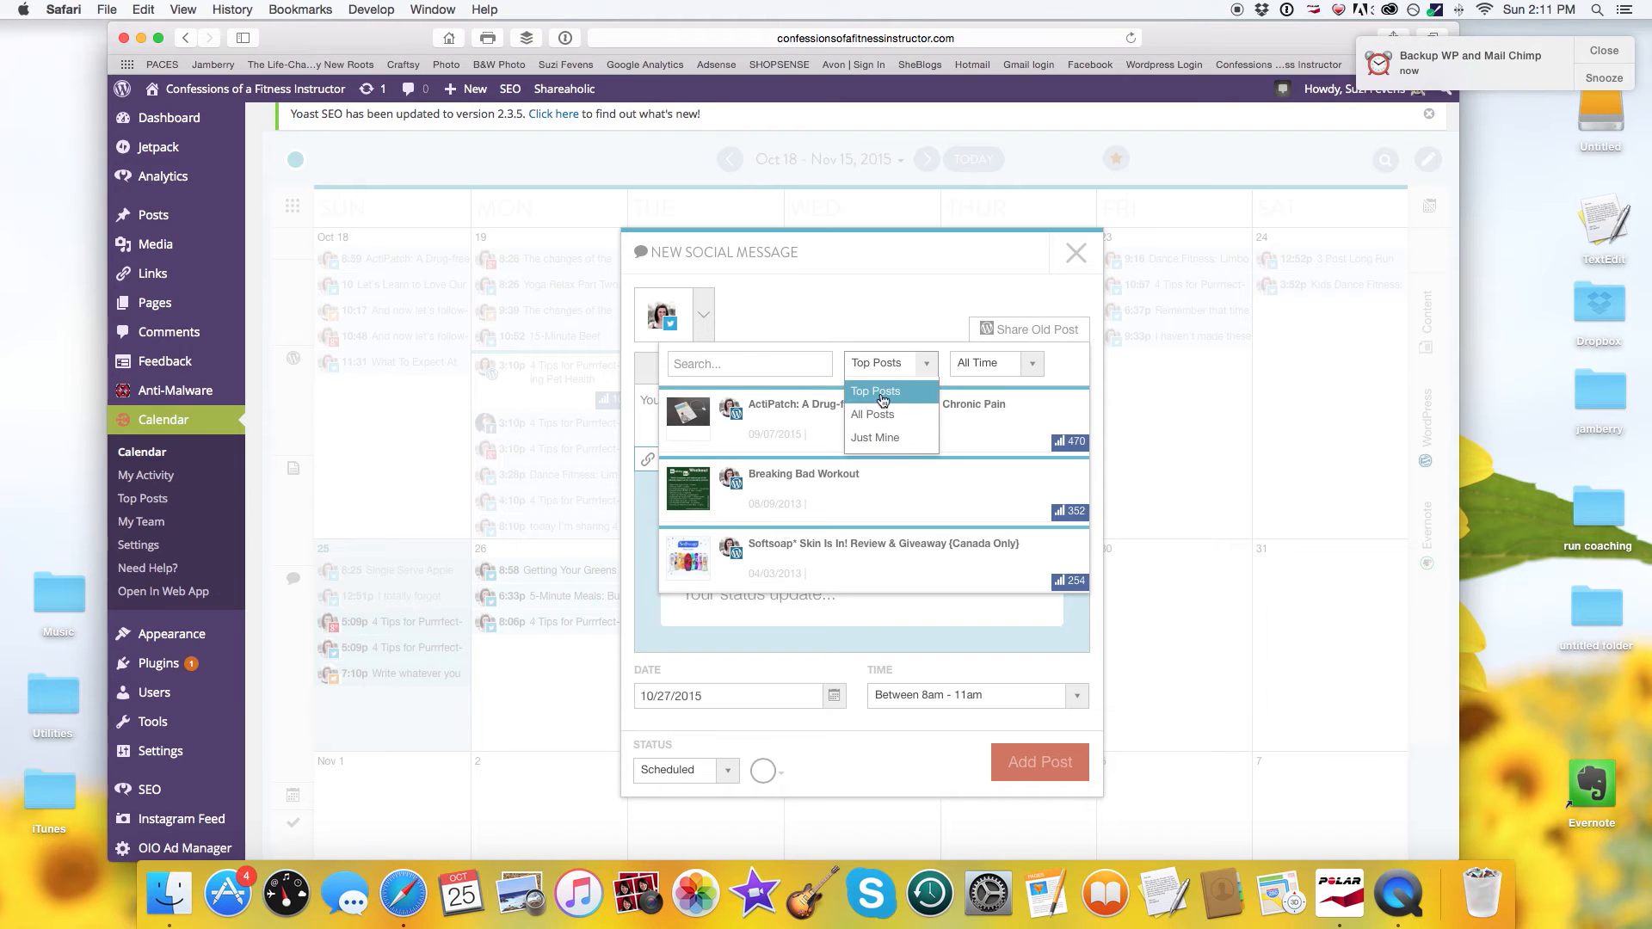
left_click(882, 392)
left_click(1013, 366)
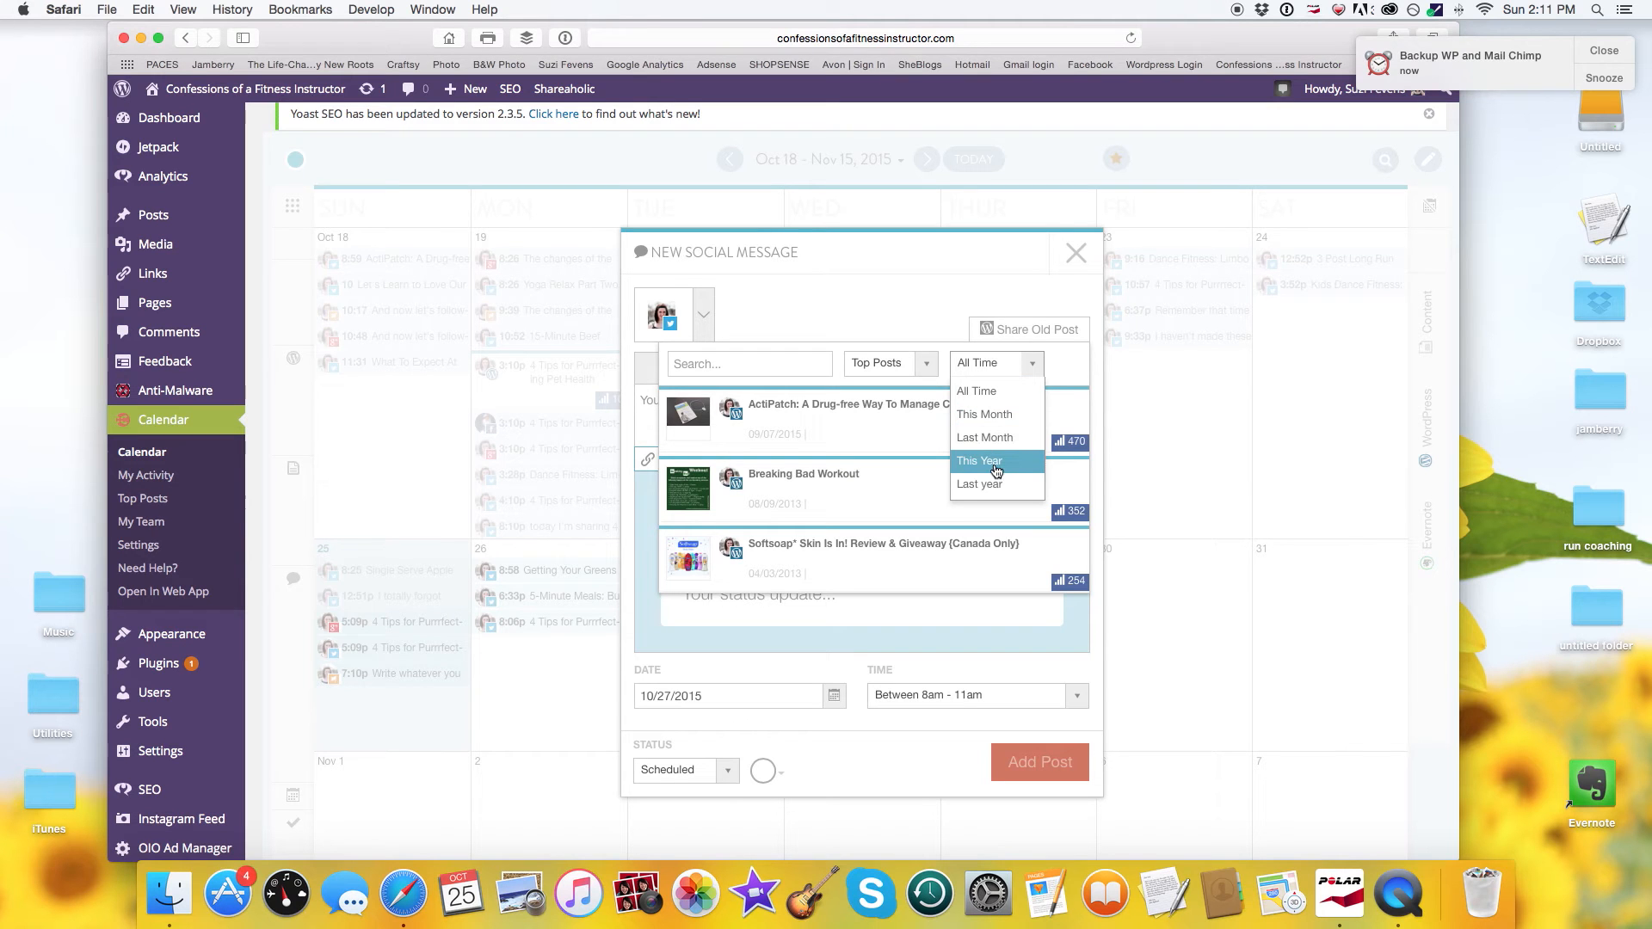
left_click(989, 462)
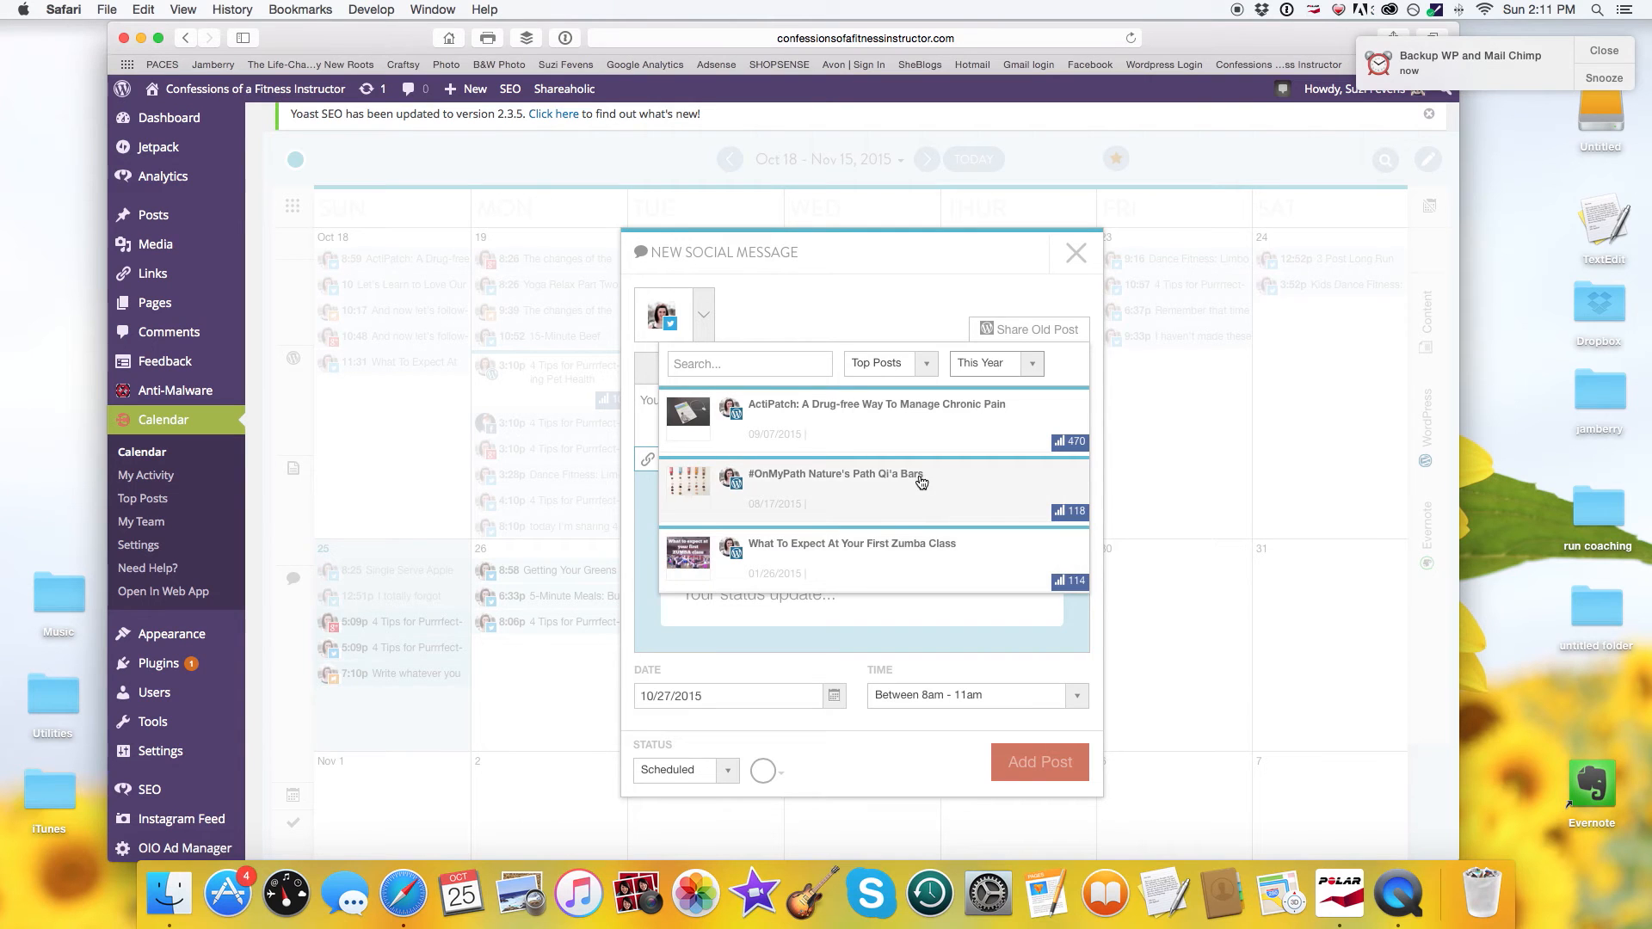
Browse the filtered old posts and attach "Single Serve Apple Crisp for Two" to the message
scroll(924, 486, "down", 5)
scroll(934, 492, "down", 5)
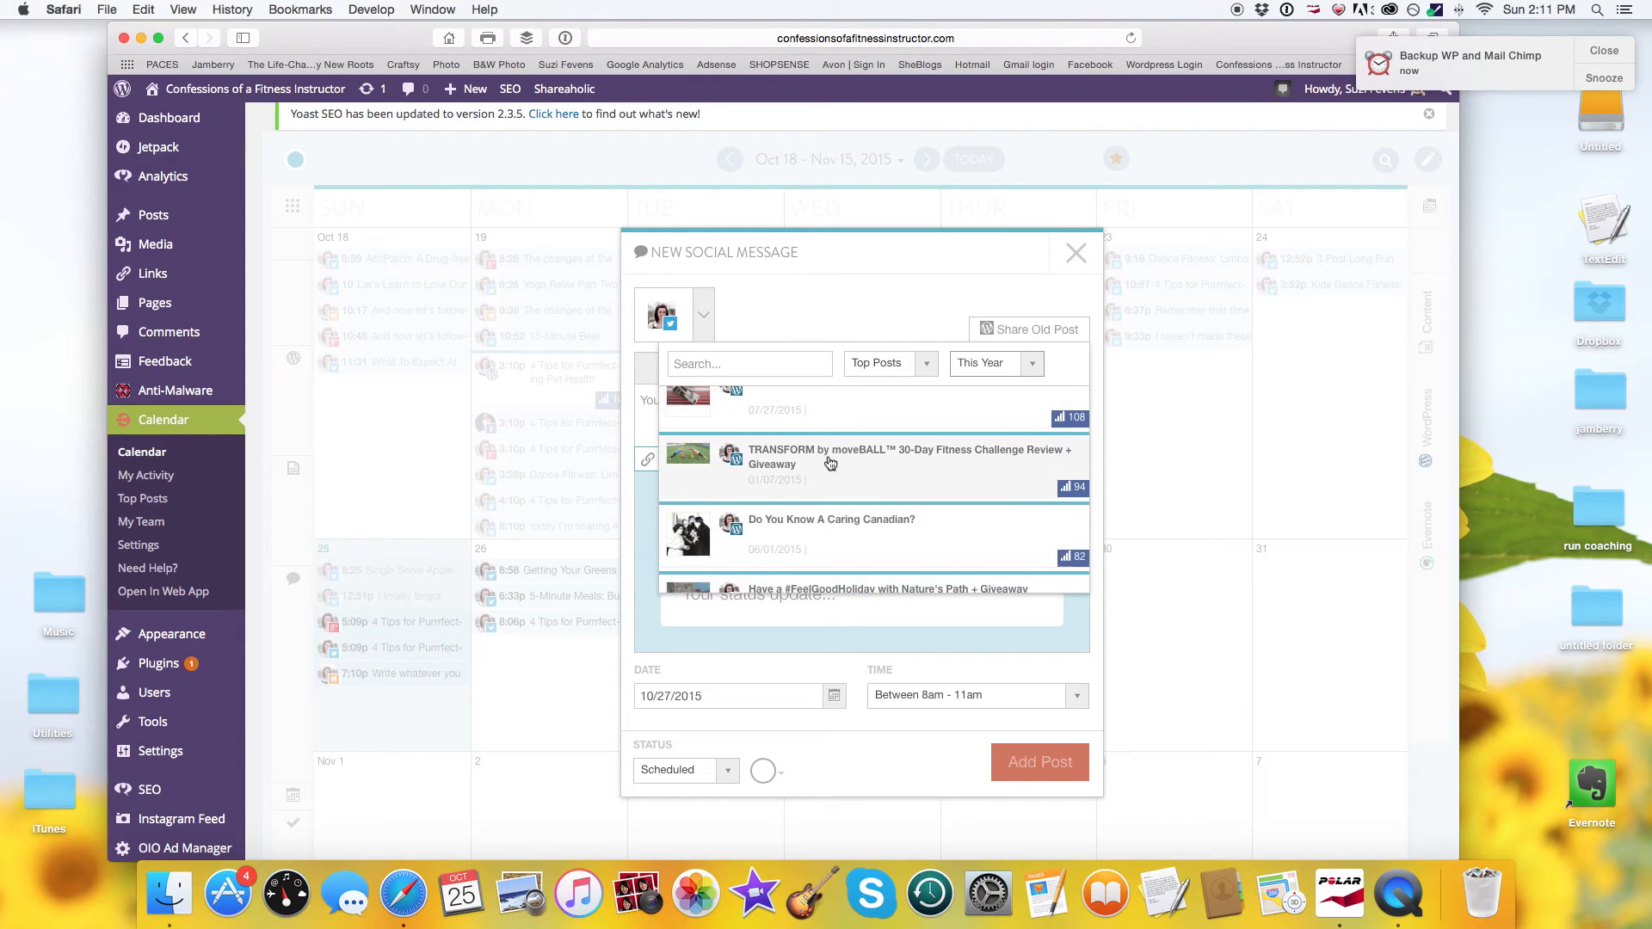
scroll(924, 488, "down", 3)
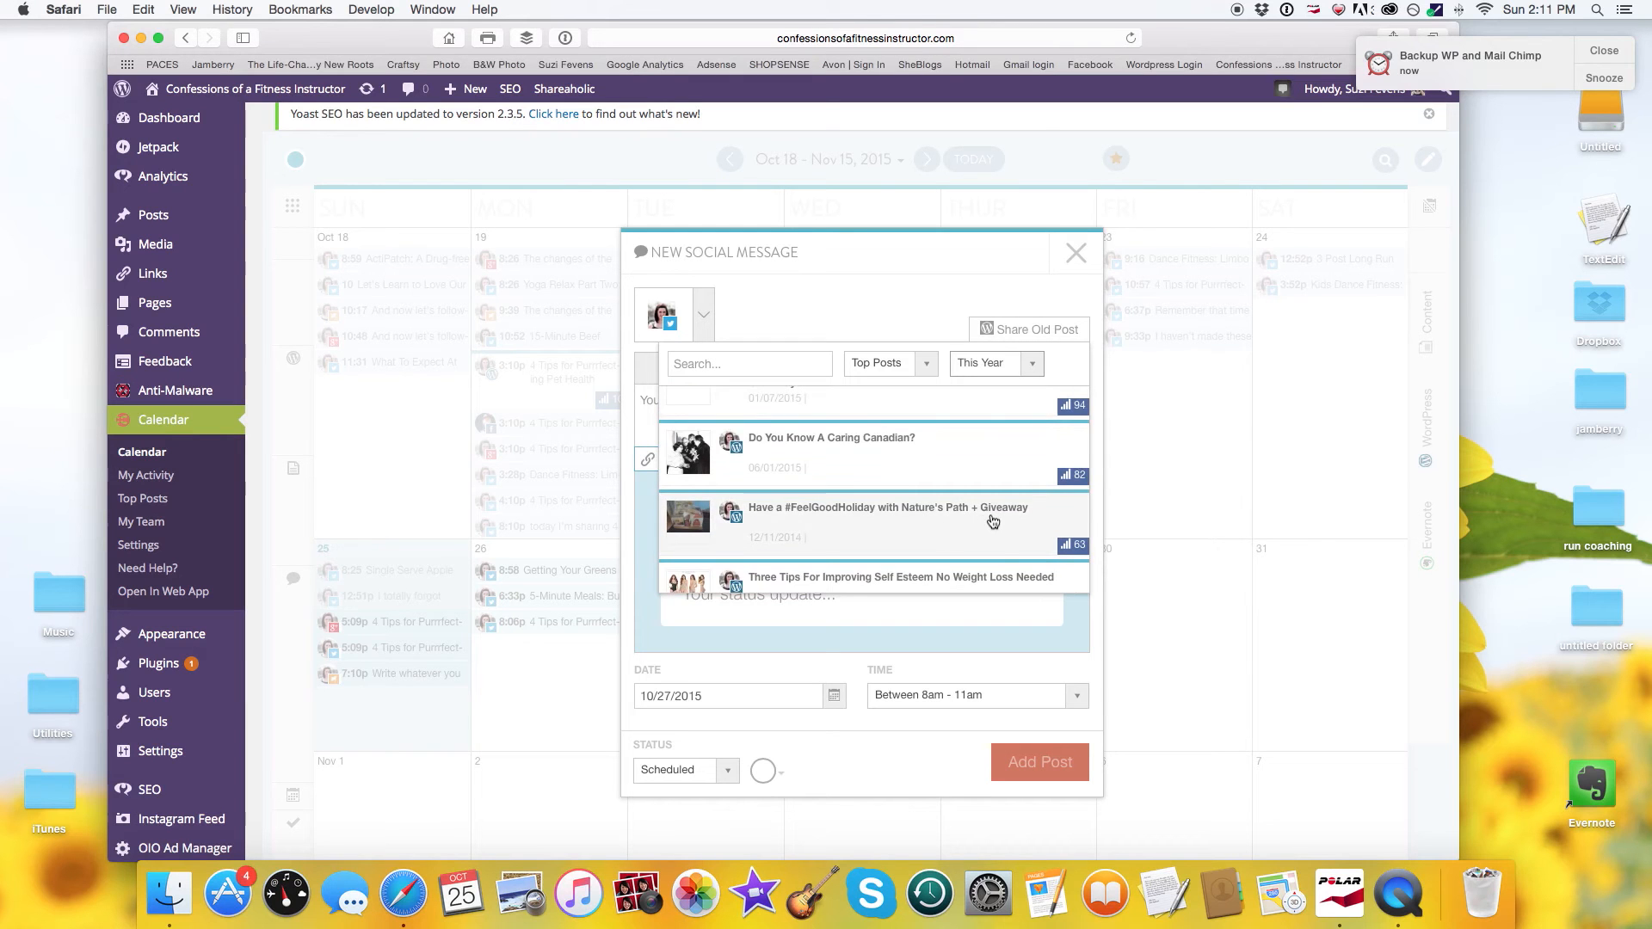
scroll(991, 522, "down", 2)
scroll(994, 522, "down", 2)
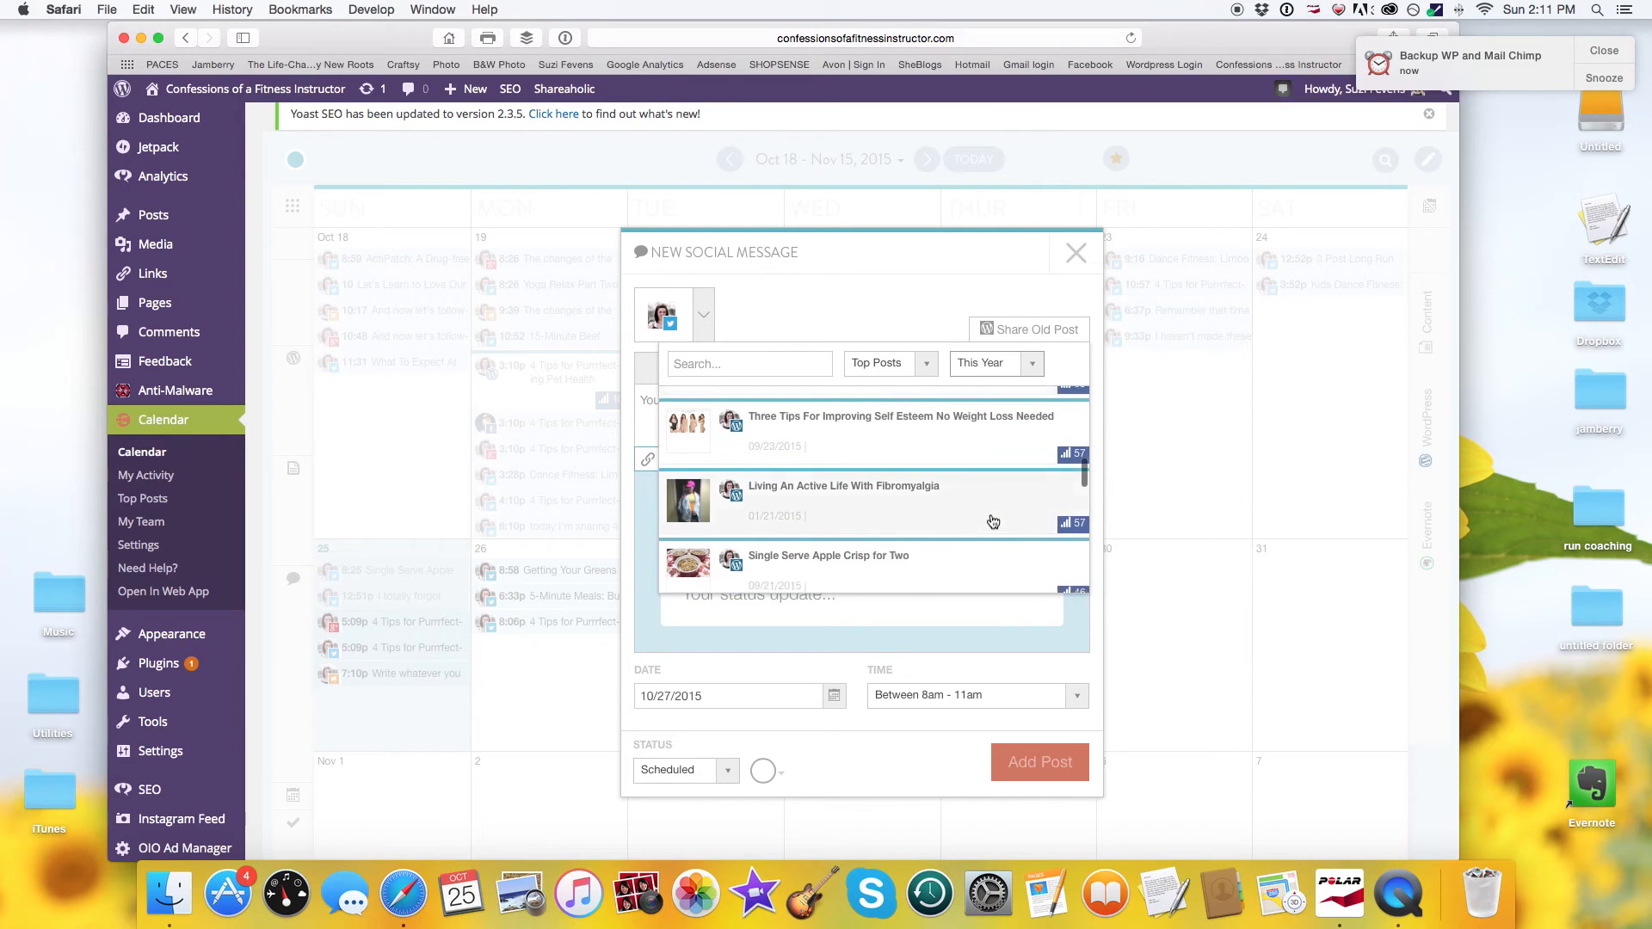
left_click(914, 506)
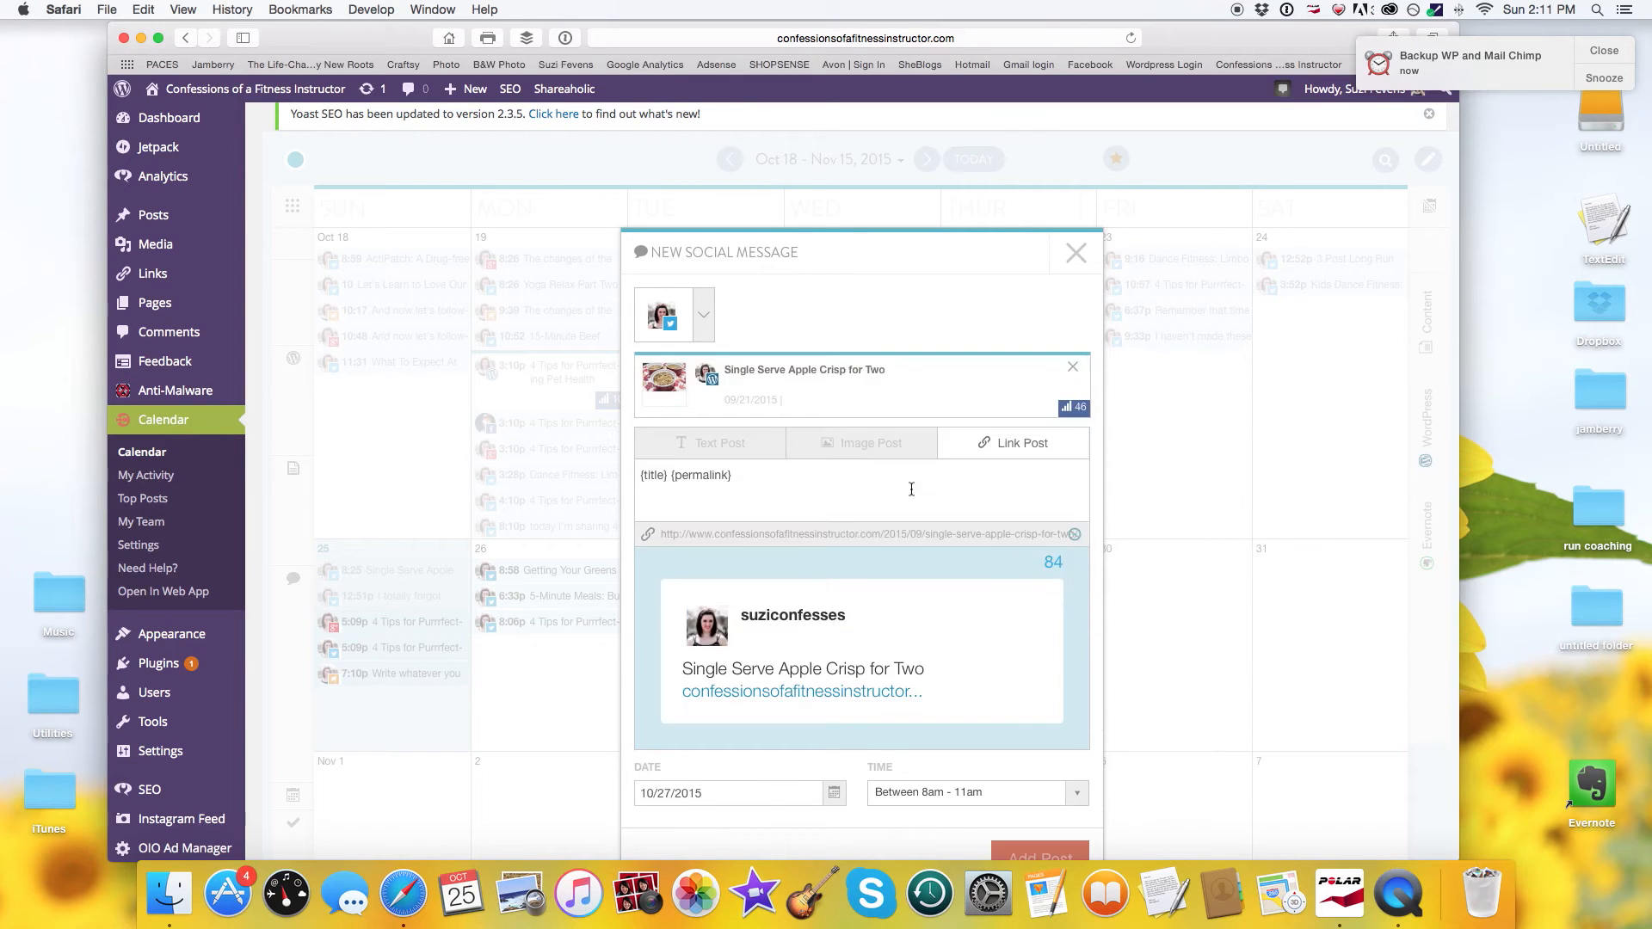
Make it an image post reading "add a caption {title} {permalink} #recipes #apples #autumn"
left_click(861, 449)
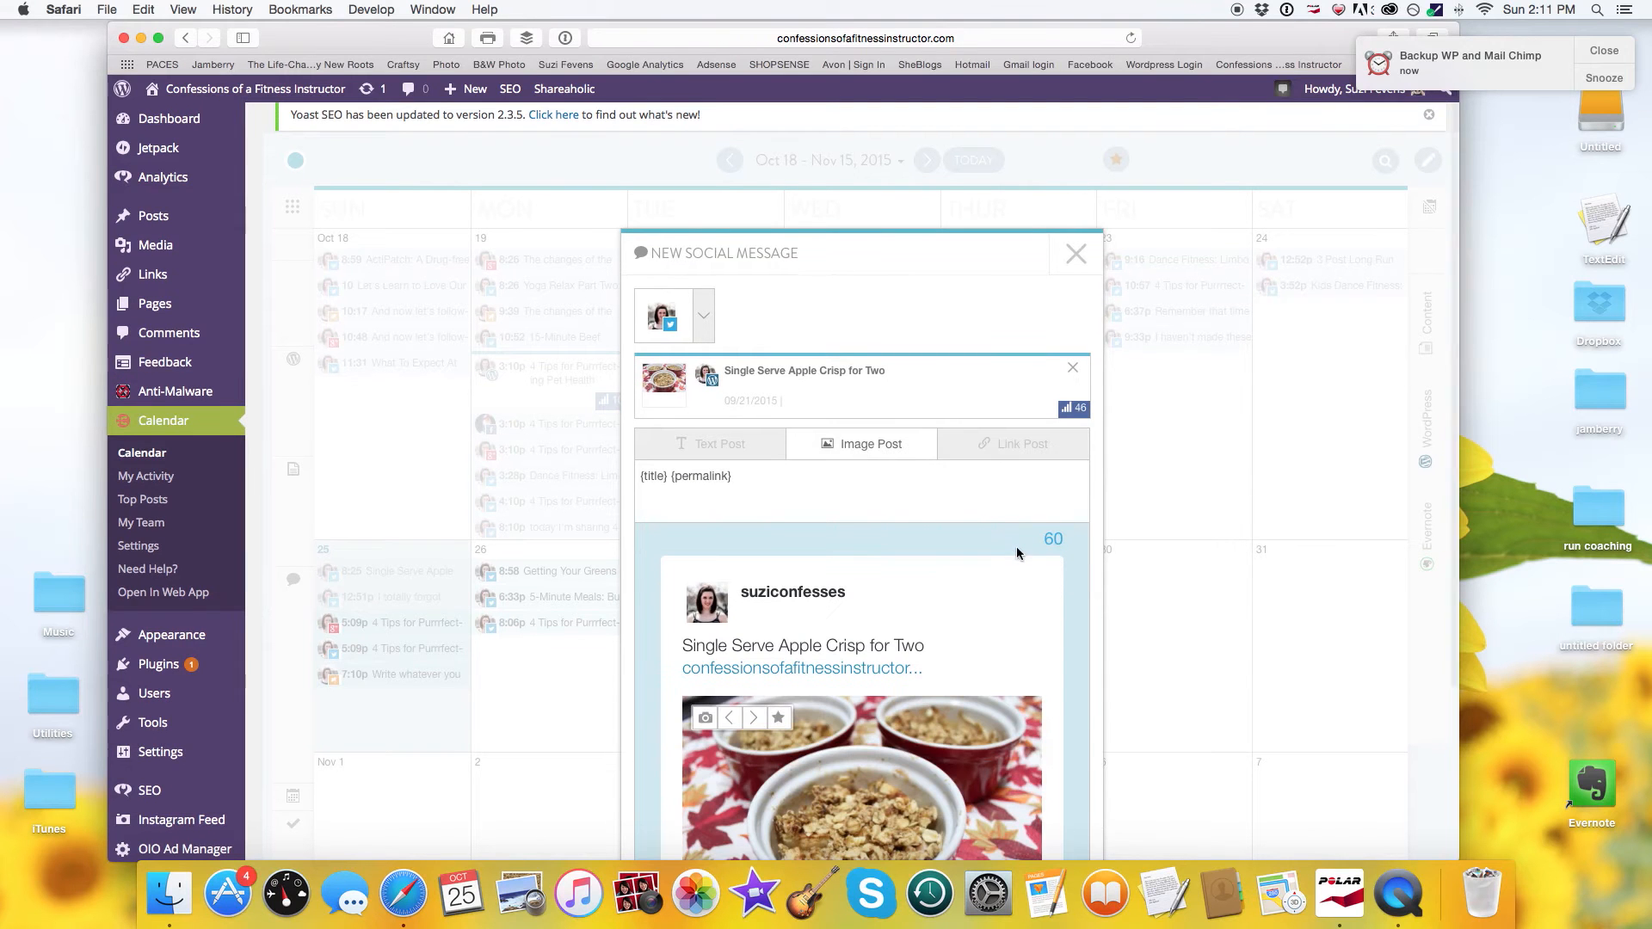
type("add ")
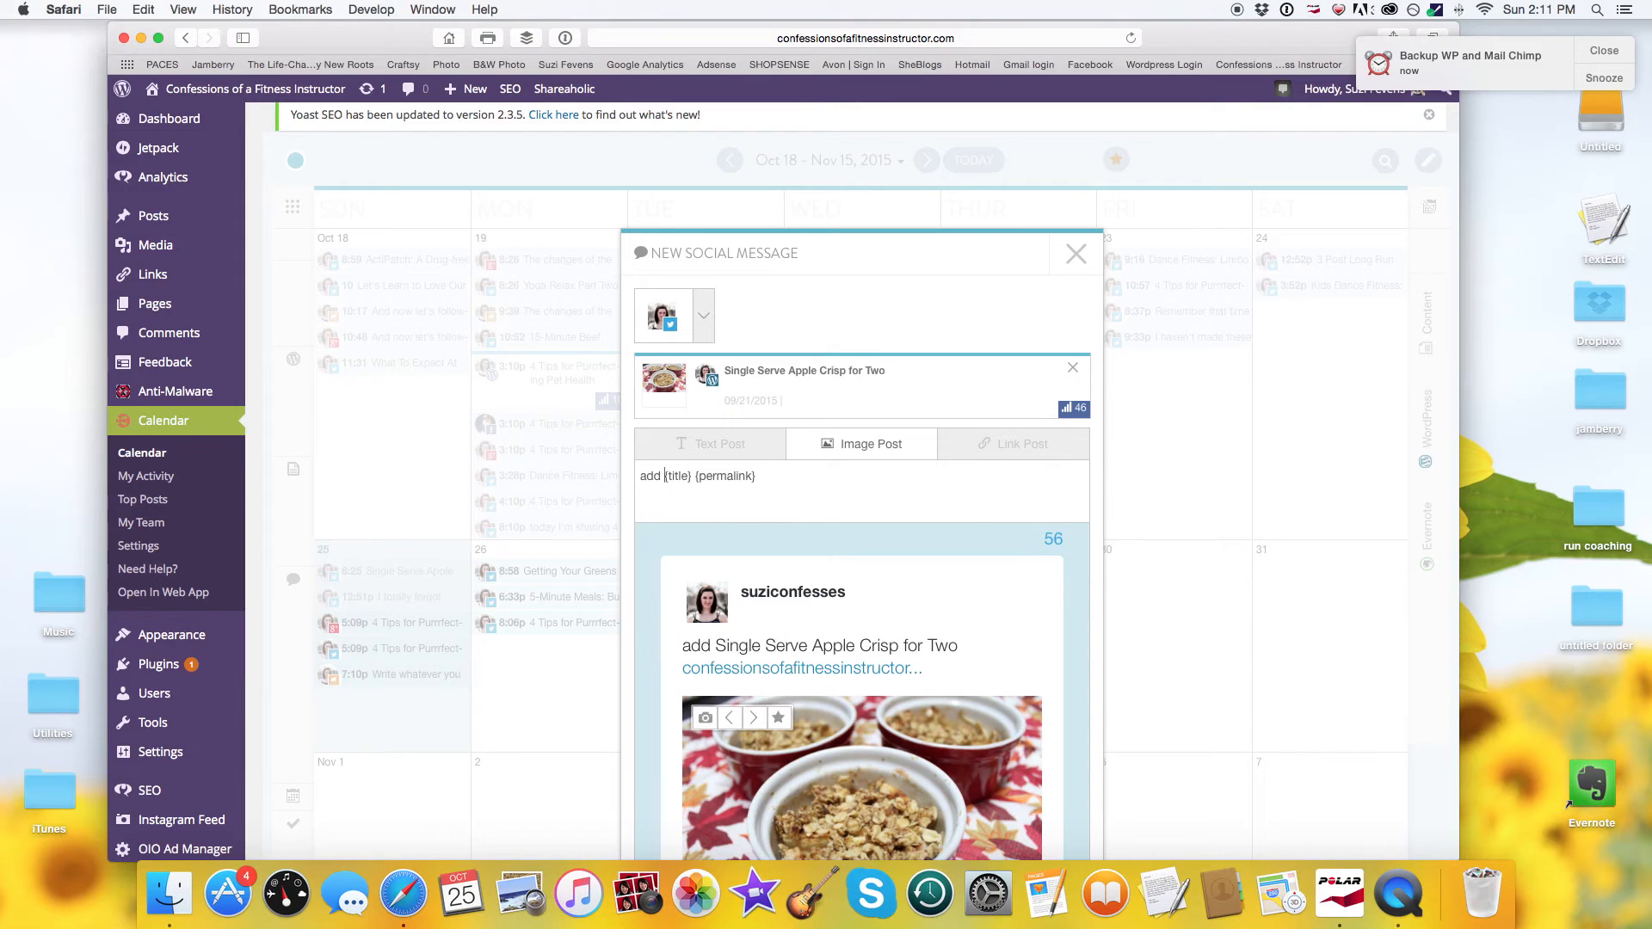
type("a caption")
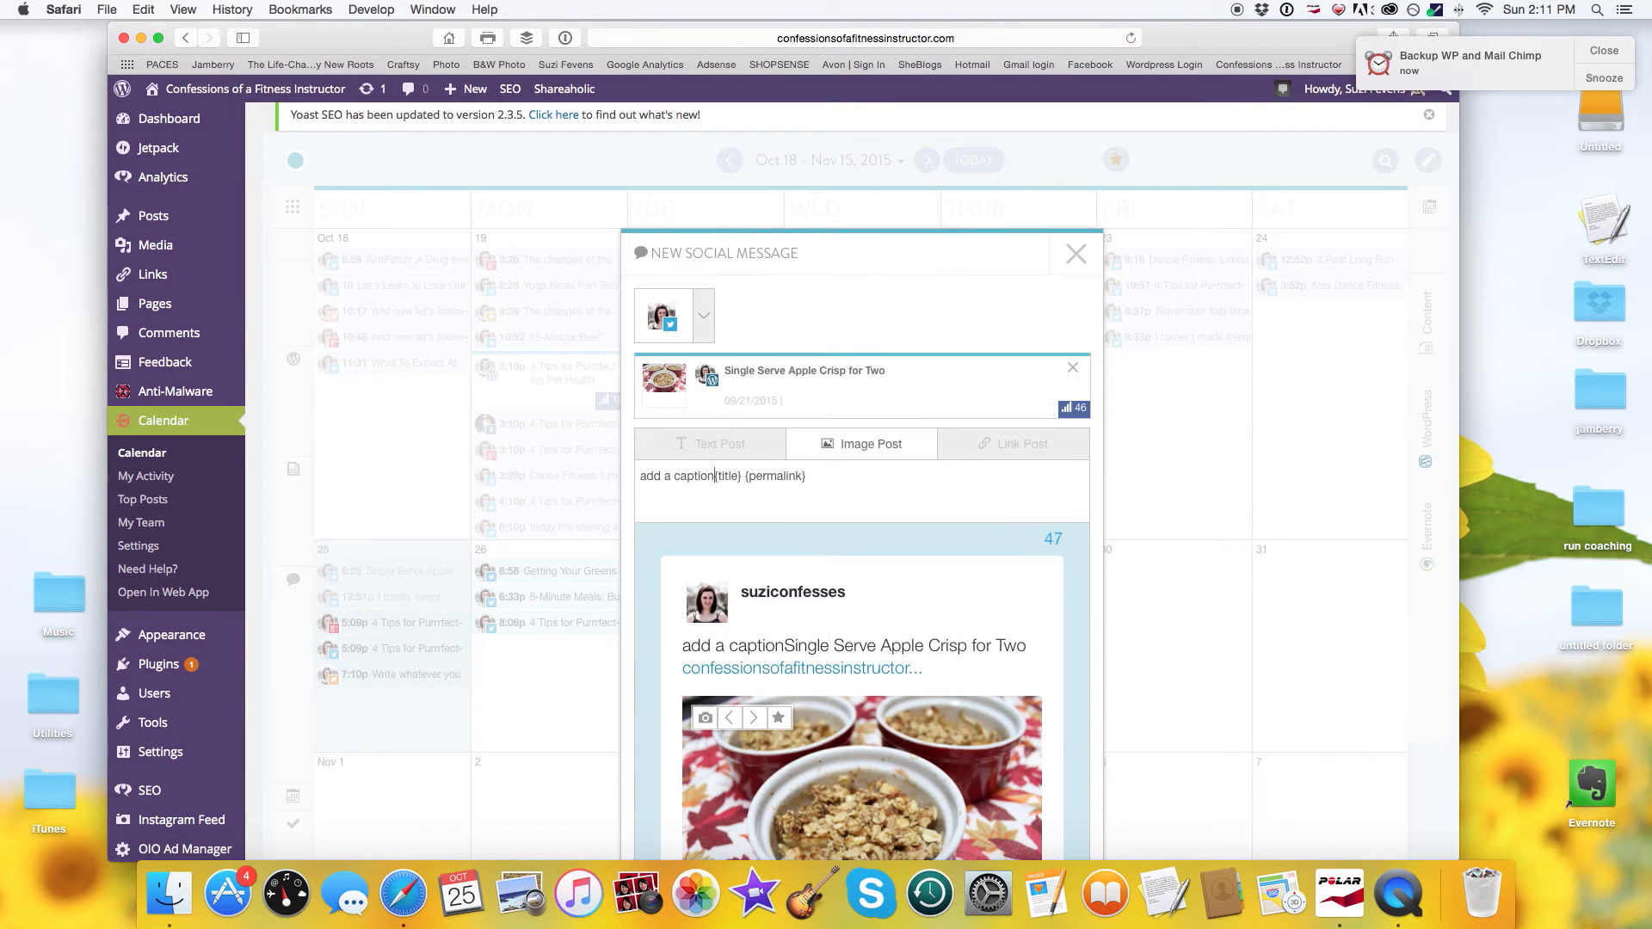
left_click(867, 475)
type("#")
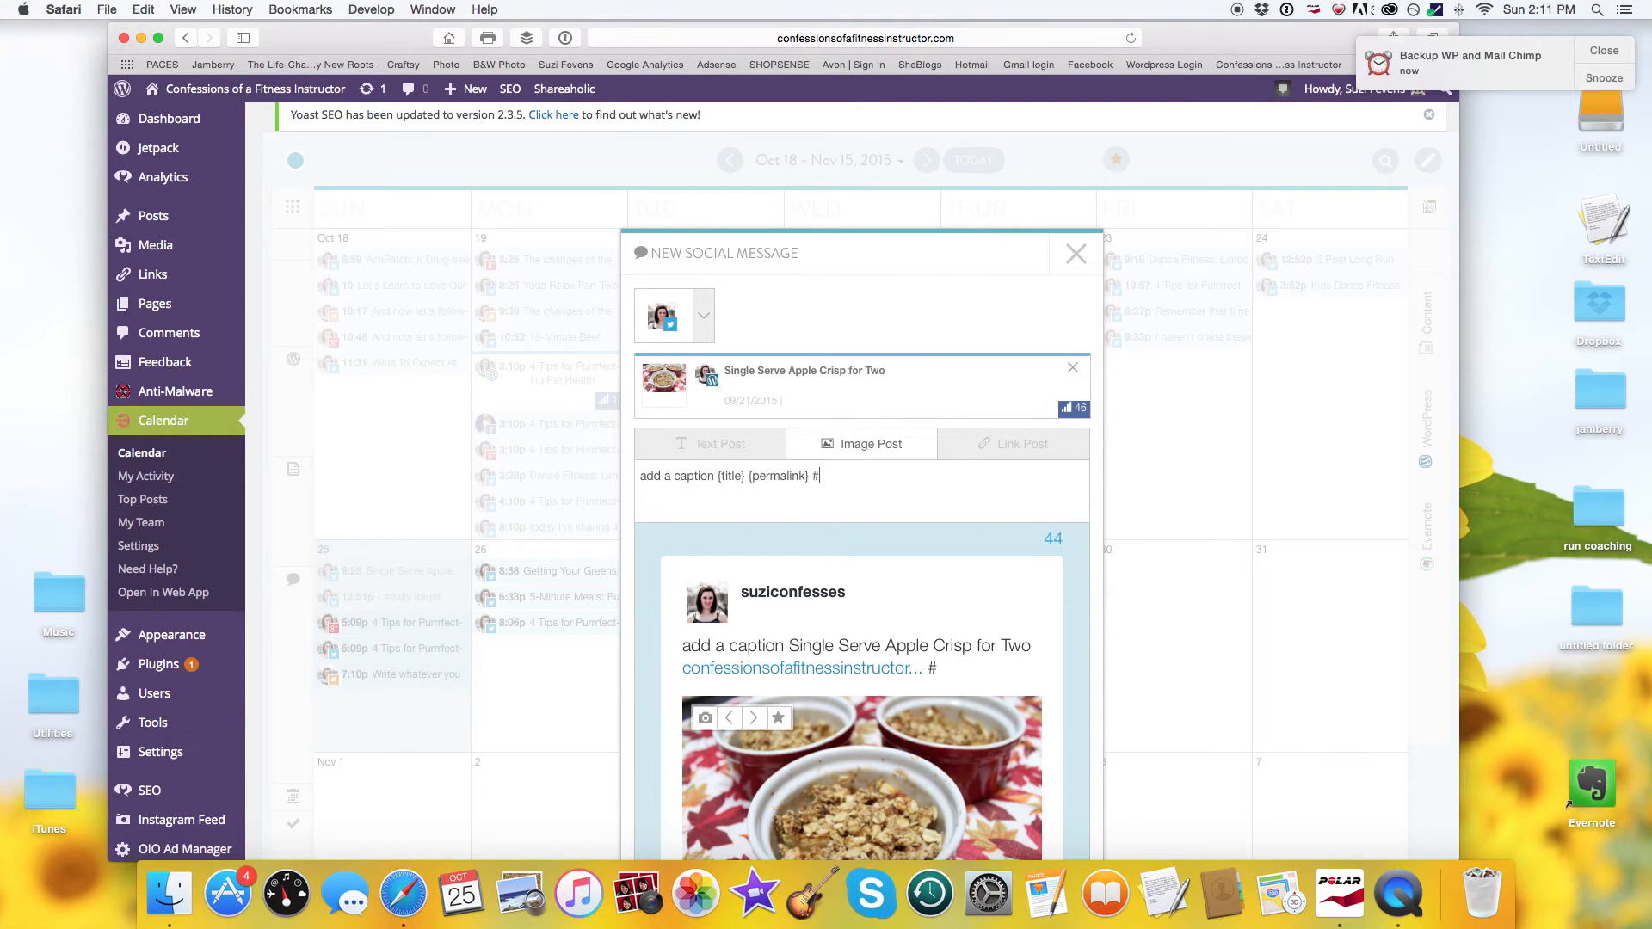
type("recipes #apples #autumn")
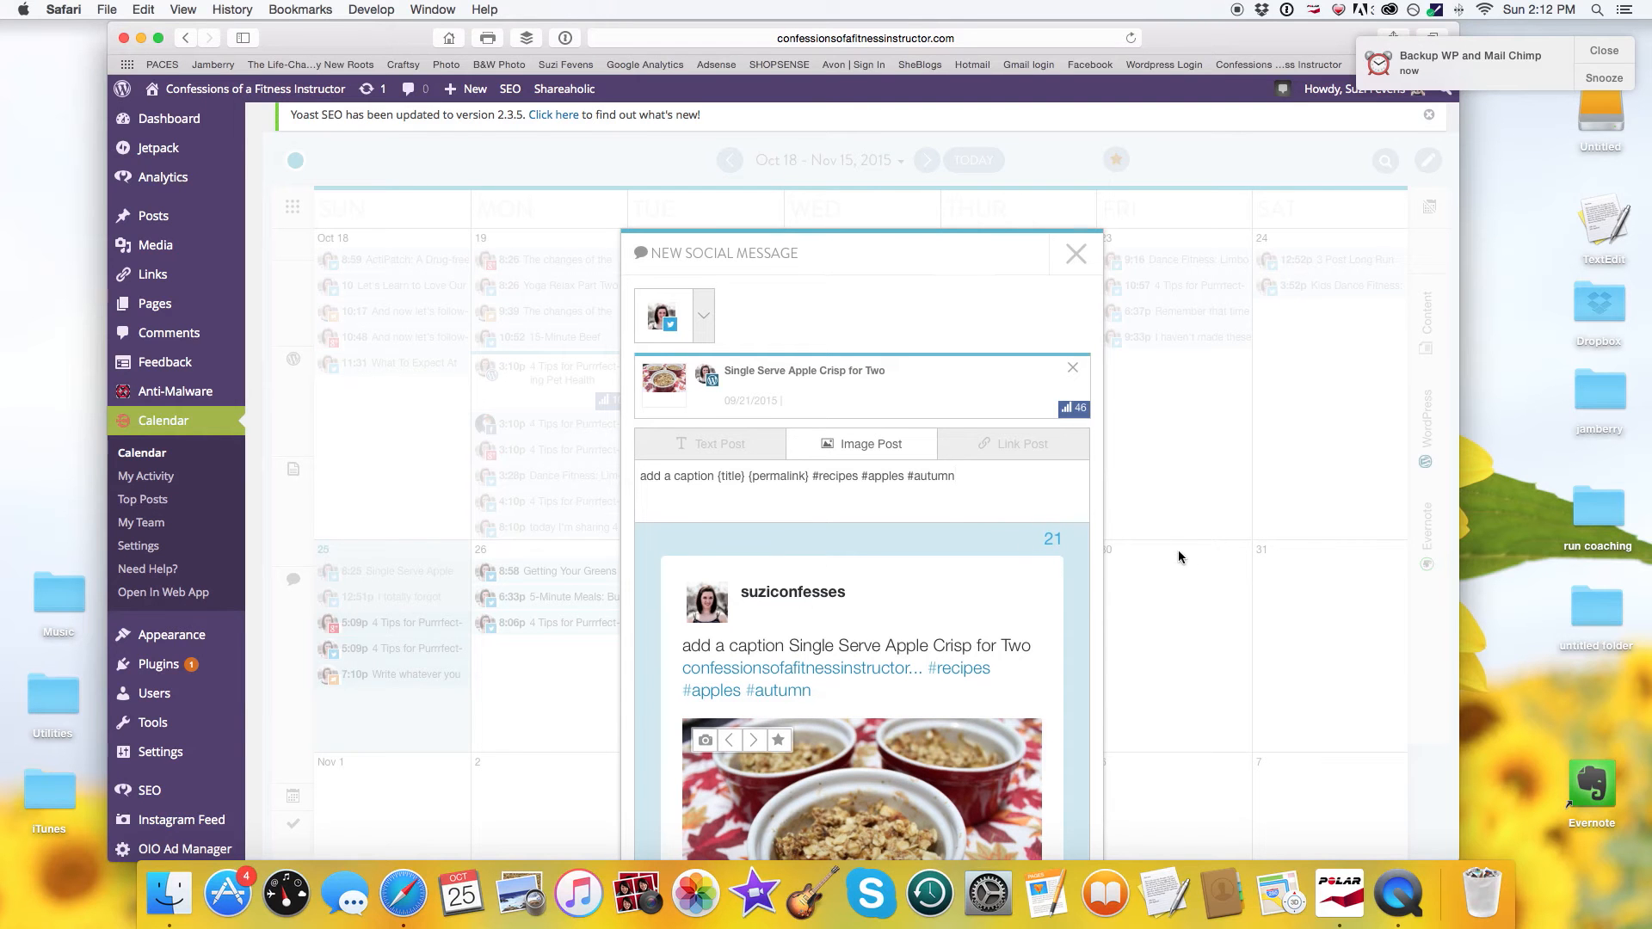
Schedule the apple crisp post between 11am and 3pm on 10/27/2015 and add it to the calendar
scroll(1162, 551, "down", 2)
scroll(1084, 603, "down", 1)
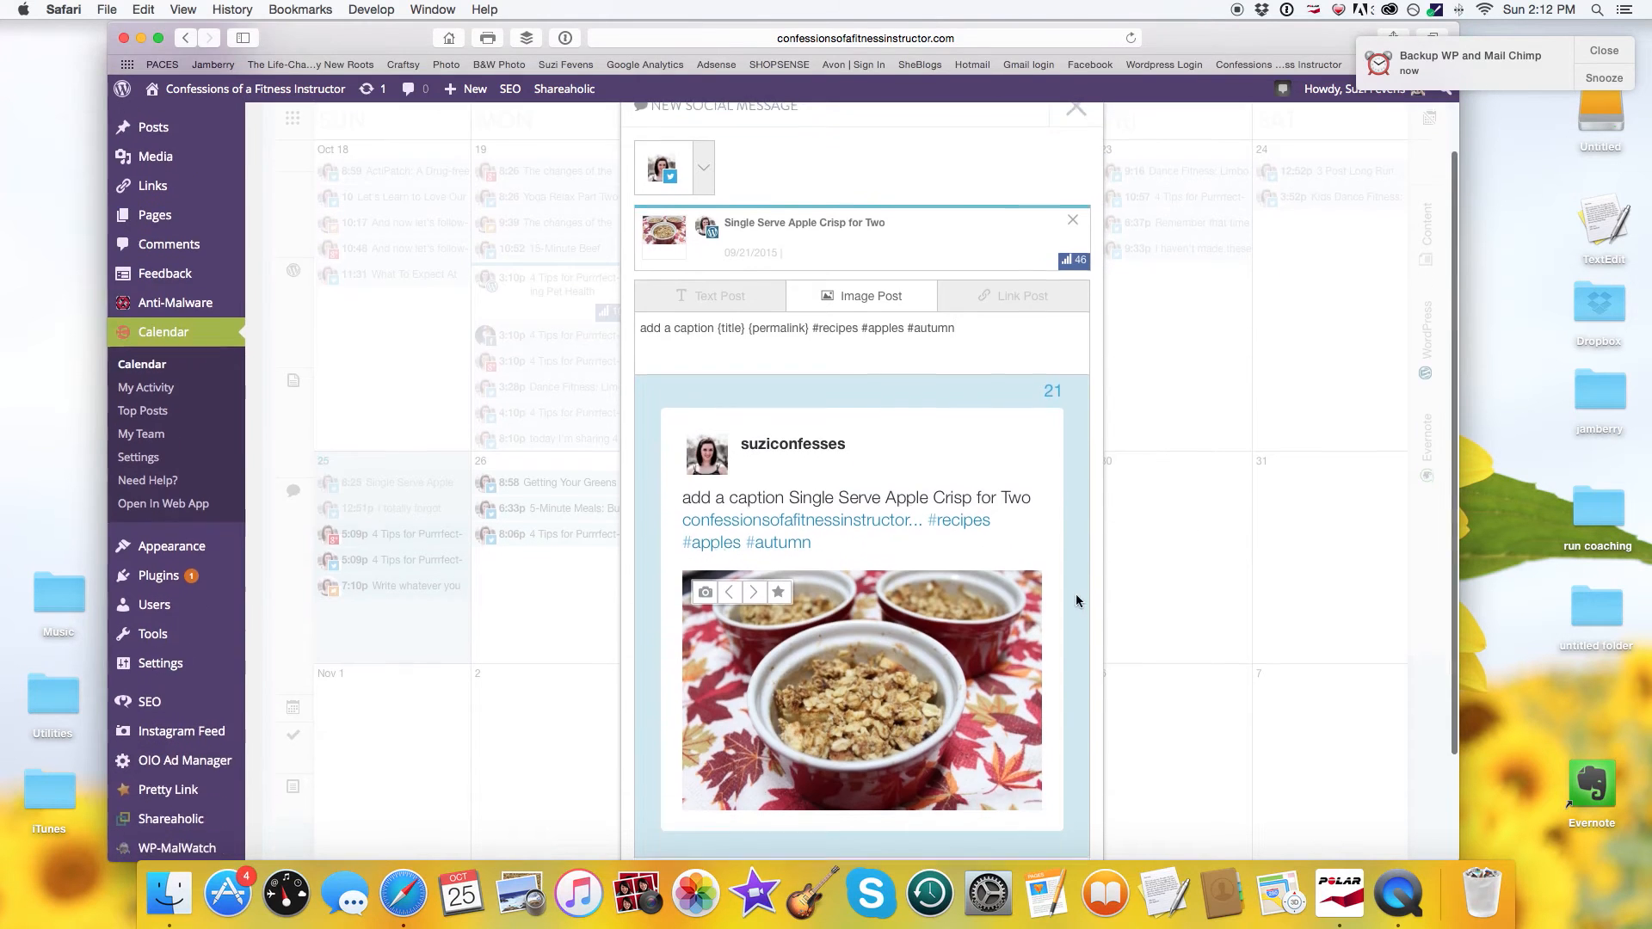
scroll(1118, 594, "down", 2)
scroll(1175, 579, "down", 1)
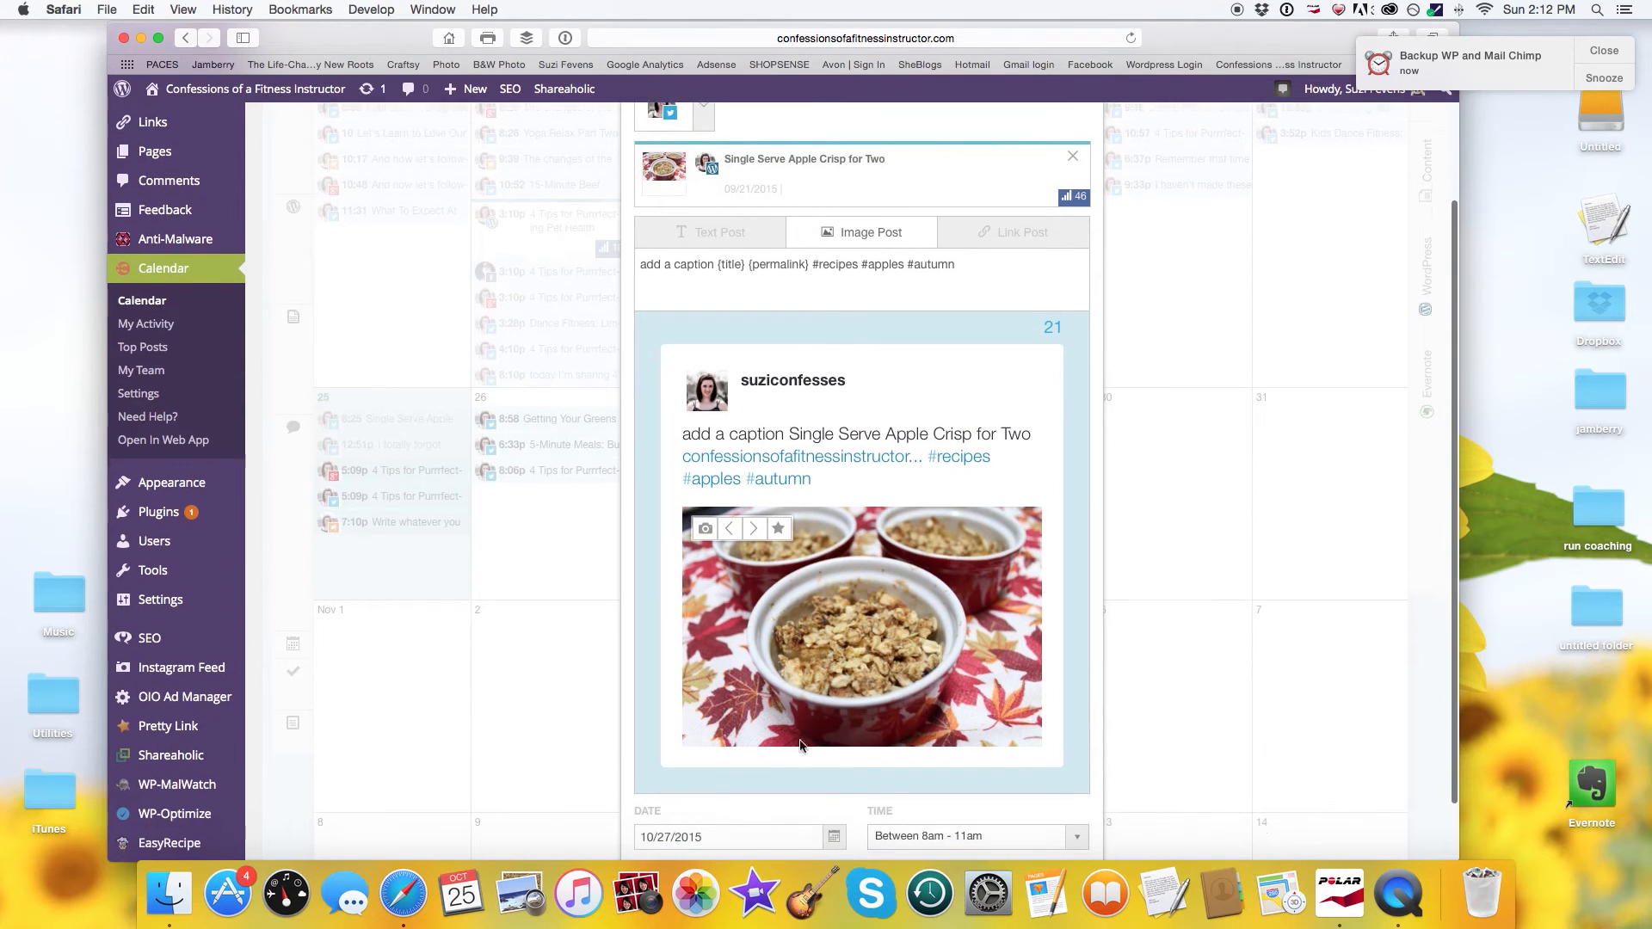
left_click(944, 832)
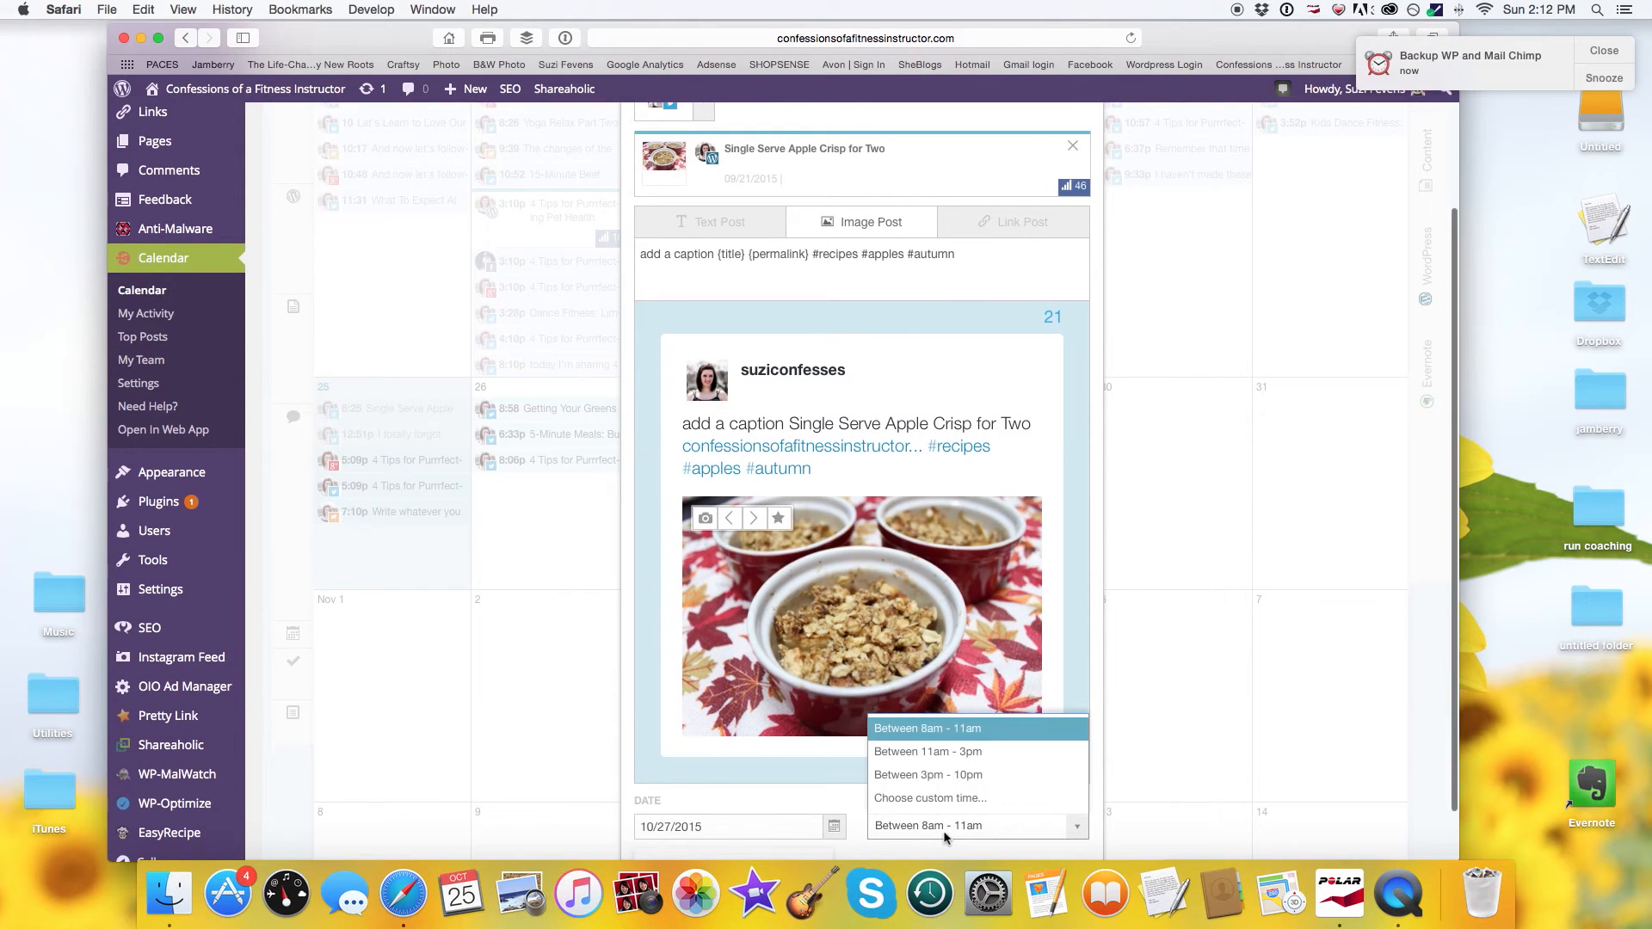
left_click(932, 754)
scroll(983, 575, "down", 2)
scroll(1029, 584, "down", 1)
left_click(1047, 828)
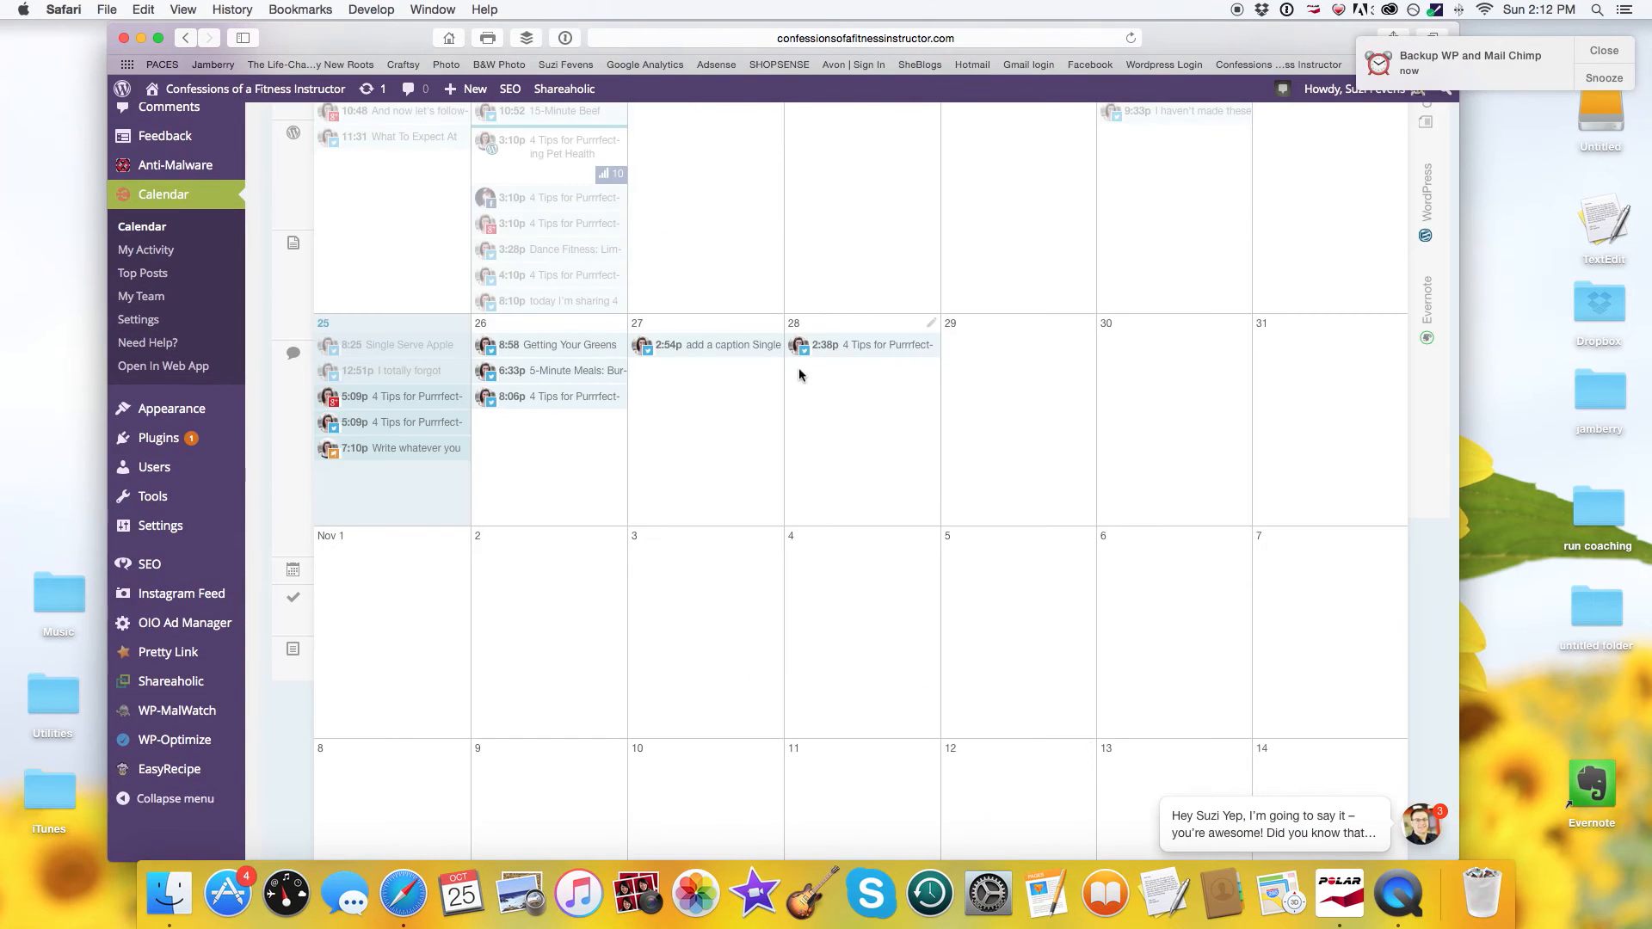
Start a new social message for 10/27/2015 and choose the Twitter profile
left_click(778, 323)
left_click(834, 177)
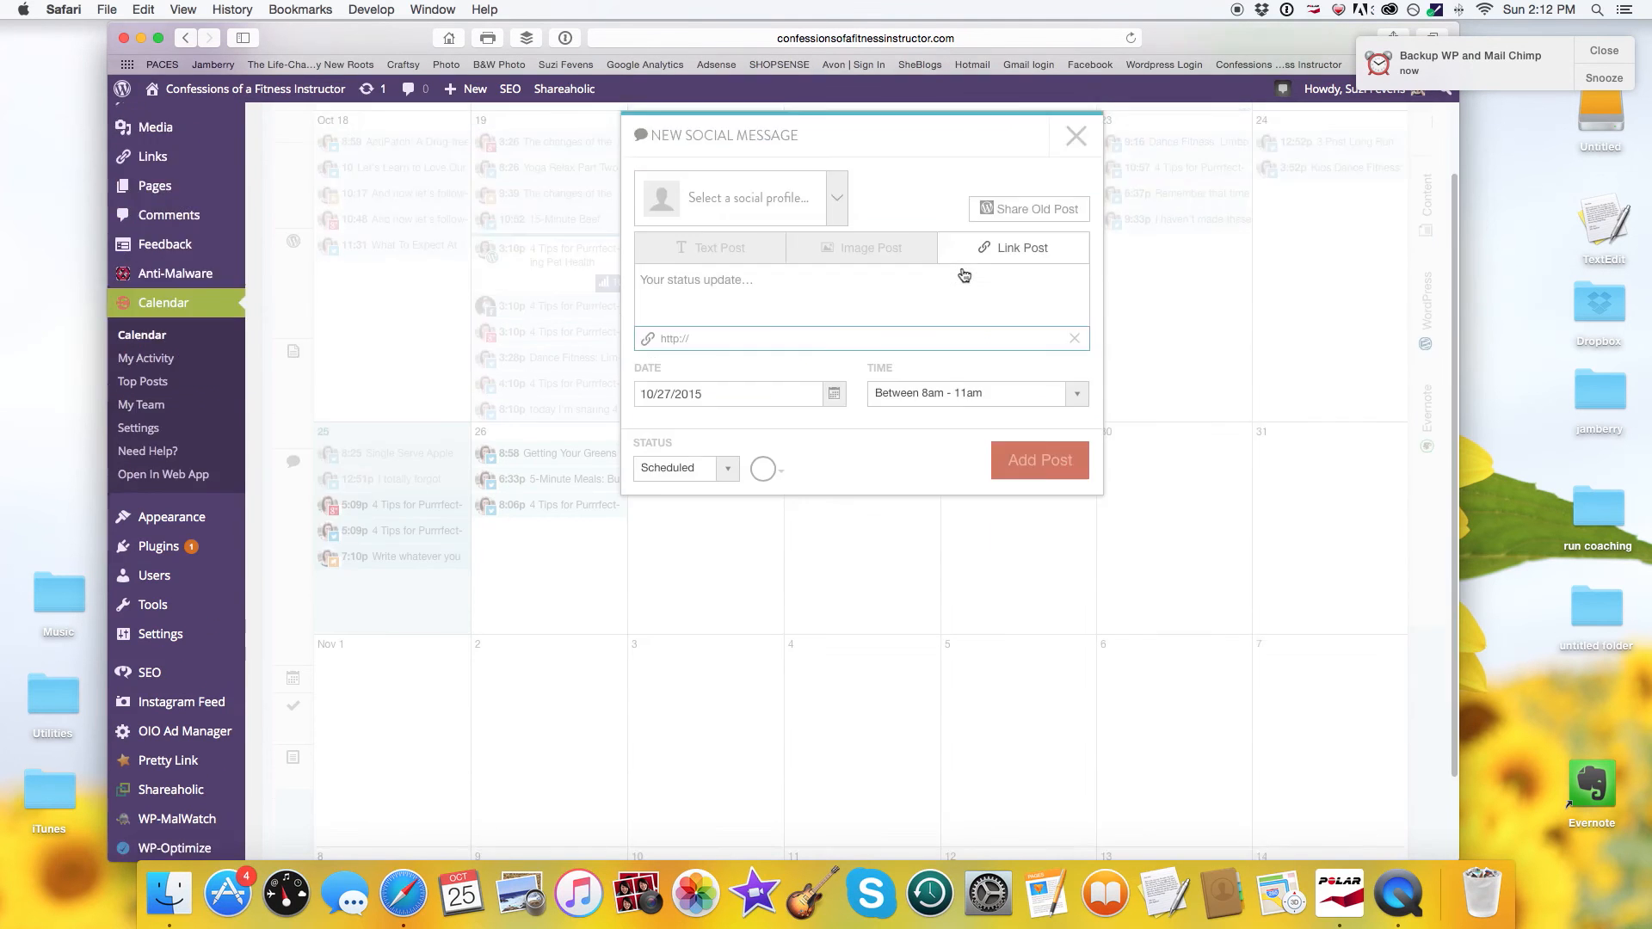
left_click(800, 288)
scroll(791, 353, "down", 3)
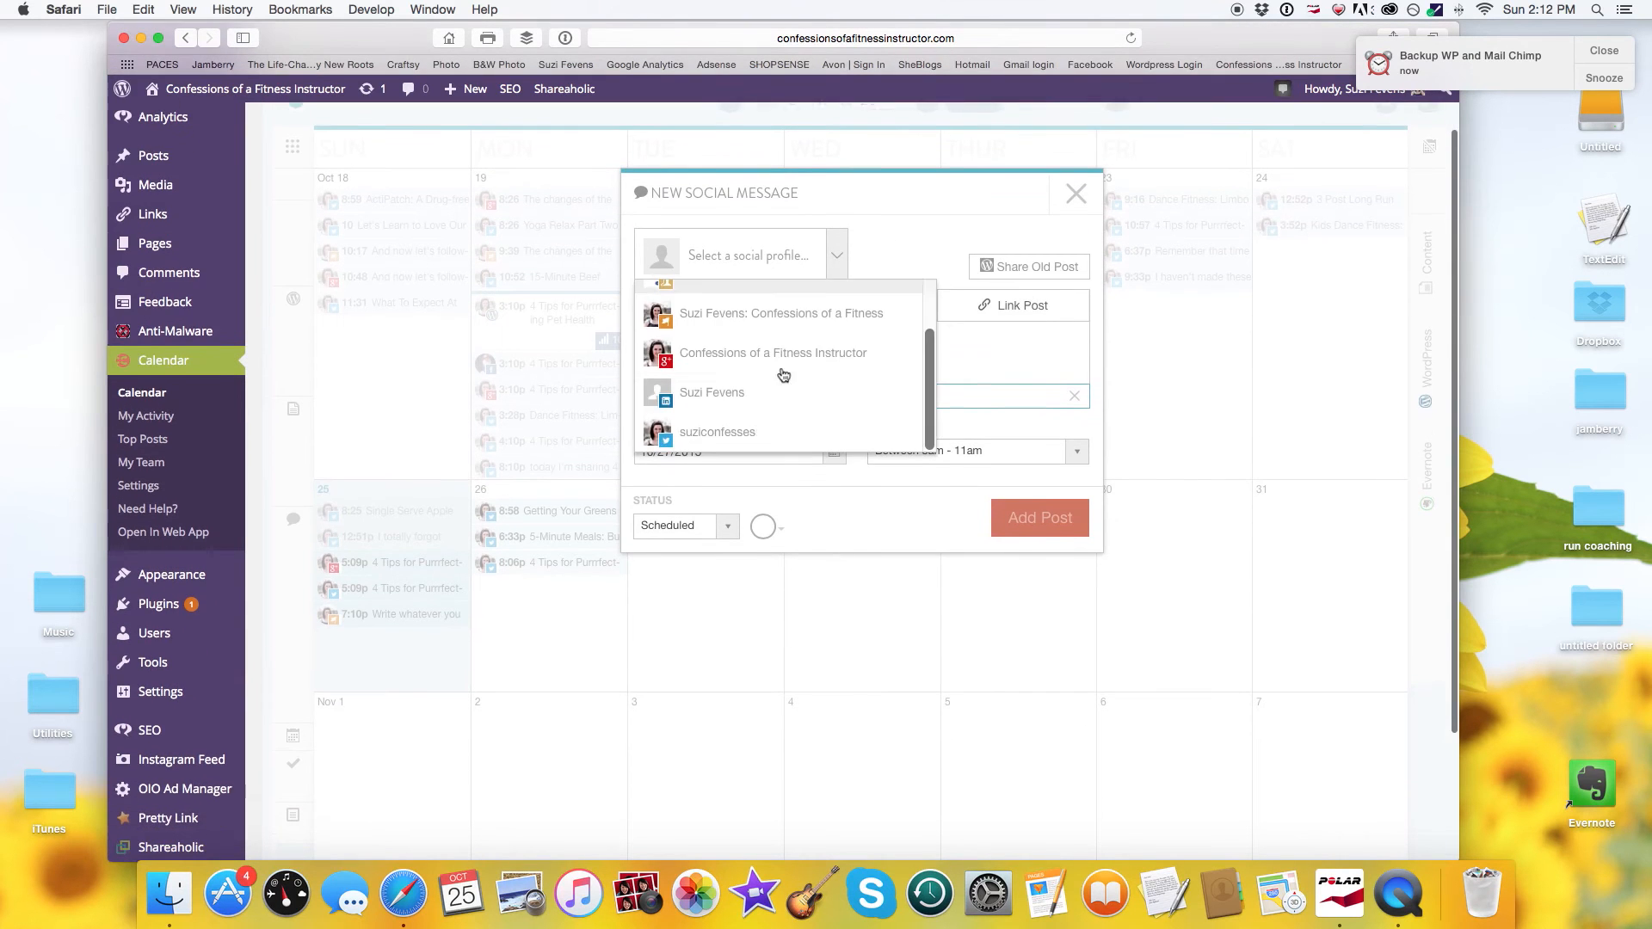
left_click(756, 424)
Filter the old posts to this month's top posts and attach "Let's Learn to Love Our Bodies and #OwnIt"
left_click(1058, 270)
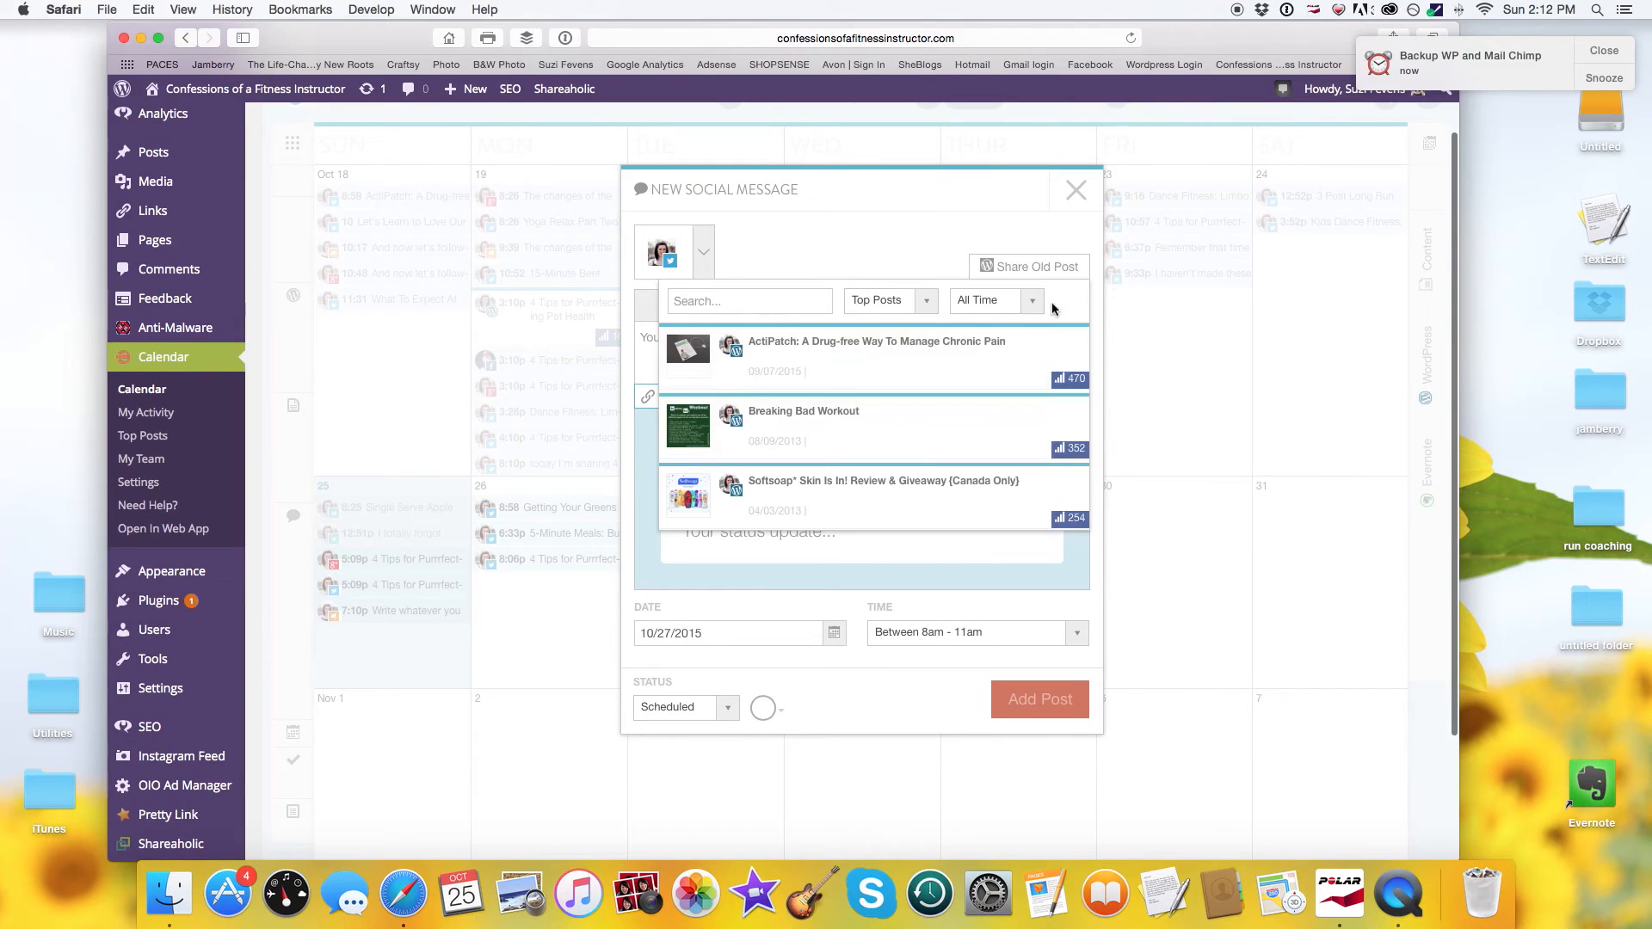
left_click(1007, 303)
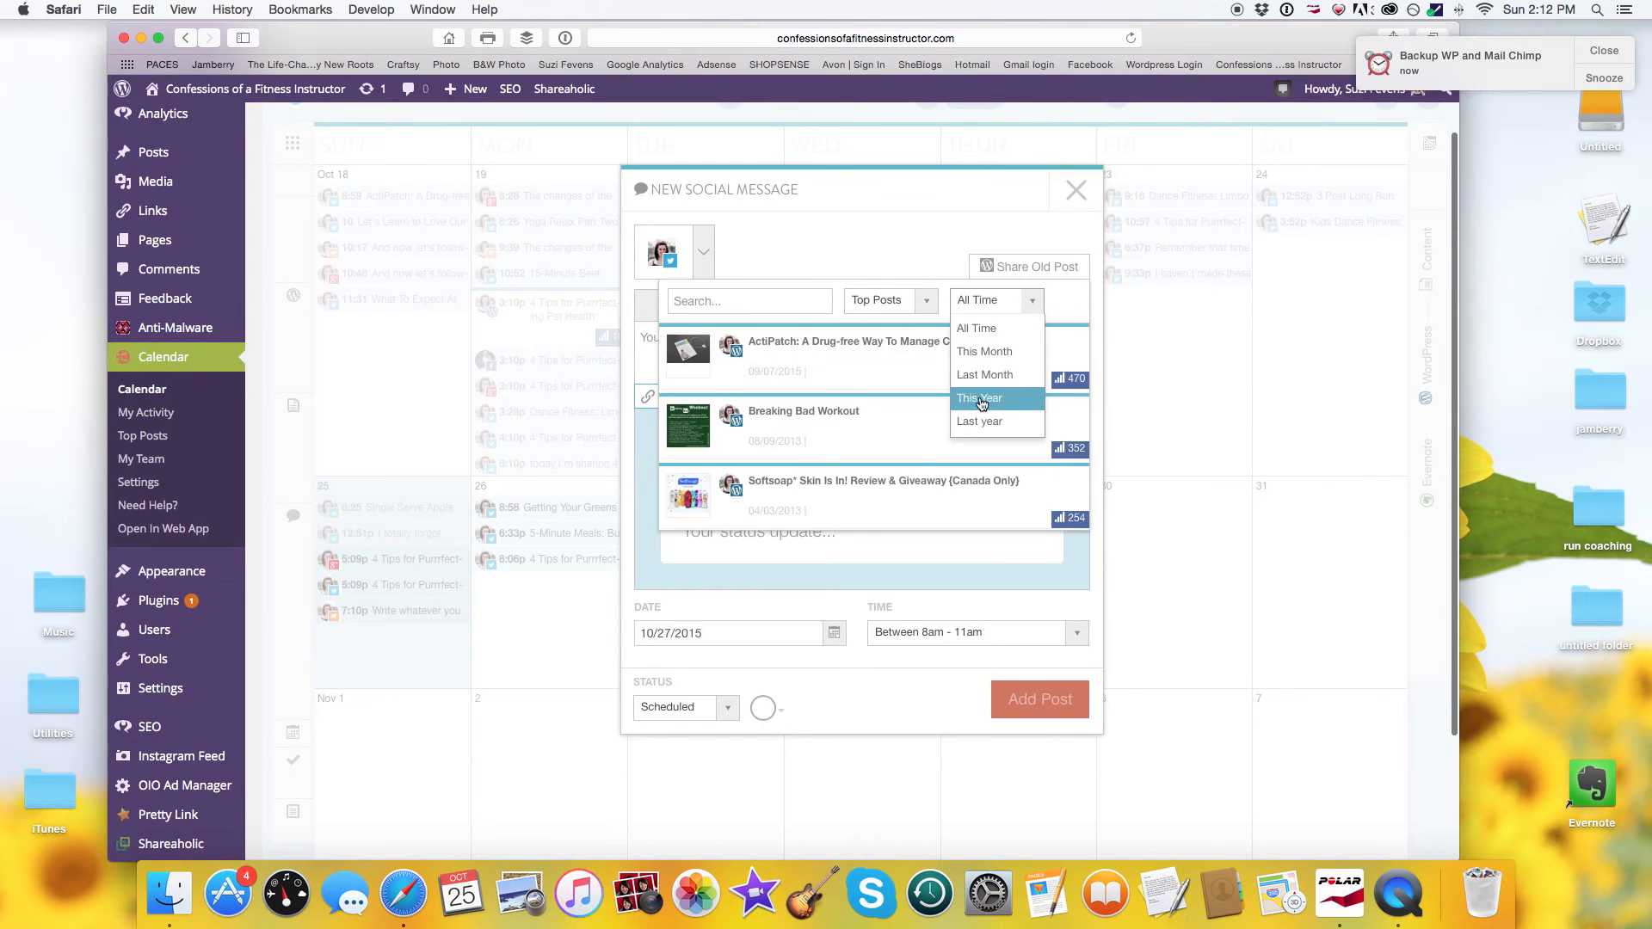
left_click(985, 351)
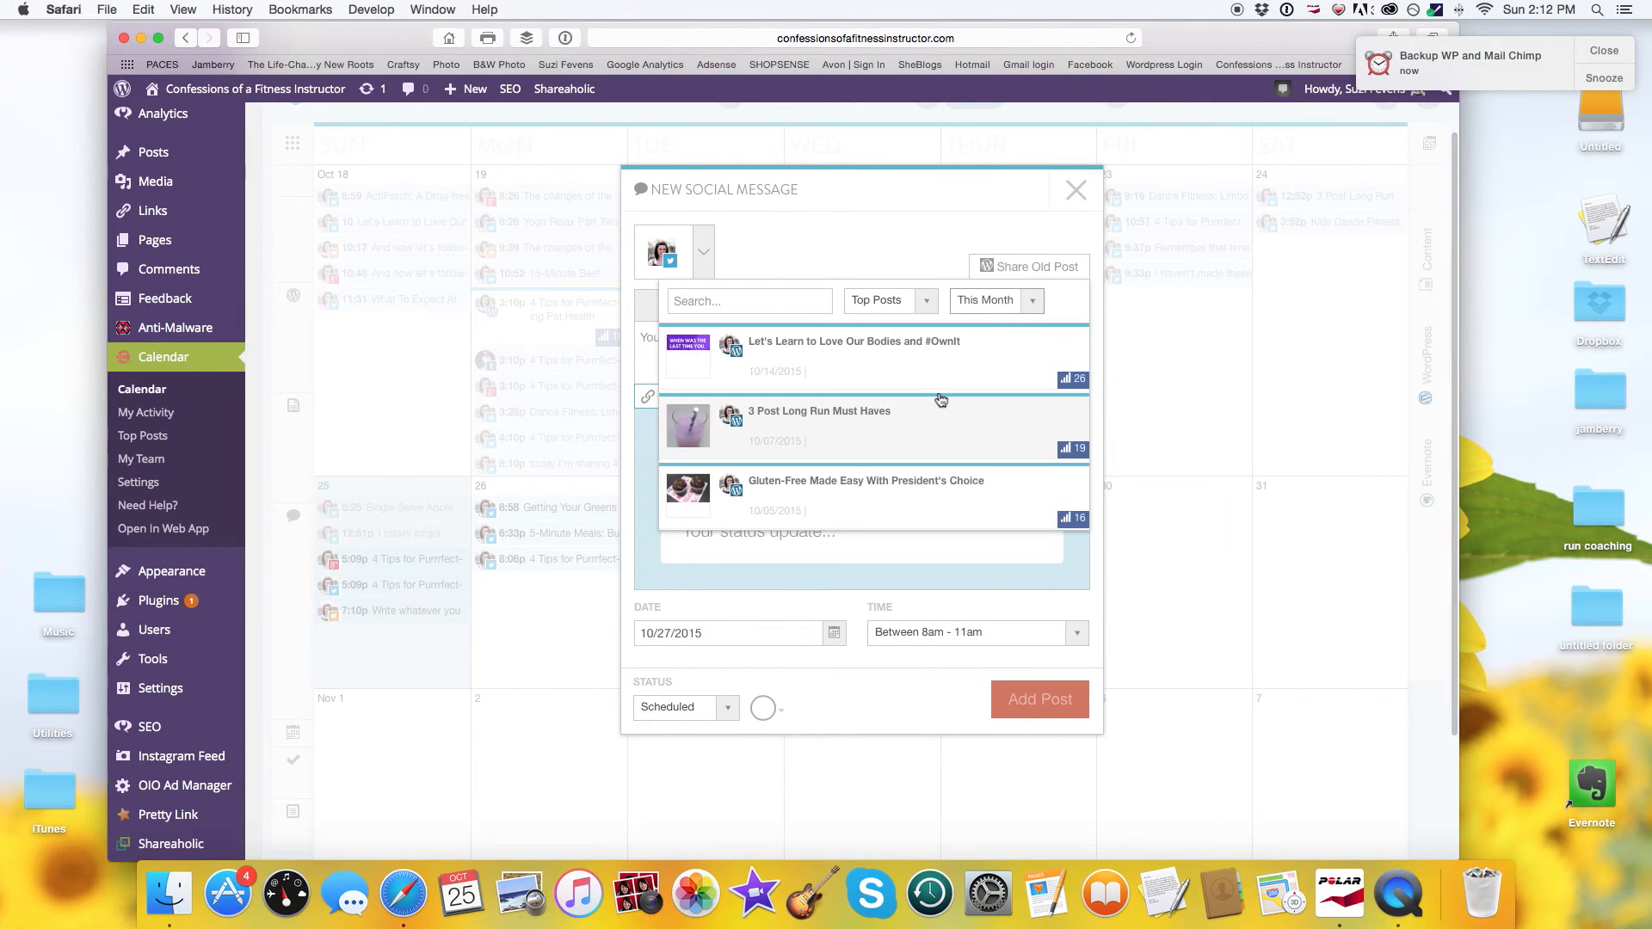
left_click(912, 371)
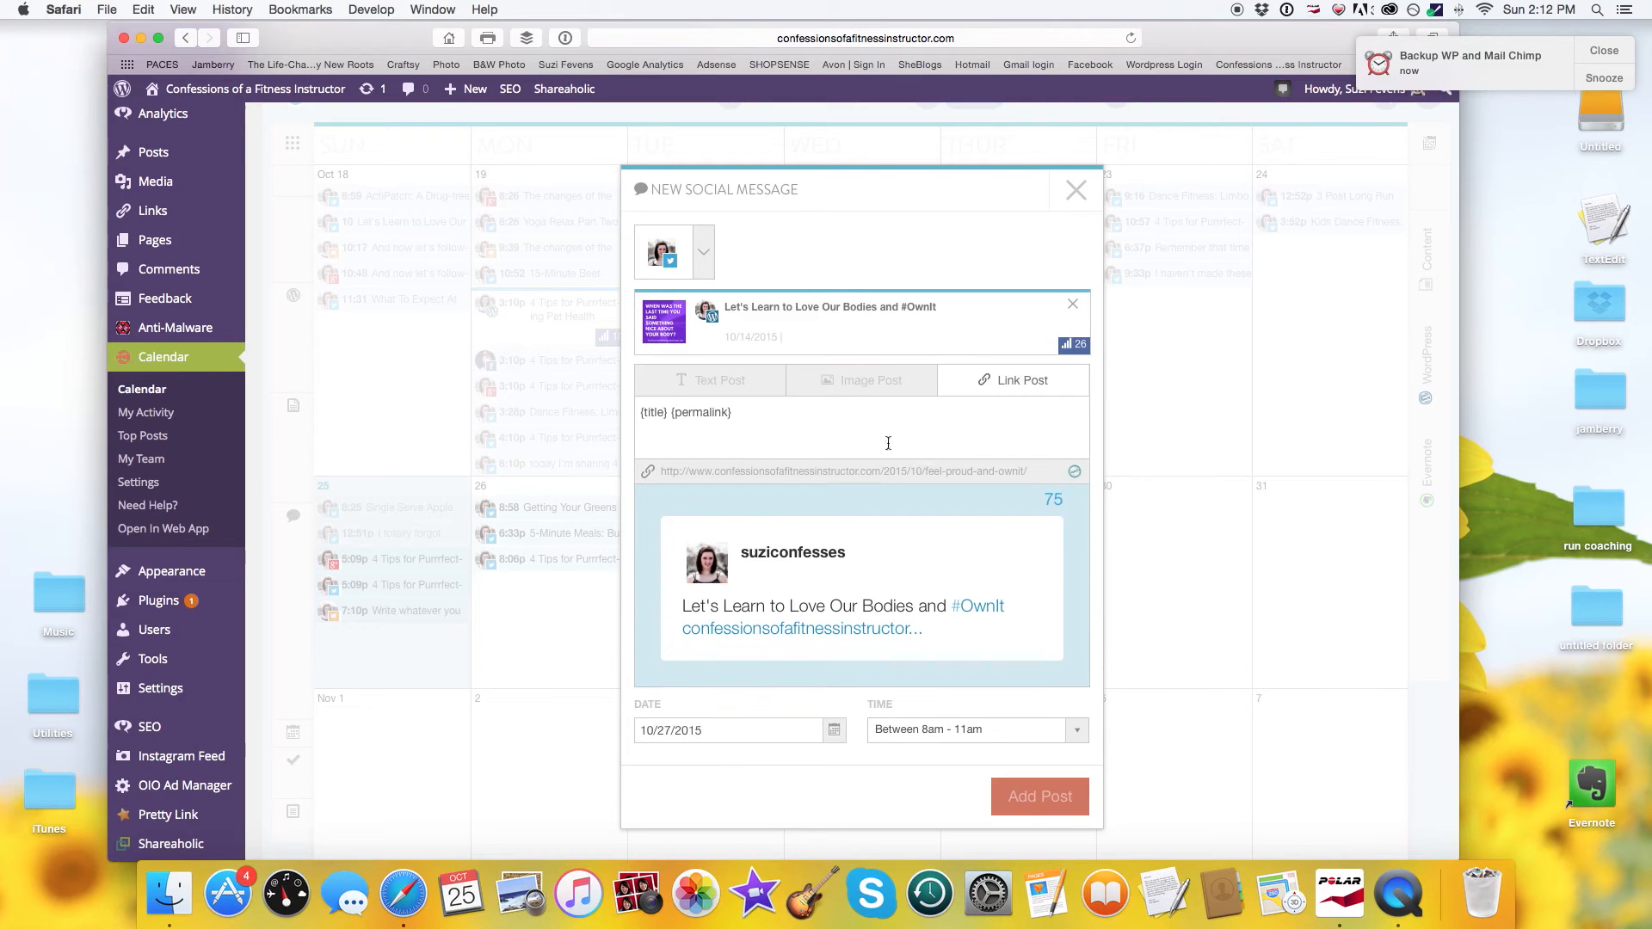
Make it an image post scheduled between 3pm and 10pm on 10/27/2015 and add it to the calendar
left_click(846, 396)
scroll(1022, 504, "down", 3)
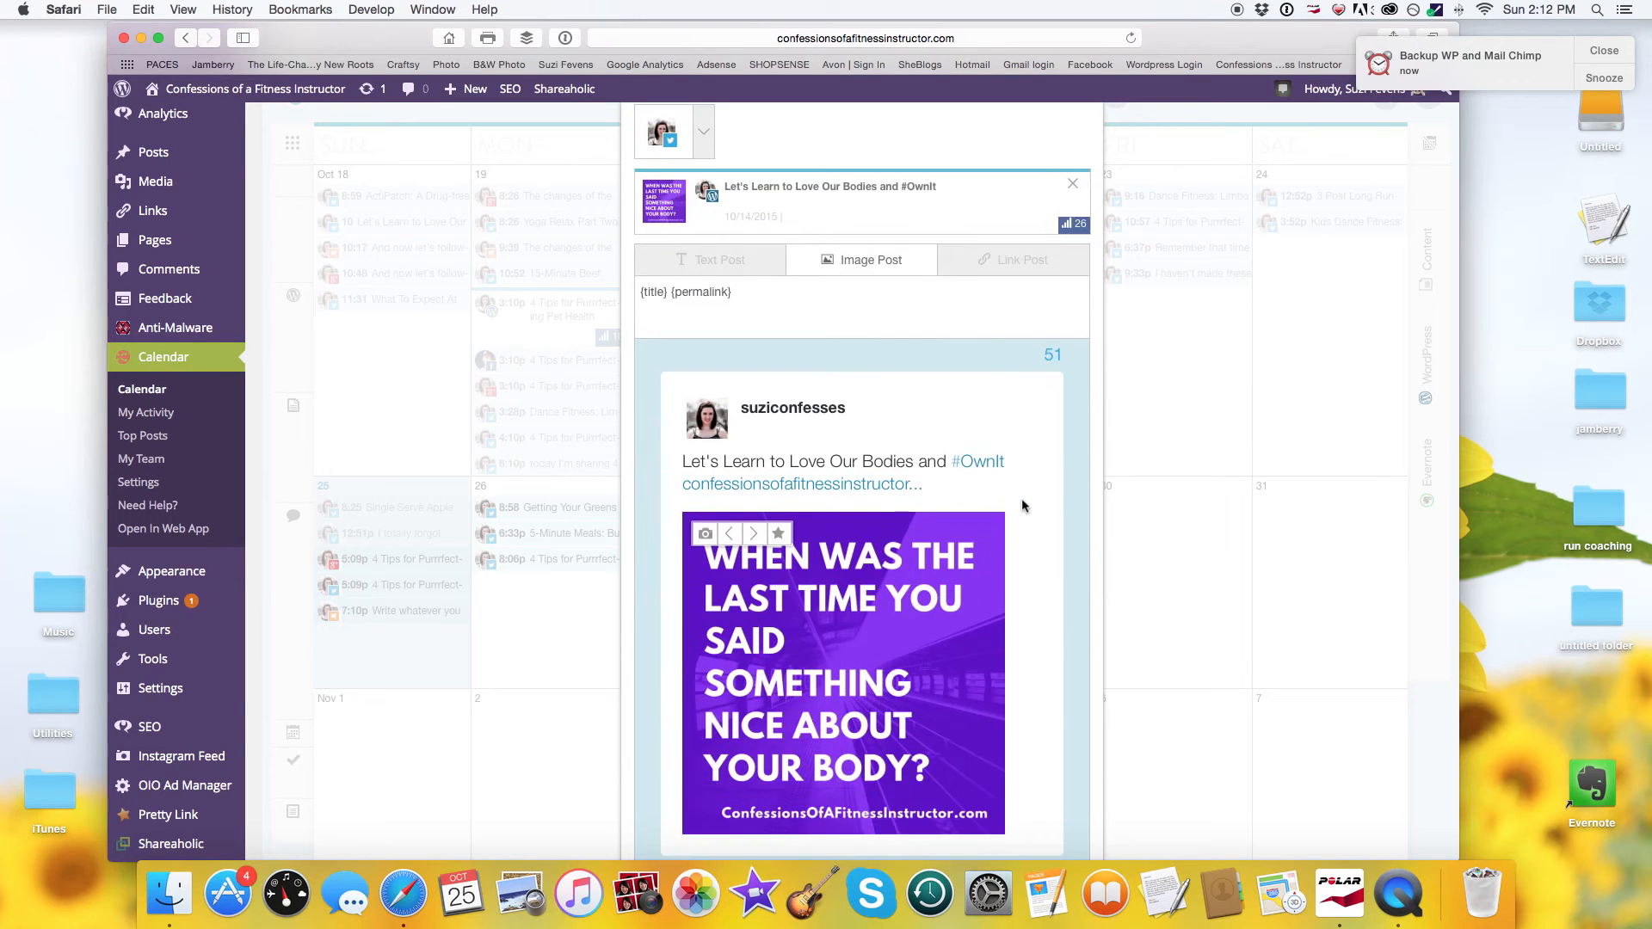
scroll(588, 608, "down", 2)
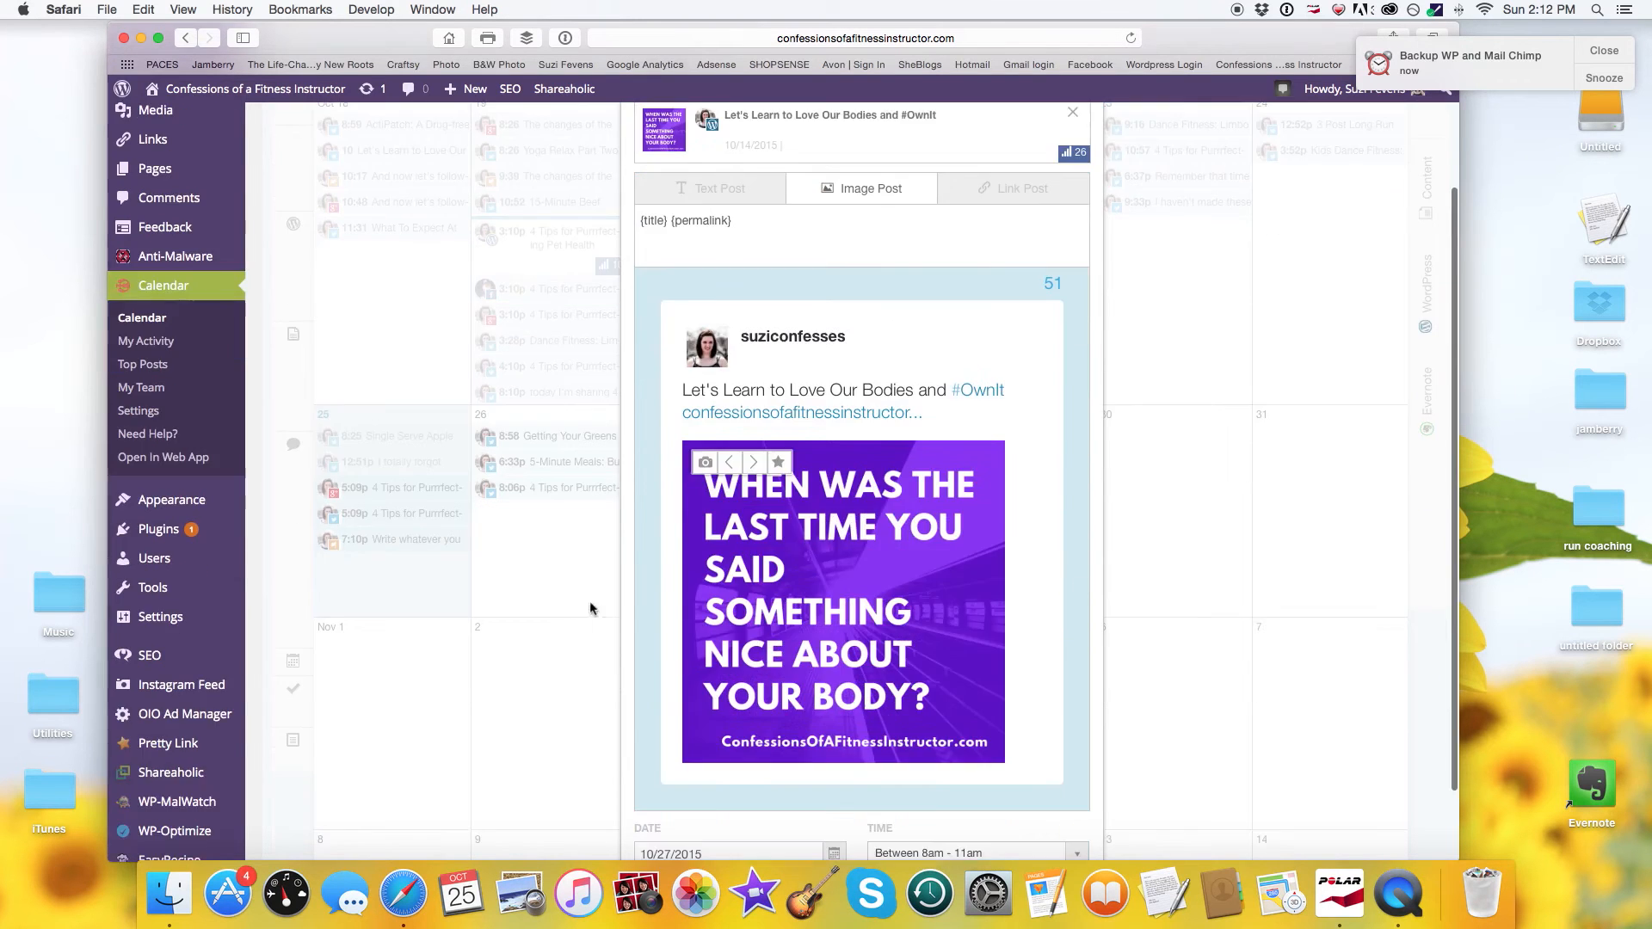
scroll(616, 605, "down", 2)
left_click(1025, 795)
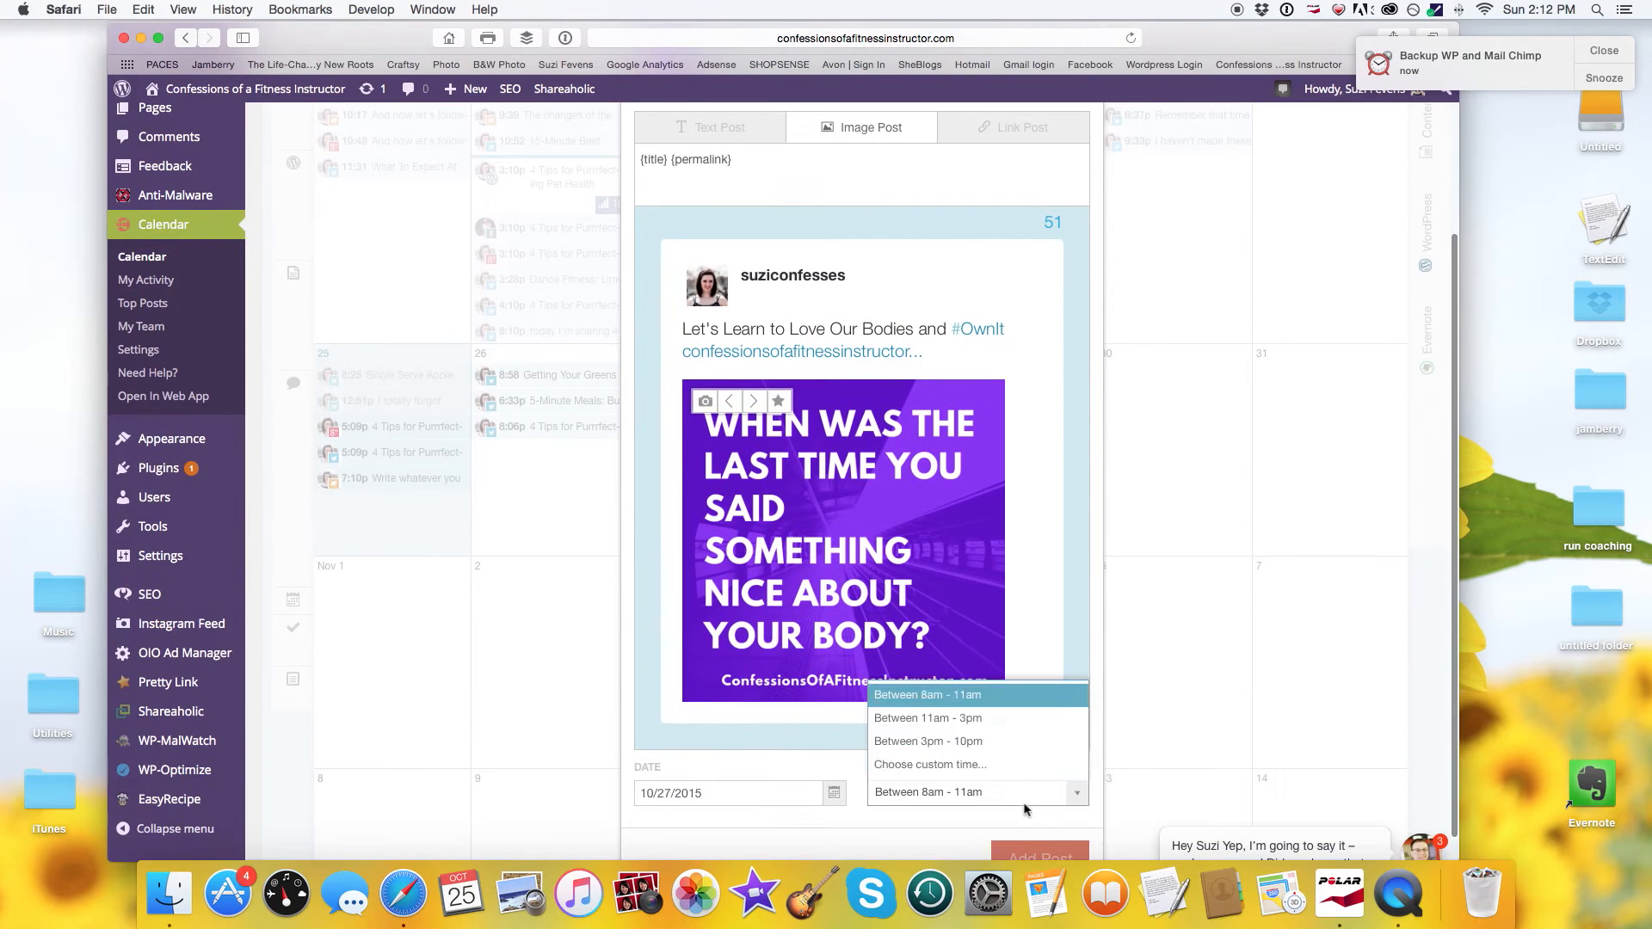
left_click(988, 742)
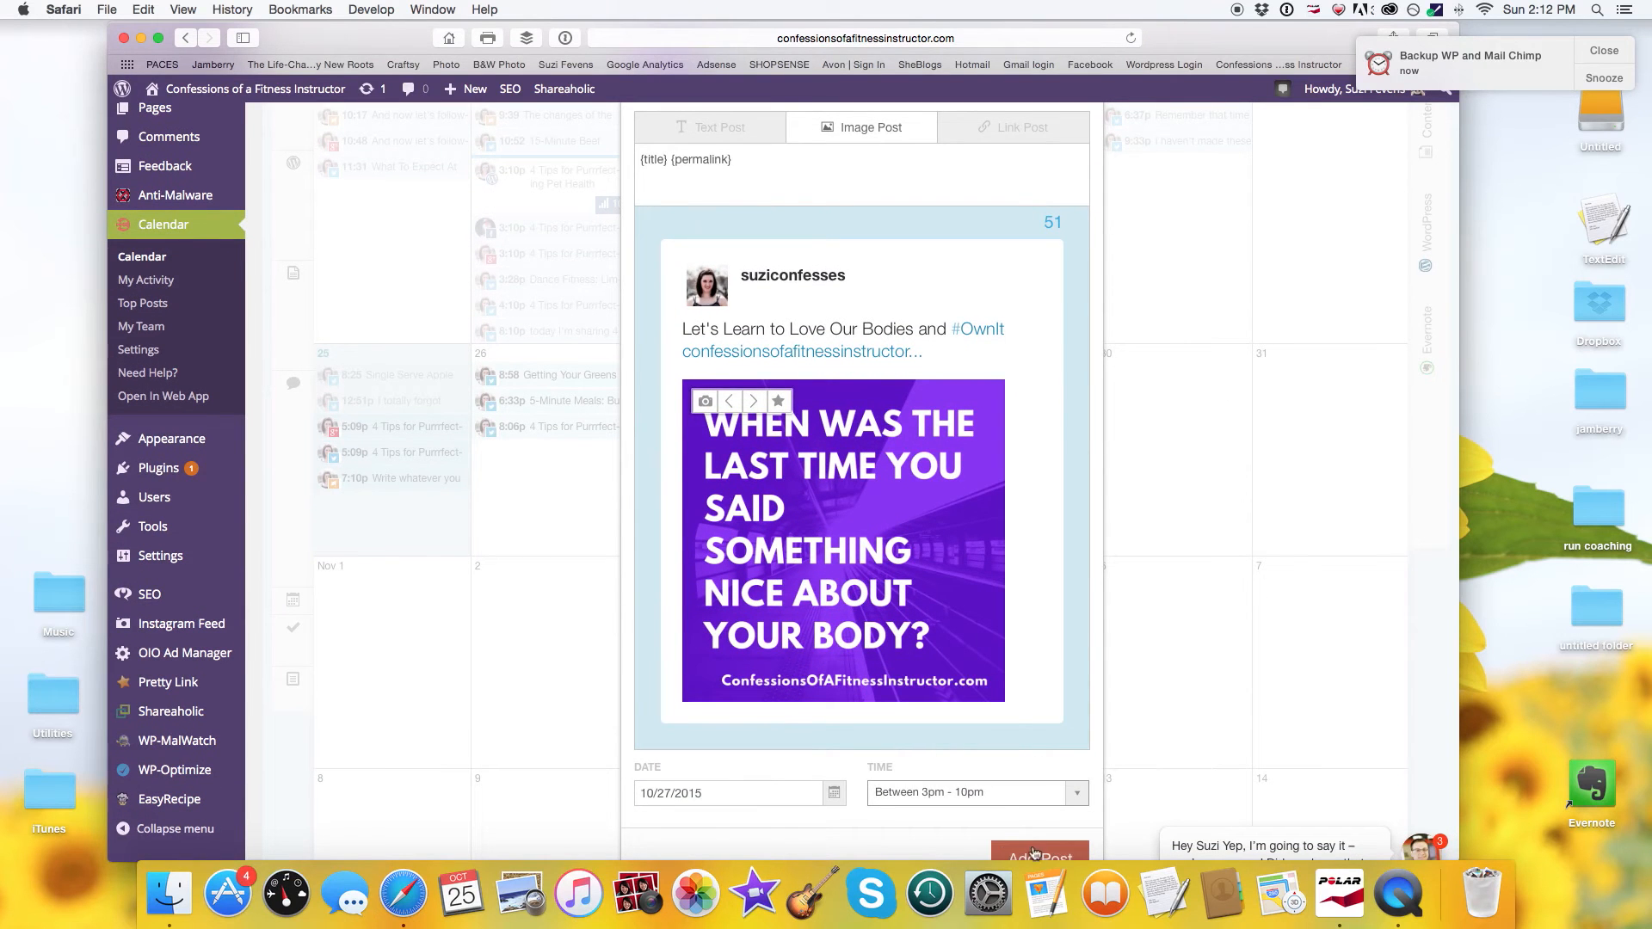
left_click(1035, 852)
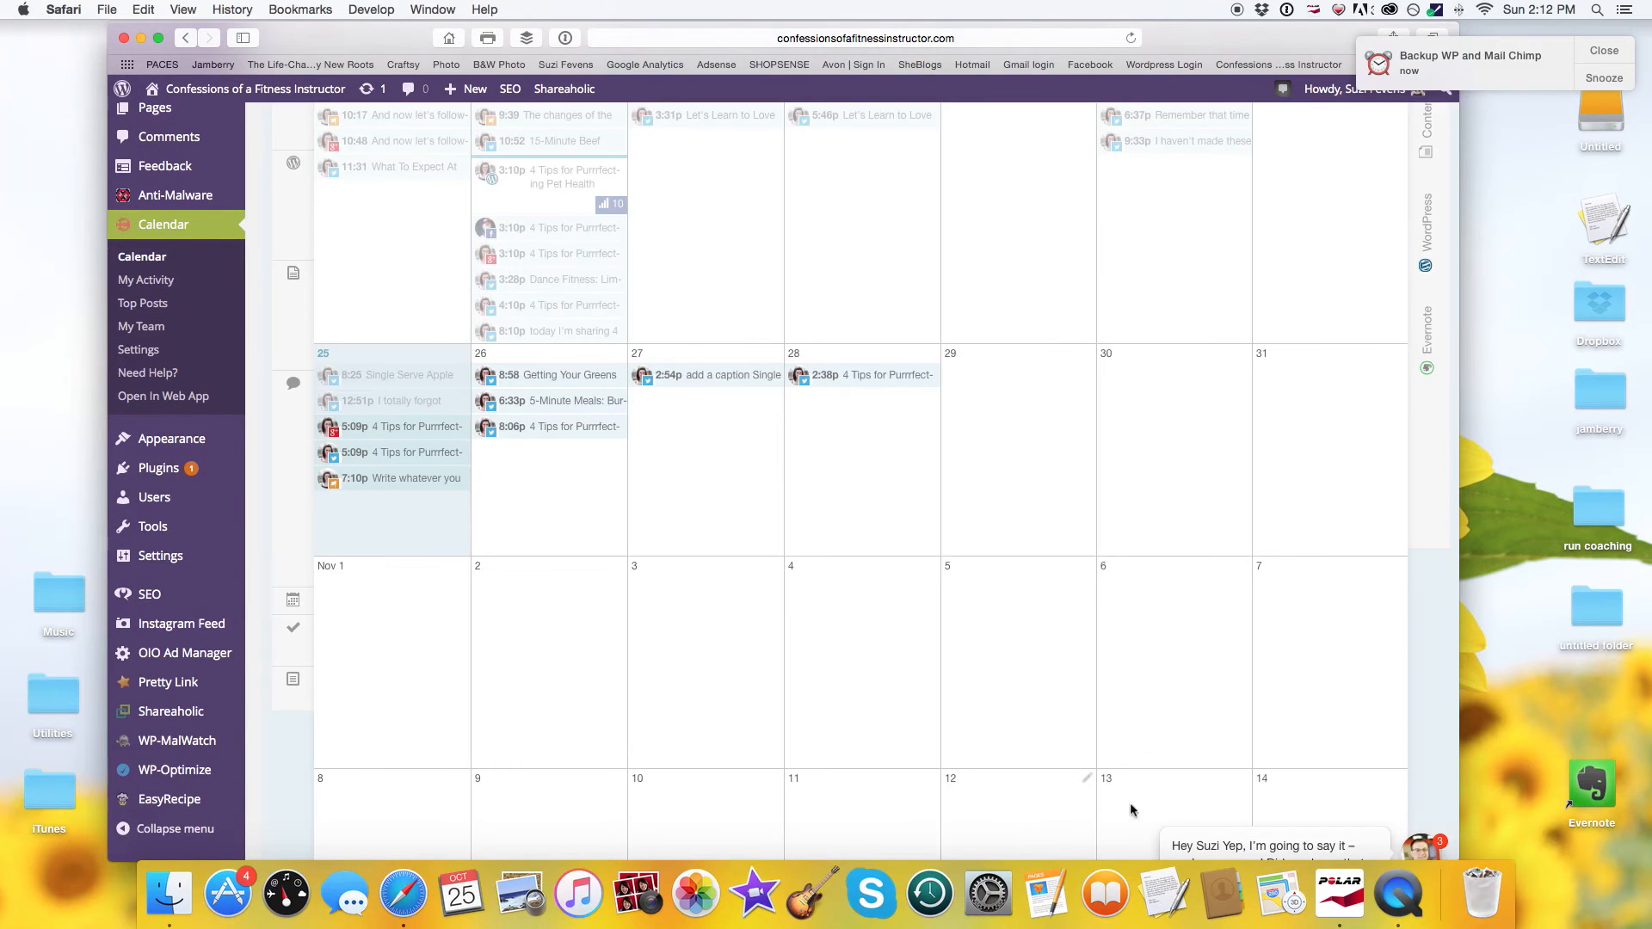
Start a new social message for 10/28/2015 and choose the Twitter profile
left_click(929, 354)
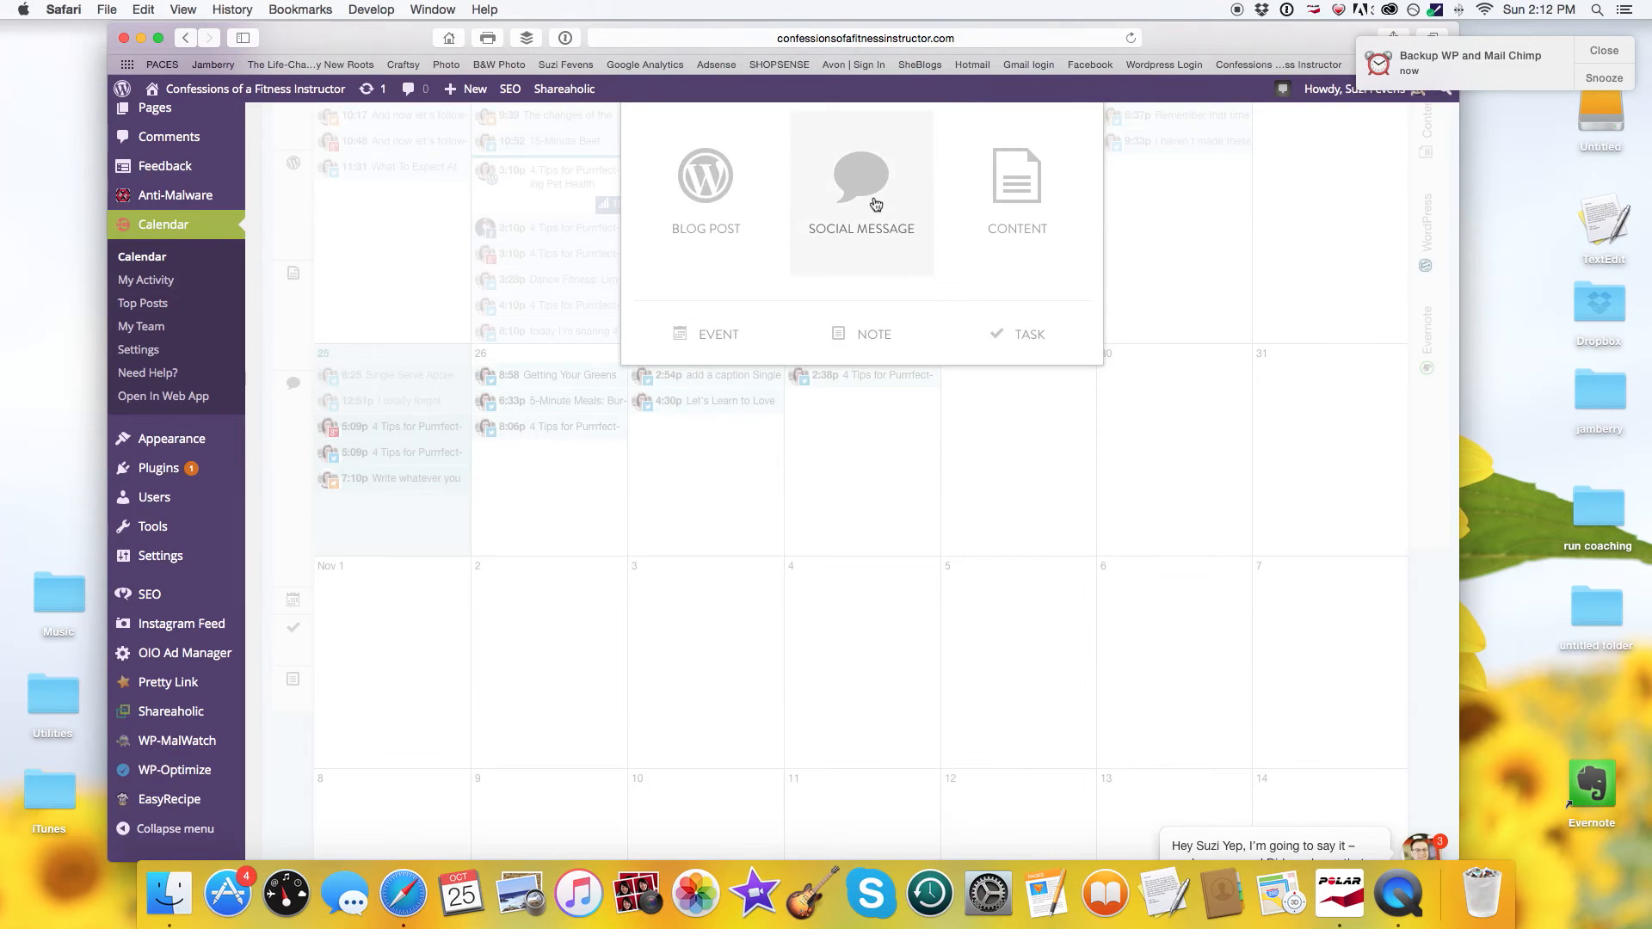
scroll(875, 205, "up", 5)
left_click(852, 383)
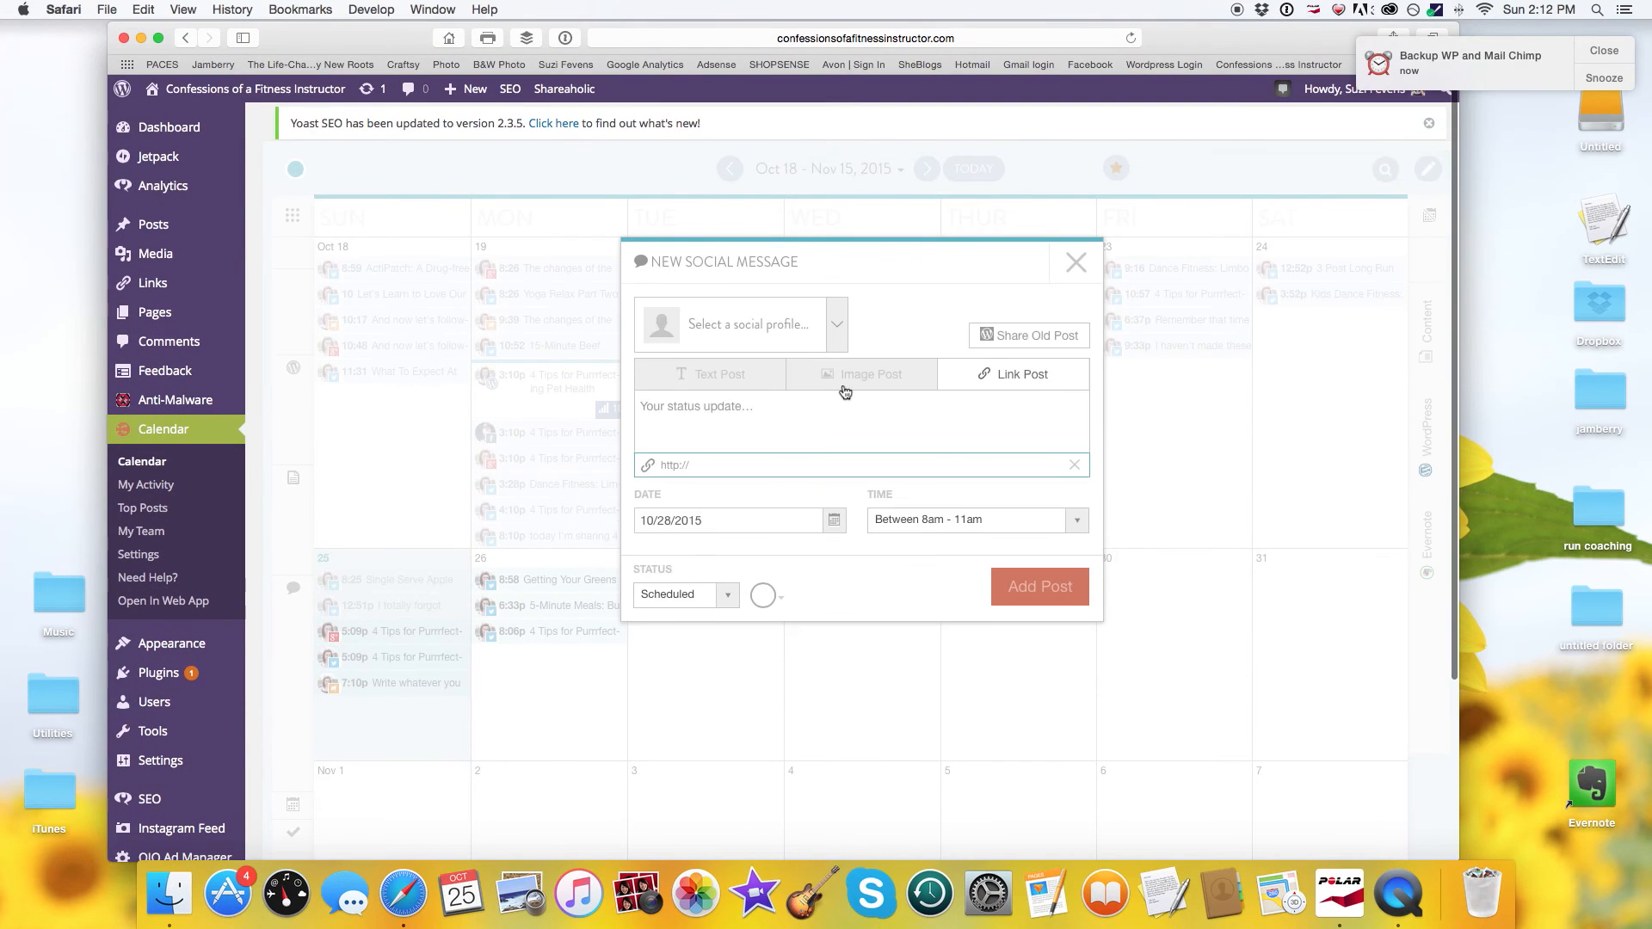
left_click(816, 333)
scroll(693, 482, "down", 3)
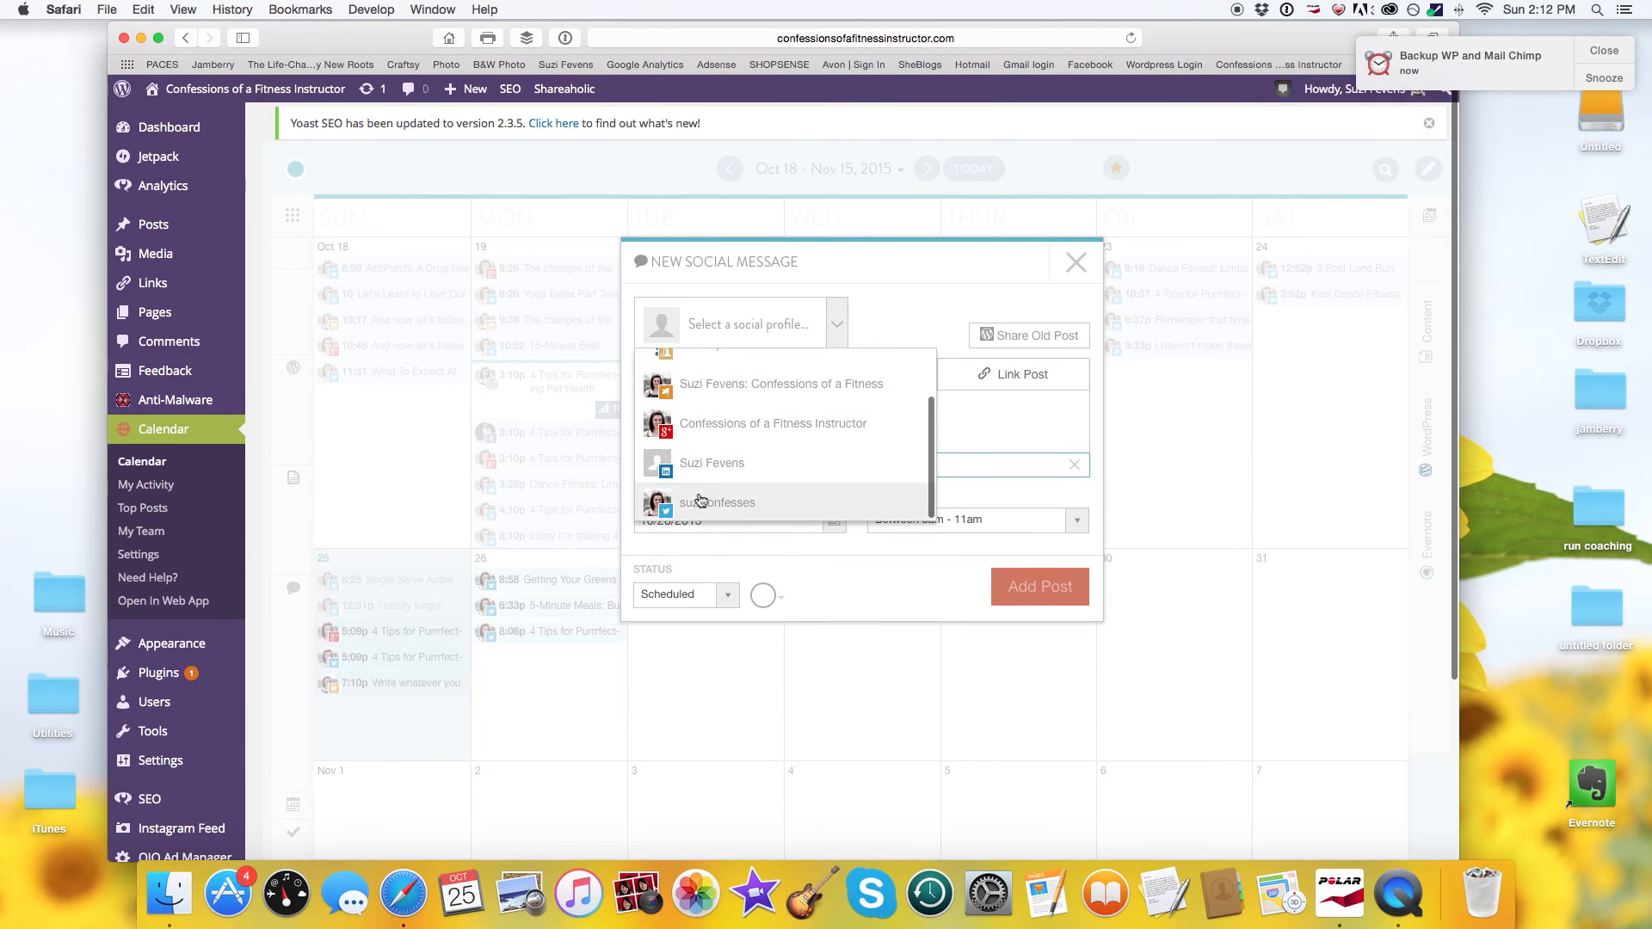
left_click(701, 501)
Search the old posts for "pizza" and attach "Easy Homemade Pizza Dough" to the message
left_click(1036, 336)
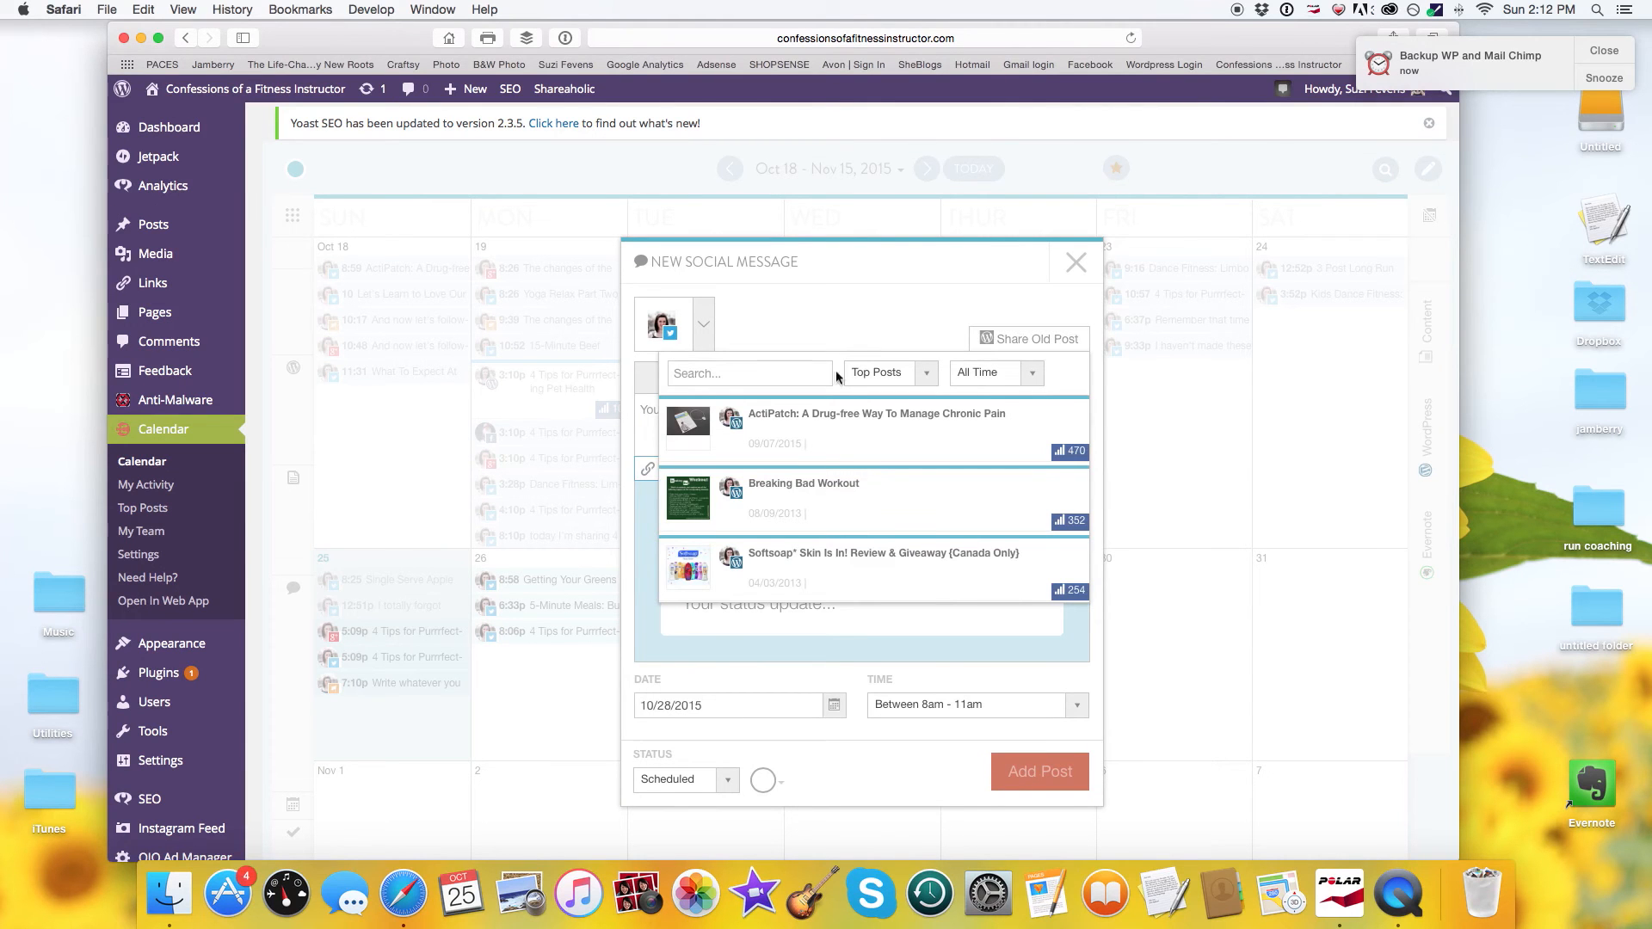
left_click(801, 373)
type("pizza")
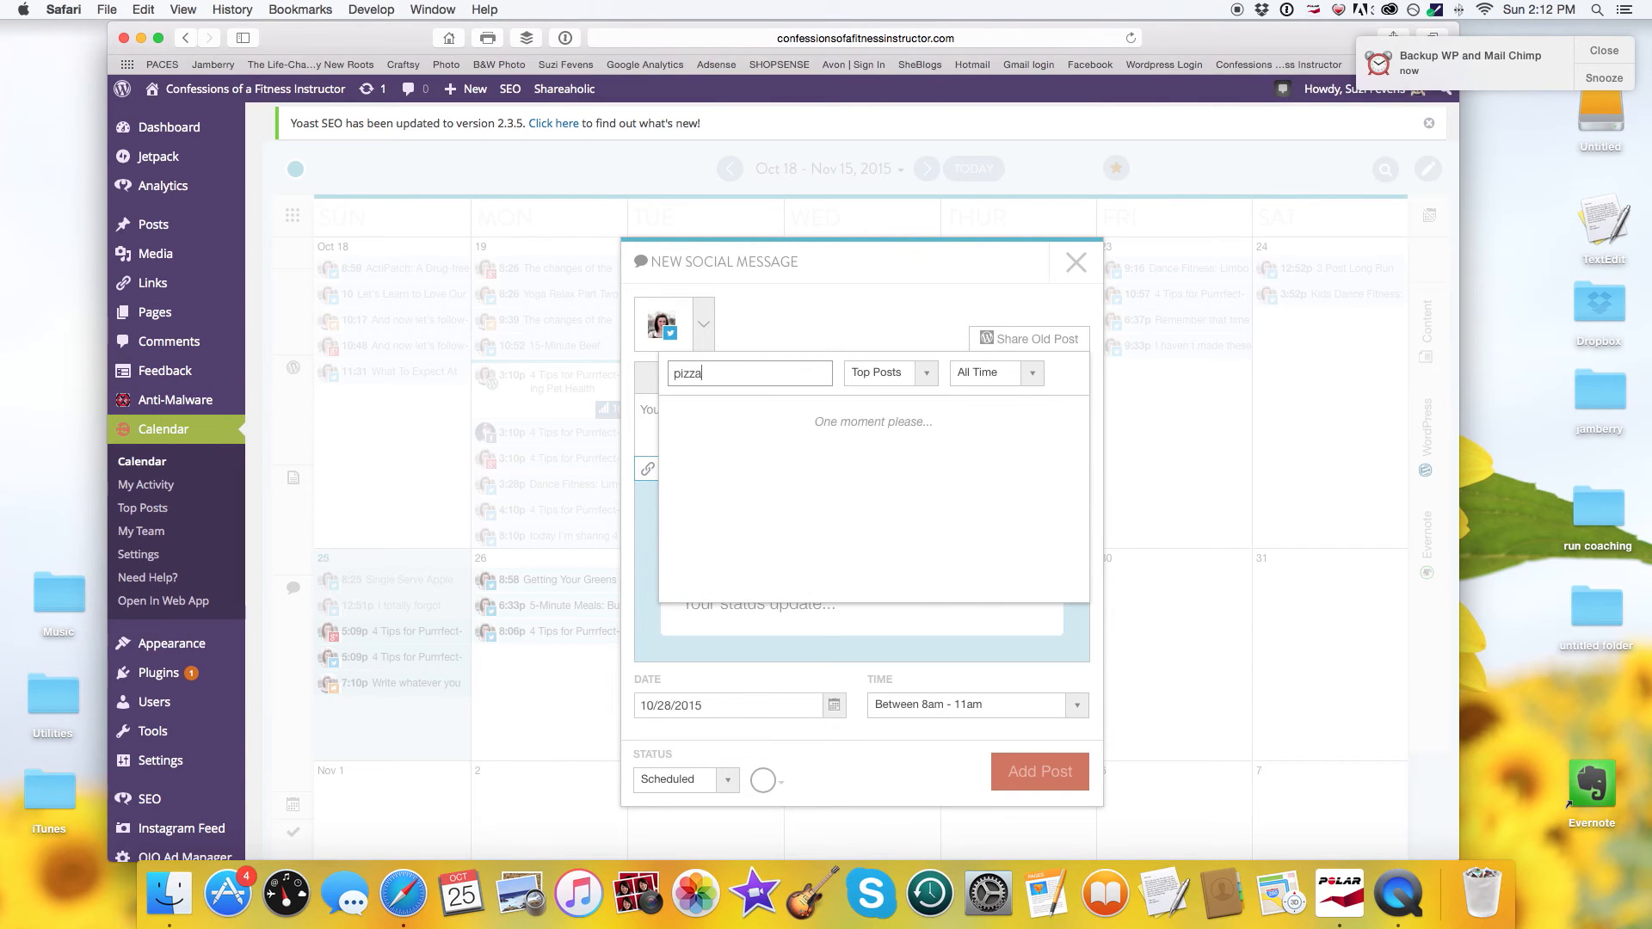
left_click(831, 443)
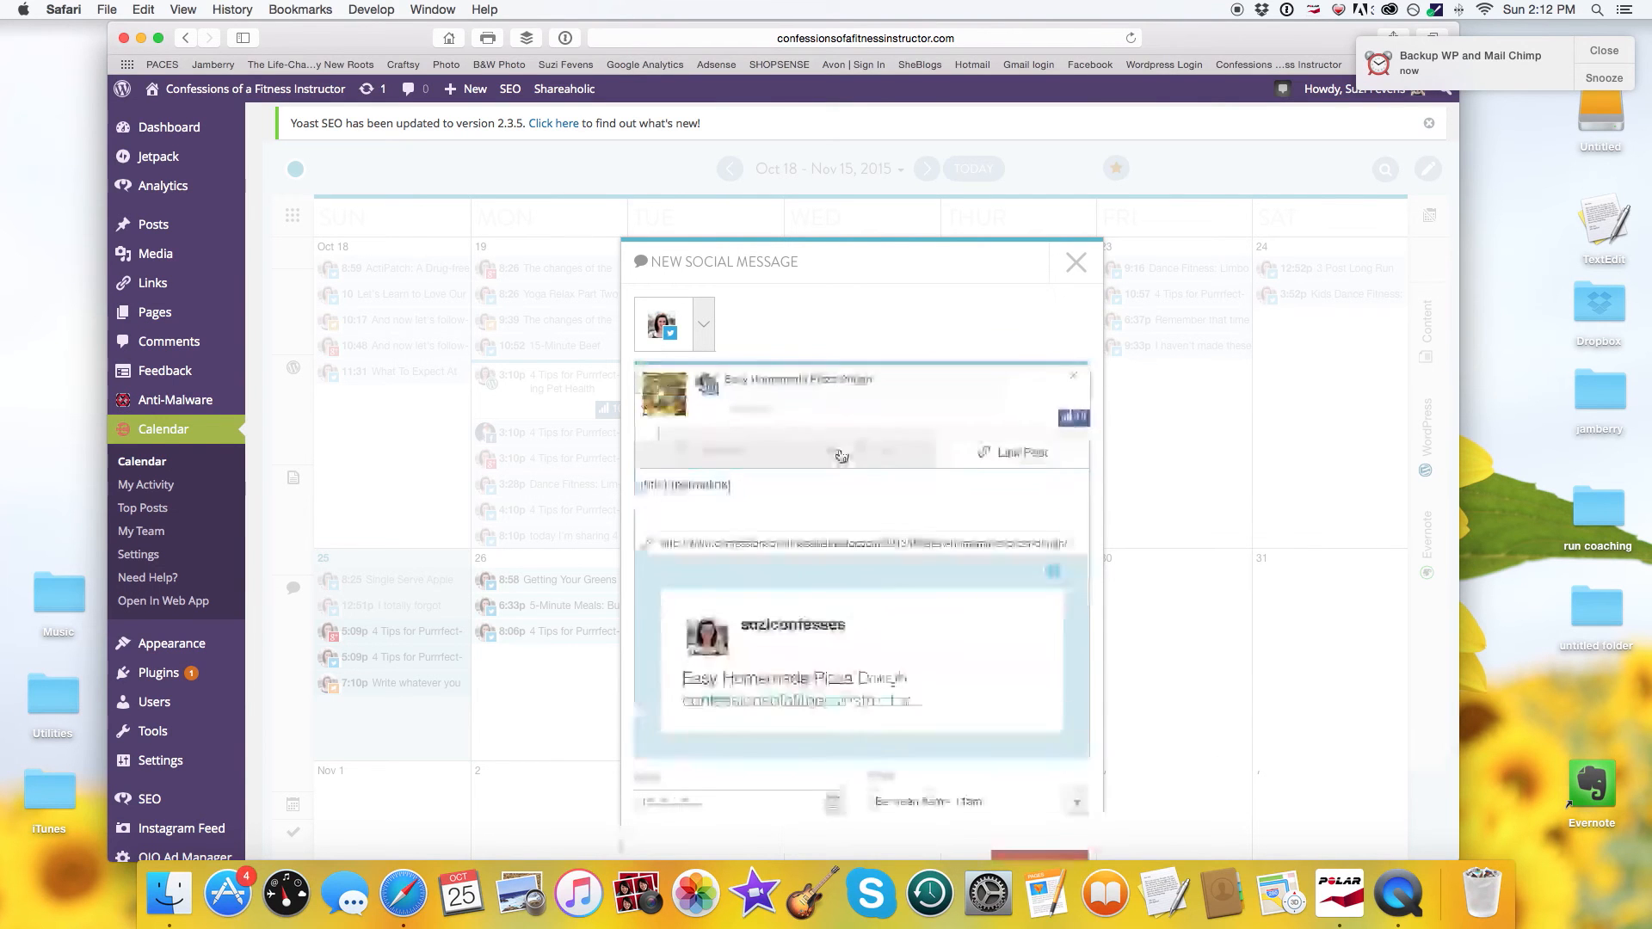
Make the pizza dough message an image post and add it to the calendar for 10/28/2015 between 8am and 11am
left_click(887, 462)
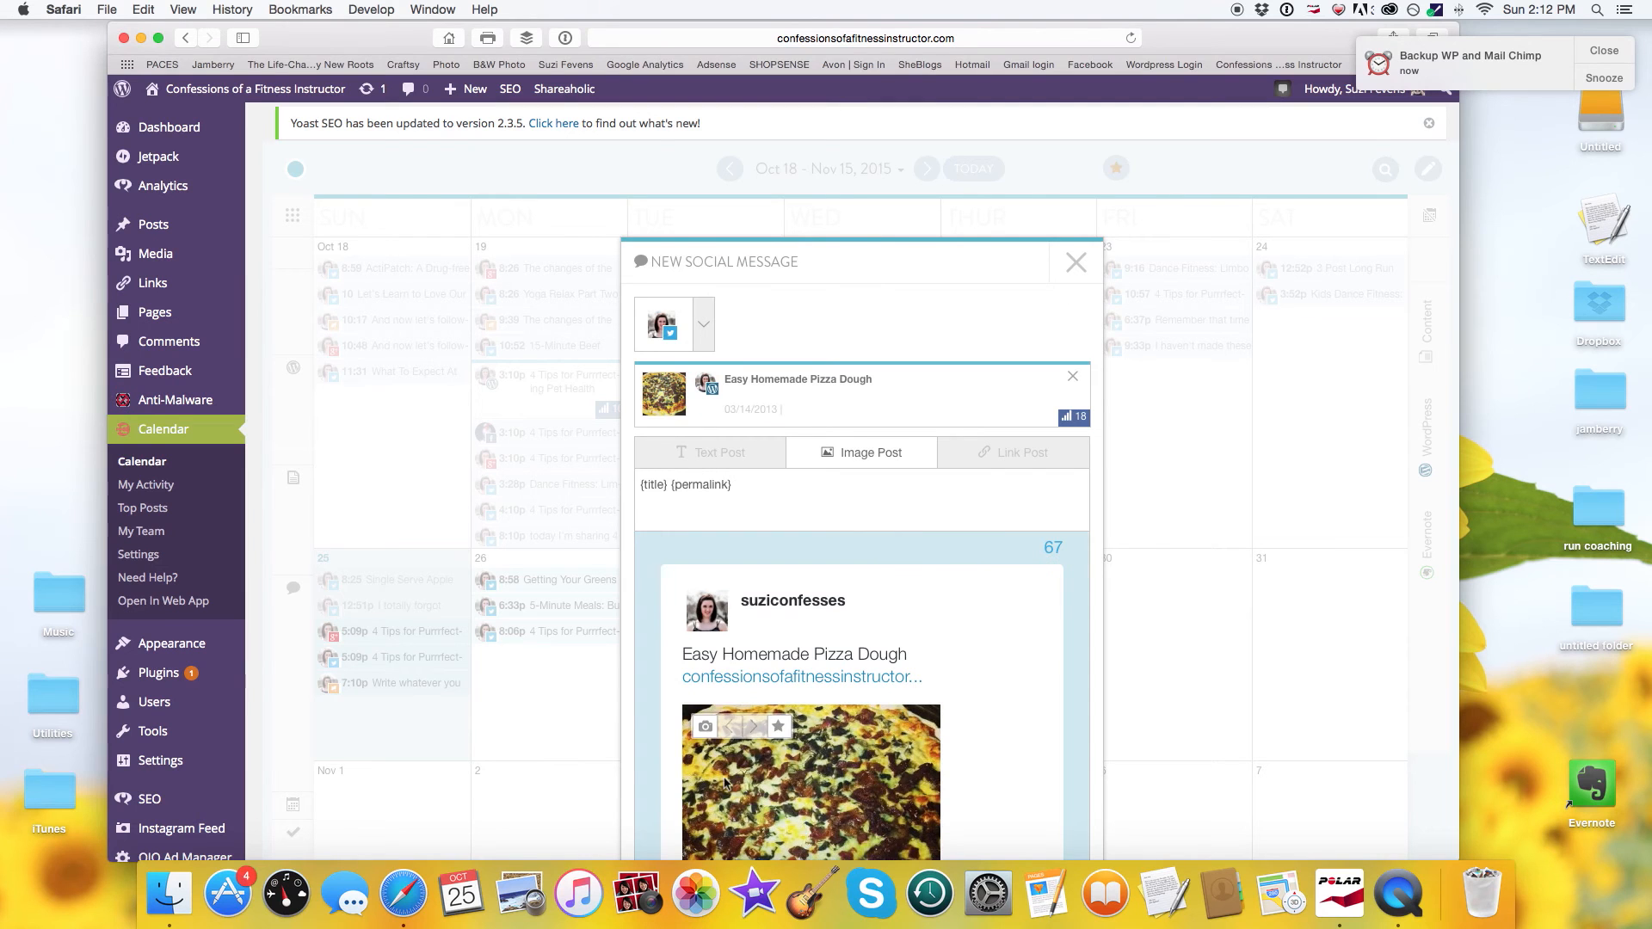
scroll(1026, 704, "down", 4)
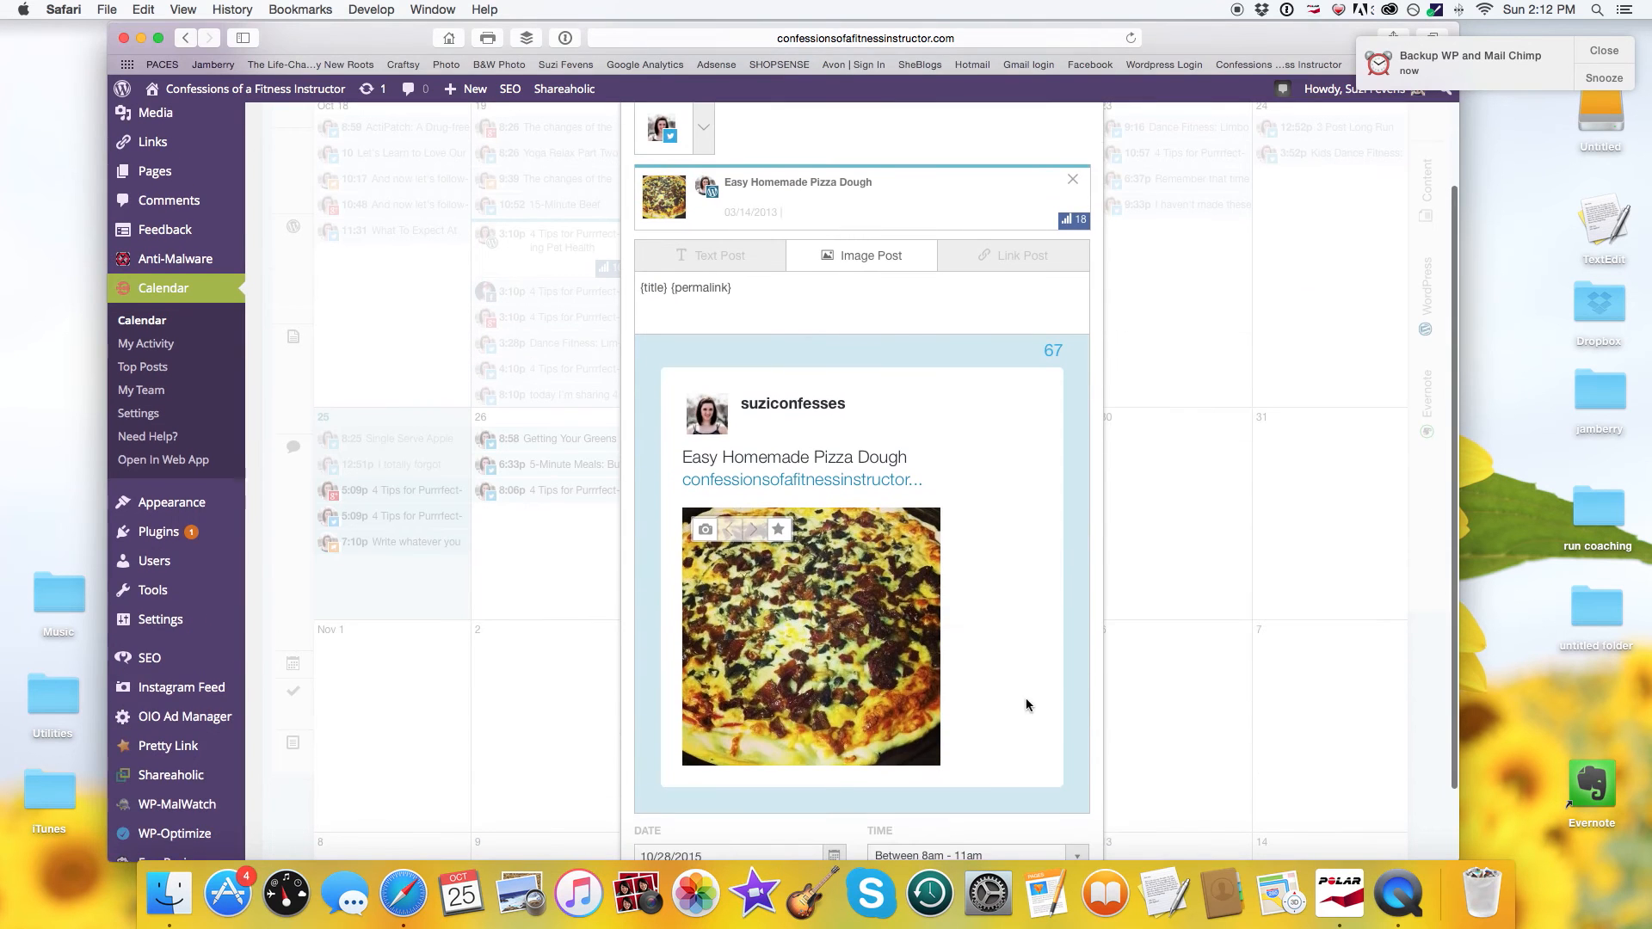
scroll(1150, 682, "down", 2)
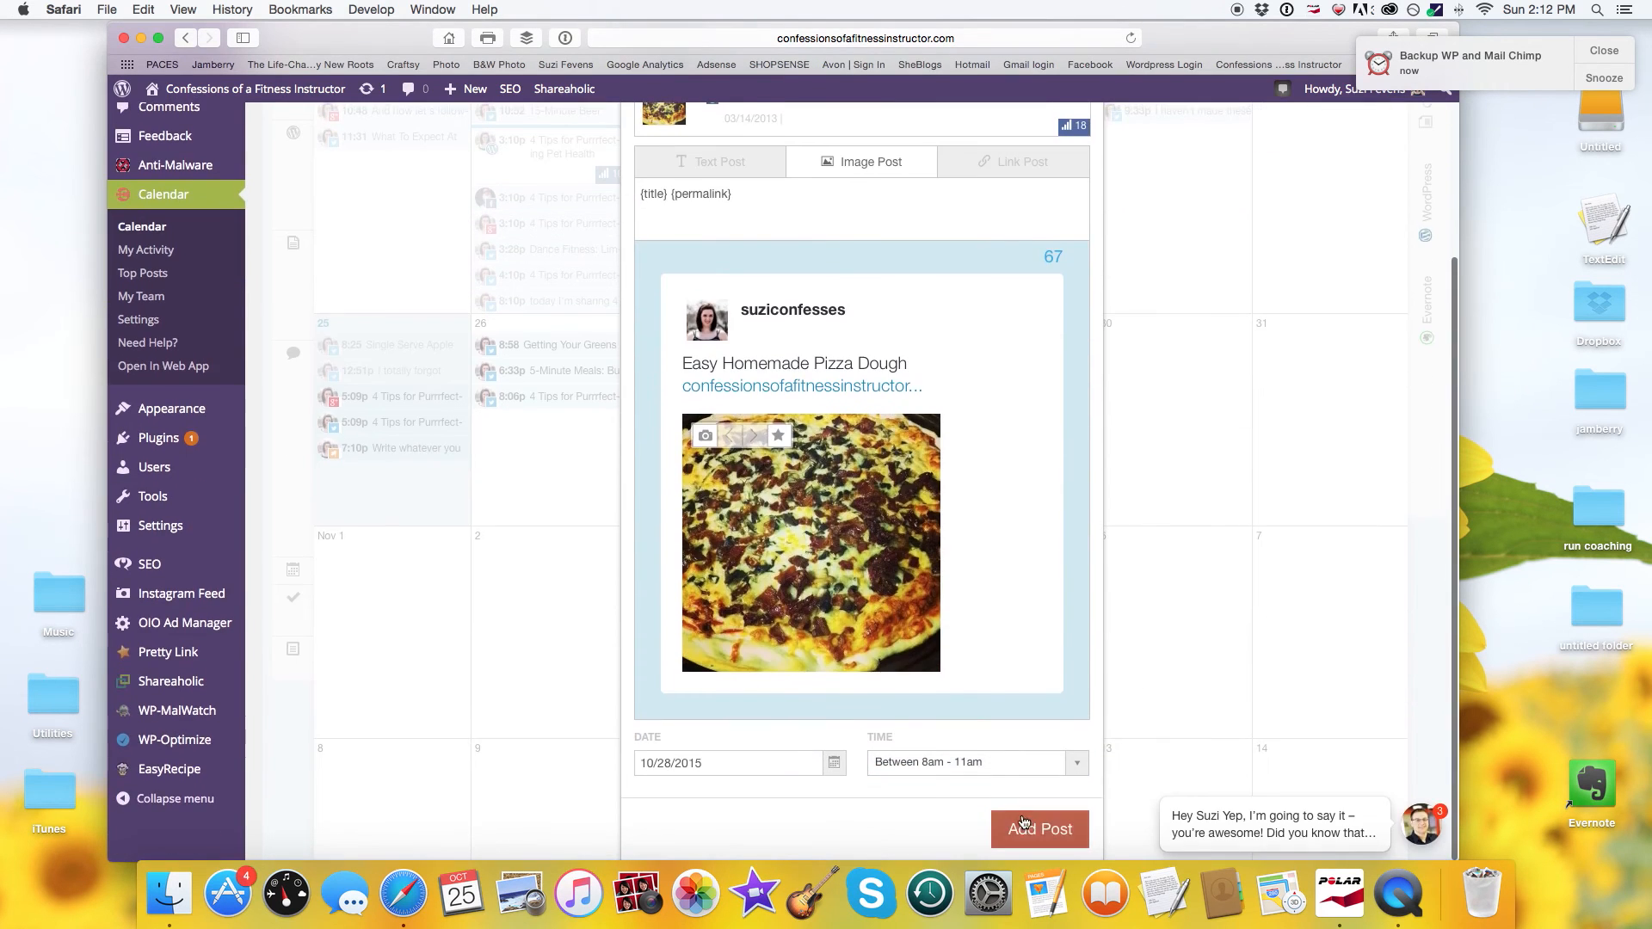
left_click(1025, 827)
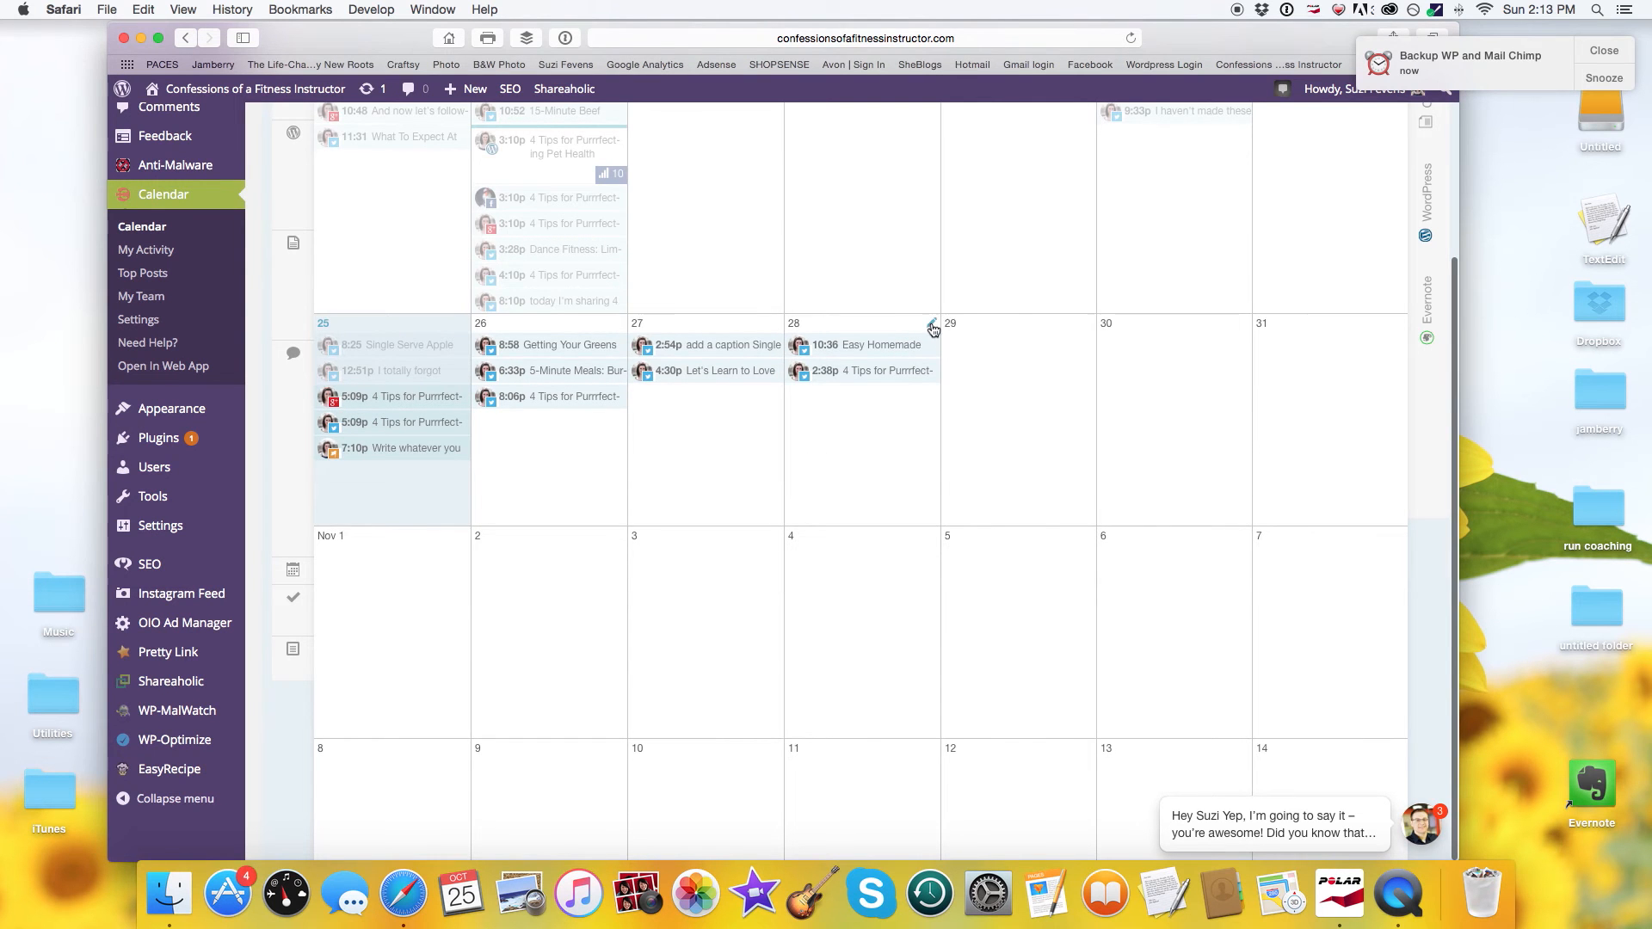
Start another social message for 10/28/2015 using the Twitter profile
left_click(931, 324)
left_click(865, 190)
left_click(749, 325)
scroll(675, 400, "down", 1)
scroll(688, 430, "down", 1)
left_click(721, 471)
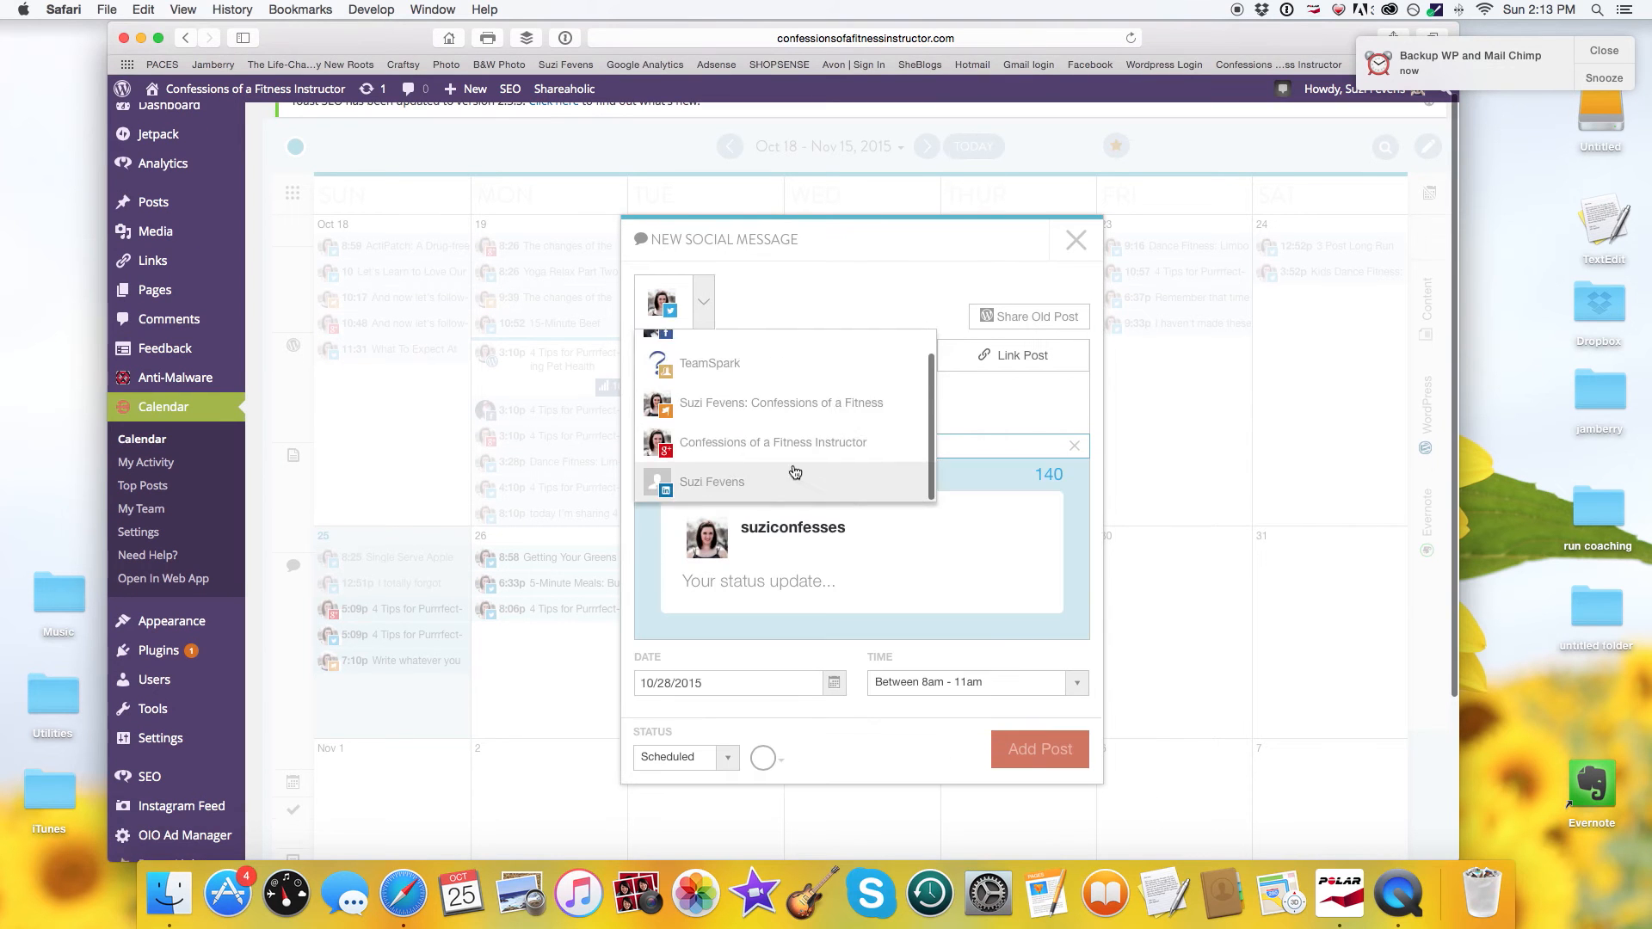
Search the old posts for "halloween" and attach "A Festive Halloween Dish for Adults" to the message
left_click(998, 316)
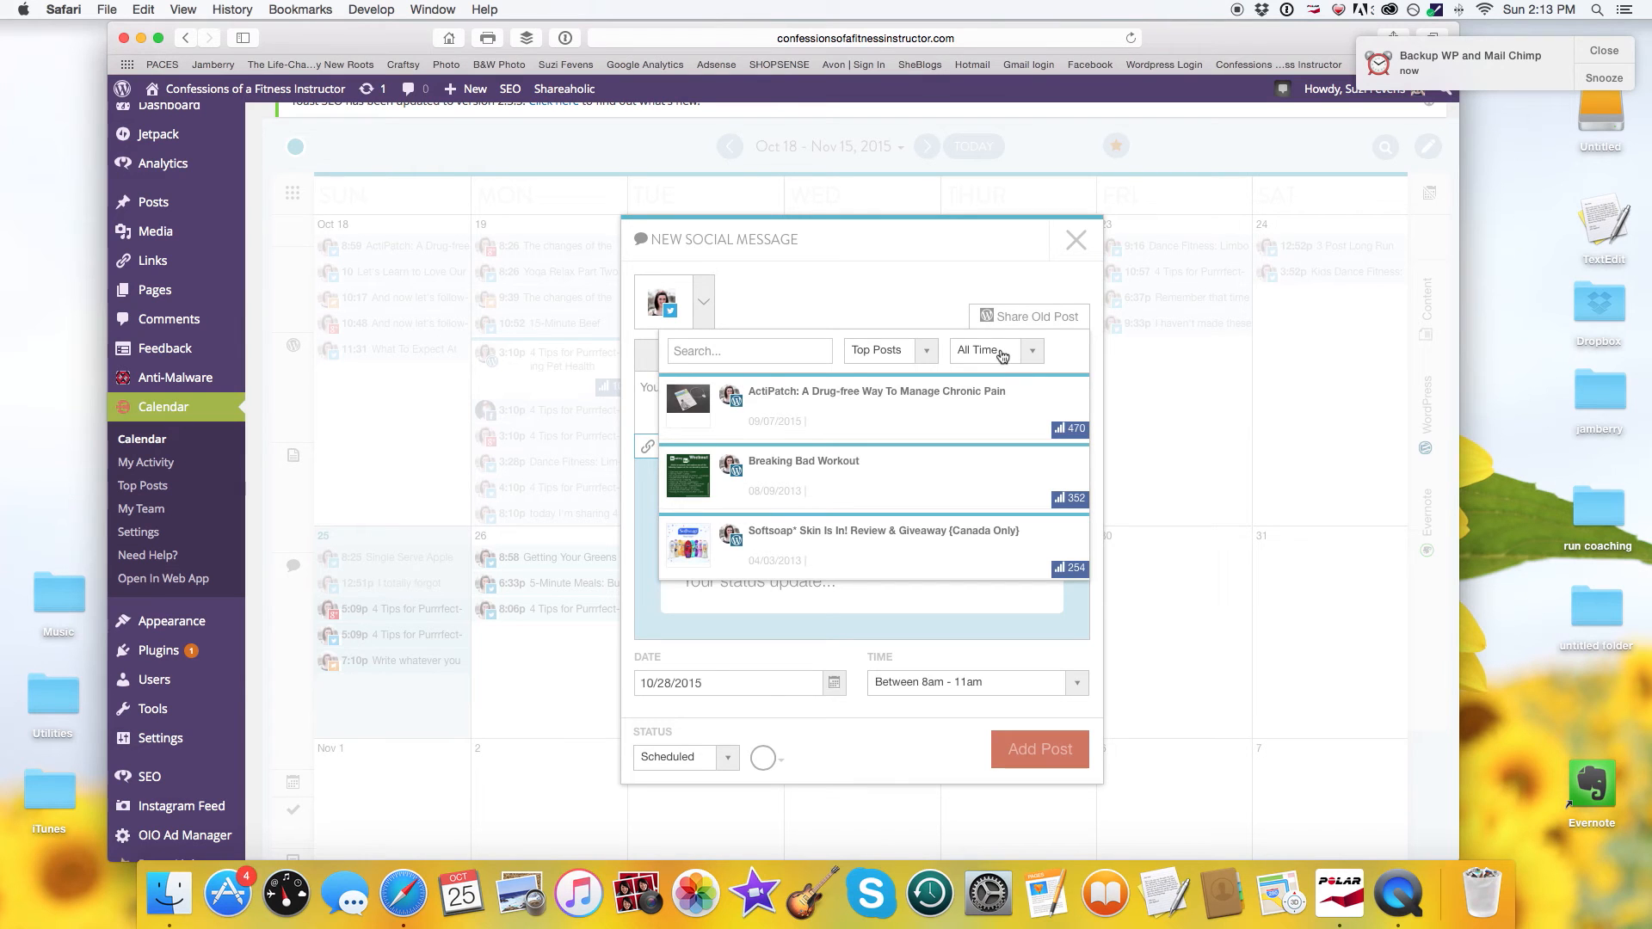
left_click(766, 355)
type("halloween")
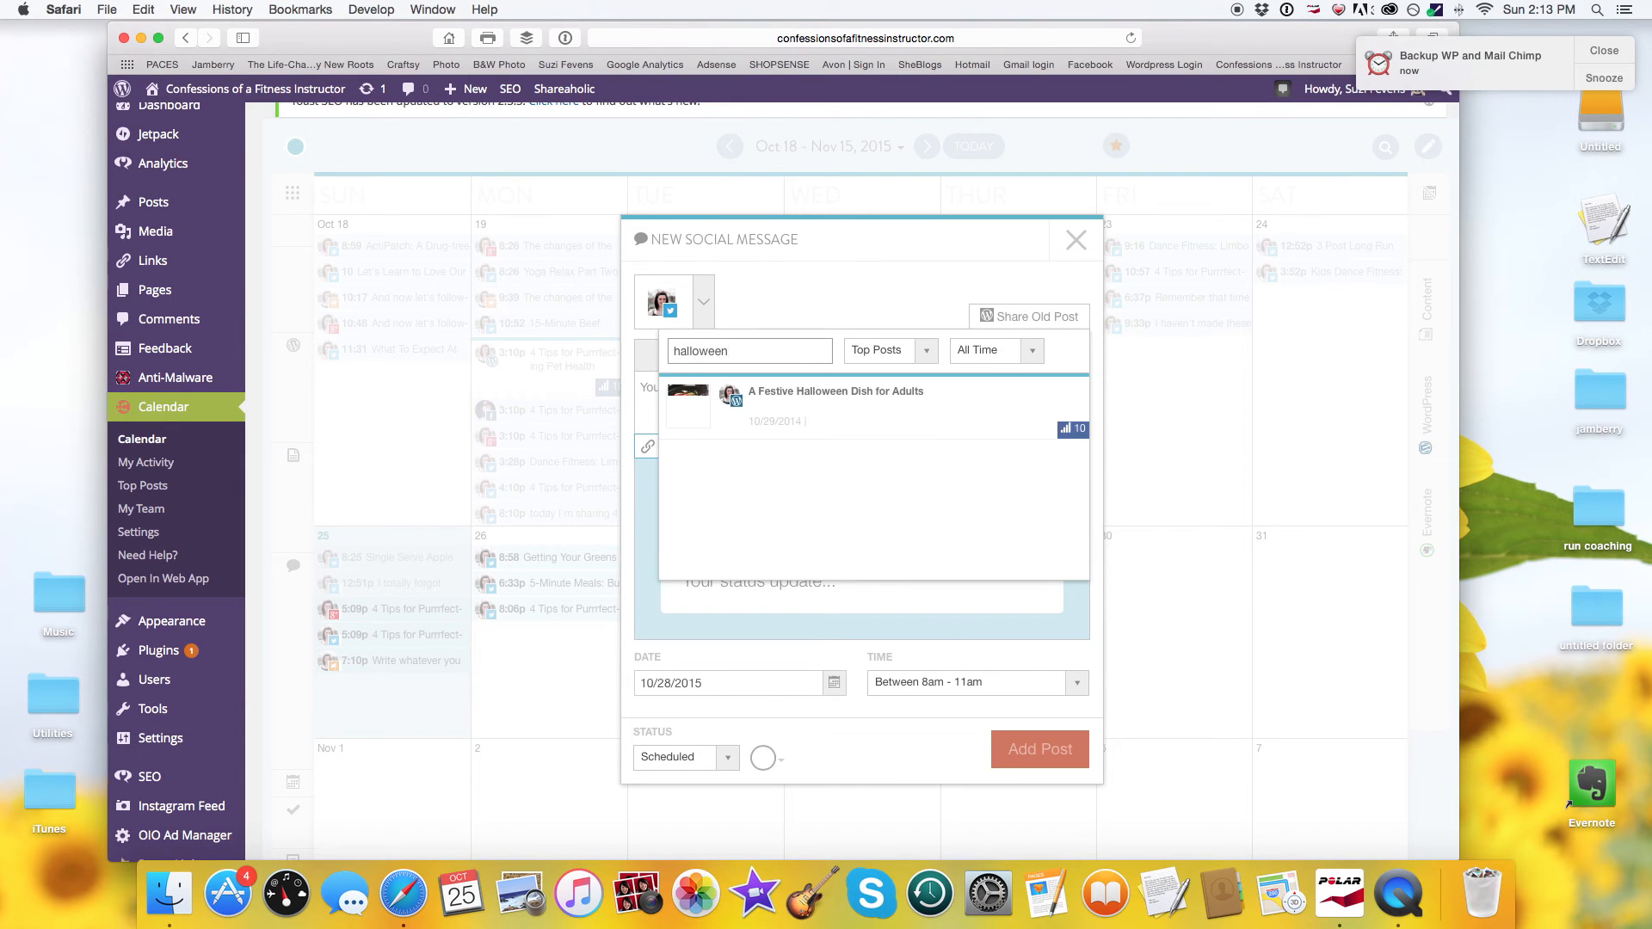
left_click(800, 424)
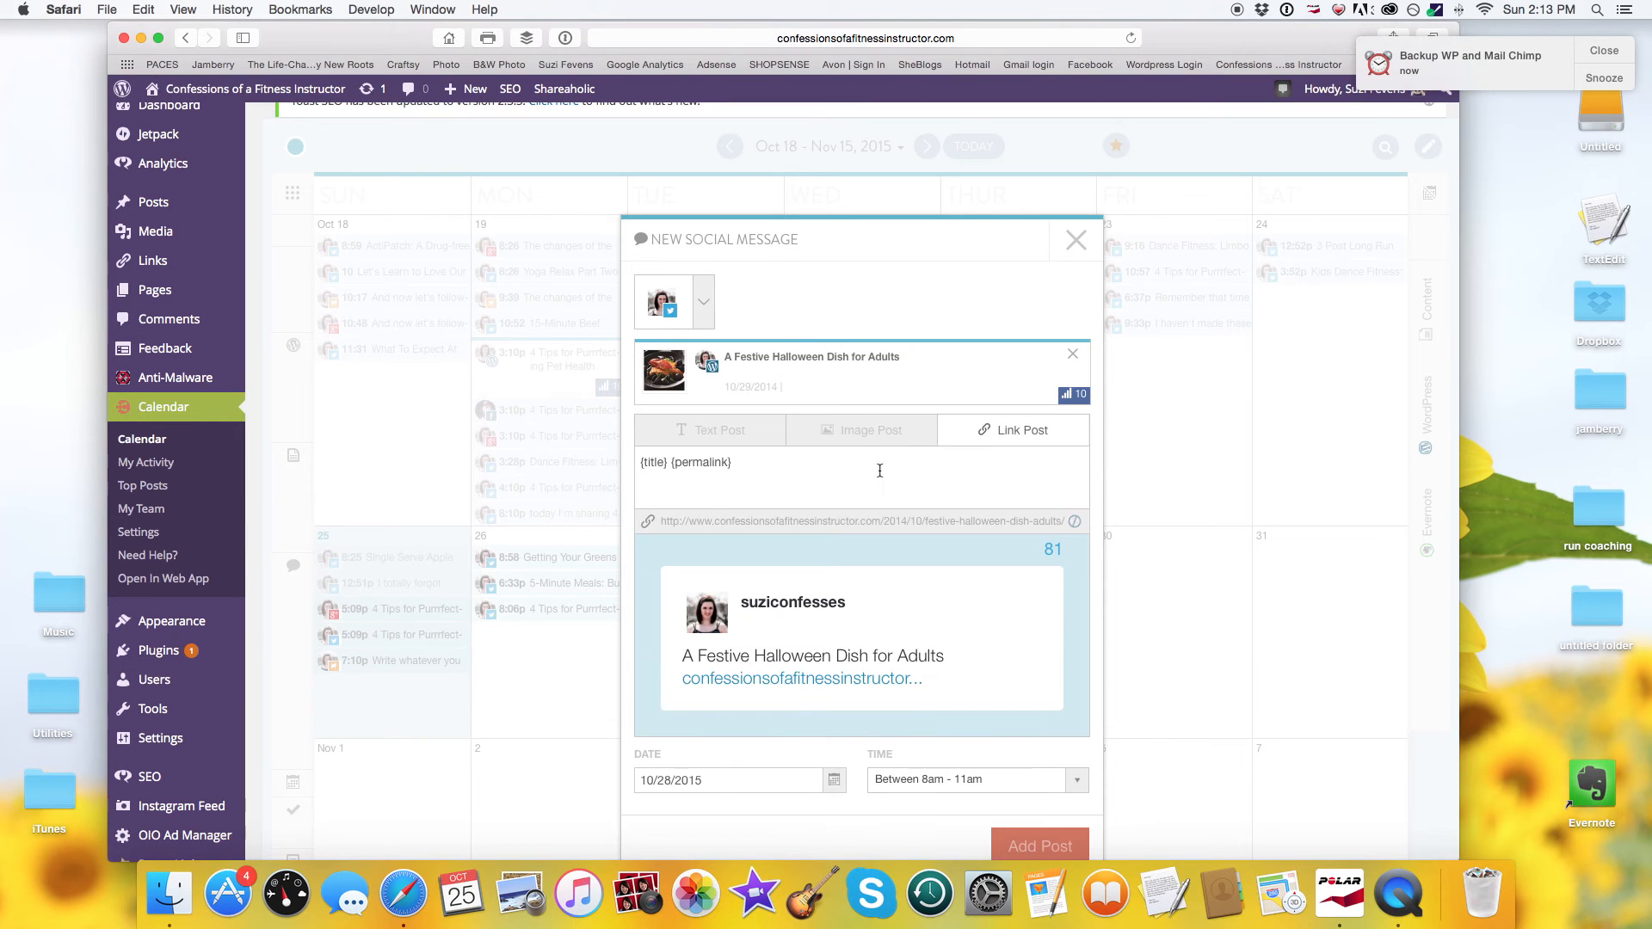
Make it an image post and insert "Looking for a grown-up Halloween dish? Try this" before {title}
left_click(871, 437)
scroll(1000, 515, "down", 4)
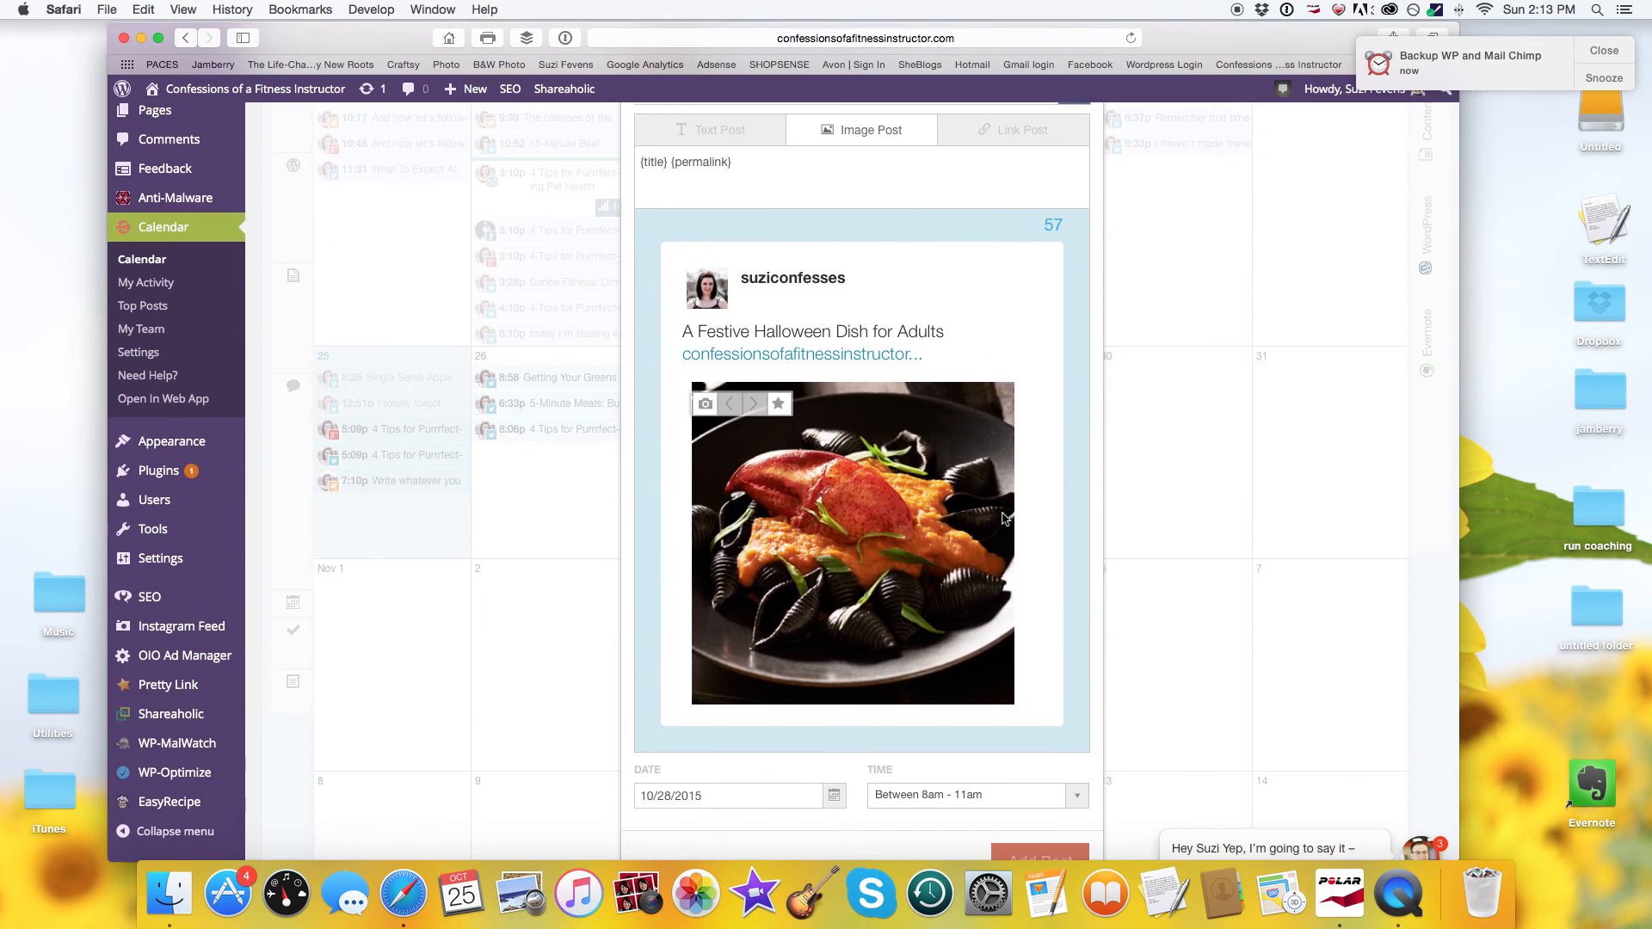
scroll(734, 290, "up", 2)
left_click(641, 231)
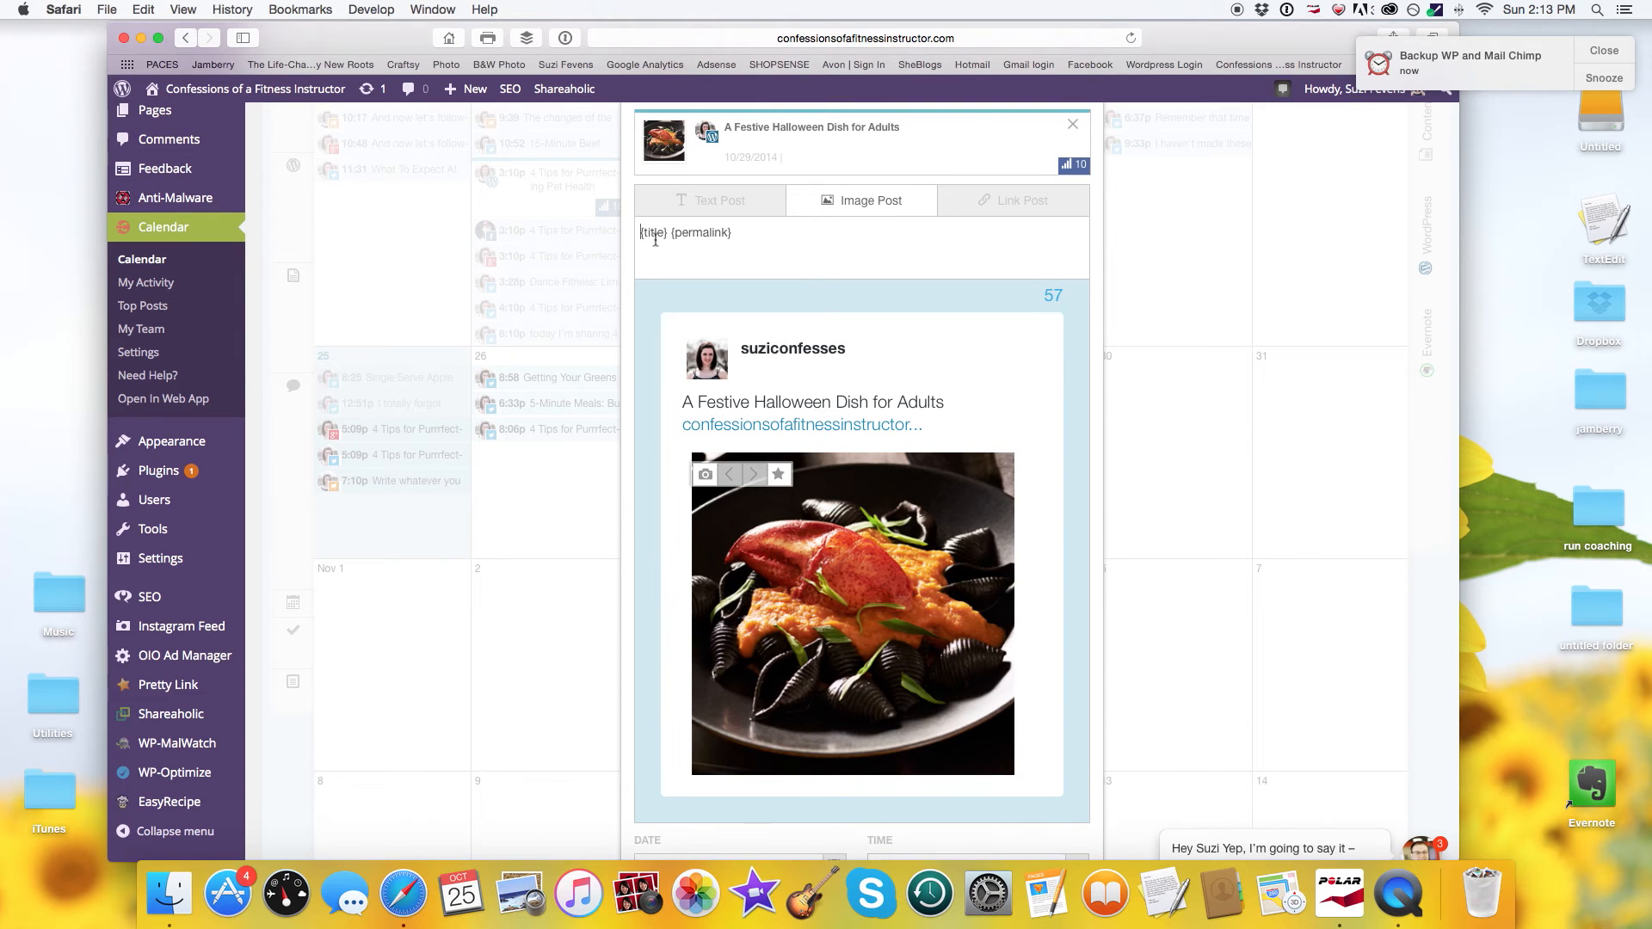
type("Lookin")
type("g for a ")
type("grown-")
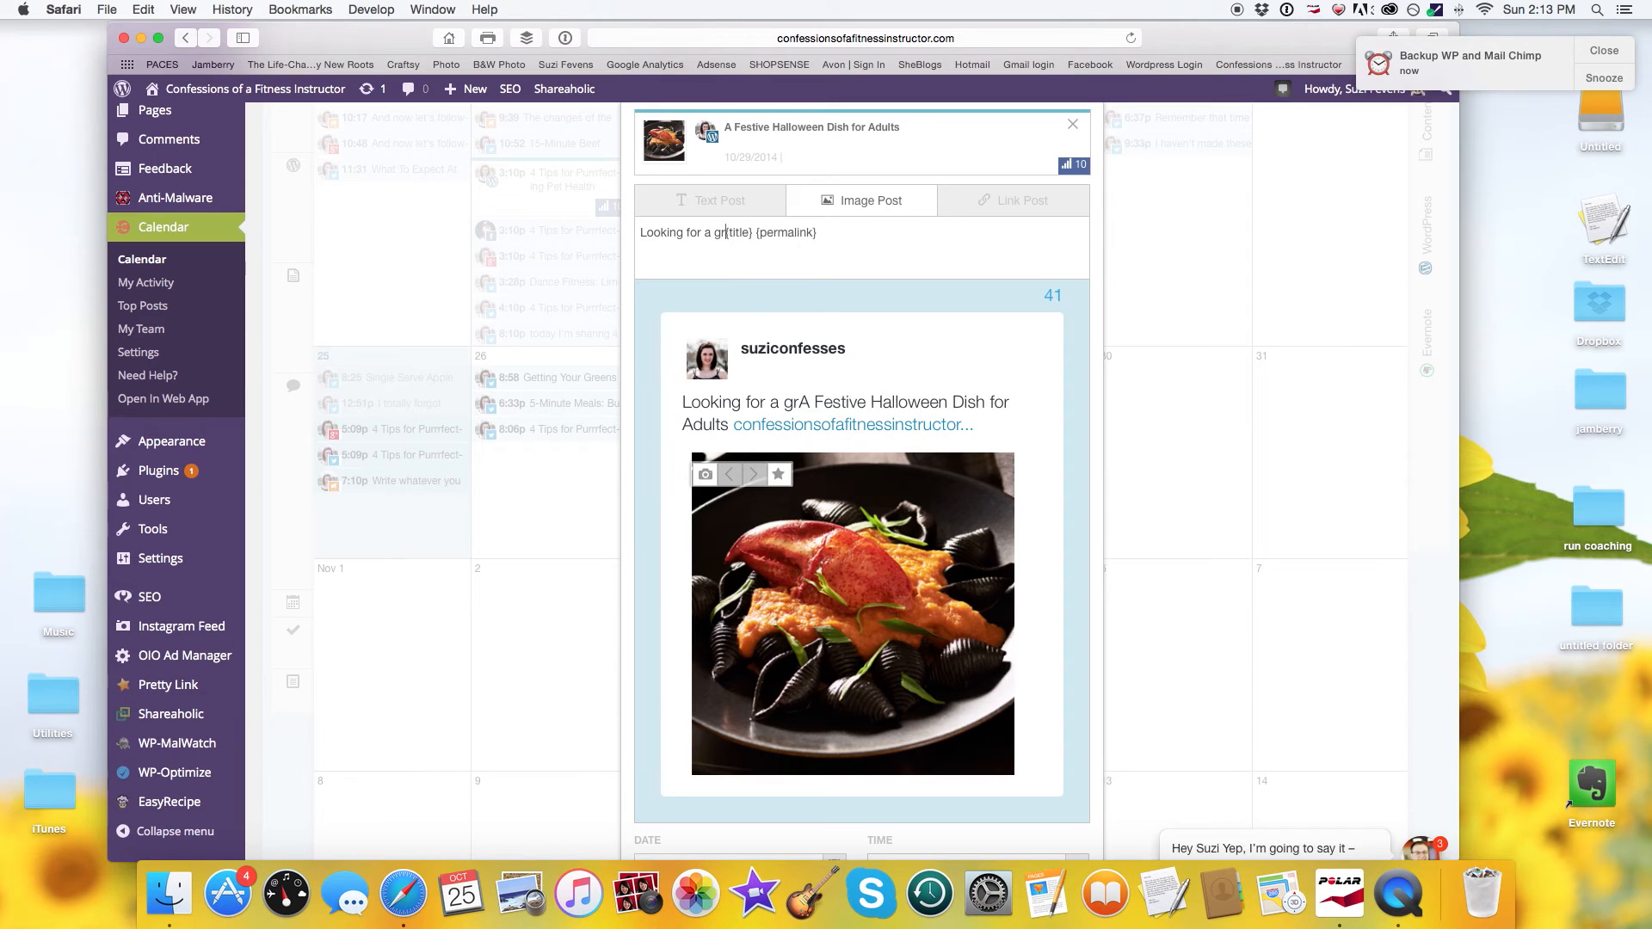
type("up ")
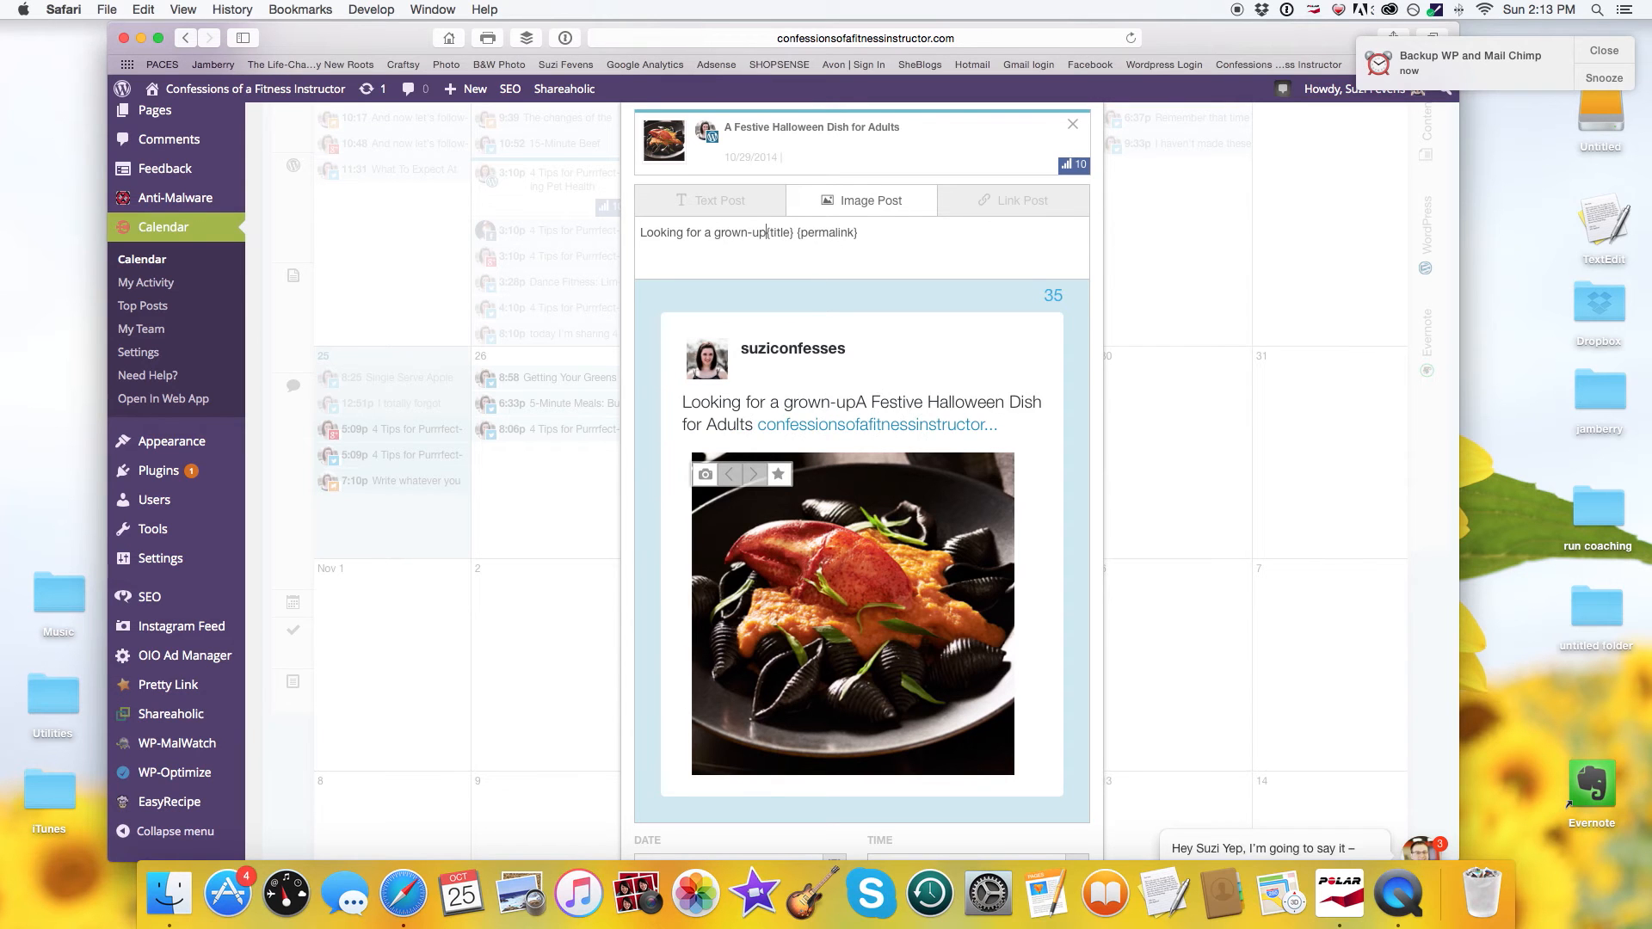
type("Halloween dish")
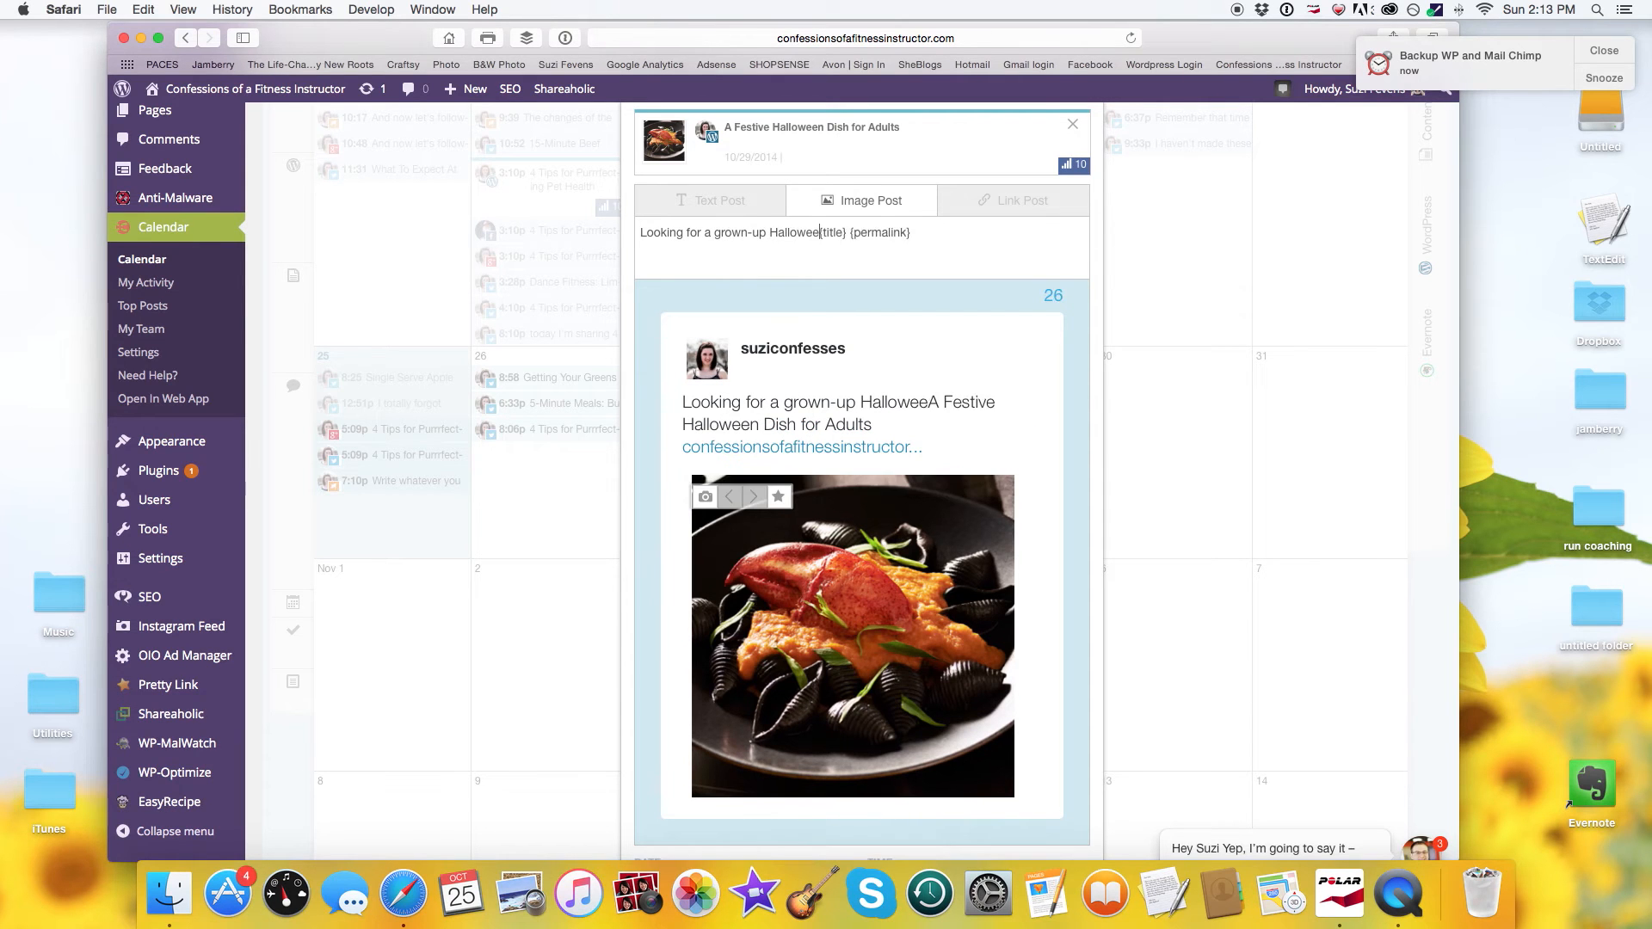
type("? Try ")
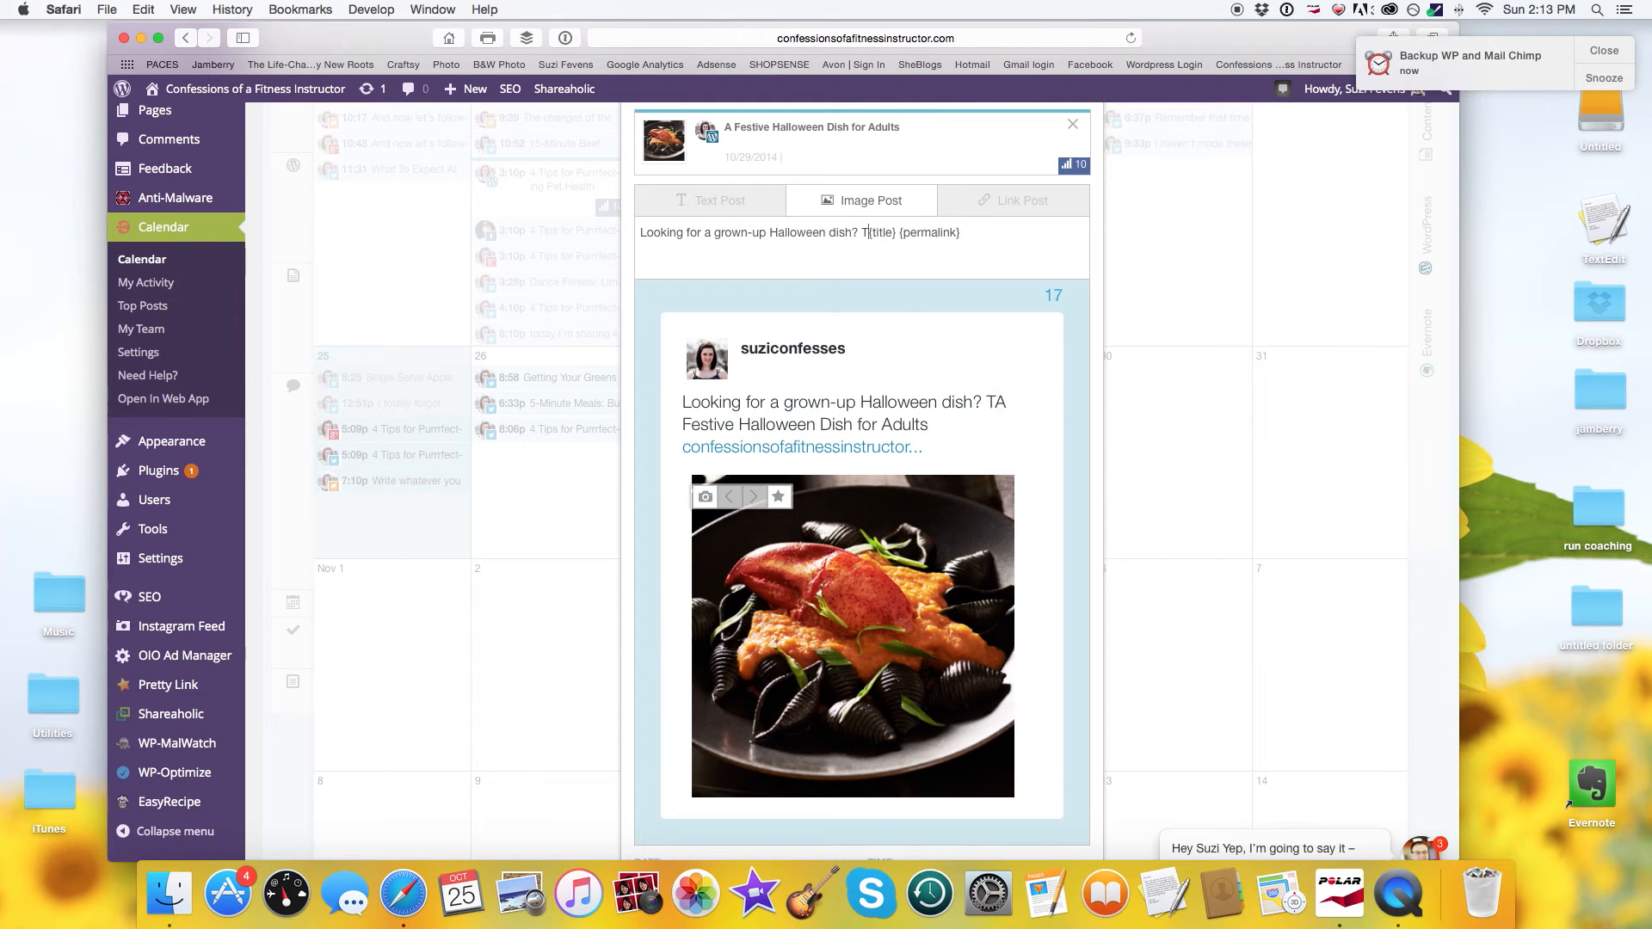
type("this")
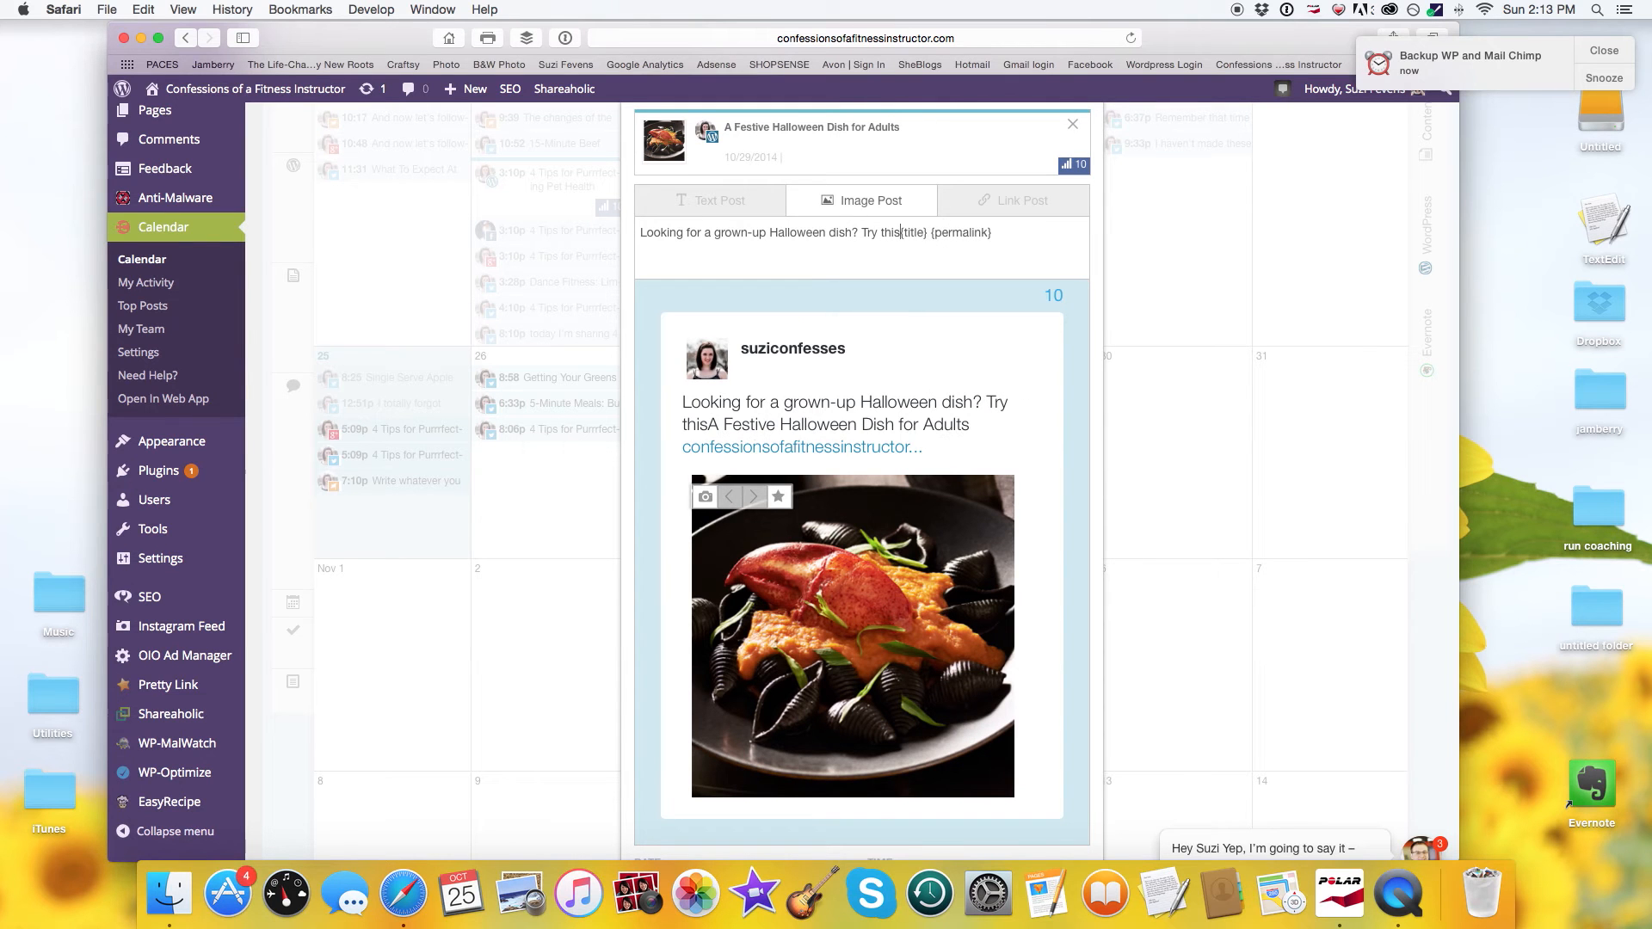
Reword the caption's second sentence before {title} as "Try out this one from @"
key("BackSpace")
key("BackSpace")
key("BackSpace")
key("BackSpace")
key("BackSpace")
key("BackSpace")
key("BackSpace")
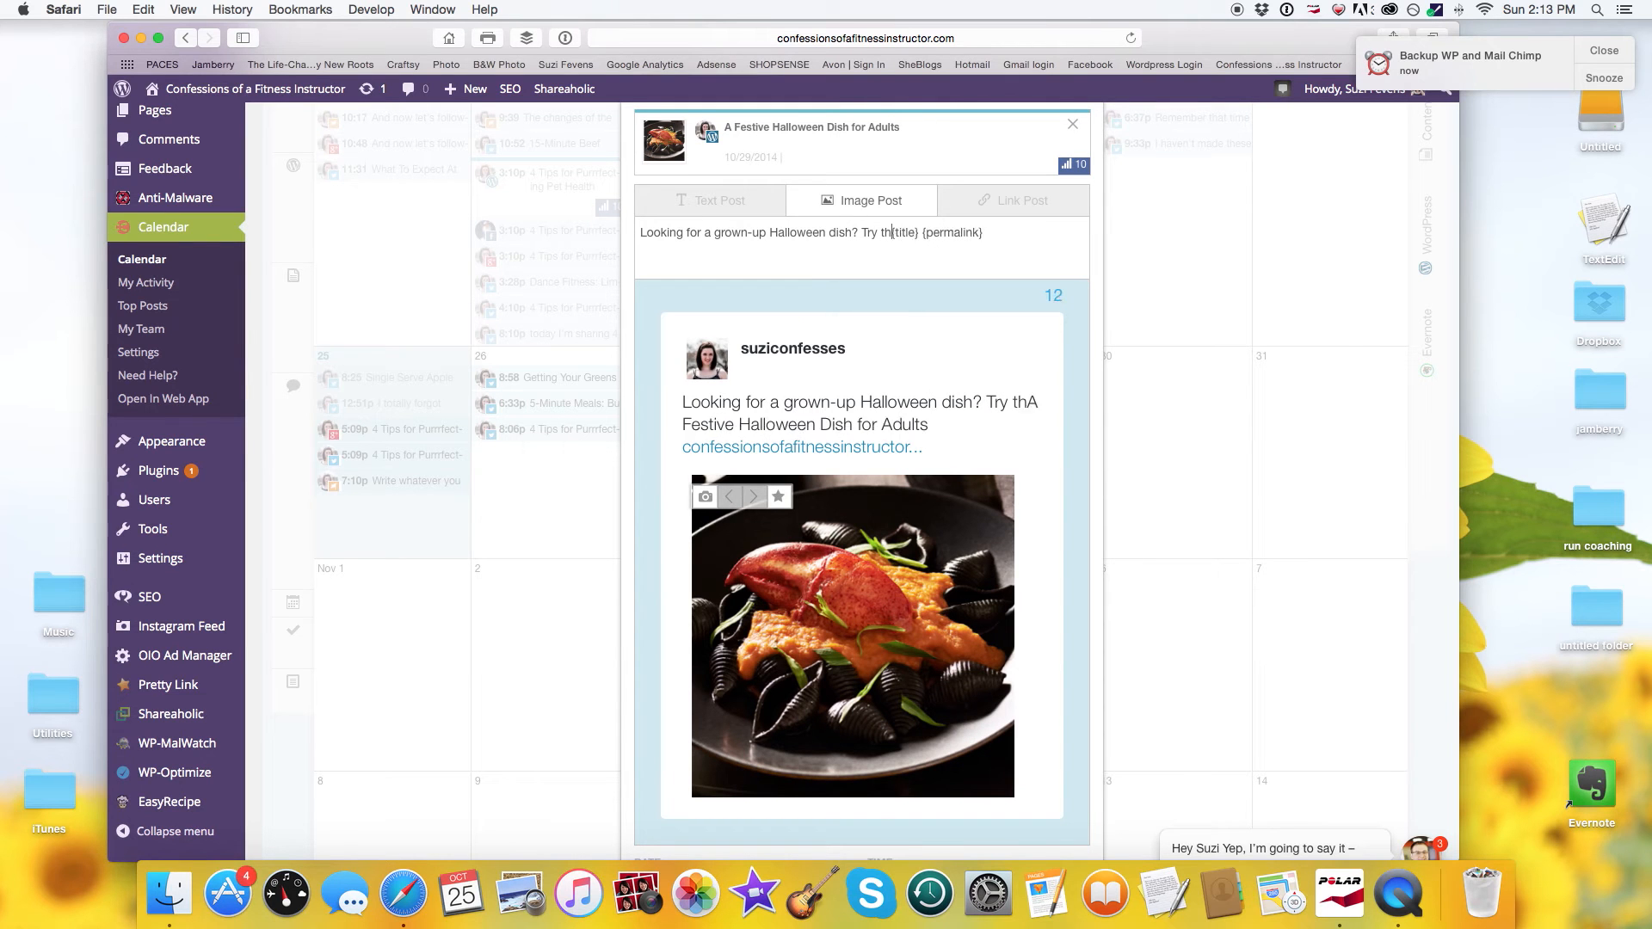
type("ry out this one from @")
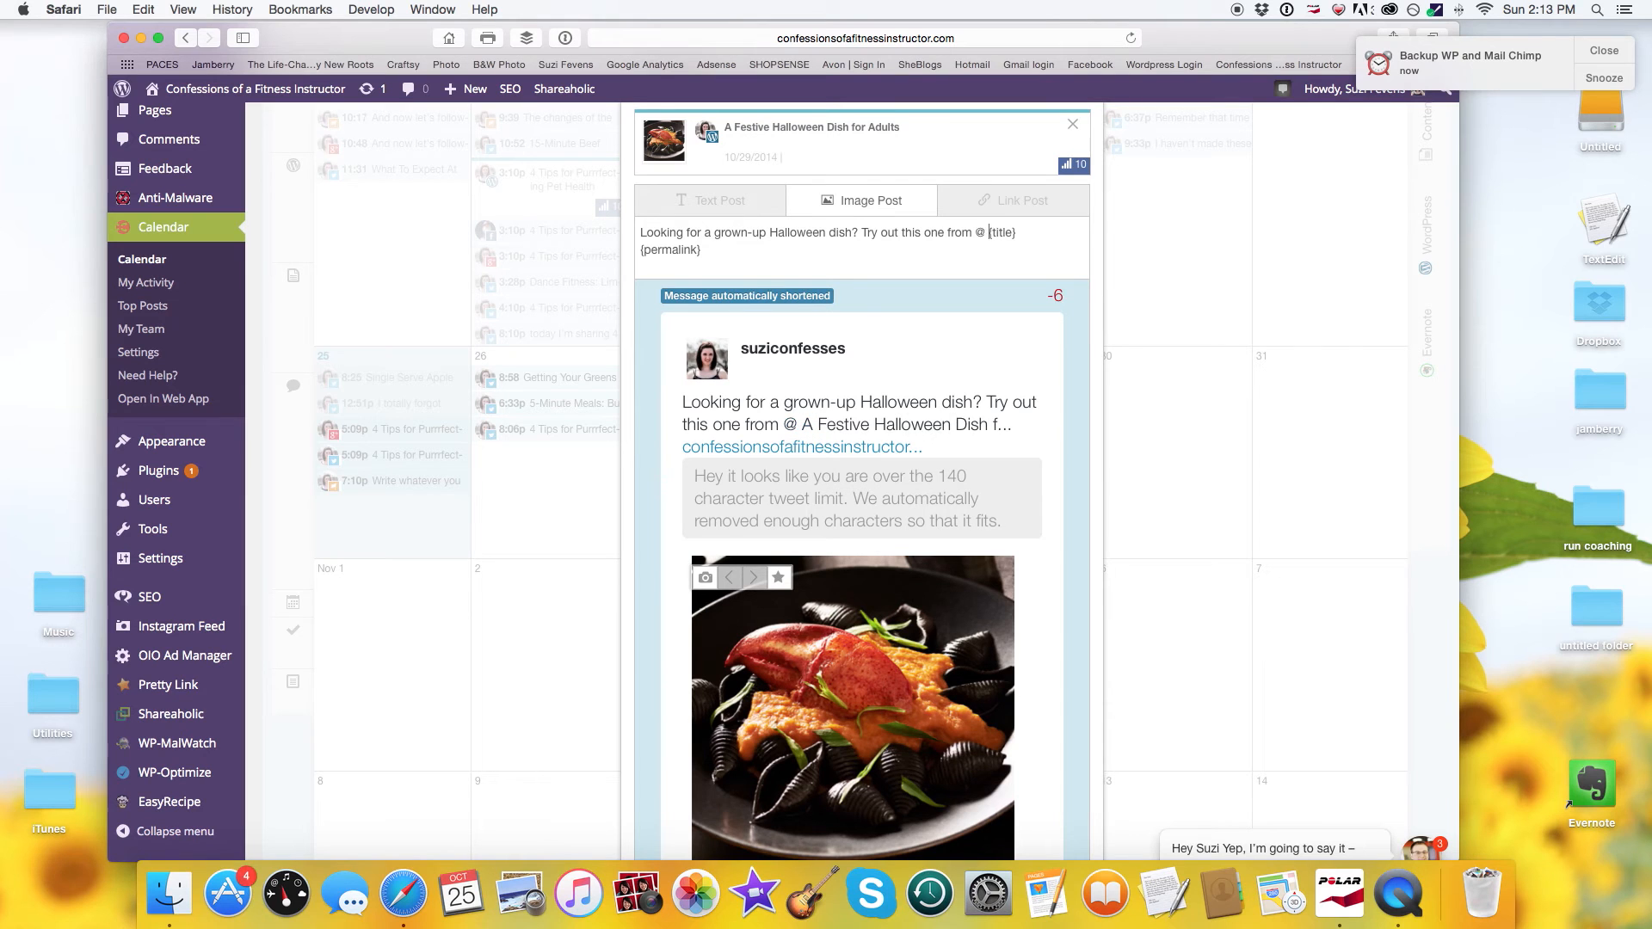
Shorten the Halloween message's caption to "Looking for a grown-up Halloween Dish? {title} {permalink}"
key("BackSpace")
key("BackSpace")
key("BackSpace")
key("BackSpace")
key("BackSpace")
key("BackSpace")
key("BackSpace")
key("BackSpace")
key("BackSpace")
key("BackSpace")
key("BackSpace")
key("BackSpace")
key("BackSpace")
key("BackSpace")
key("BackSpace")
key("BackSpace")
key("BackSpace")
key("BackSpace")
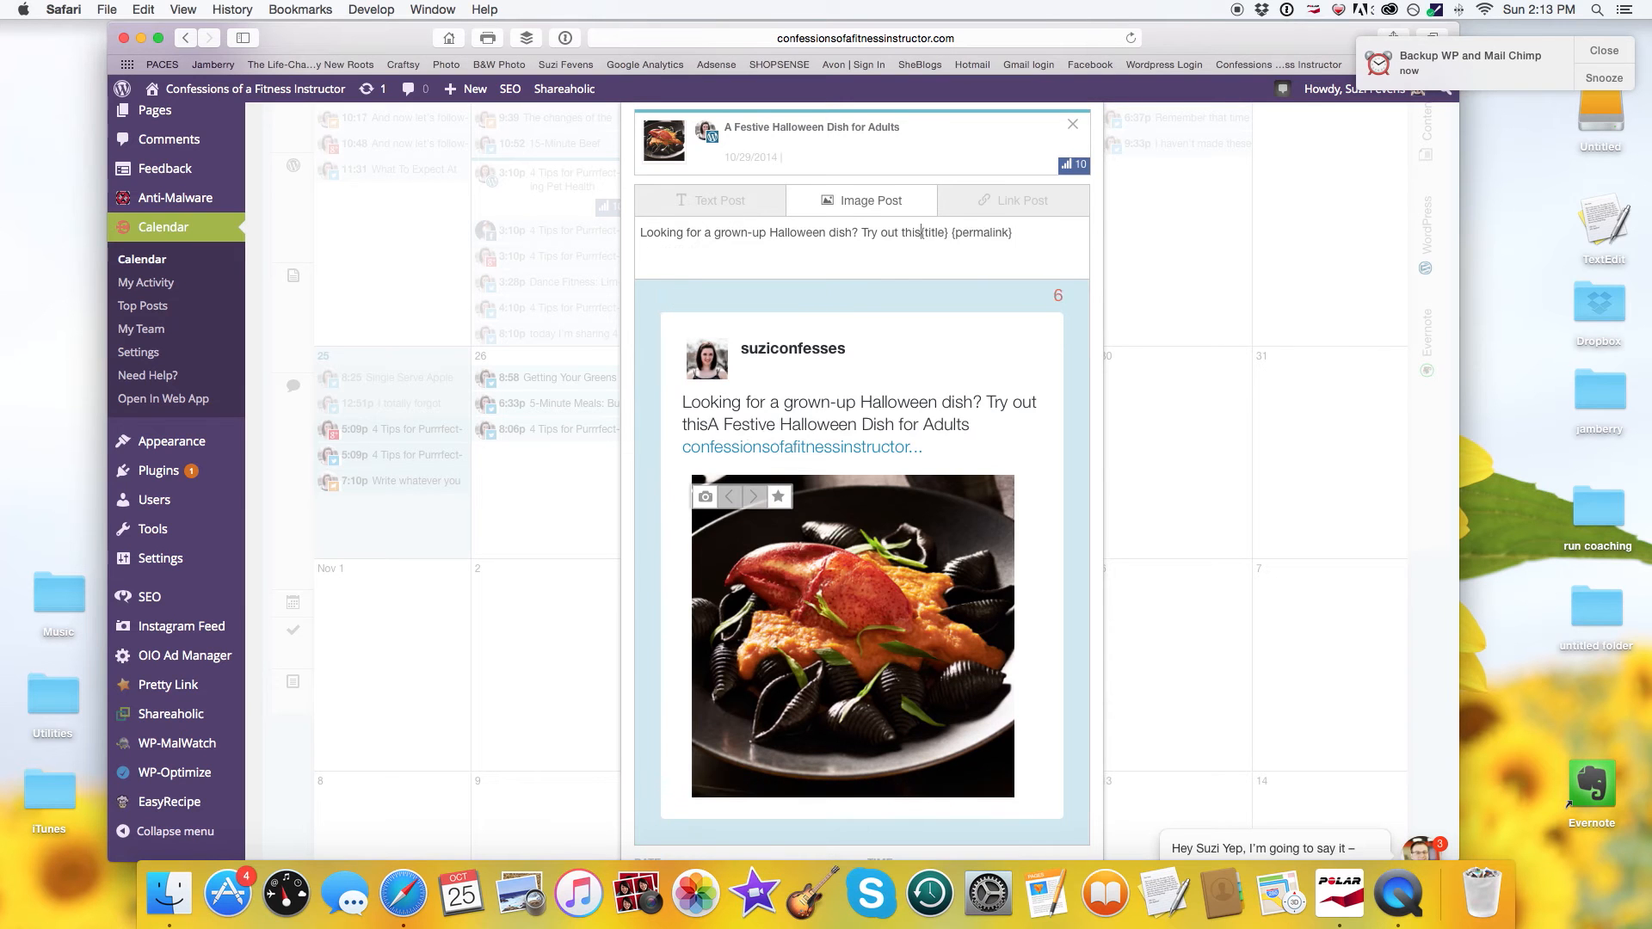
key("BackSpace")
key("BackSpace")
key("BackSpace")
key("BackSpace")
key("BackSpace")
key("BackSpace")
key("BackSpace")
key("BackSpace")
key("BackSpace")
key("BackSpace")
key("BackSpace")
key("BackSpace")
key("BackSpace")
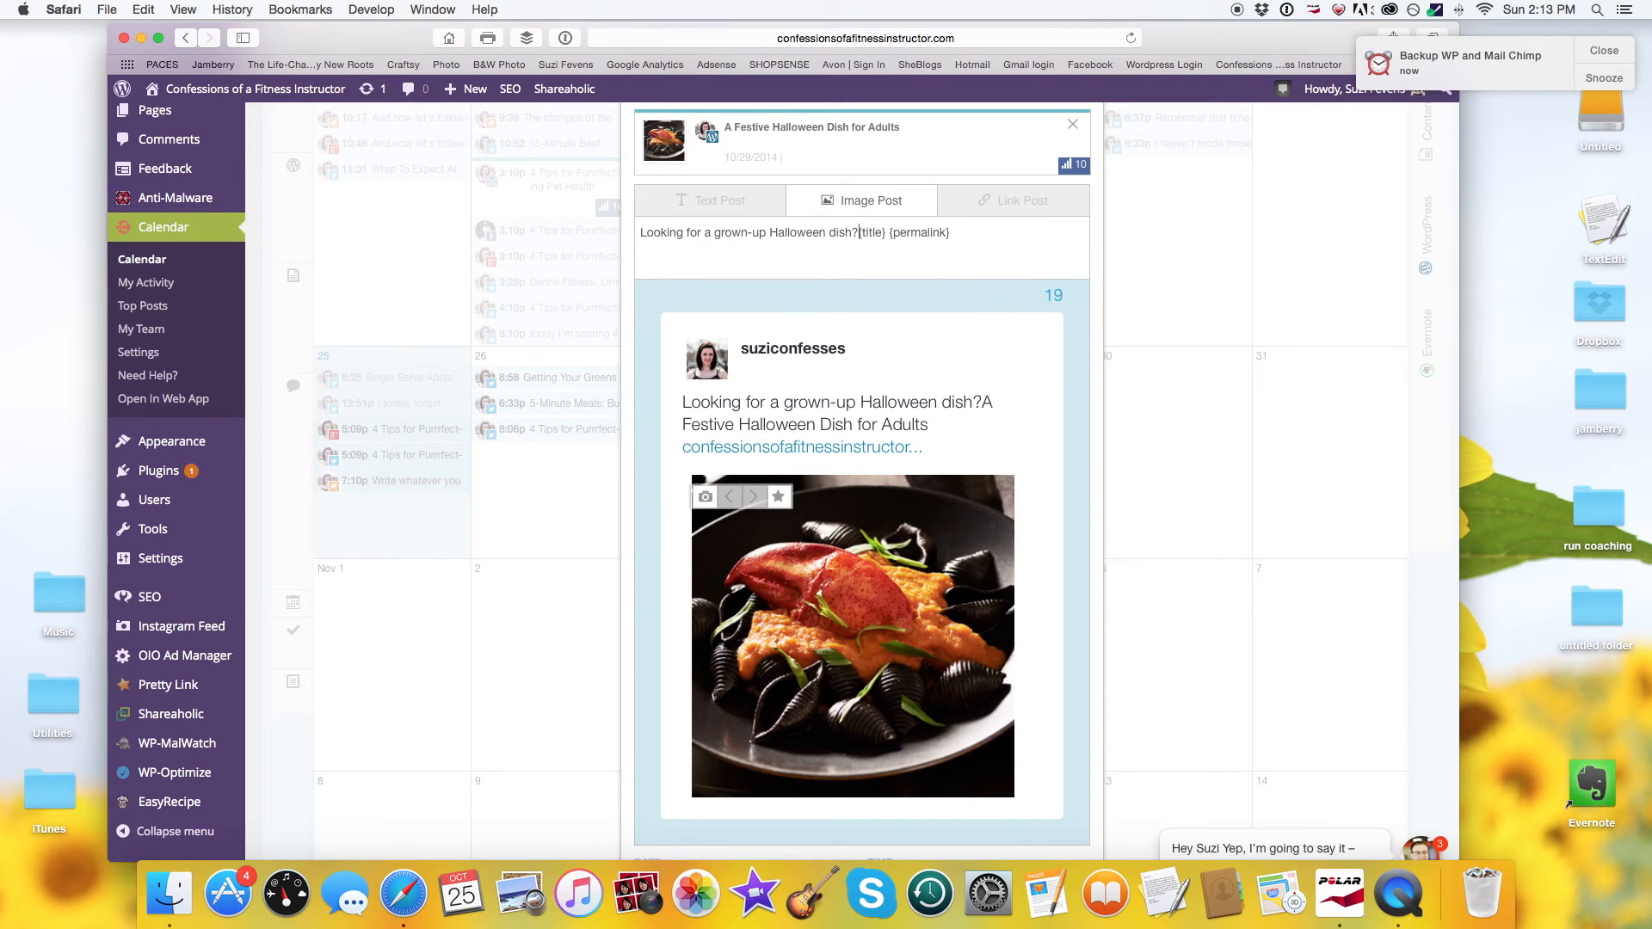
key("BackSpace")
key("BackSpace")
key("BackSpace")
key("BackSpace")
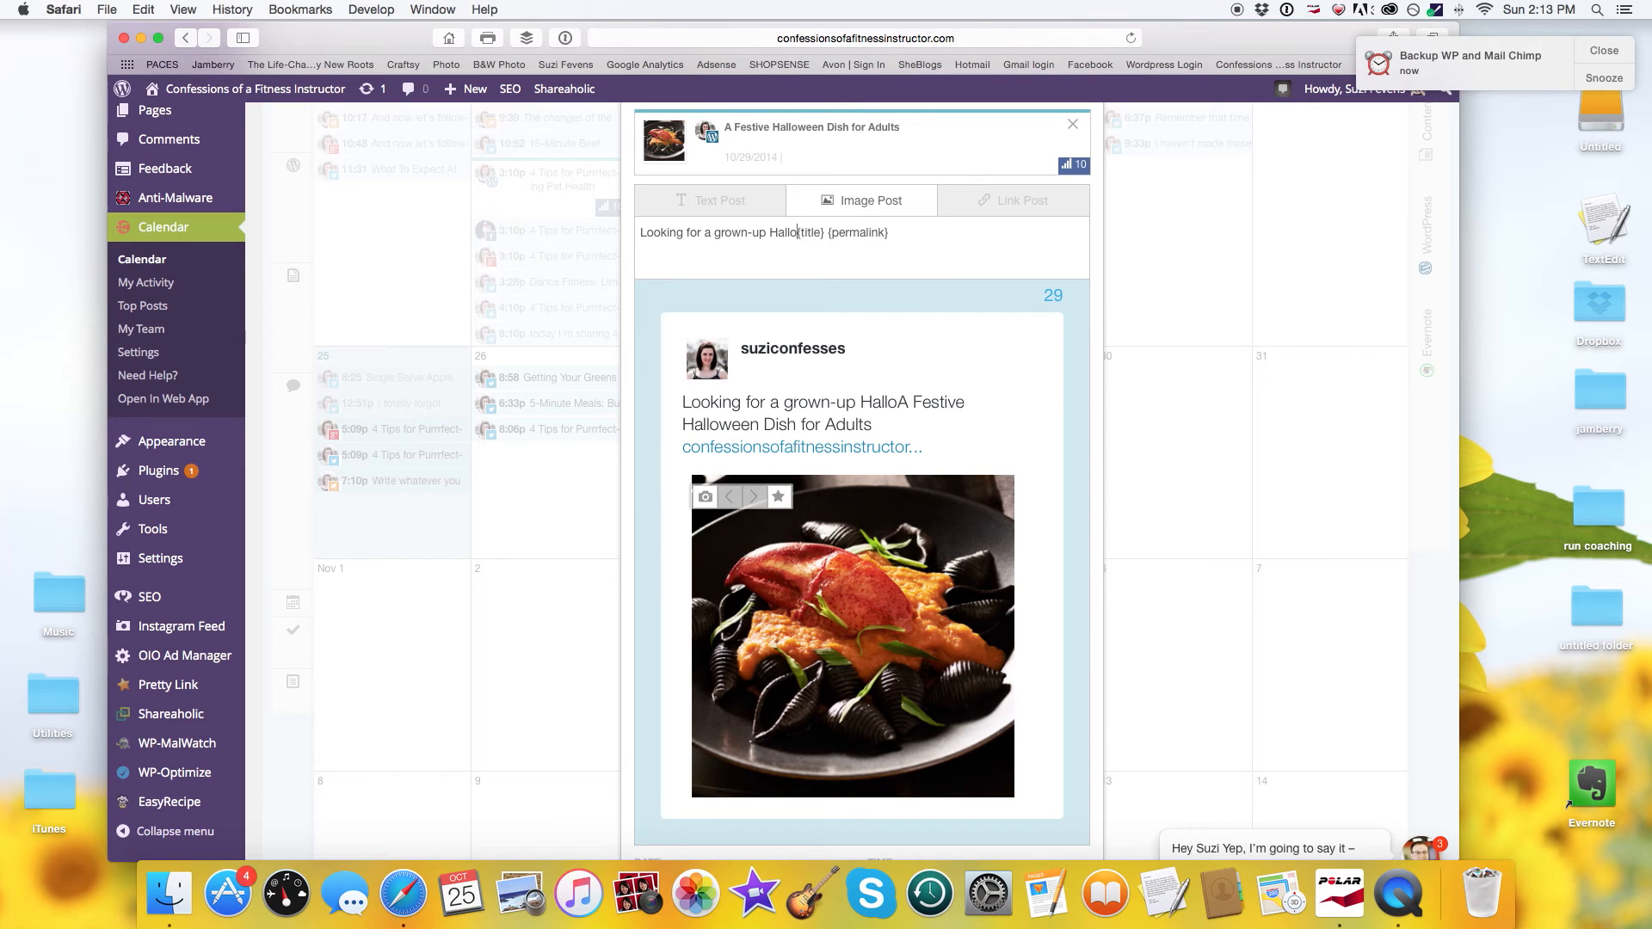
type("ween Dish? {title} {permalink} ")
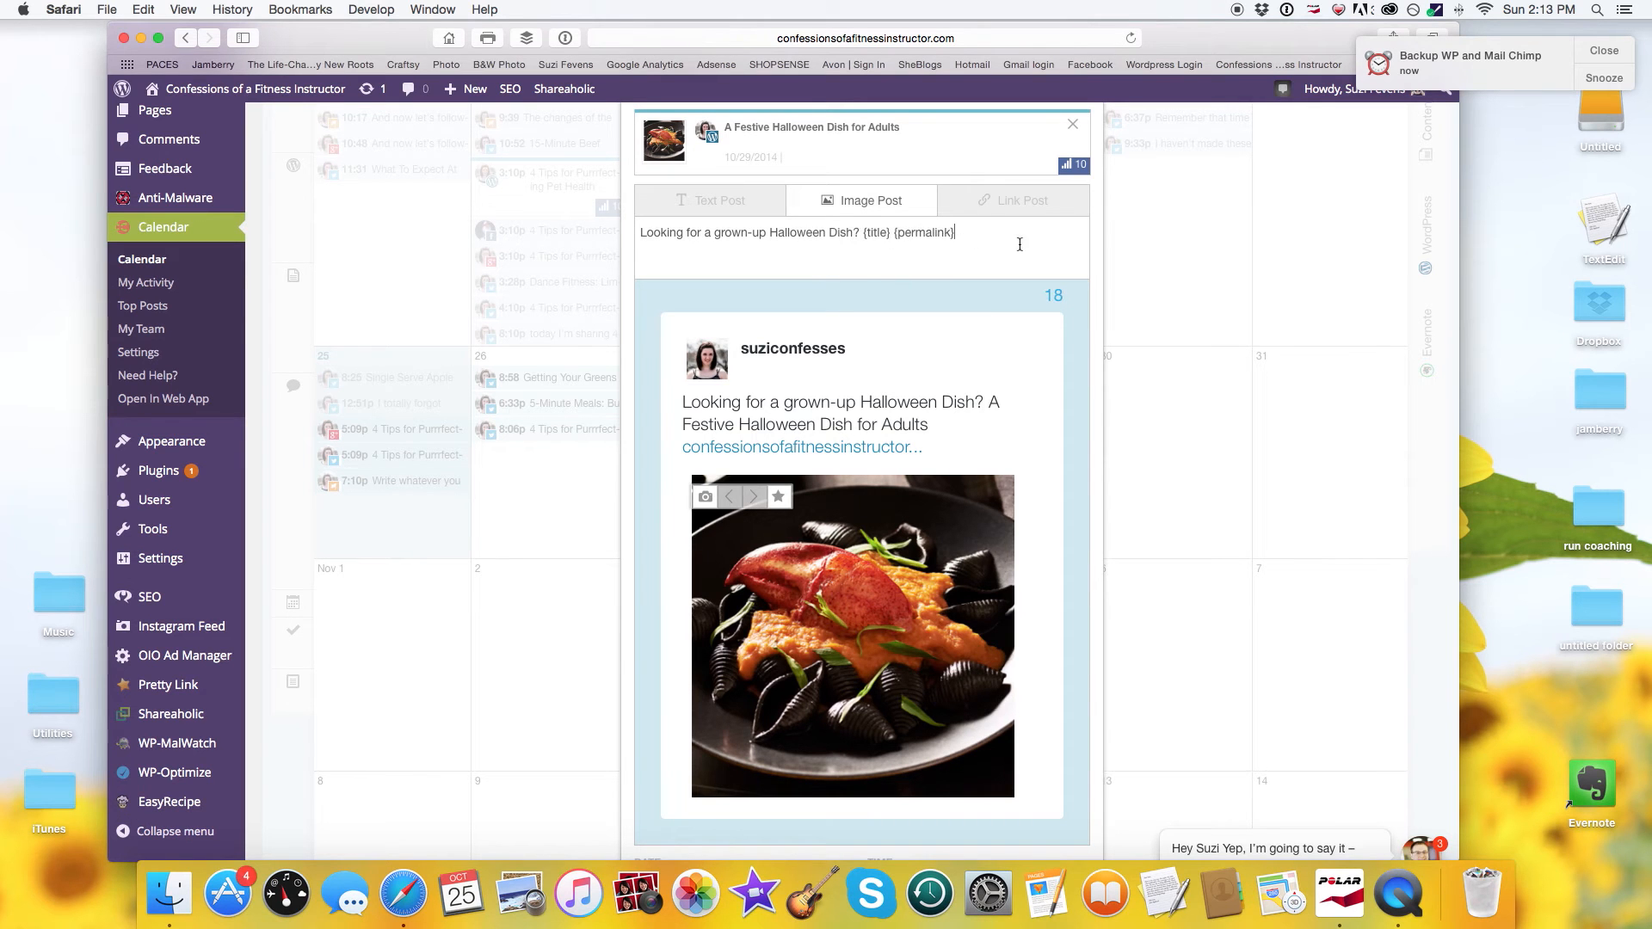
type("@preschoice #pcdi")
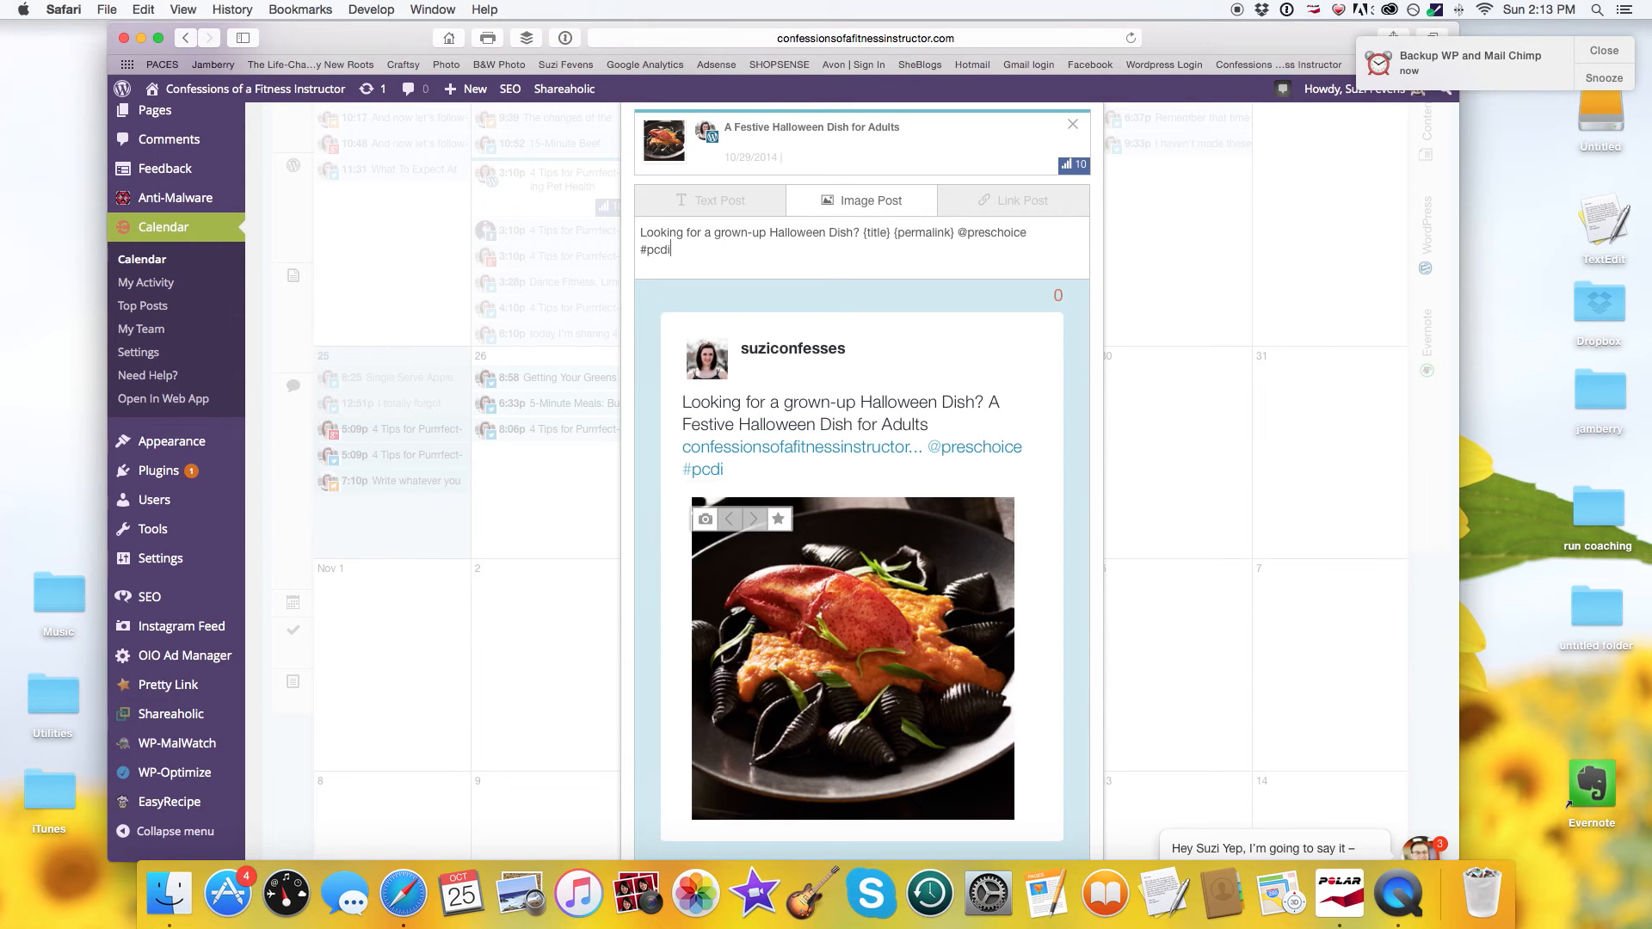
key("BackSpace")
key("BackSpace")
key("BackSpace")
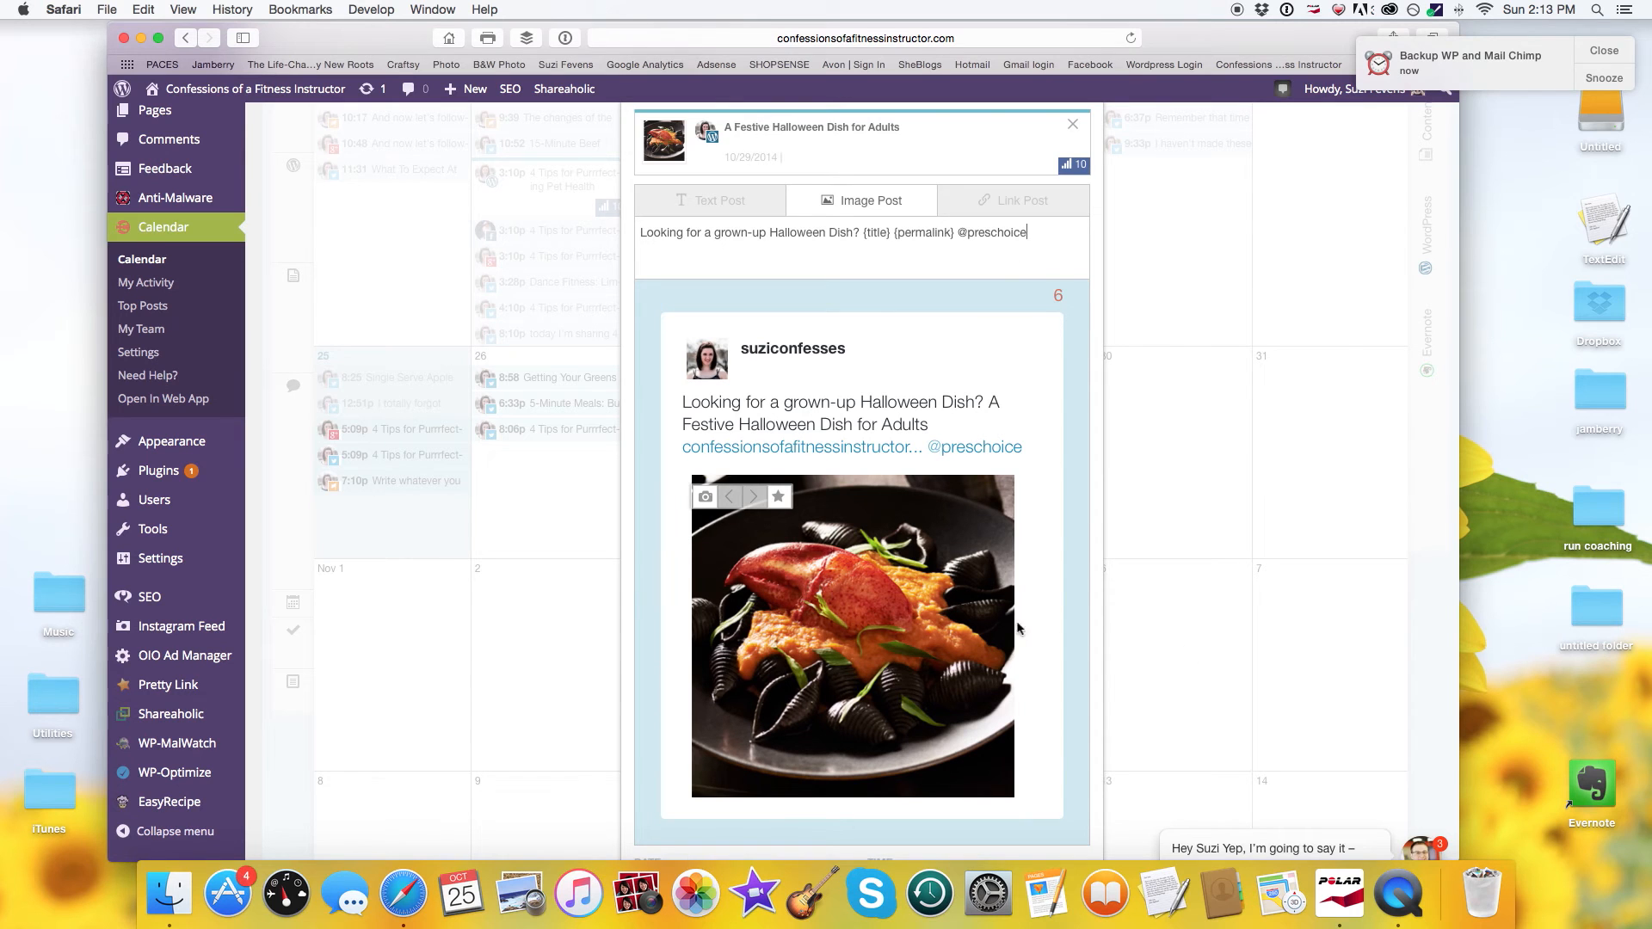
Set the message's time to between 3pm and 10pm and add the post to the calendar
scroll(895, 600, "down", 2)
left_click(951, 795)
left_click(952, 745)
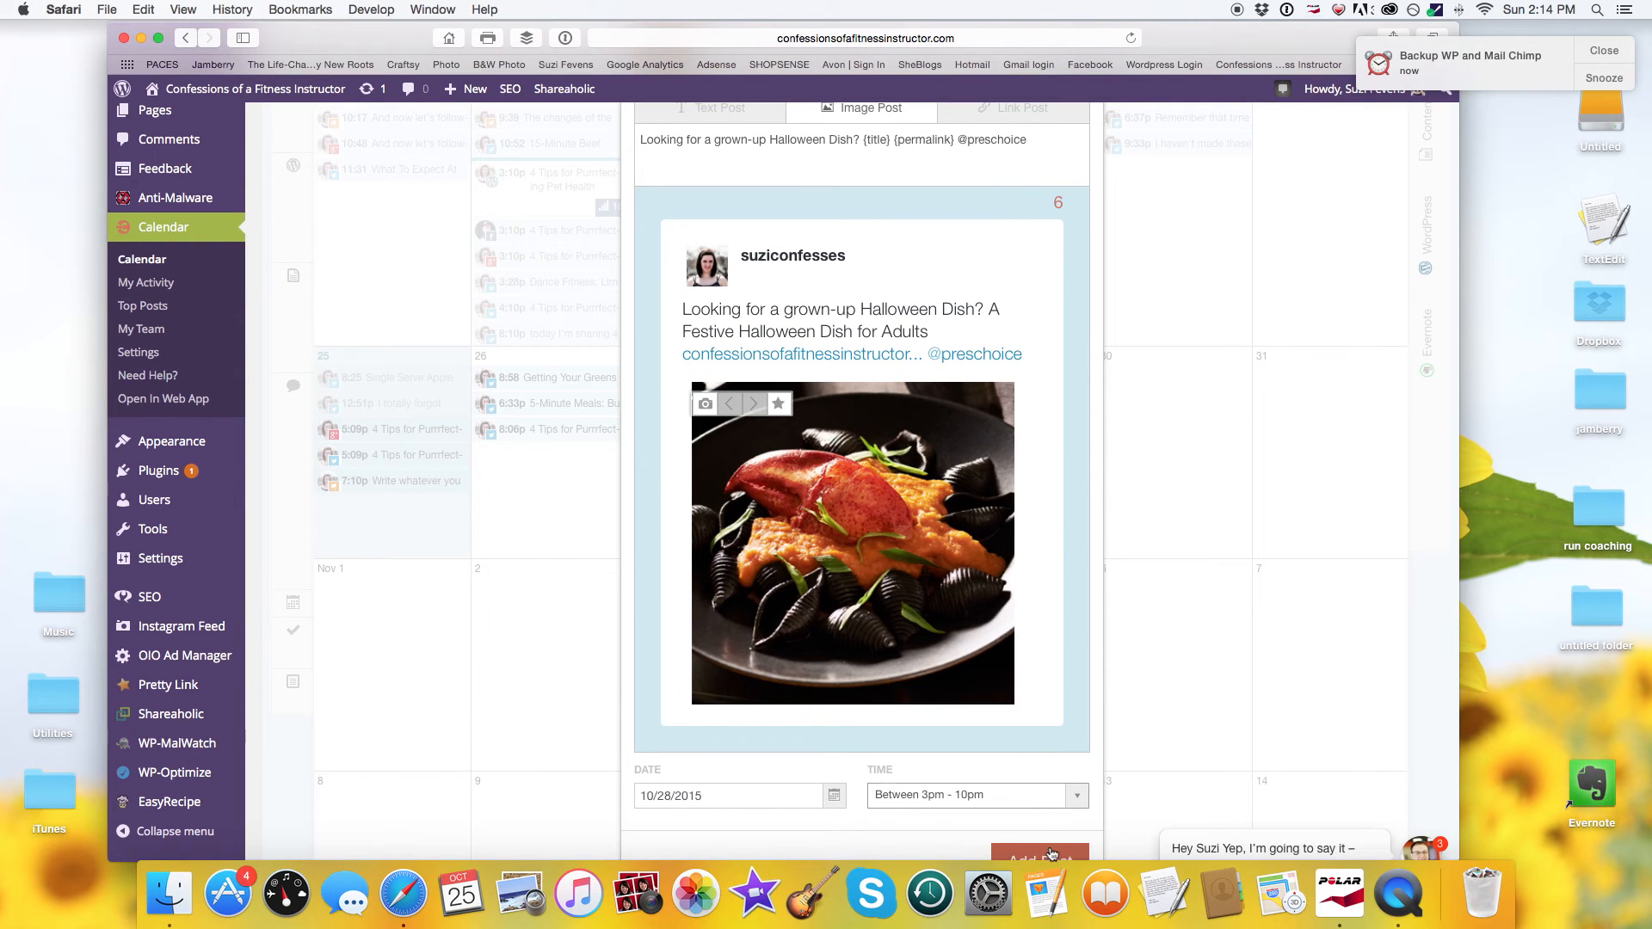
left_click(1057, 853)
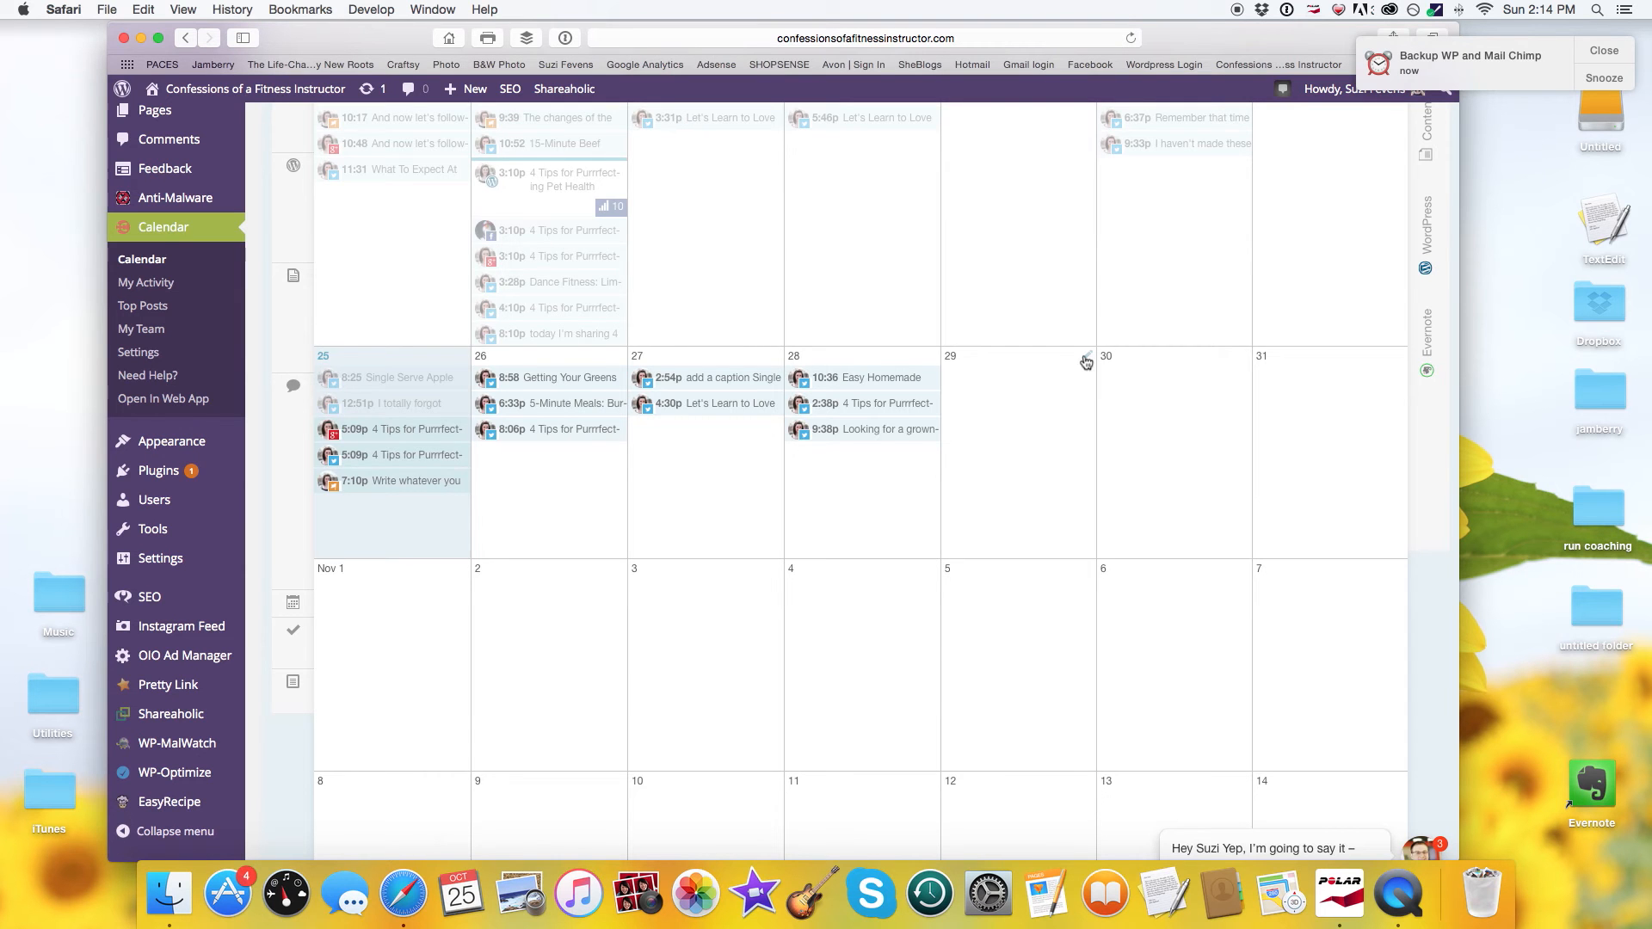
Start a new social message for 10/29/2015 using the Twitter profile
left_click(1089, 355)
left_click(867, 201)
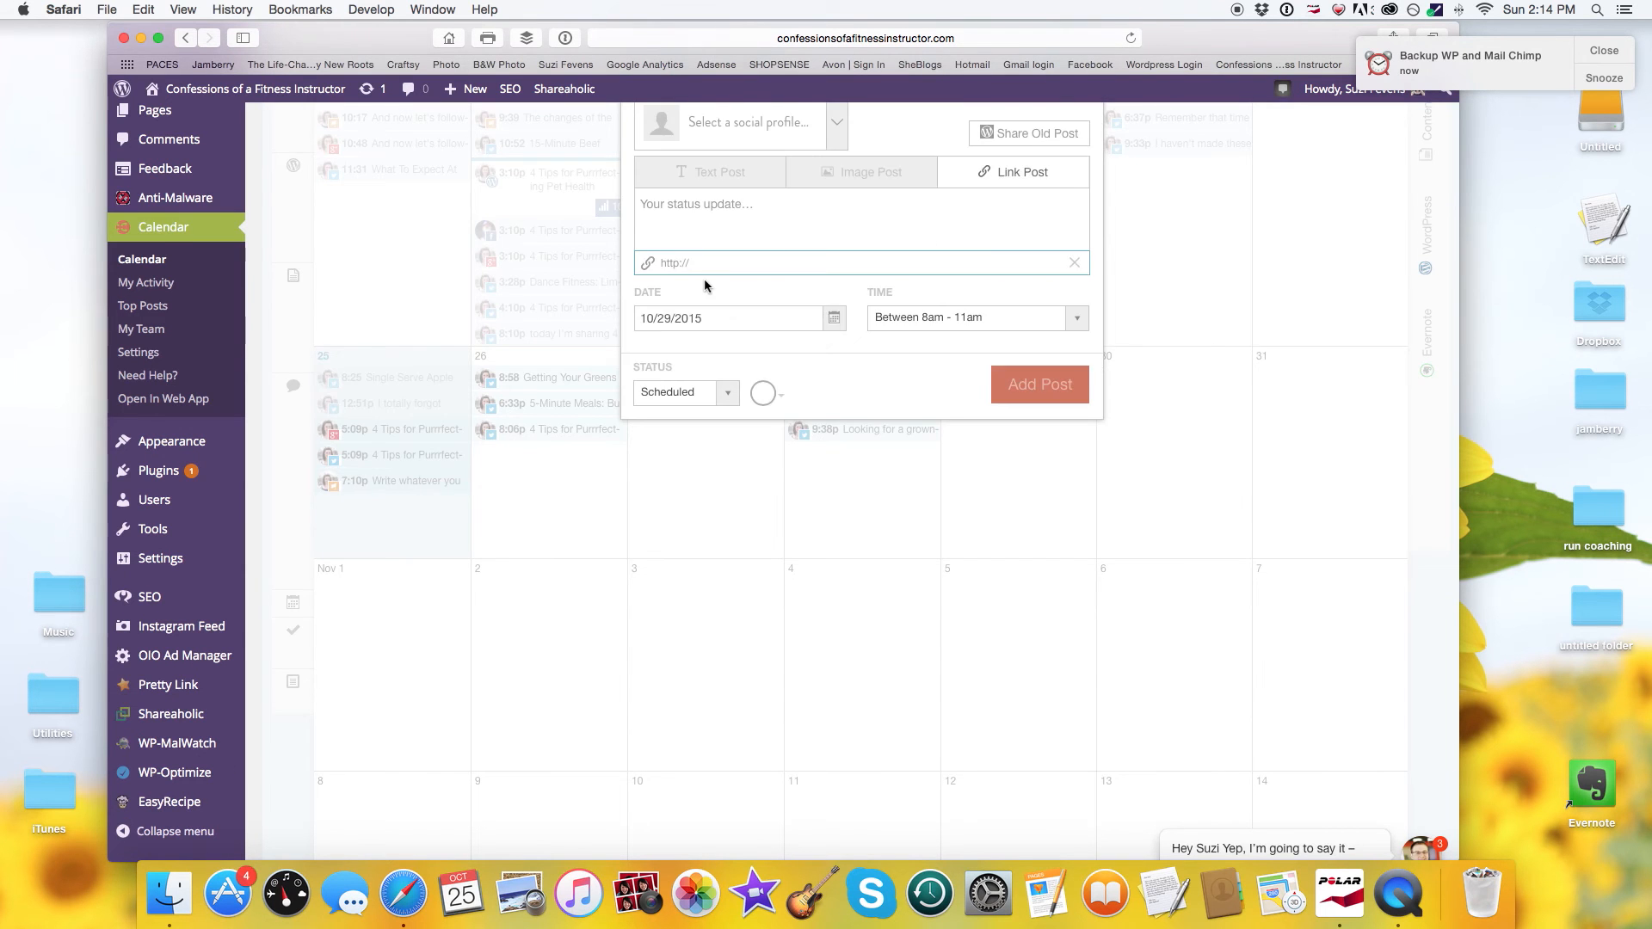
scroll(706, 280, "up", 4)
left_click(730, 301)
scroll(746, 383, "down", 3)
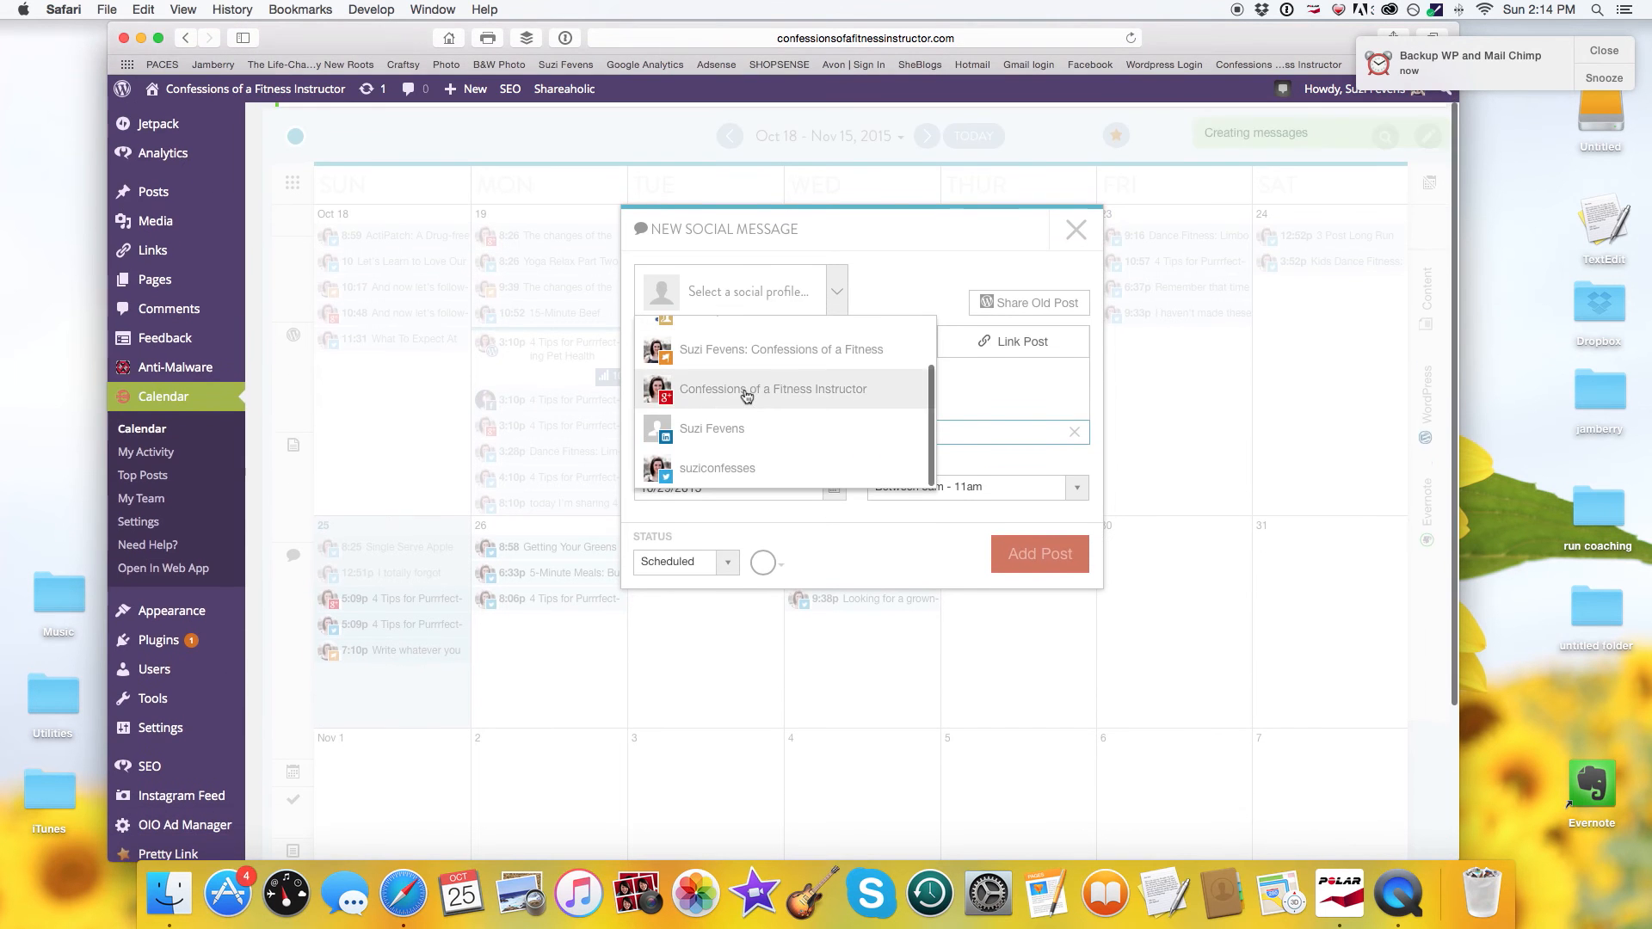
left_click(748, 472)
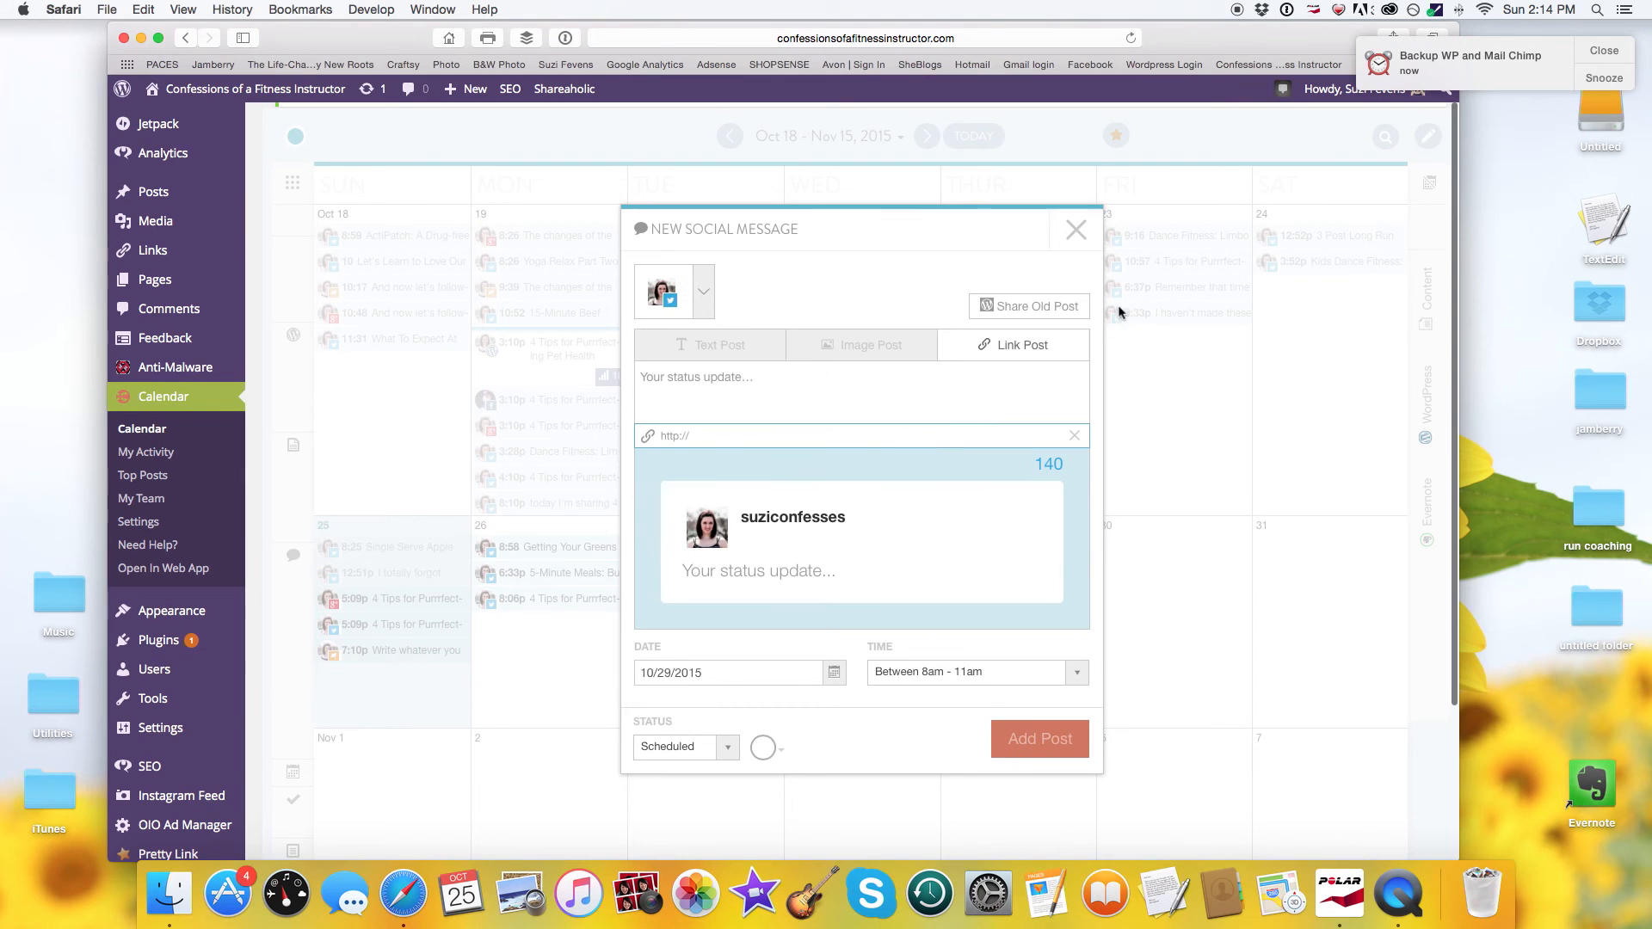
Search the old posts for "christmas" and attach "Christmas Baking Made Easy with President's Choice" as an image post
left_click(982, 310)
left_click(768, 332)
type("christmas")
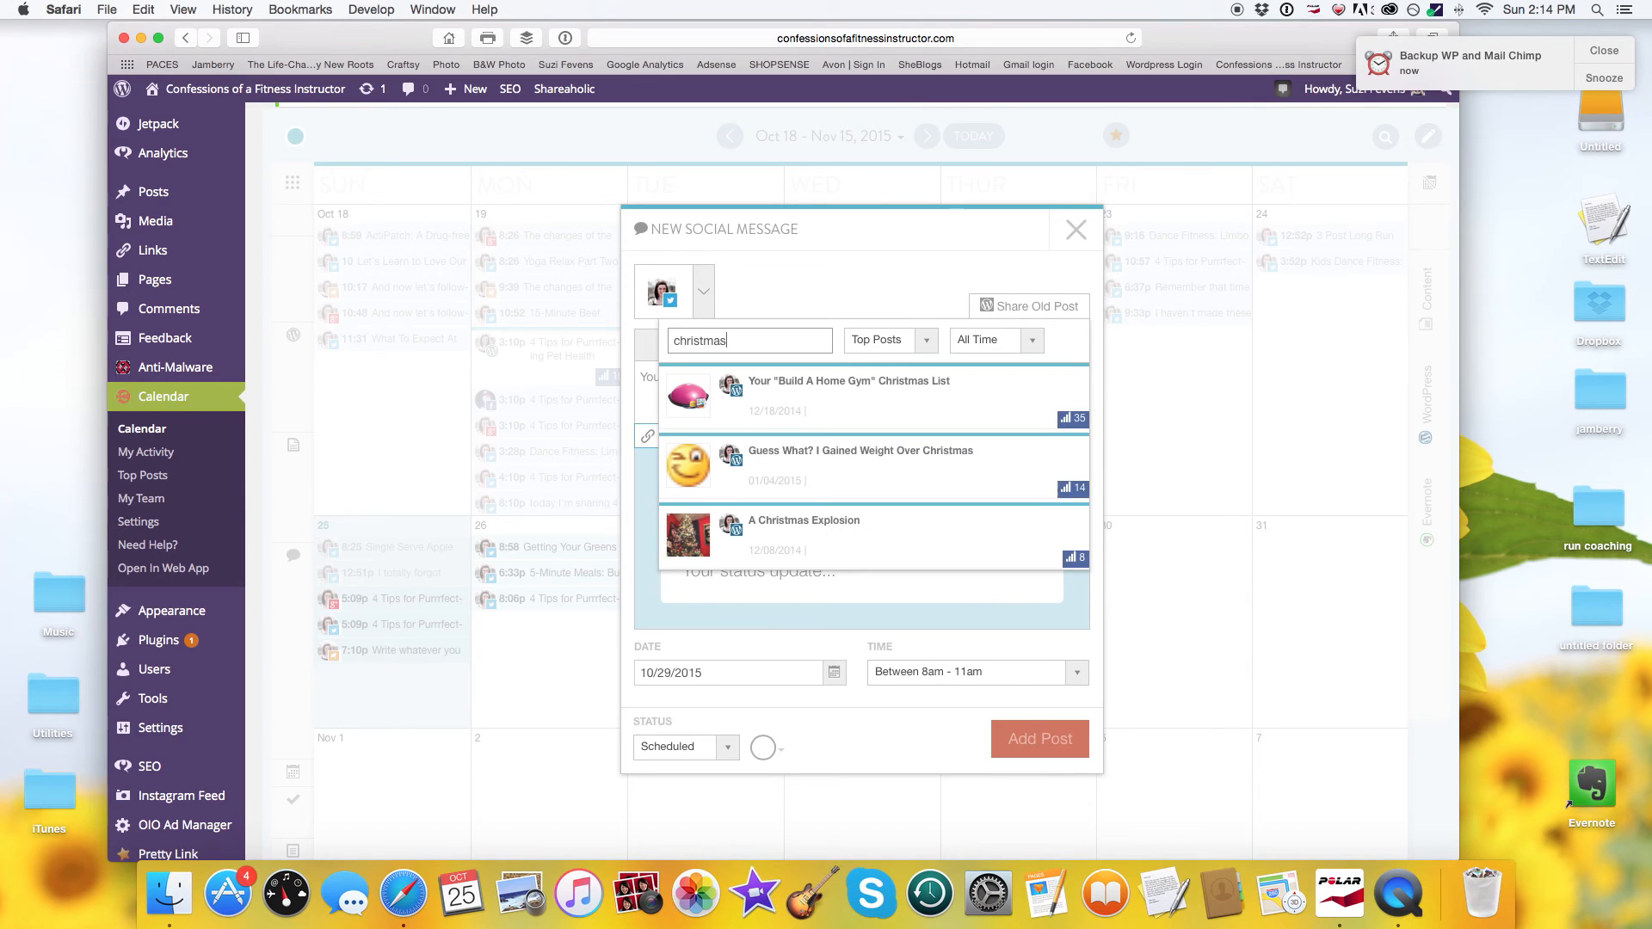
scroll(868, 469, "down", 3)
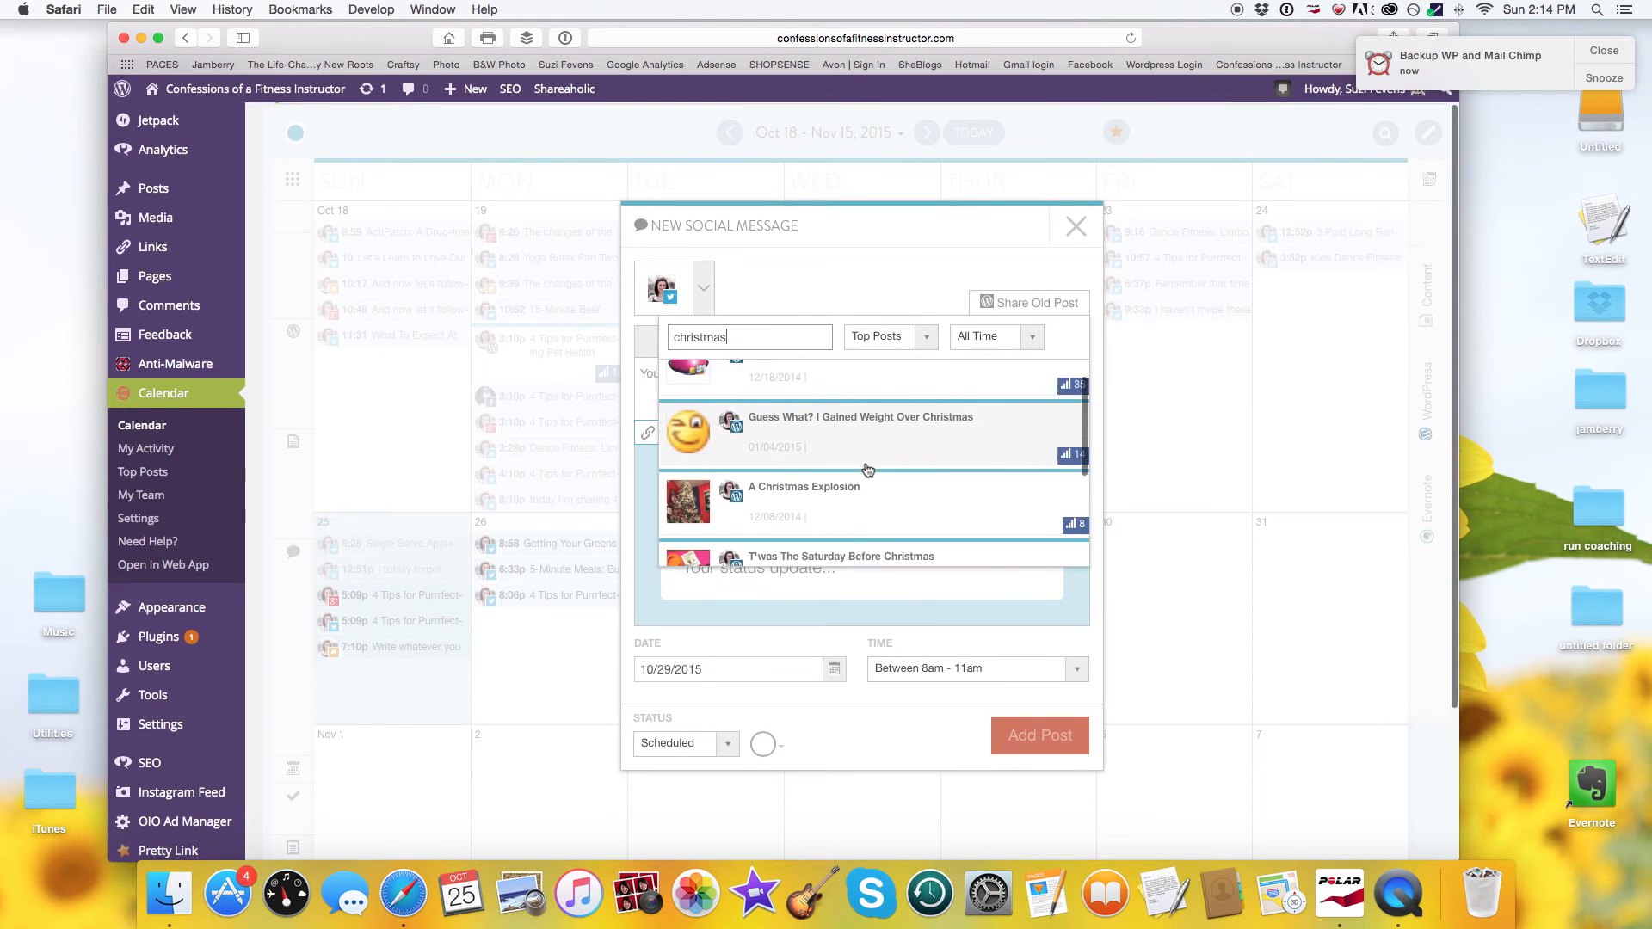
scroll(908, 445, "down", 3)
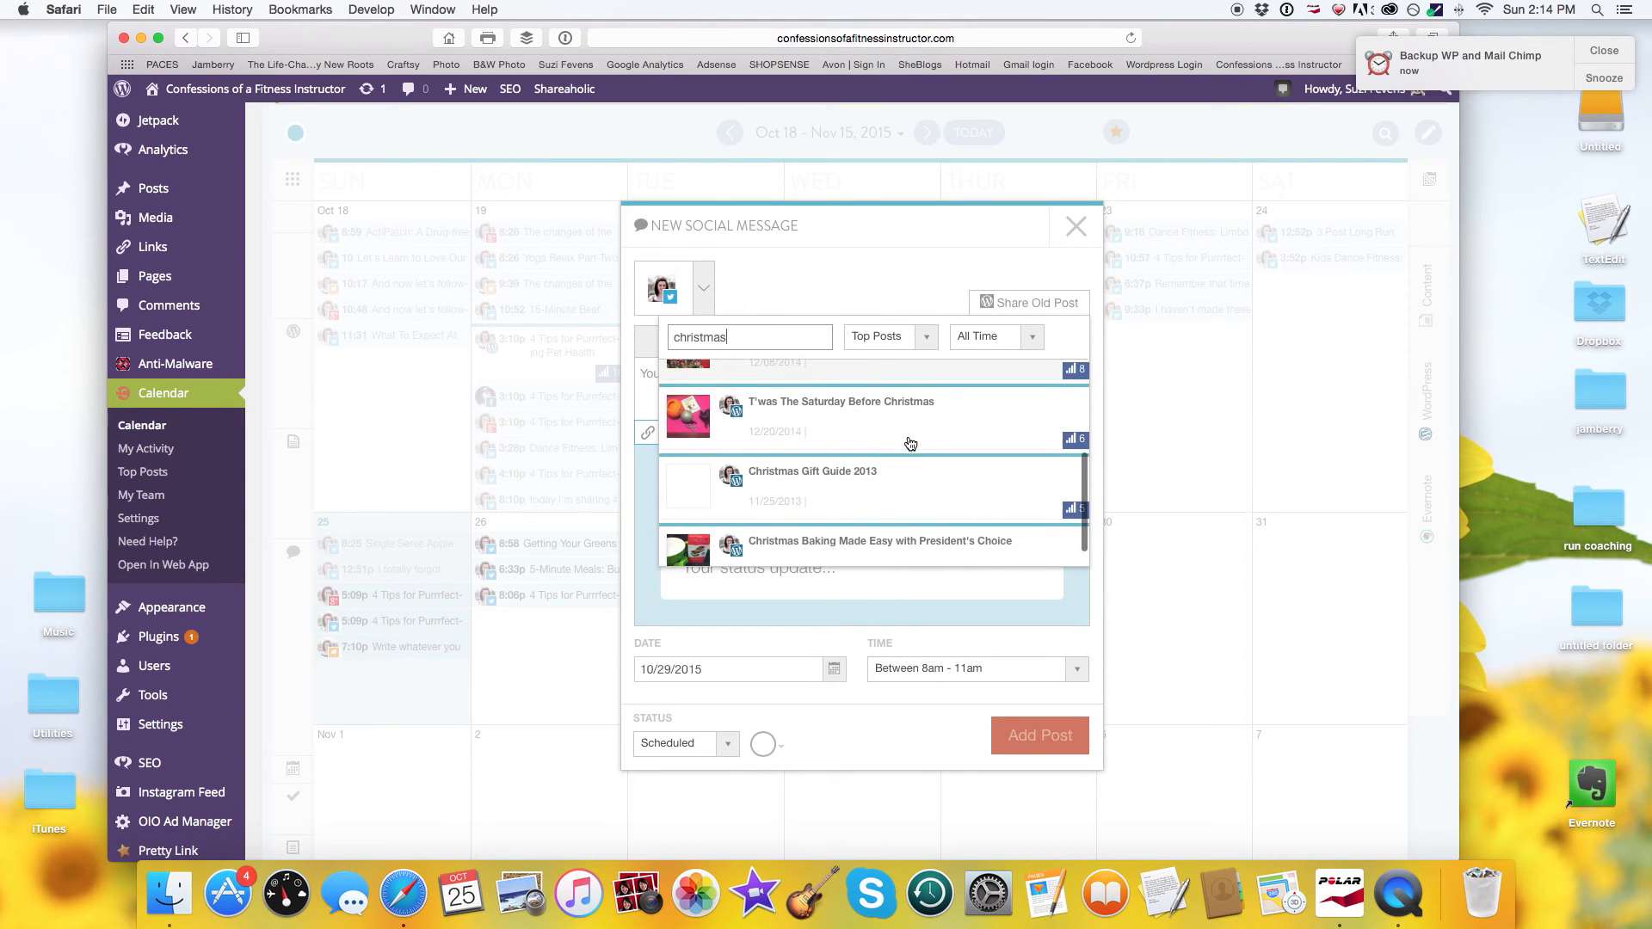
scroll(911, 443, "down", 4)
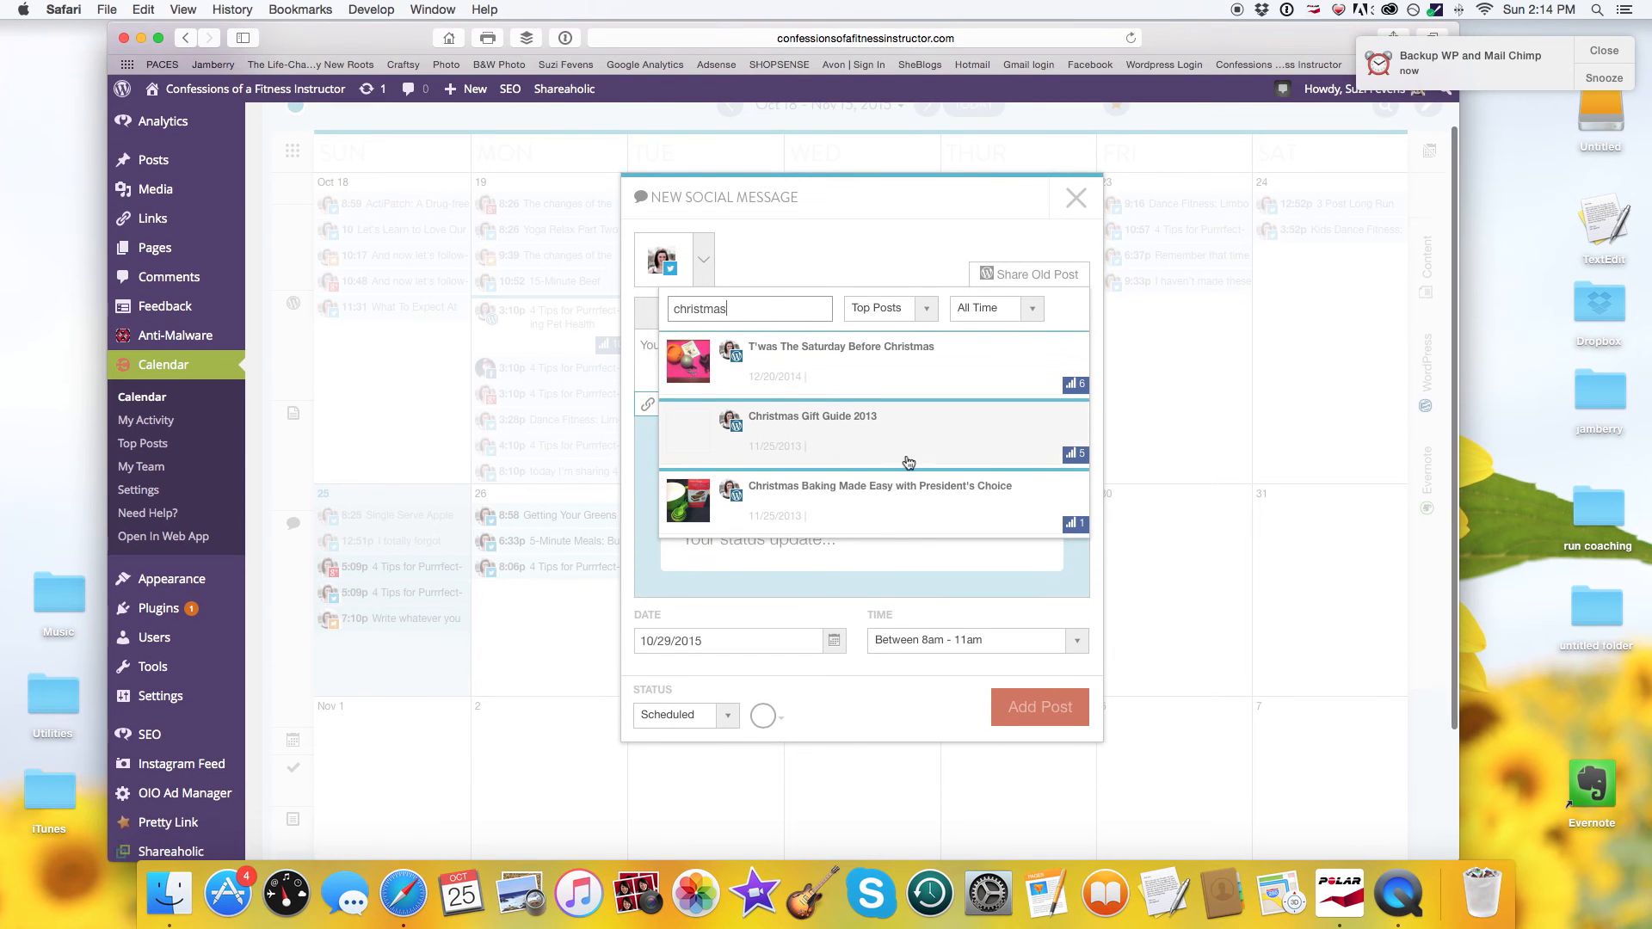
left_click(898, 502)
left_click(881, 388)
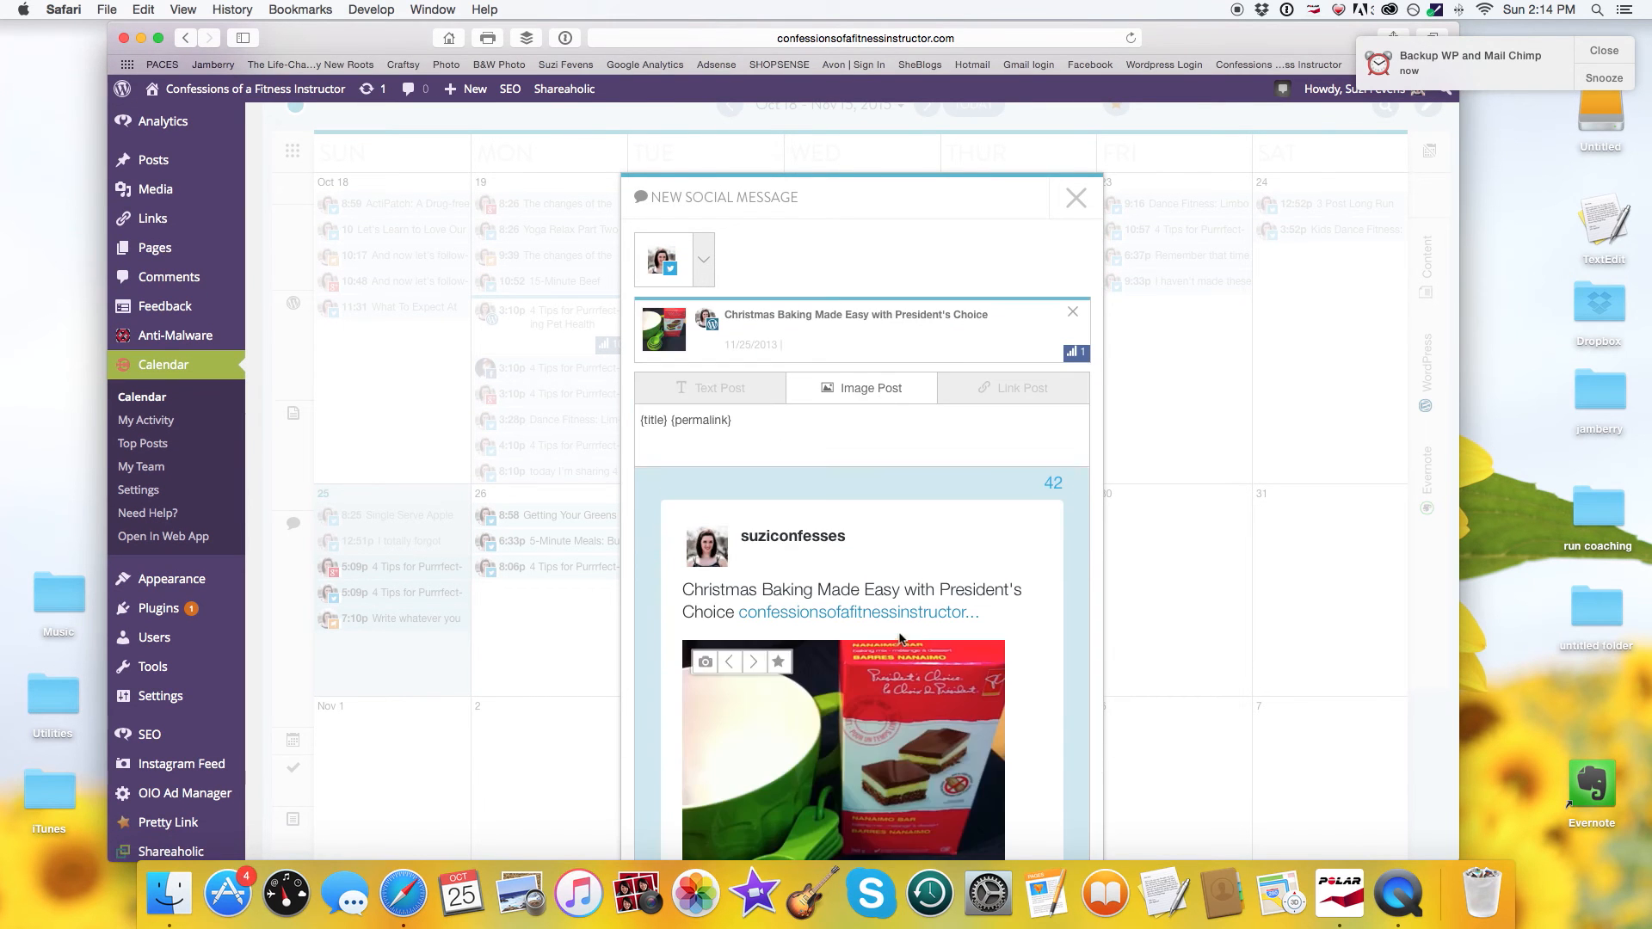
Add the Christmas baking post to 10/29/2015 with the time kept between 8am and 11am
scroll(899, 639, "down", 5)
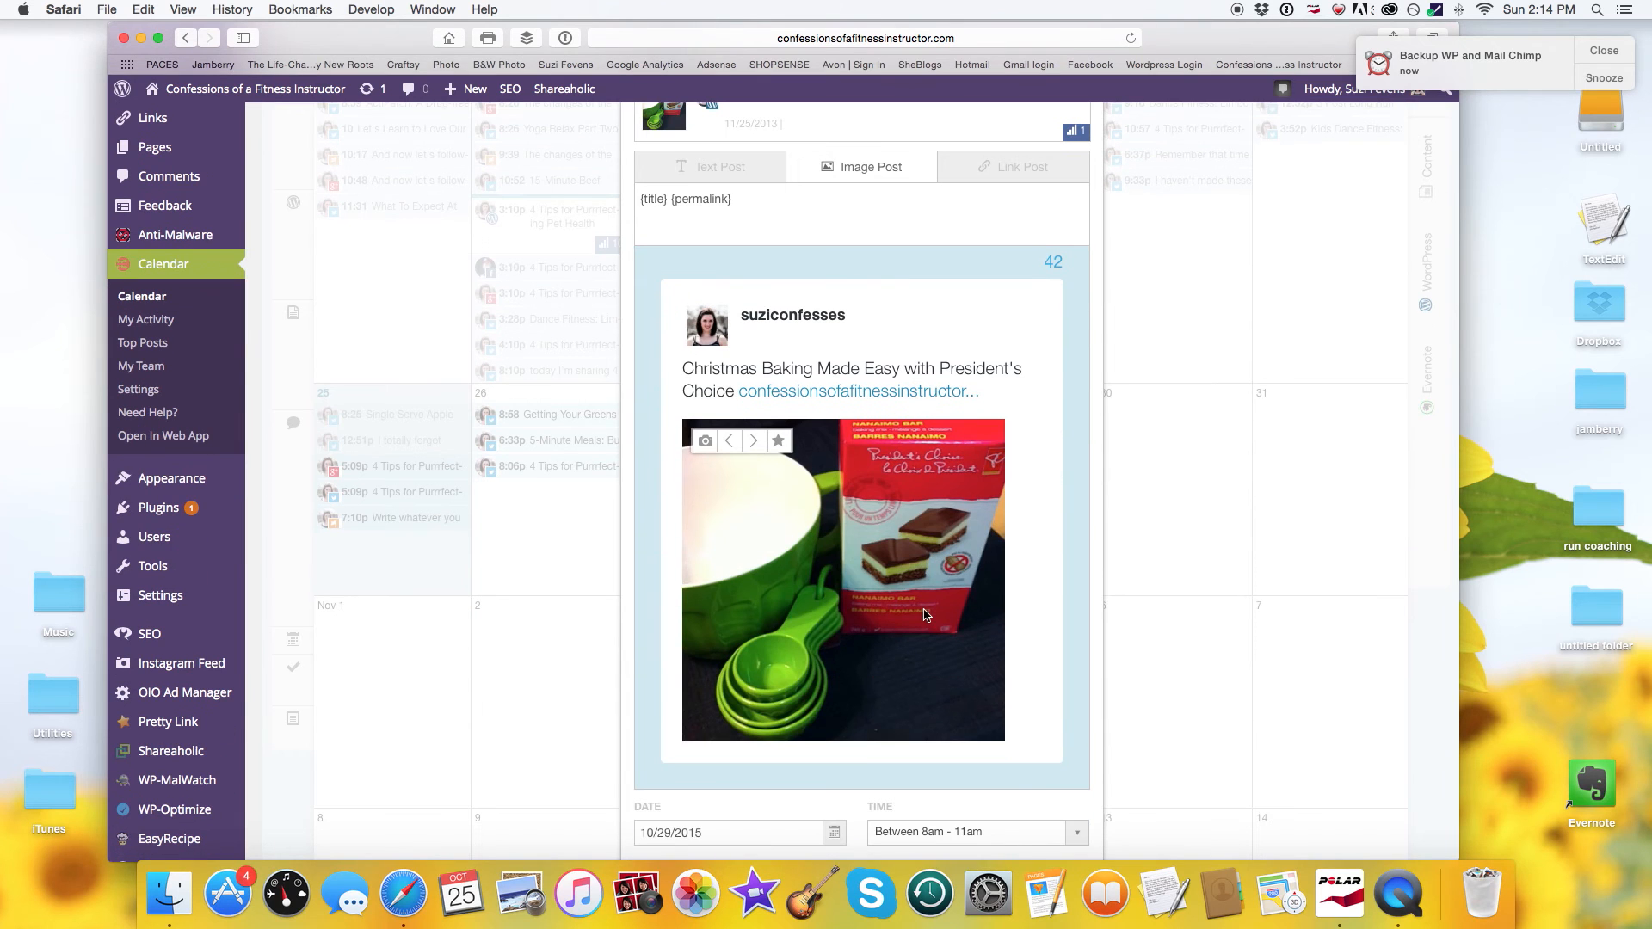
scroll(913, 395, "down", 3)
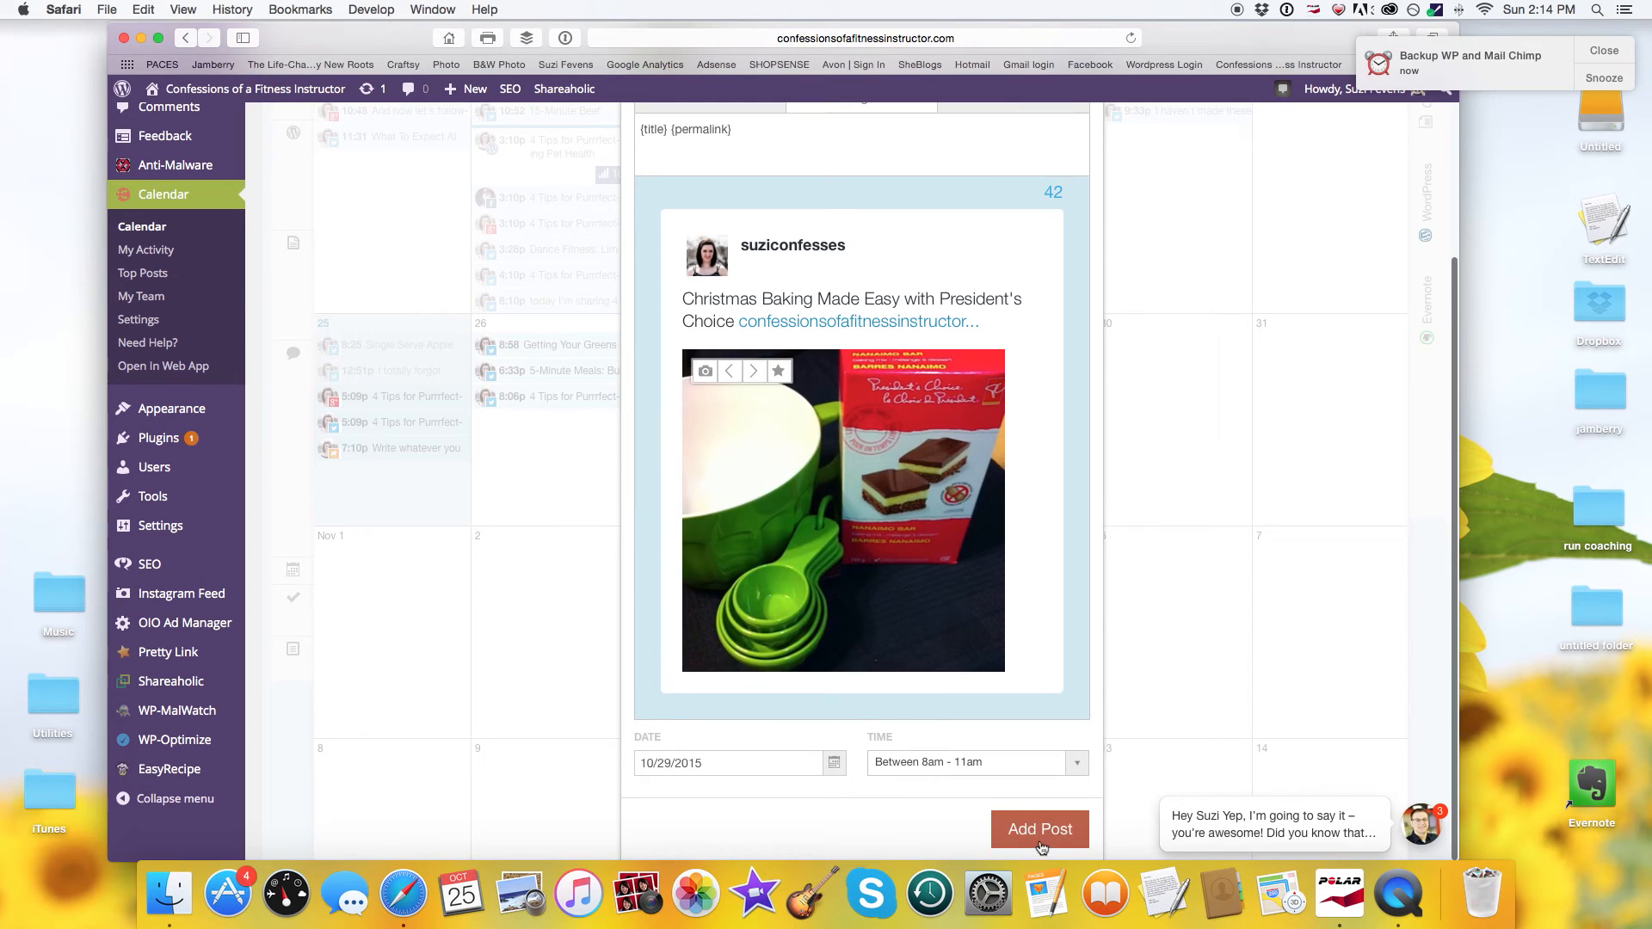
left_click(1027, 831)
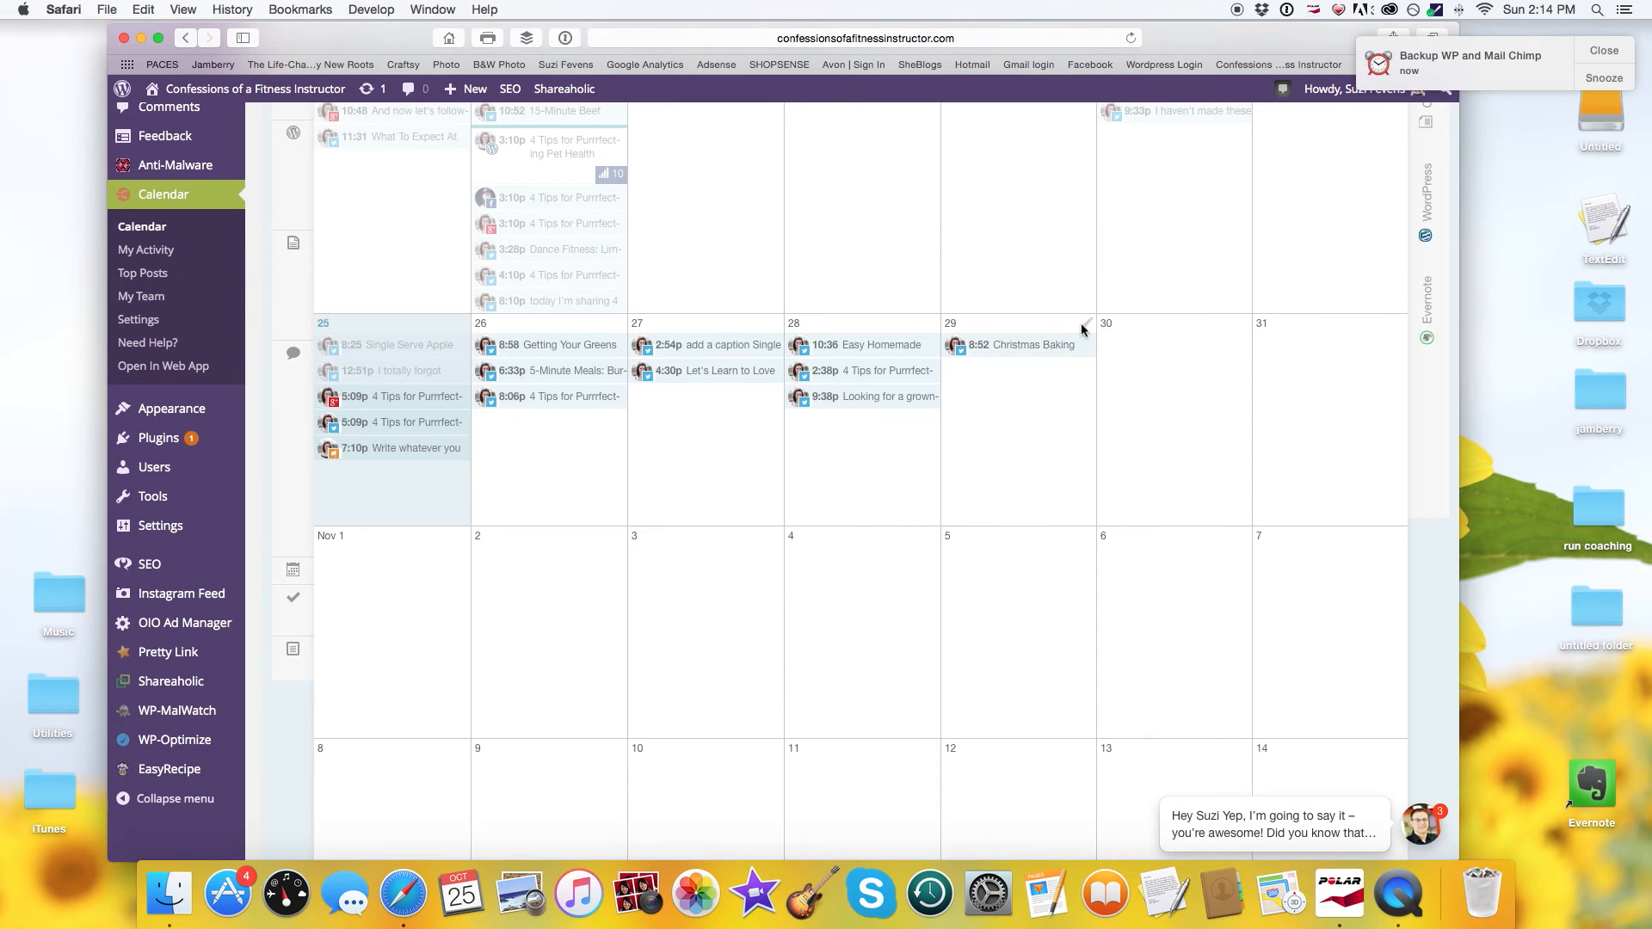
left_click(1082, 326)
left_click(861, 150)
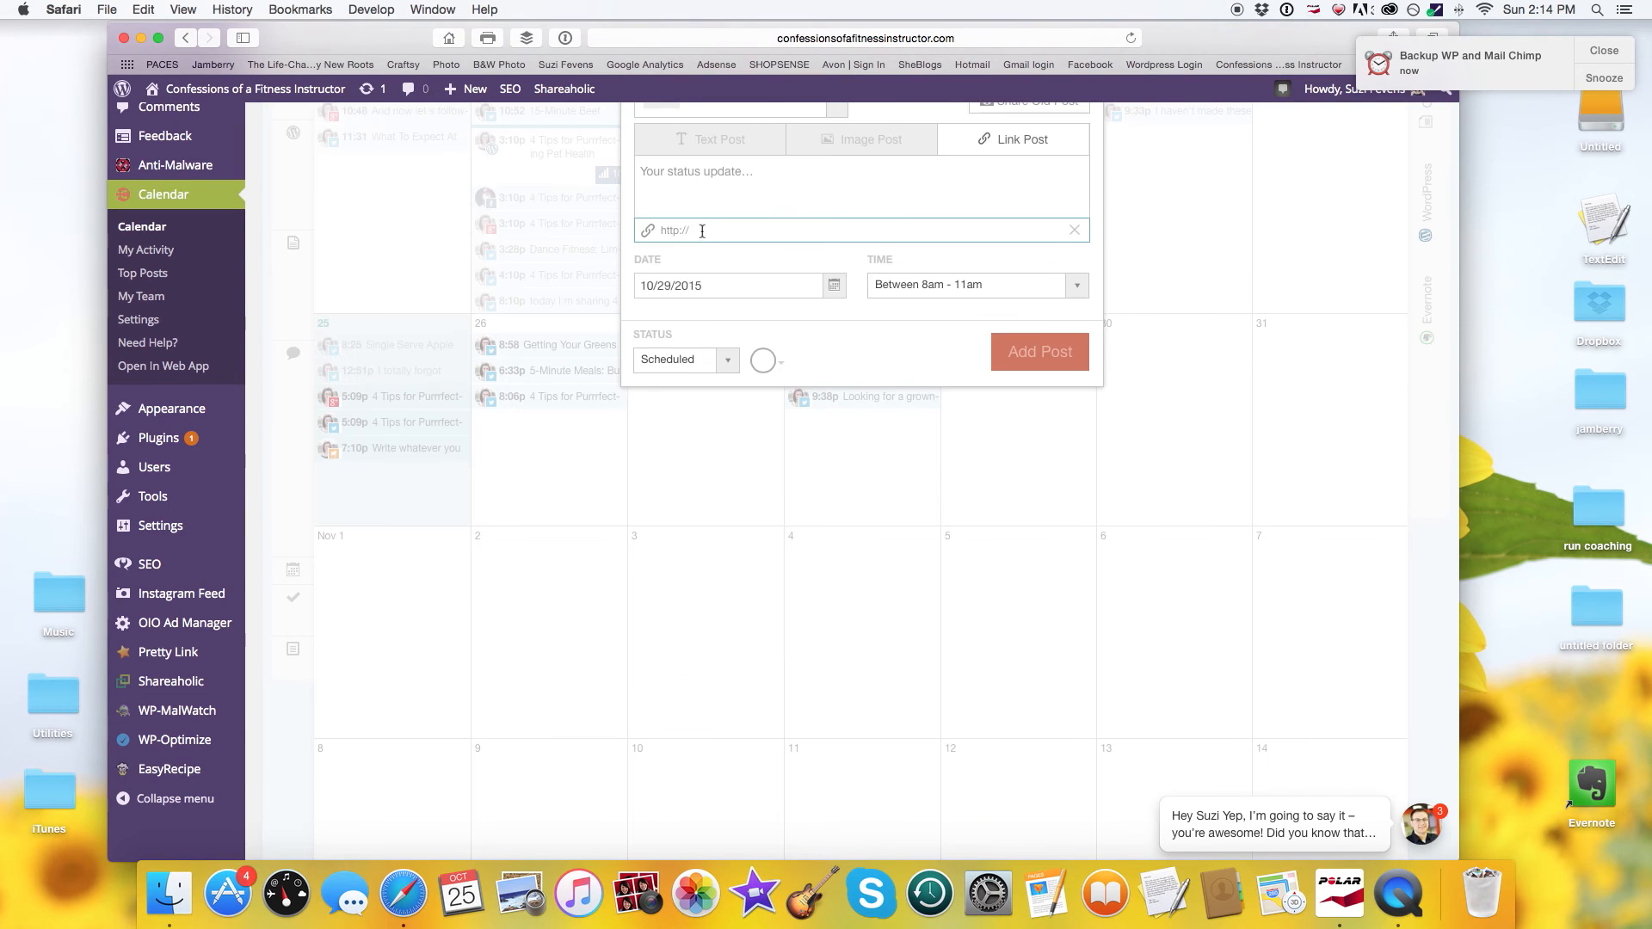
scroll(794, 207, "up", 3)
left_click(837, 231)
scroll(785, 315, "down", 2)
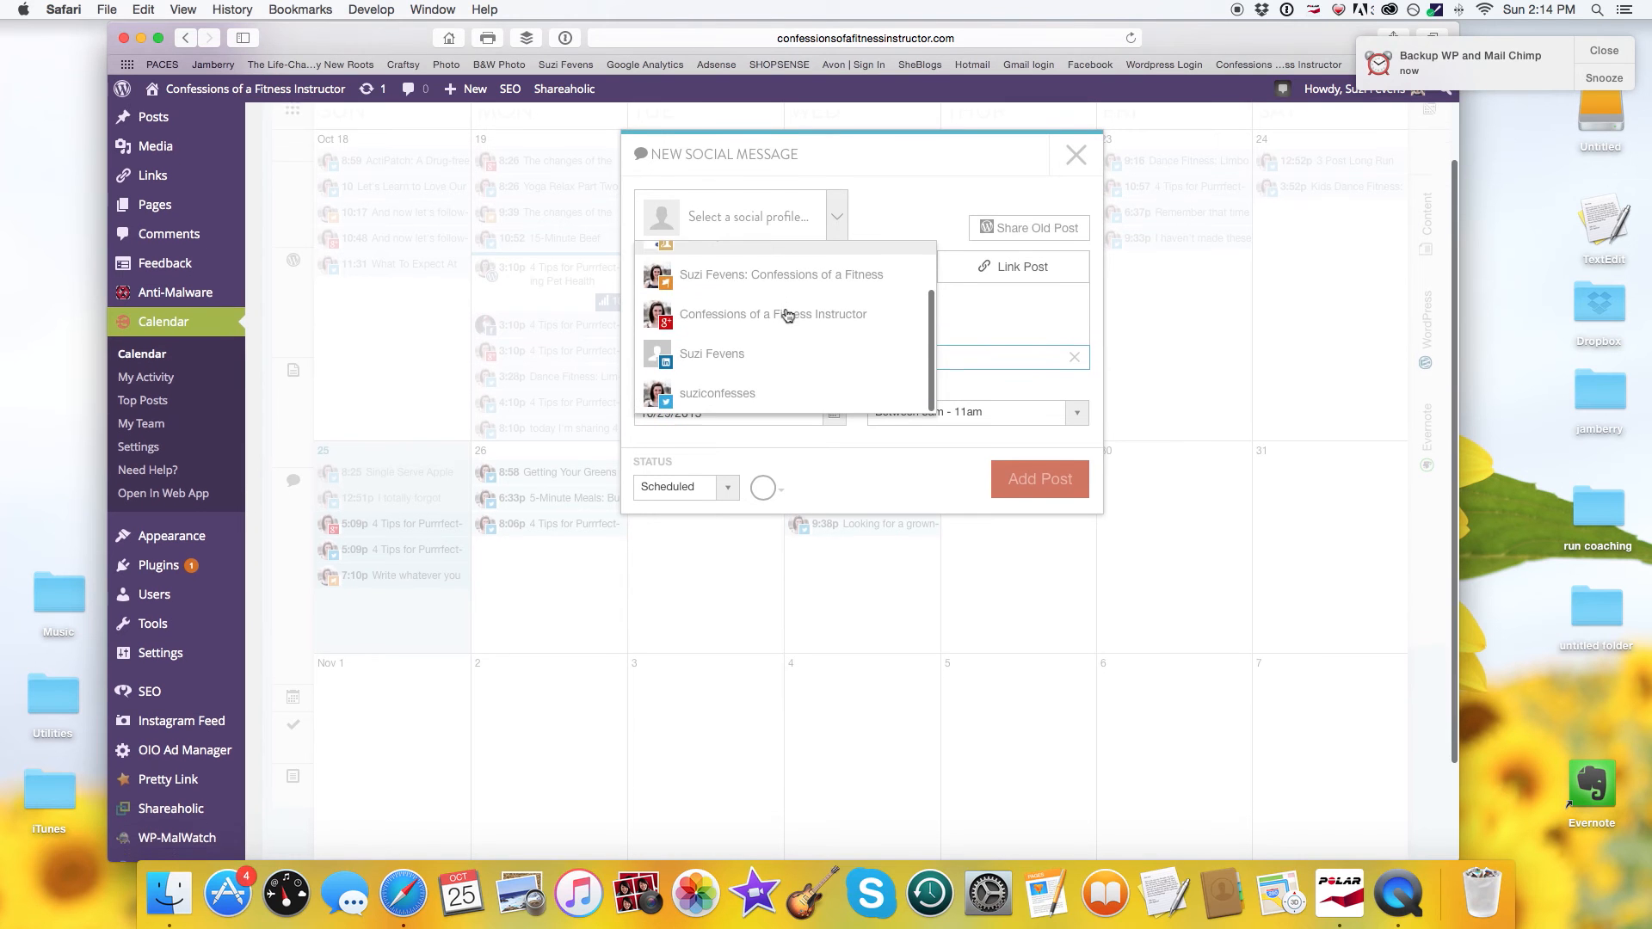
left_click(757, 377)
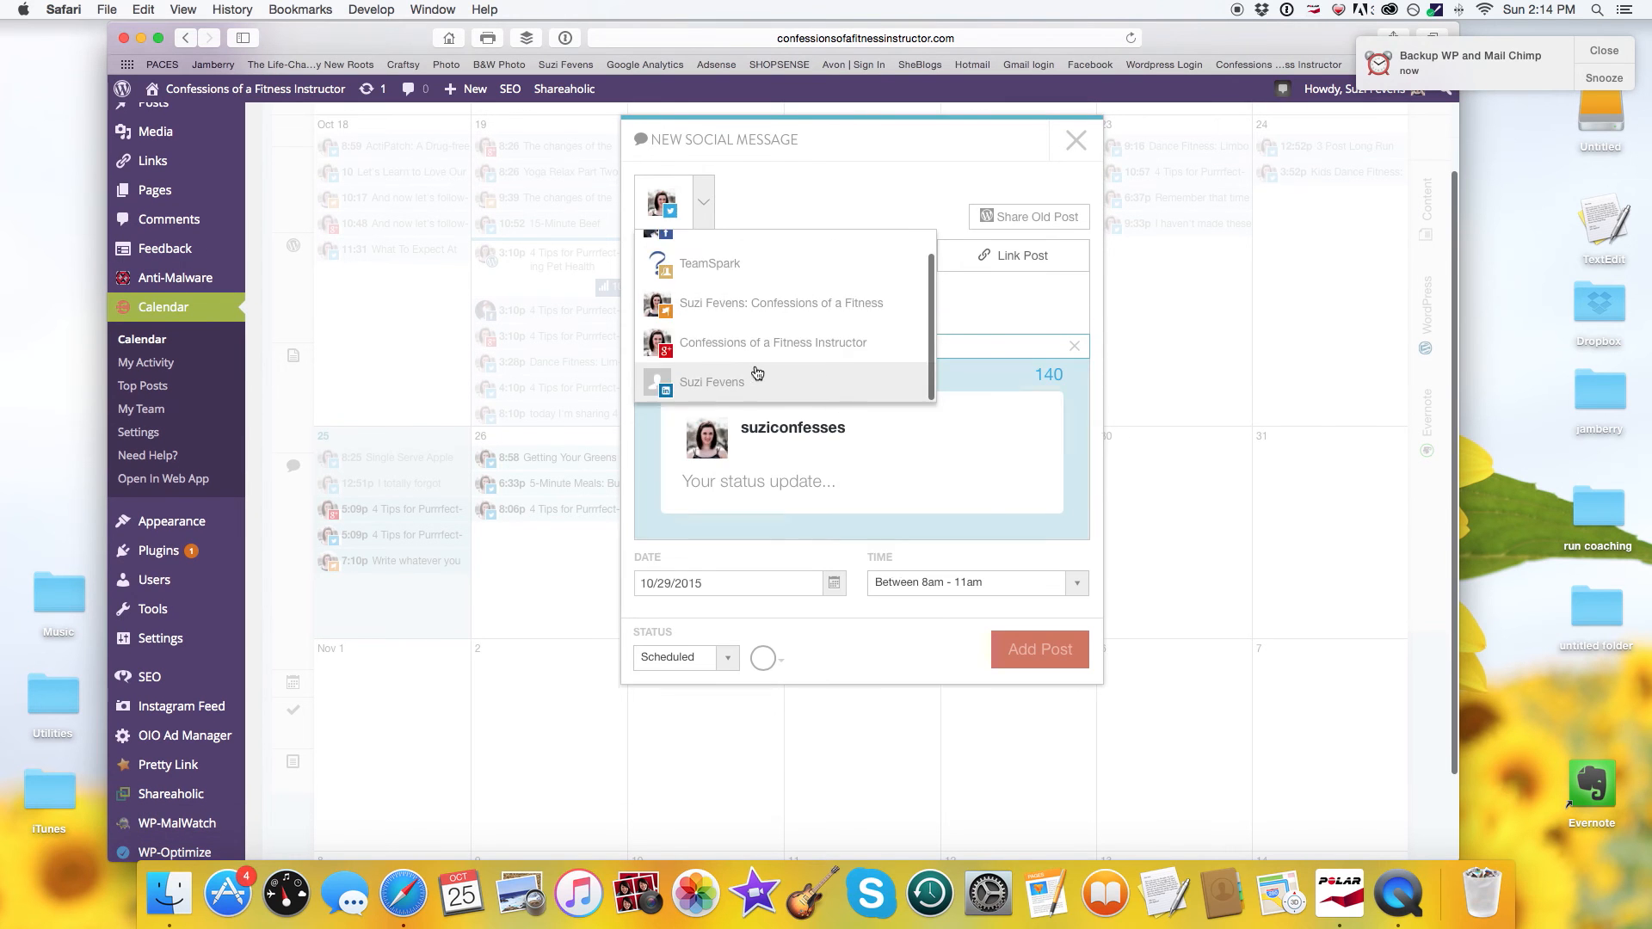
left_click(1039, 219)
left_click(813, 252)
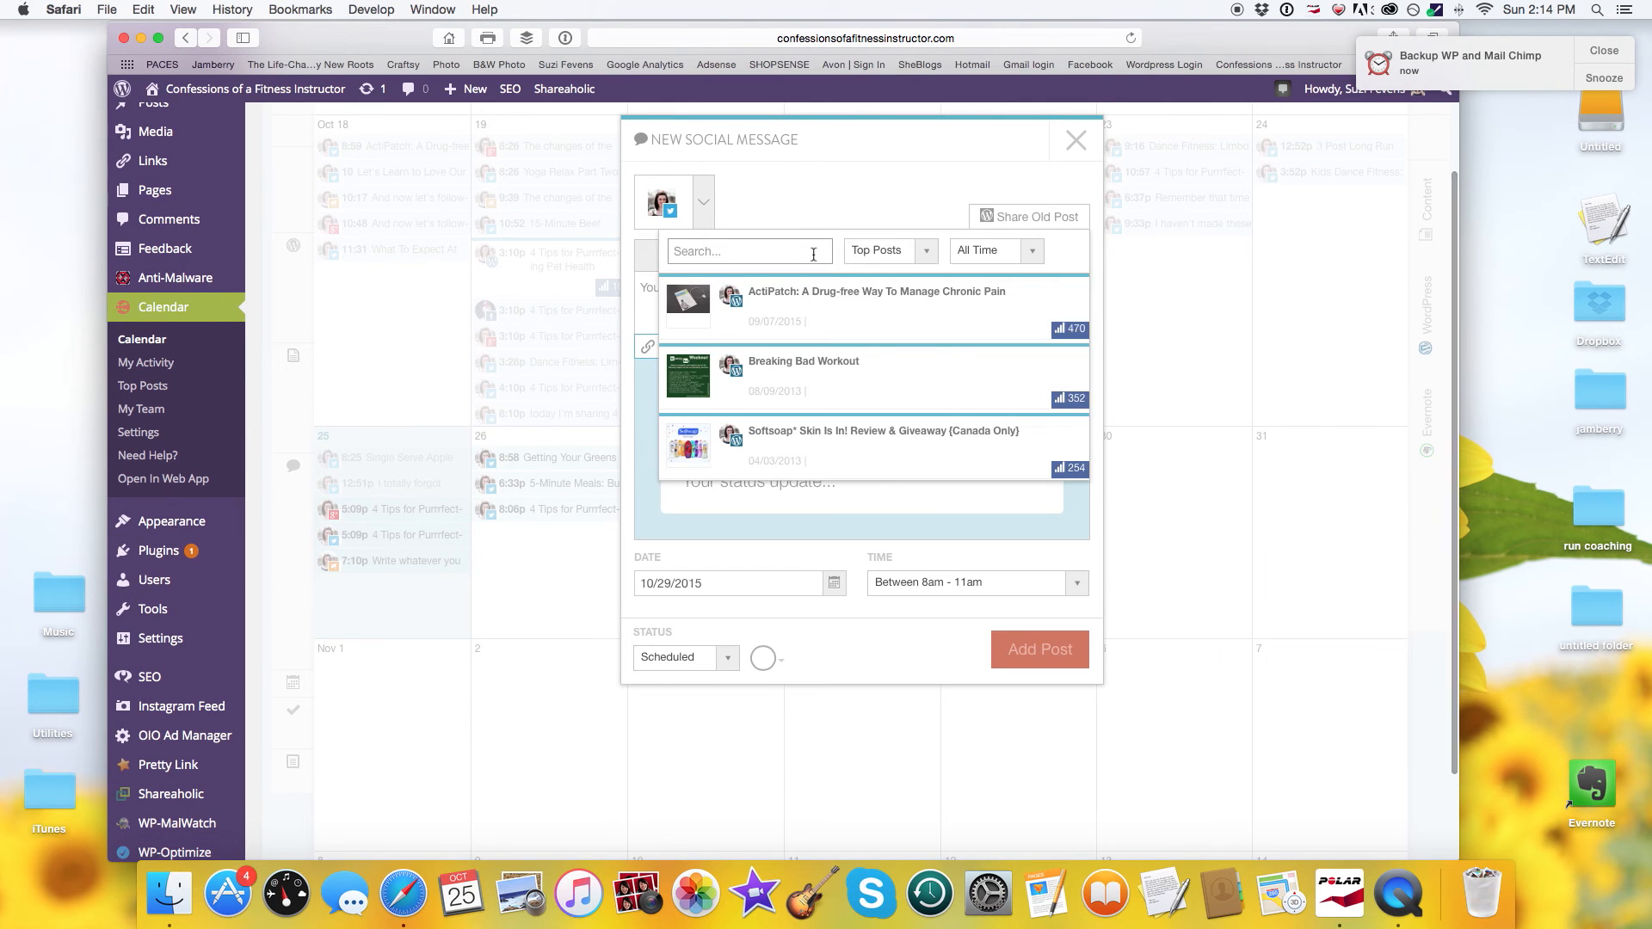
type("strength")
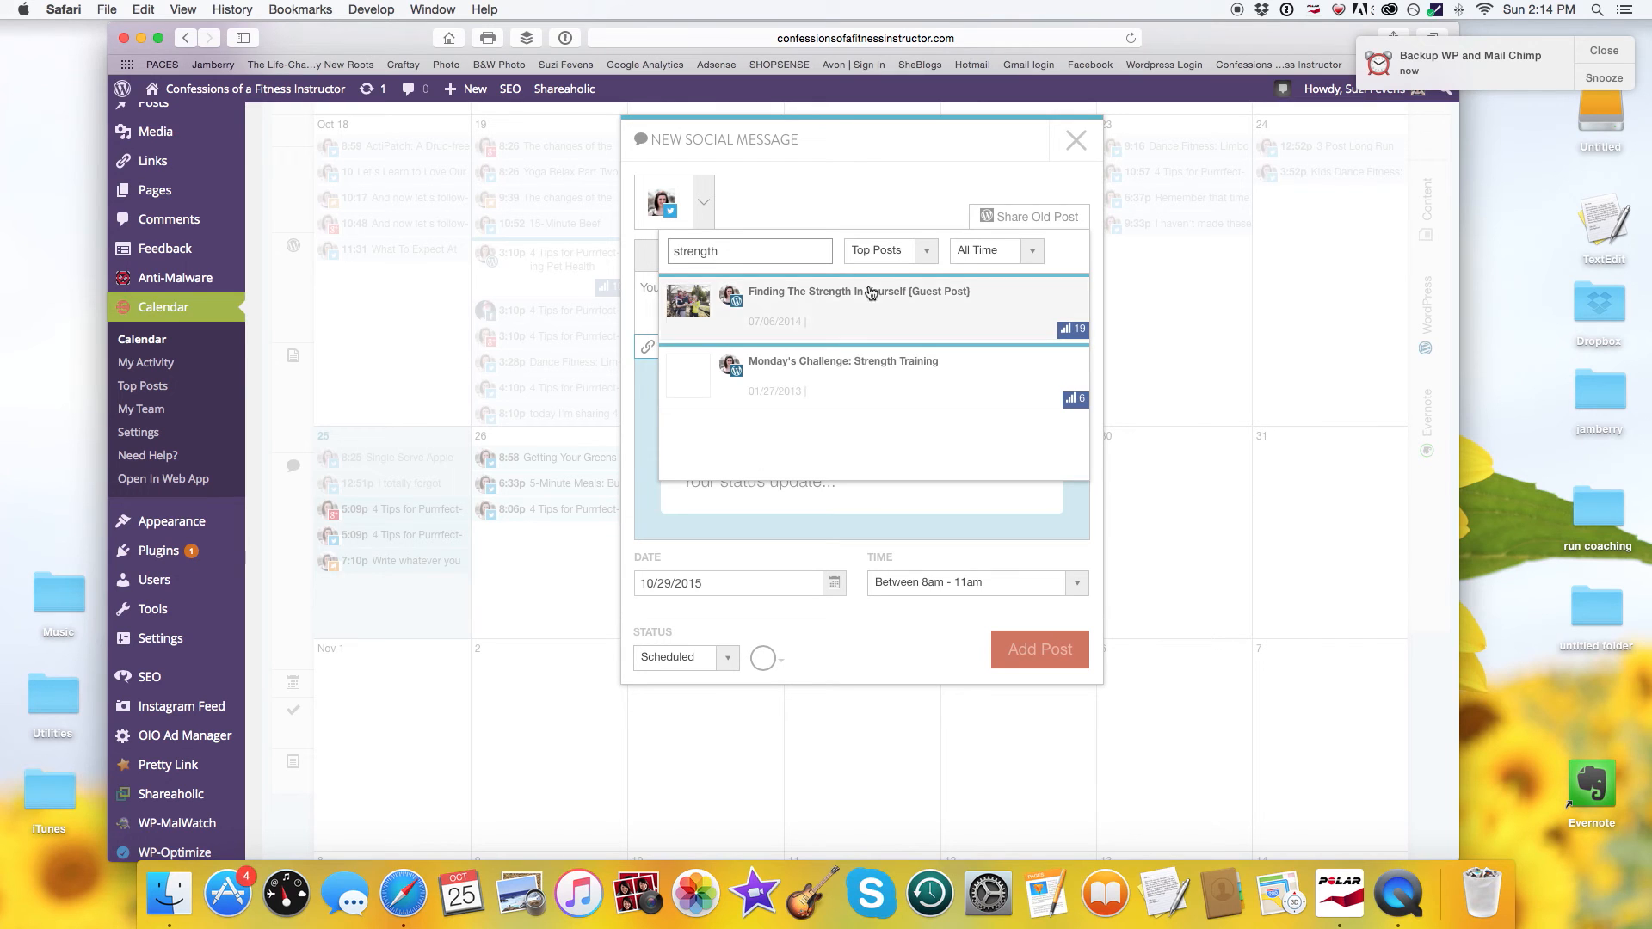
left_click(861, 389)
left_click(844, 346)
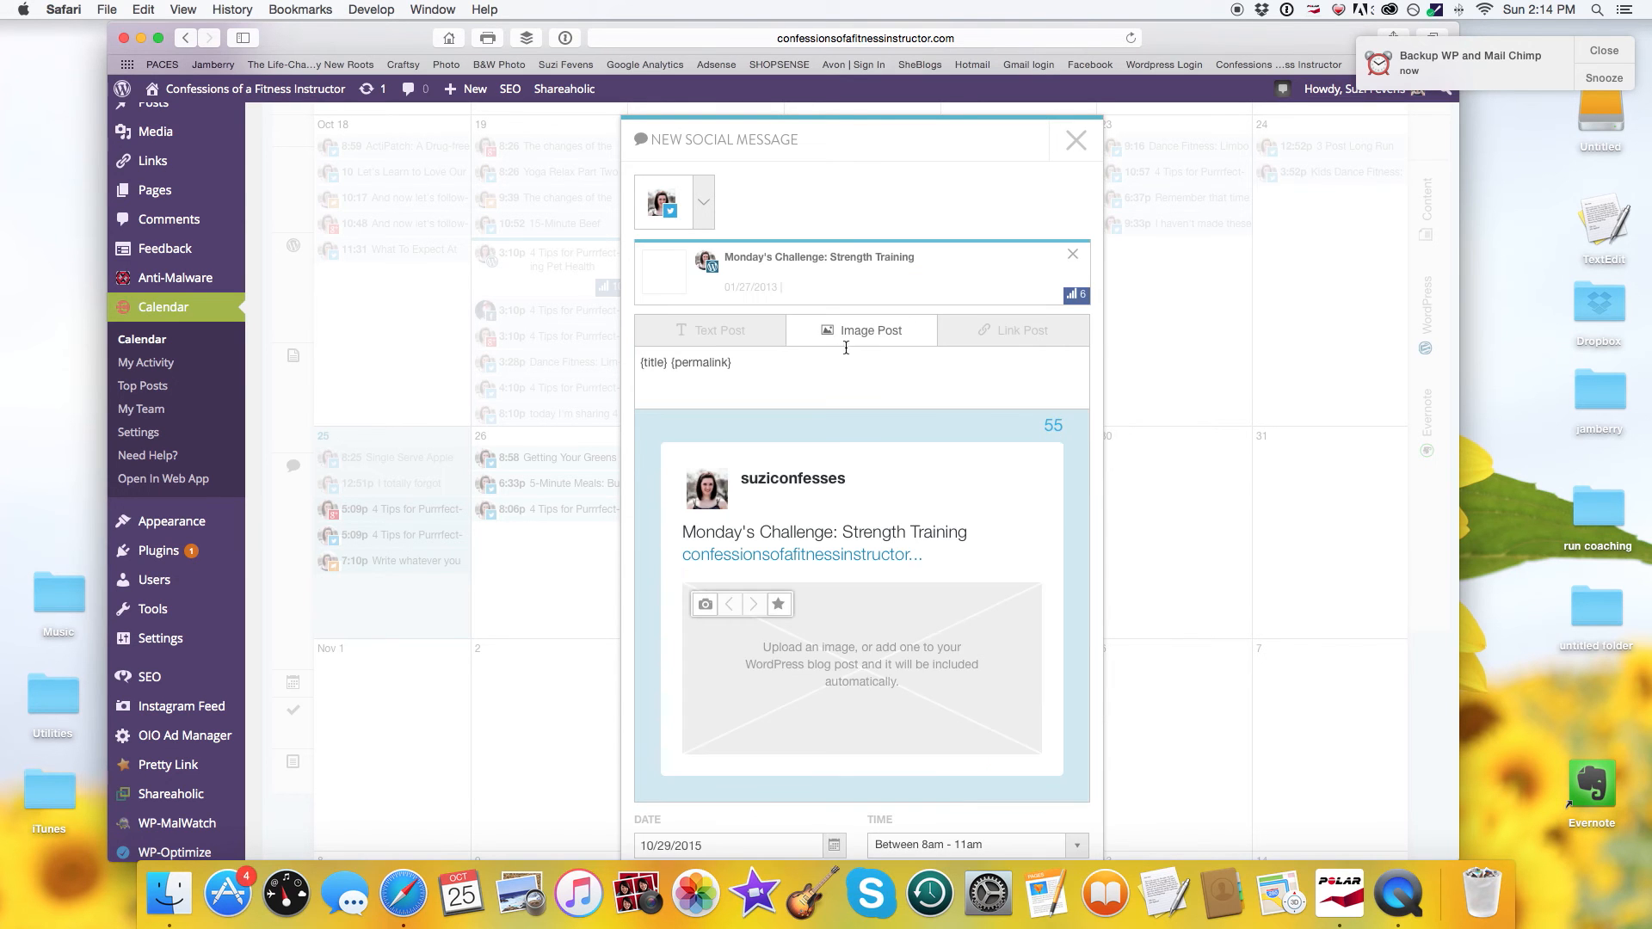
left_click(742, 344)
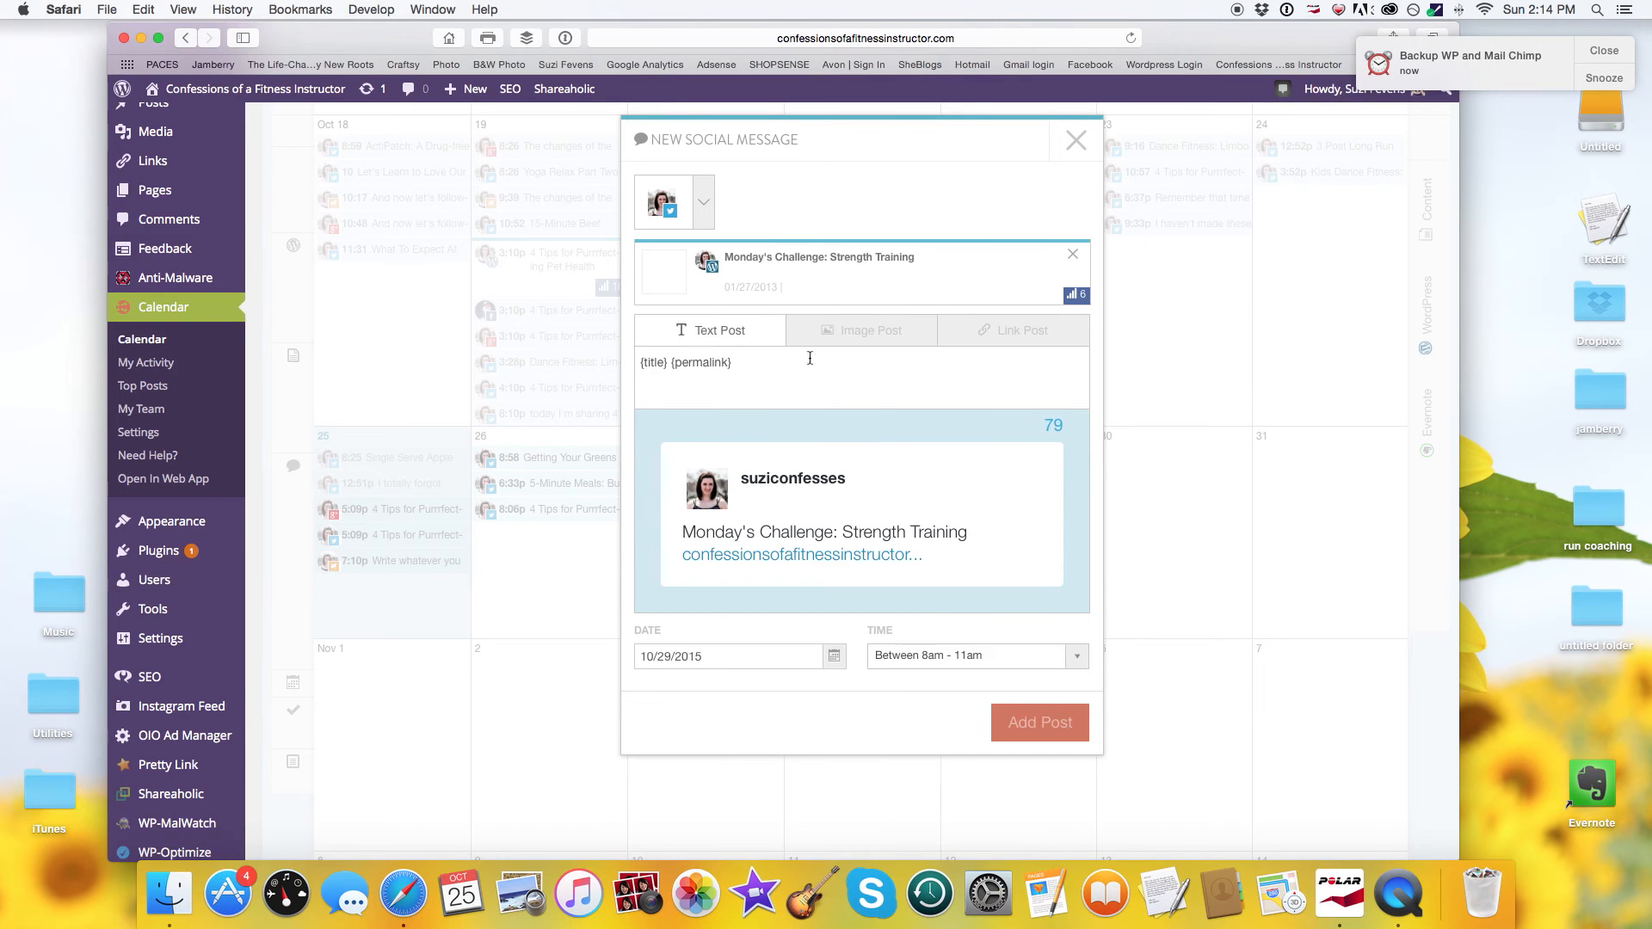
left_click(1076, 140)
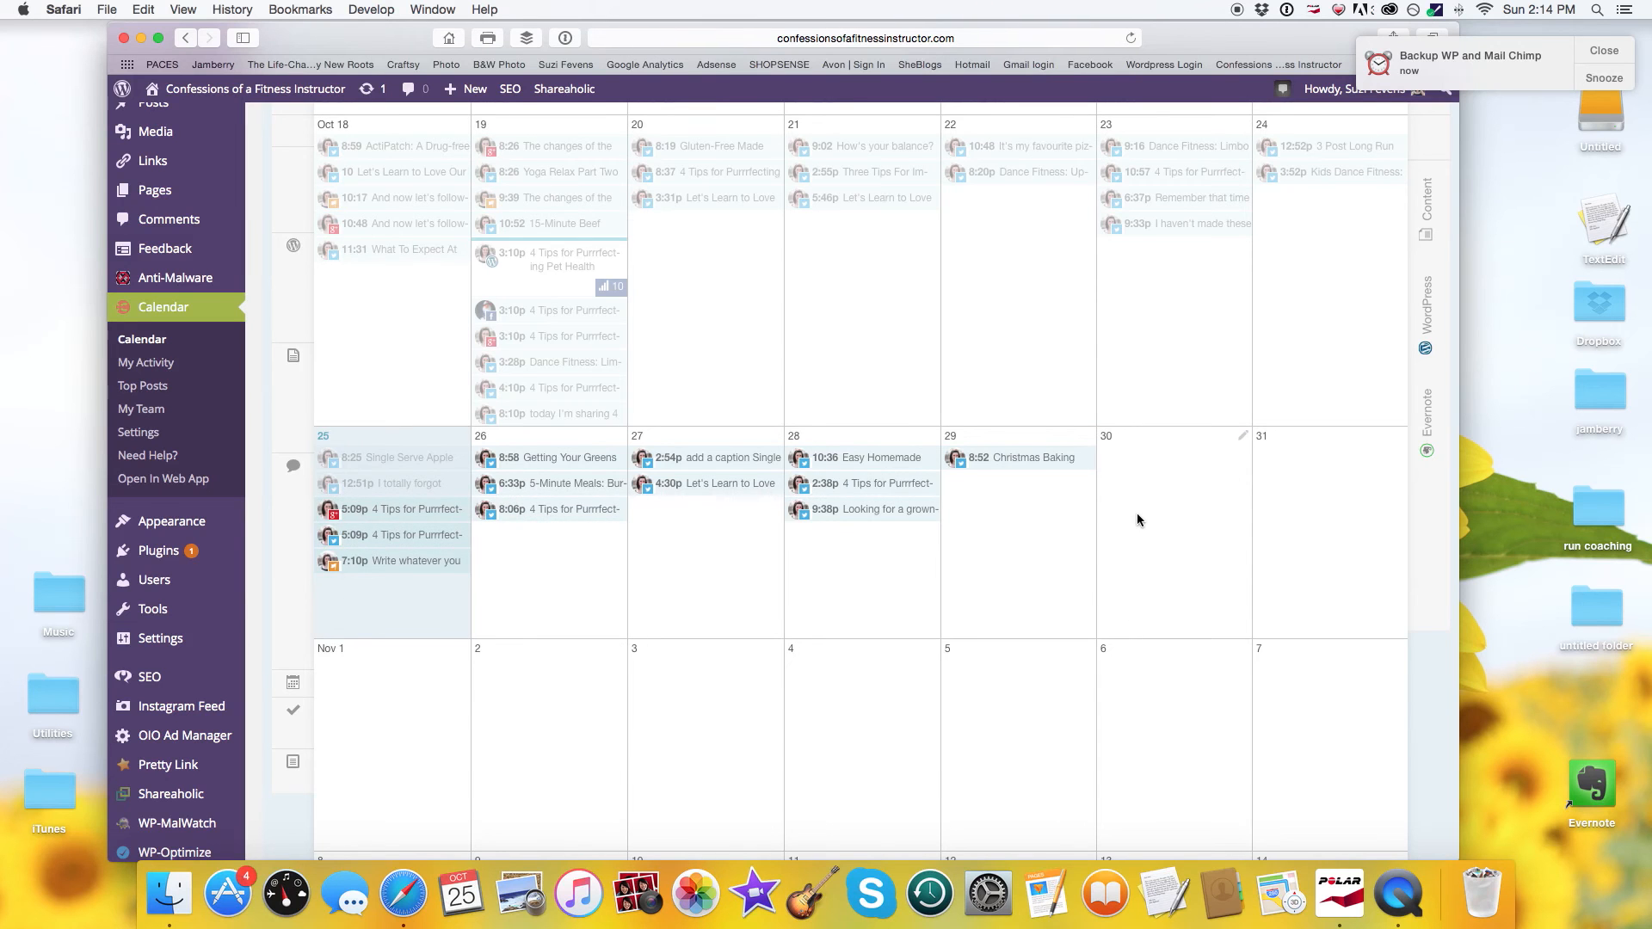
View the Evernote shared notebooks information and its upgrade offer, and decline the offer
scroll(1137, 513, "up", 3)
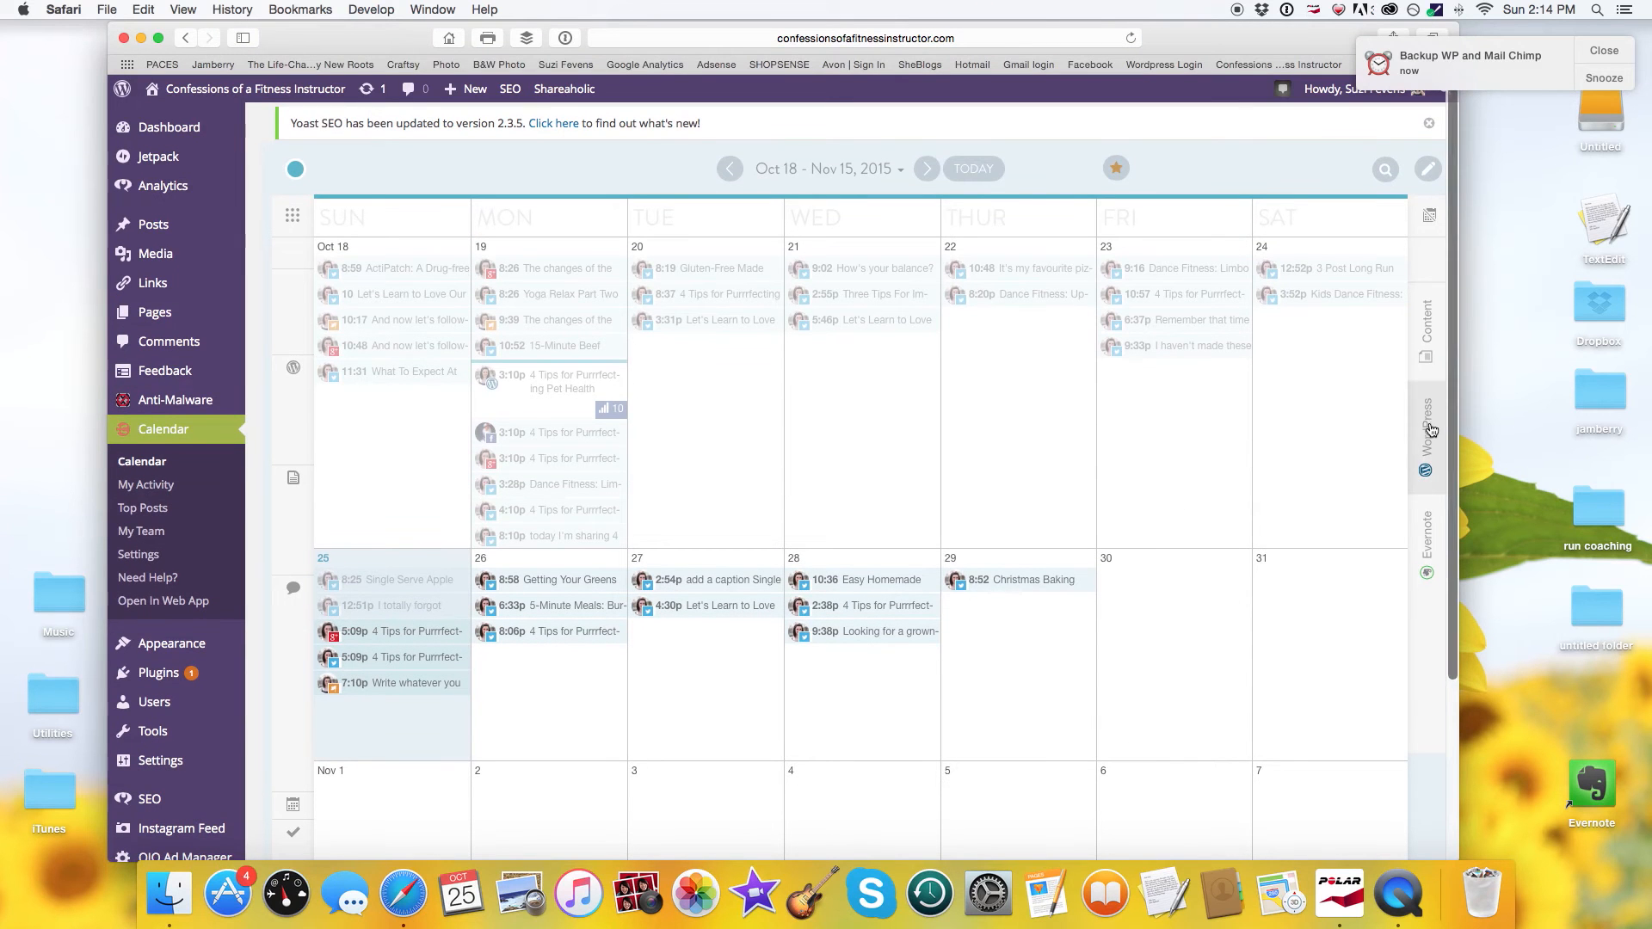
left_click(1430, 555)
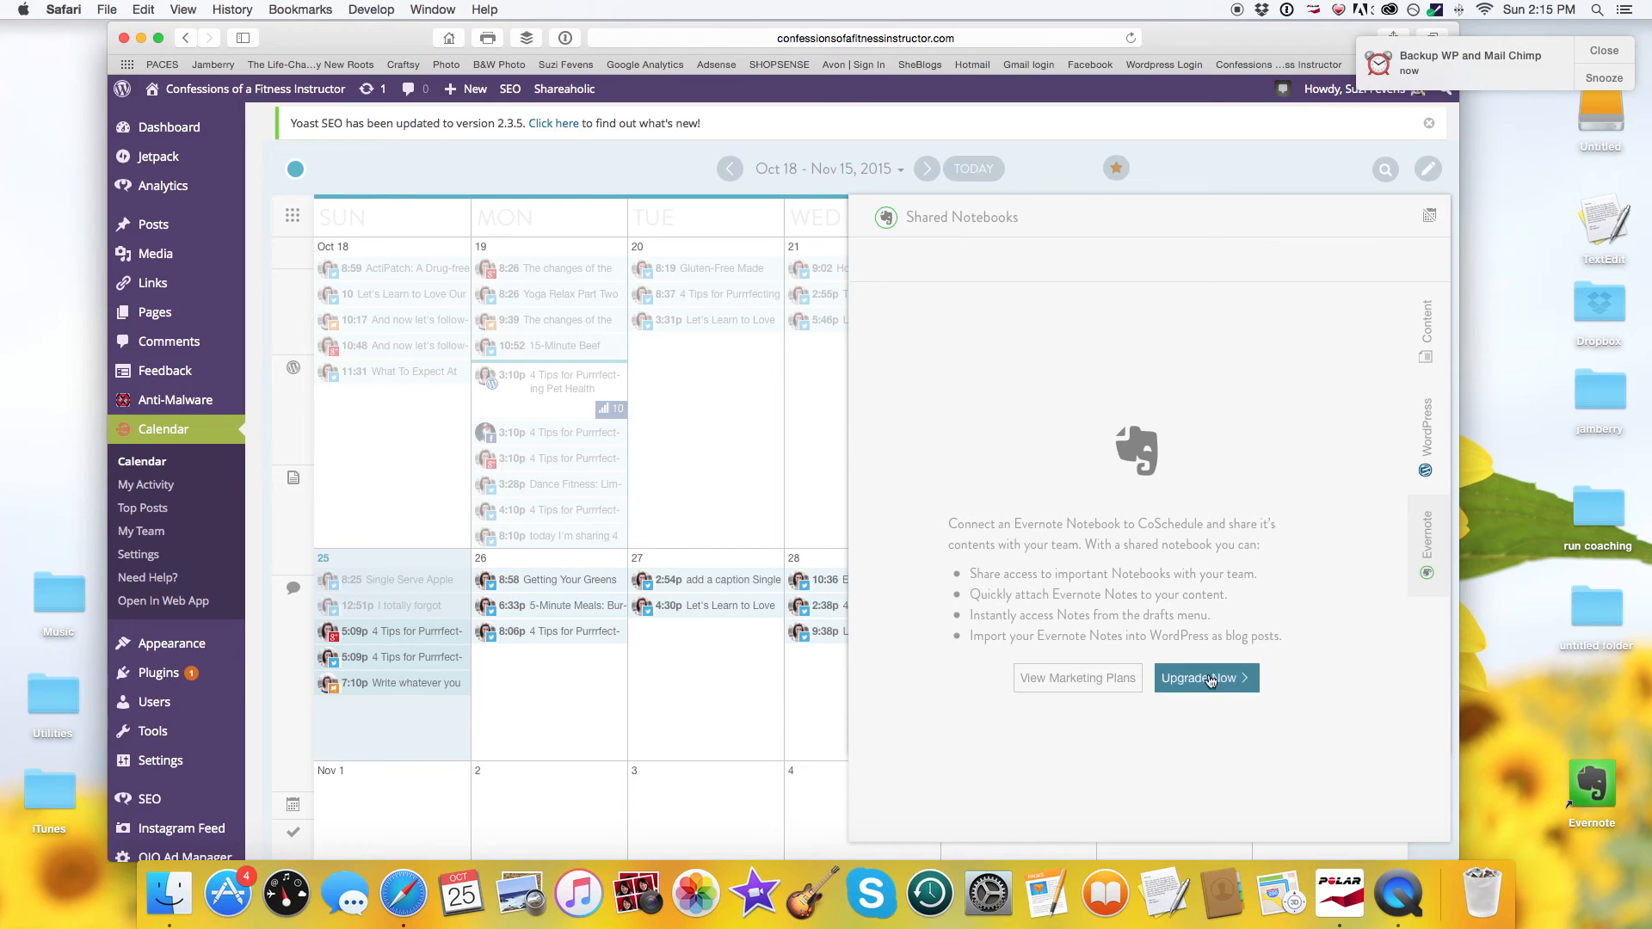
left_click(1215, 678)
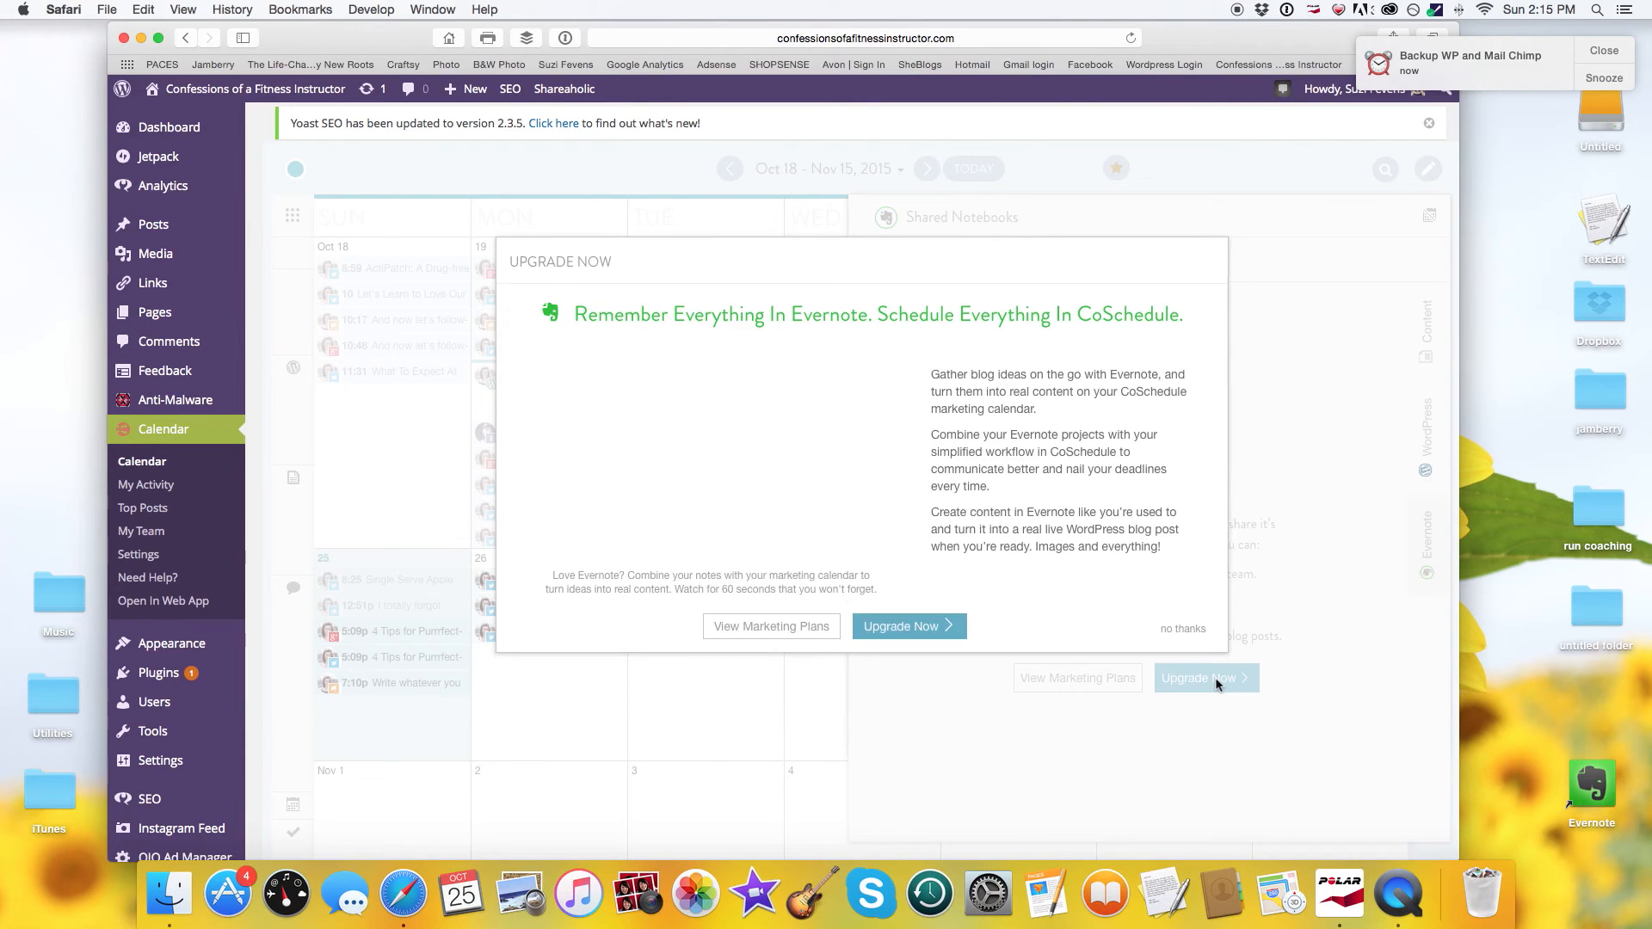
scroll(1199, 520, "down", 1)
scroll(1200, 526, "down", 1)
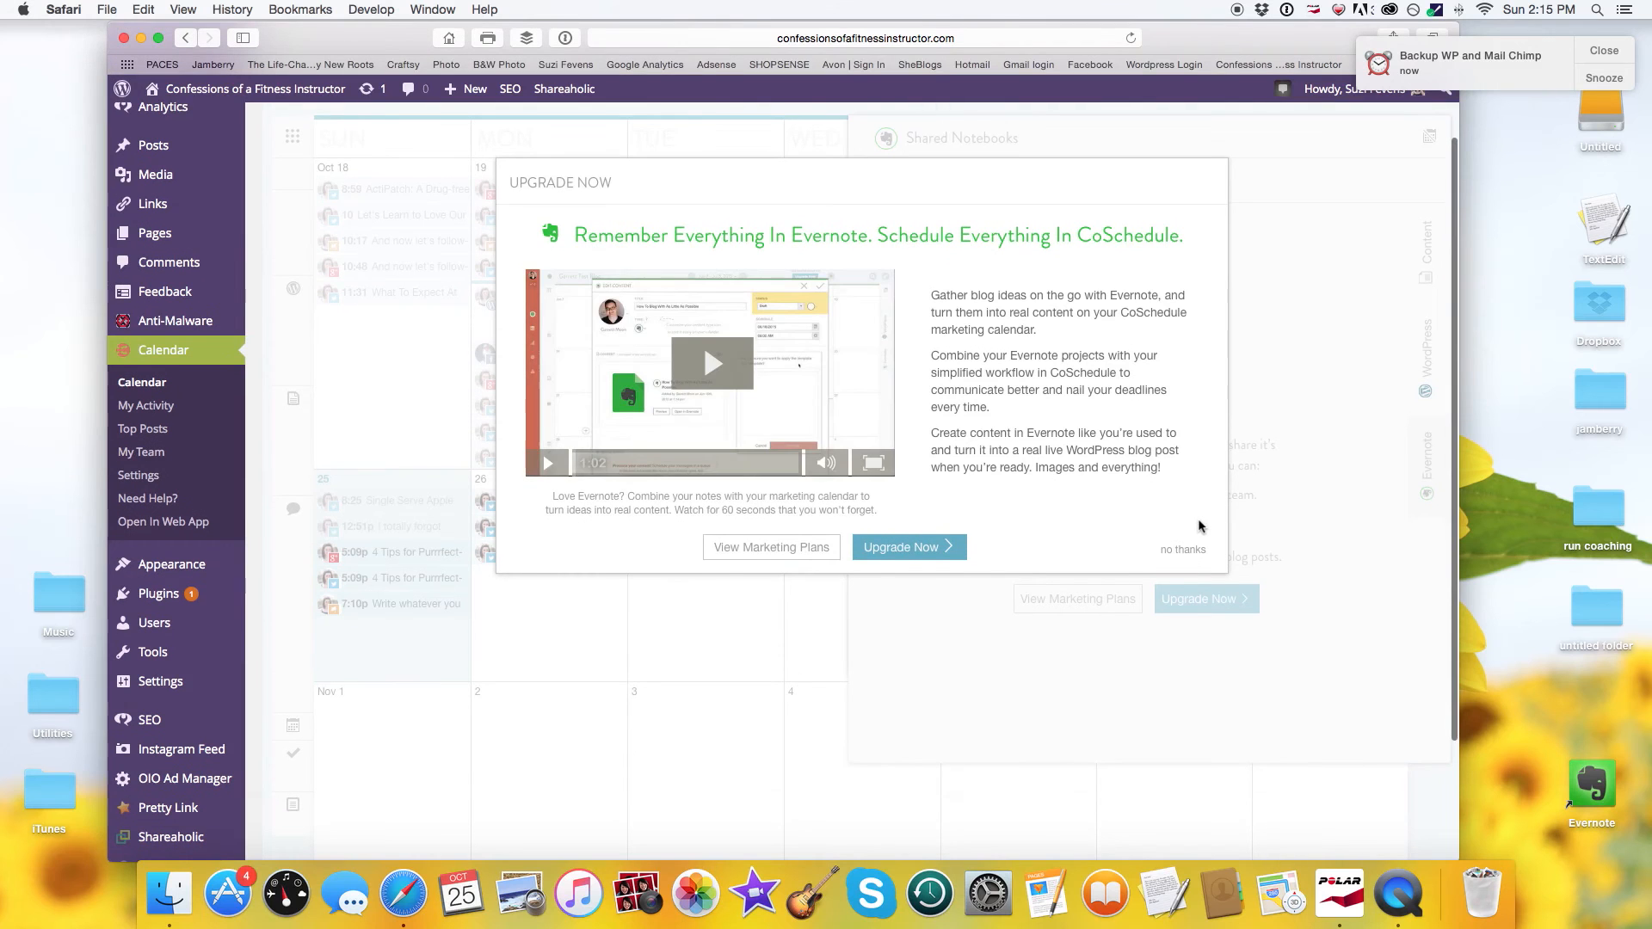
left_click(1190, 550)
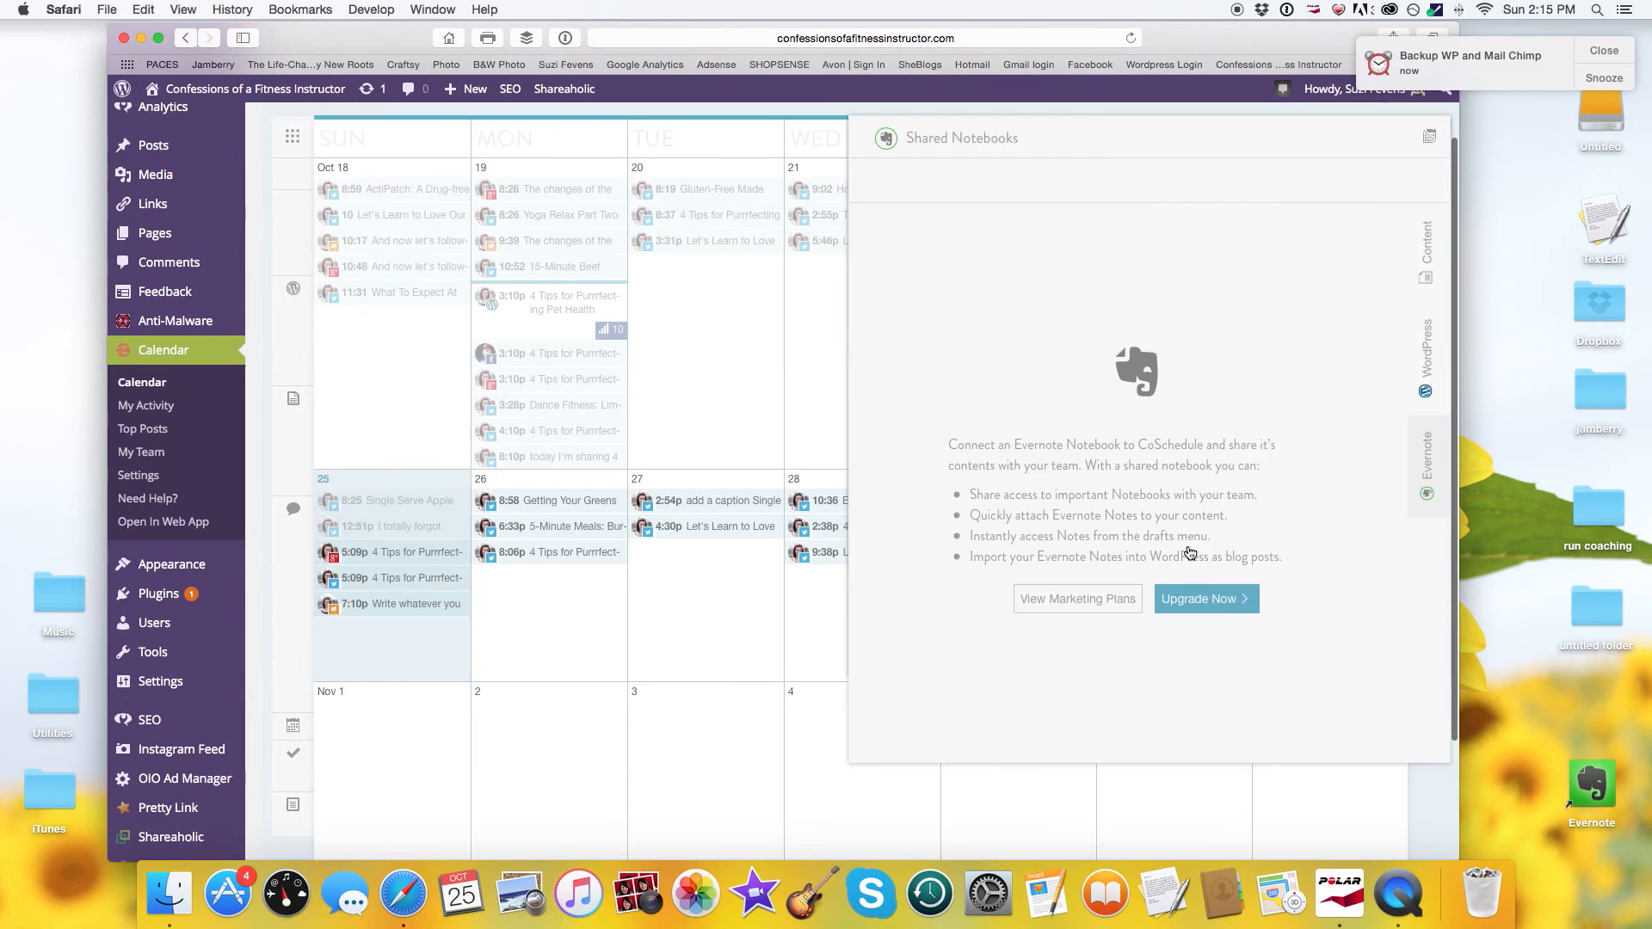
Reopen the Evernote upgrade offer and view the marketing plans to compare the solo calendar options
left_click(1203, 602)
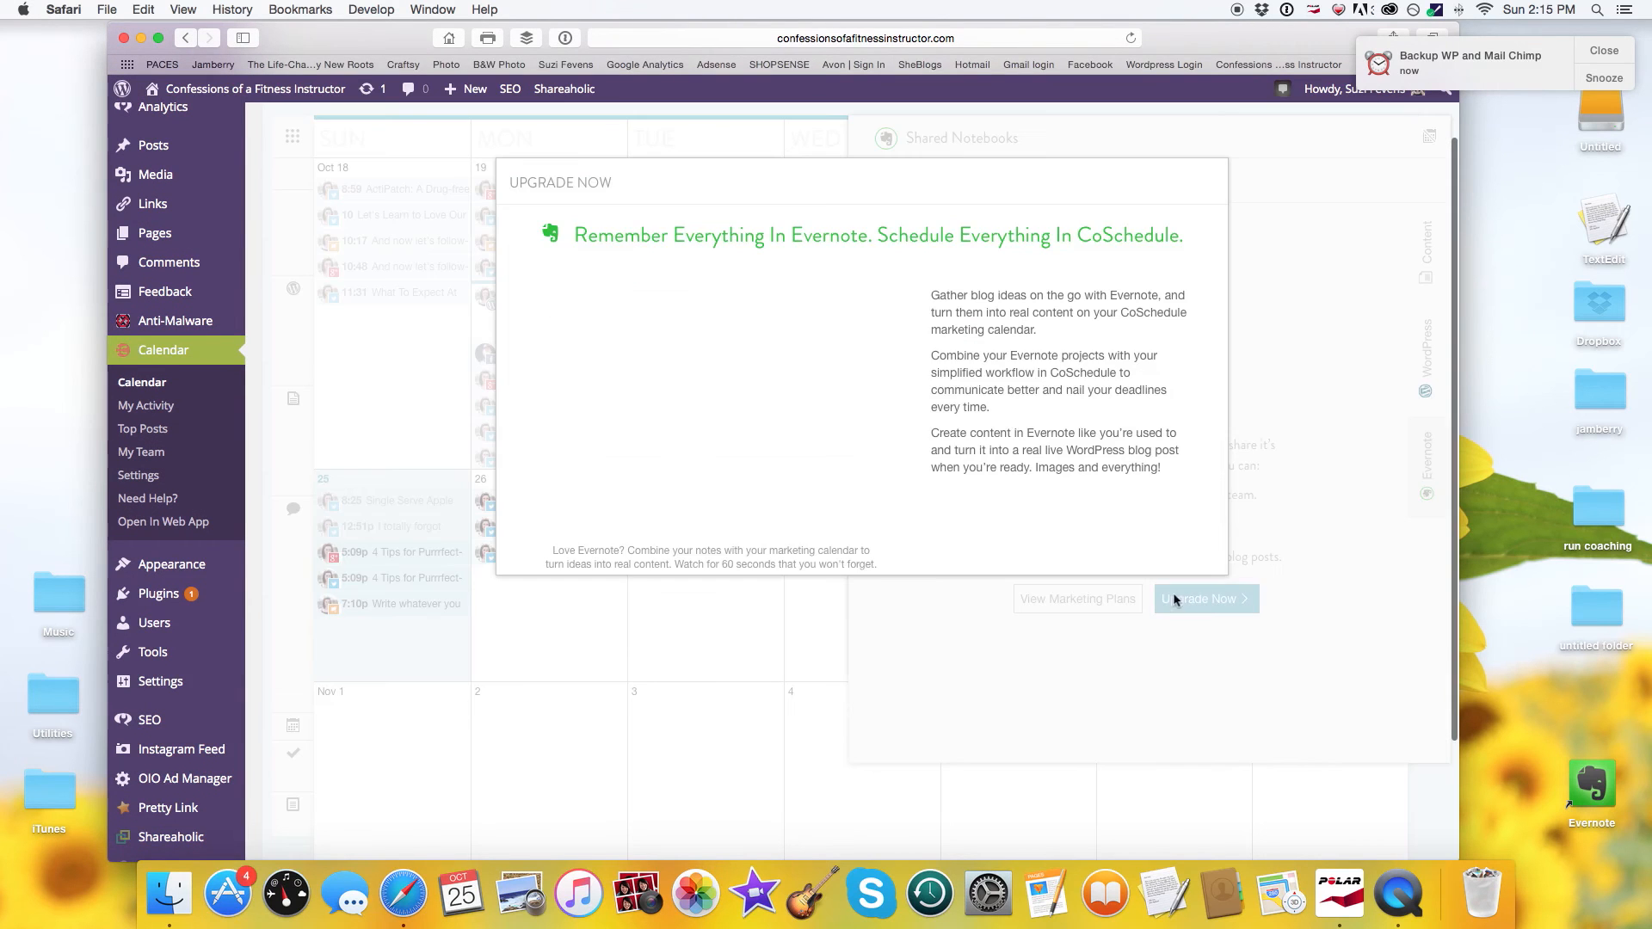
left_click(813, 547)
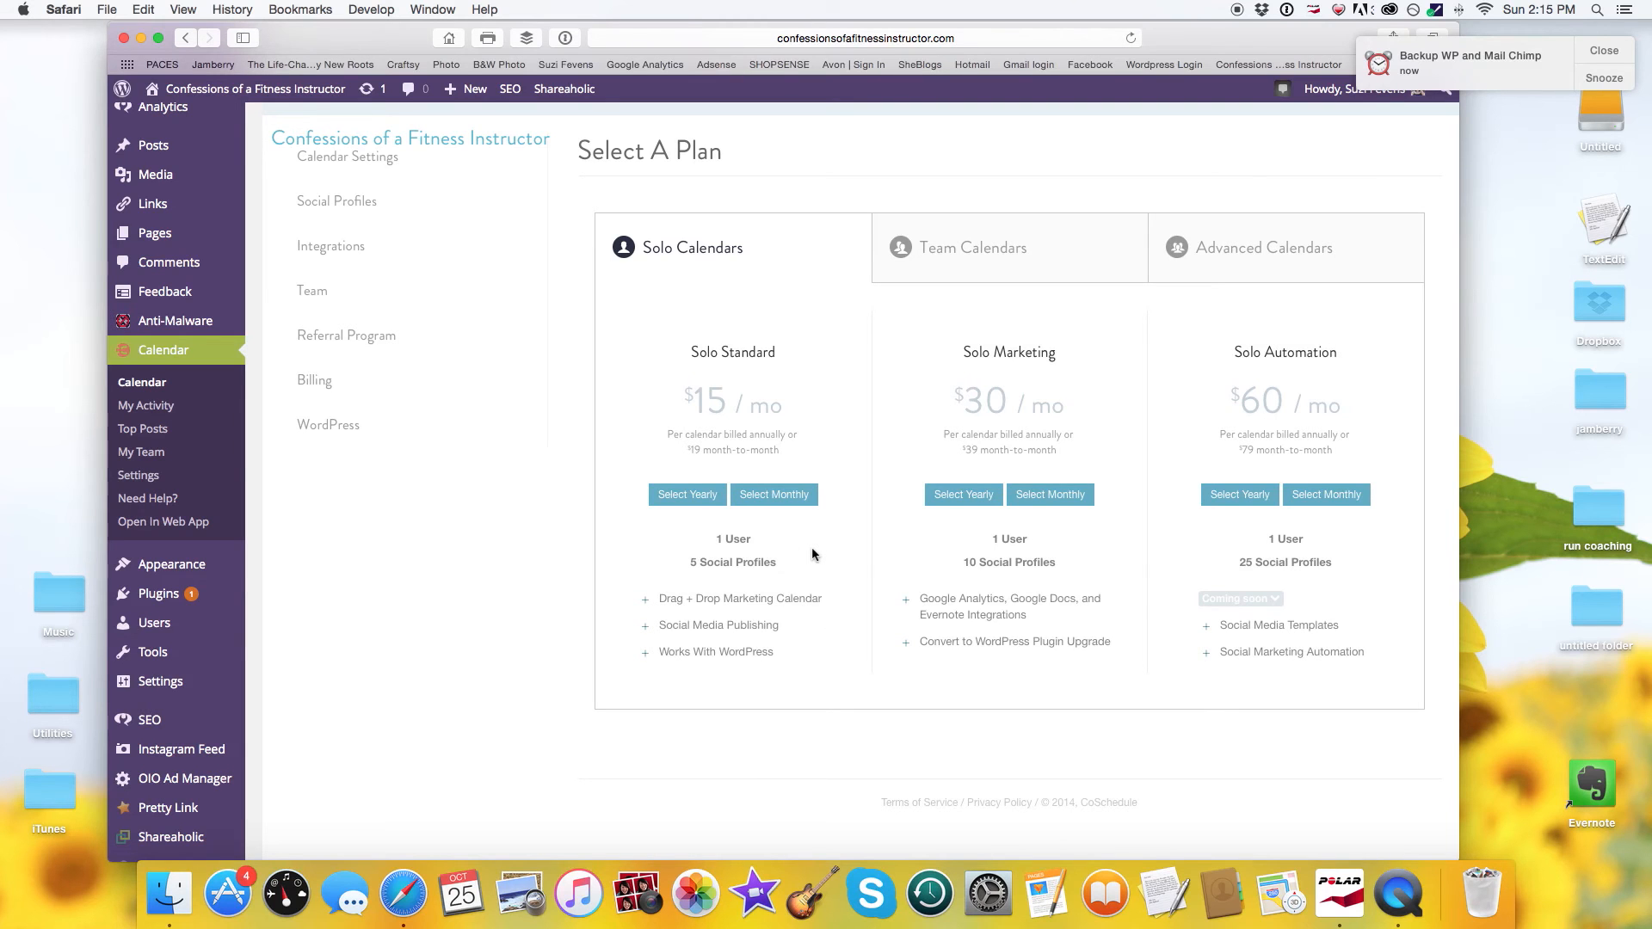
scroll(812, 548, "down", 2)
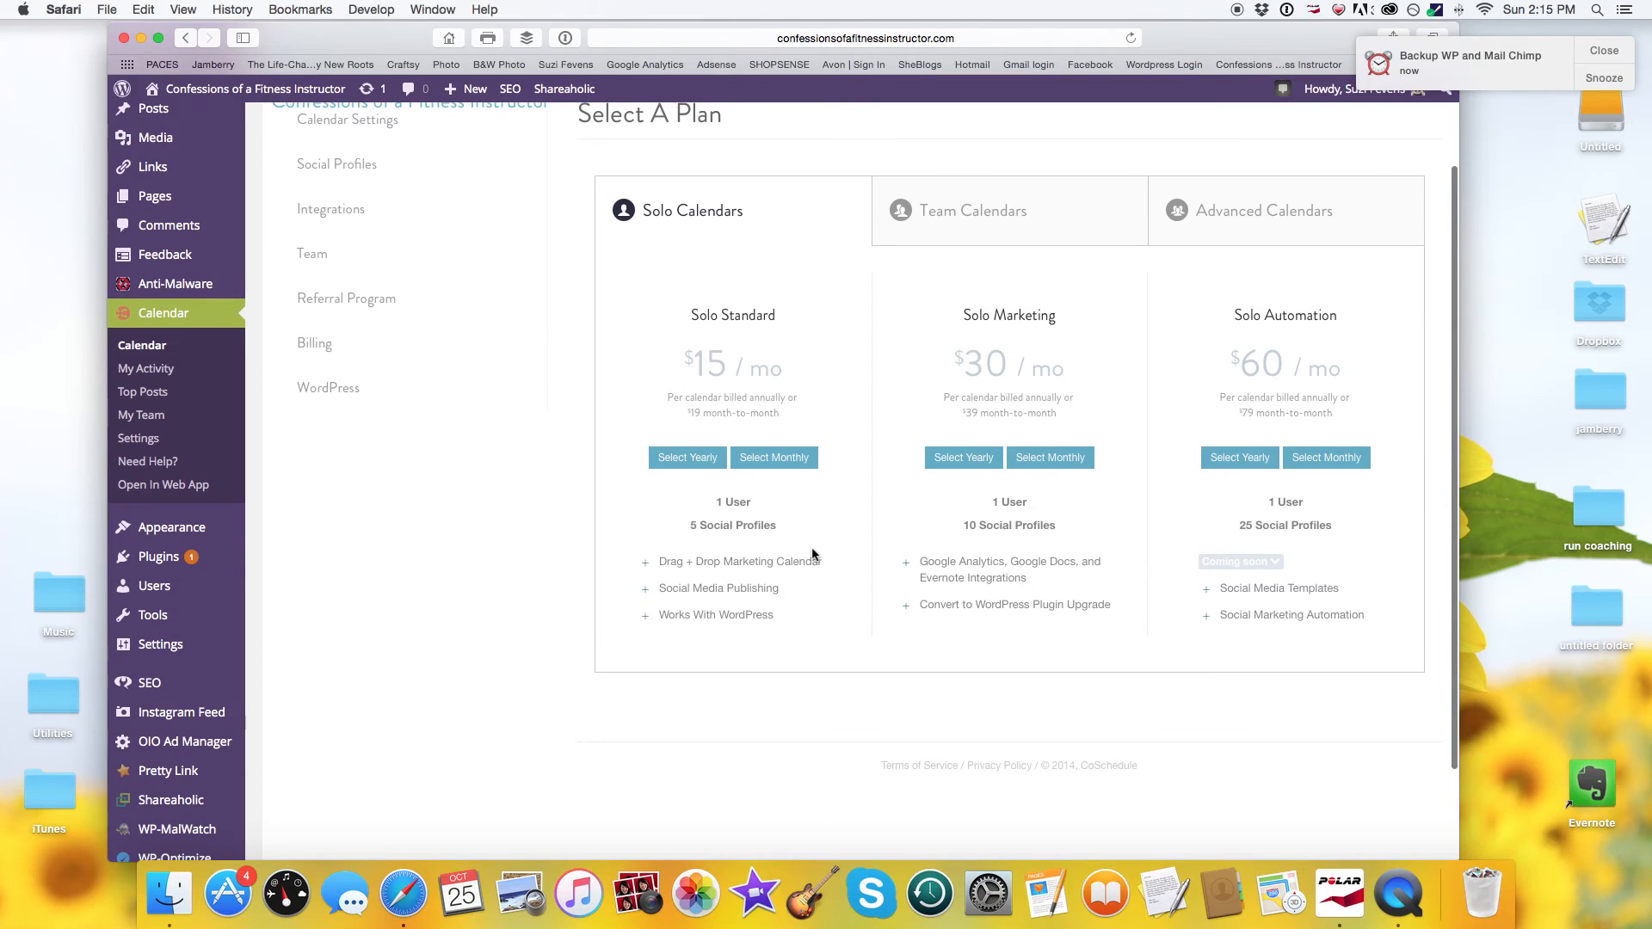
View the team and advanced calendar plans, and return to the solo calendar plans
left_click(1043, 205)
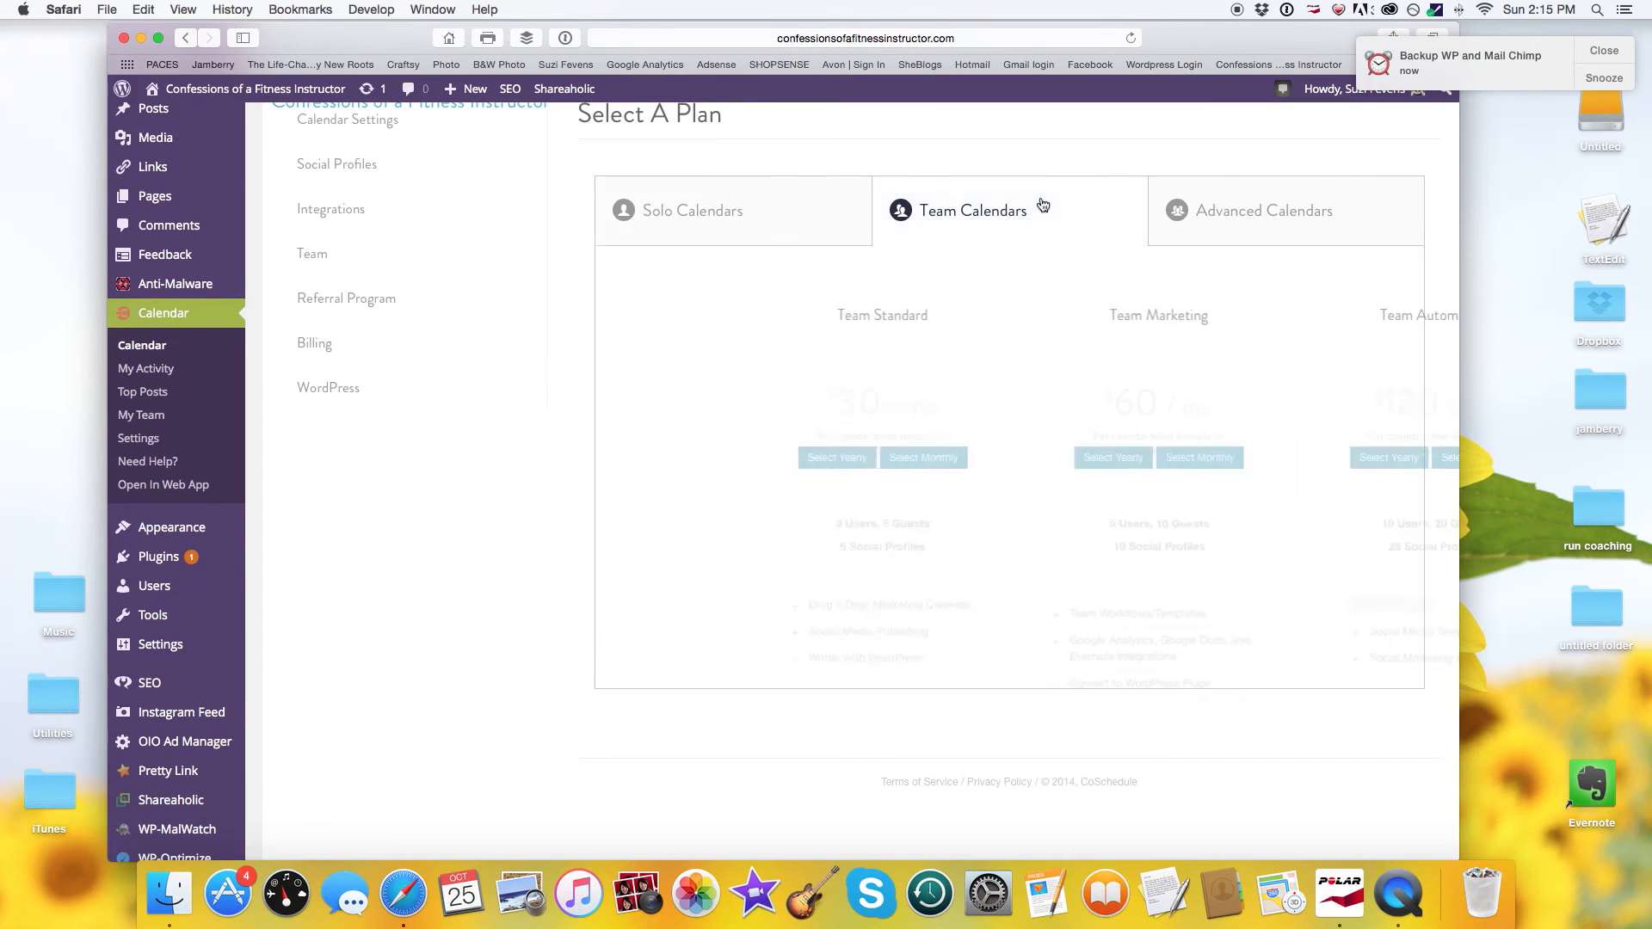
left_click(1255, 218)
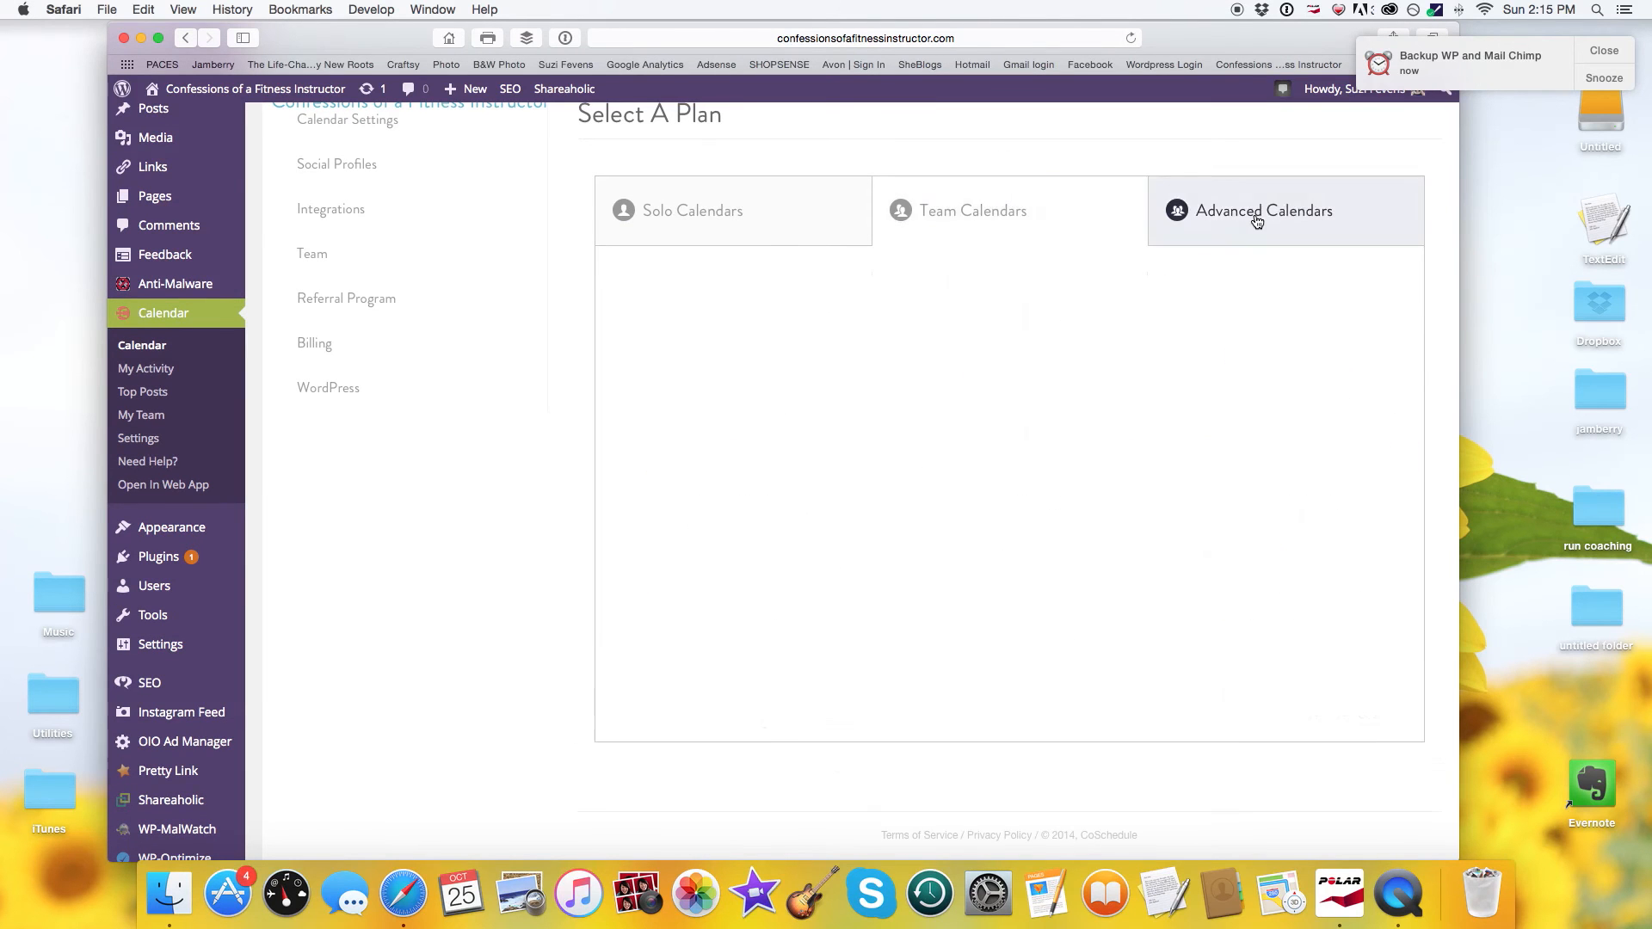
left_click(754, 228)
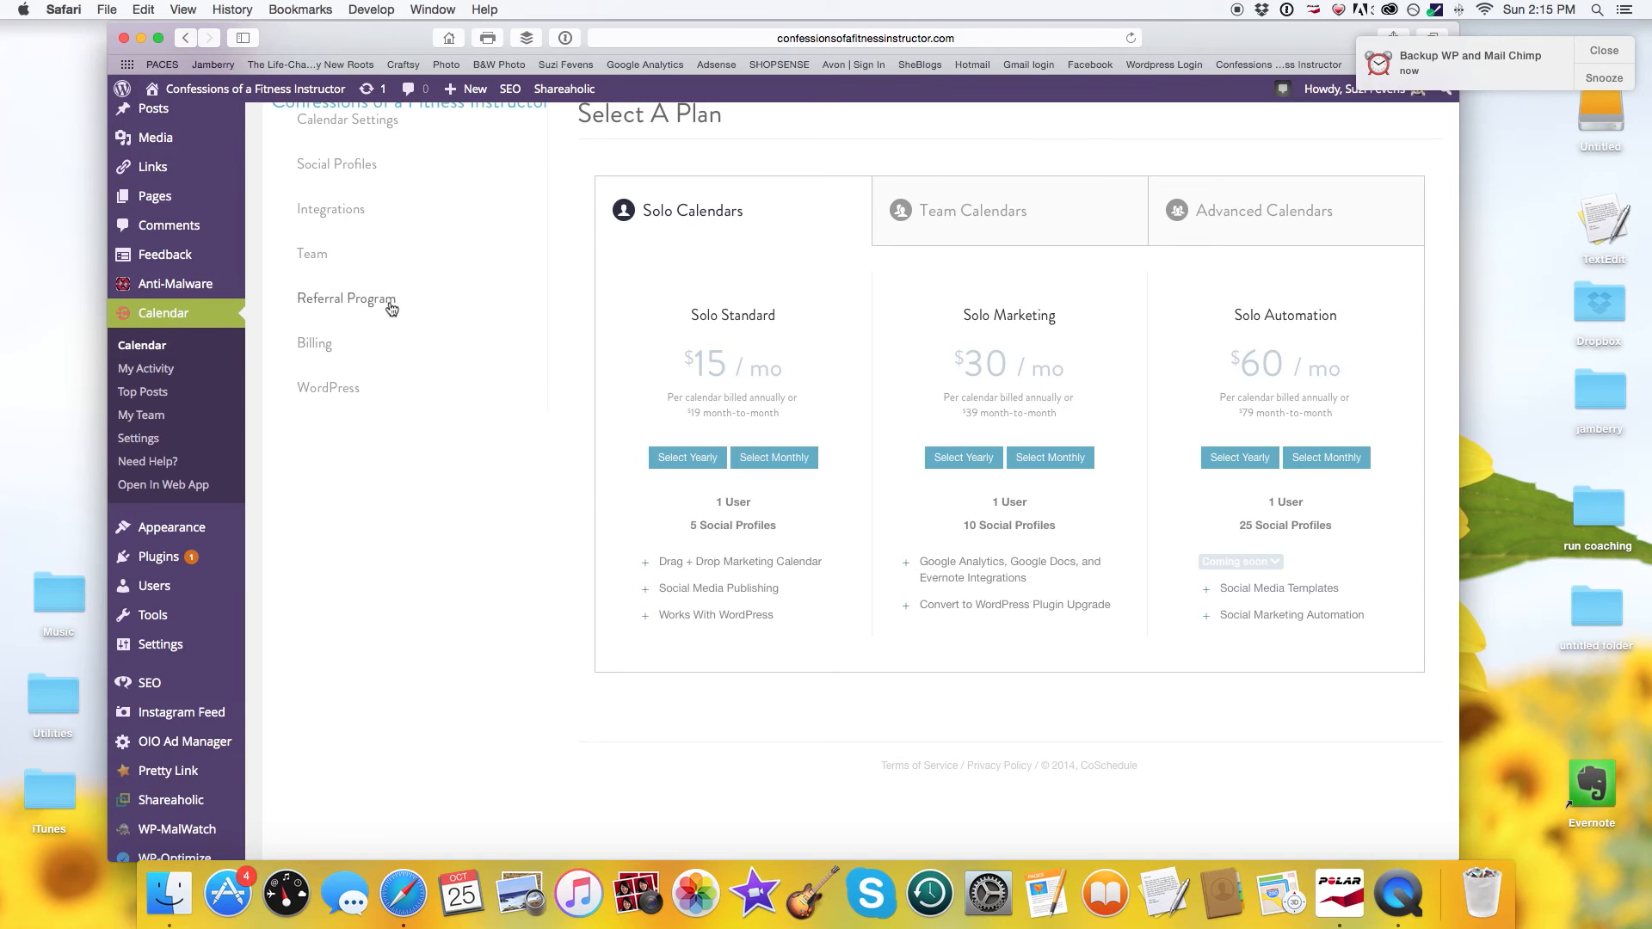
Open the referral program page, look over its ways to save, and dismiss the introductory tip about getting CoSchedule for free
left_click(388, 307)
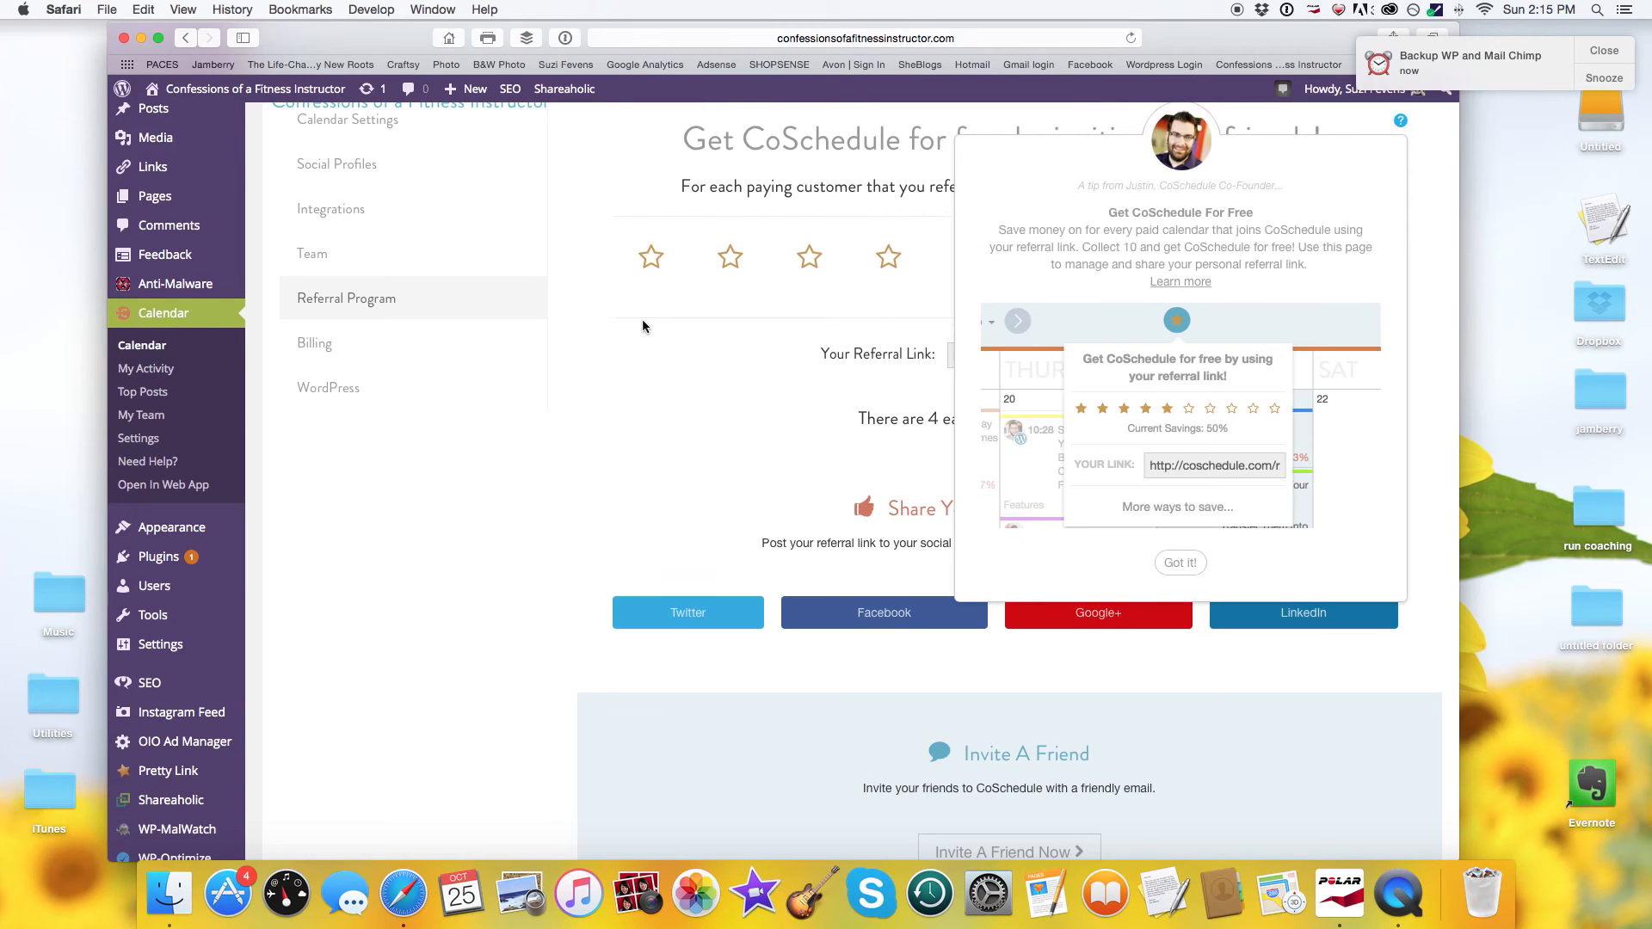
scroll(649, 325, "down", 5)
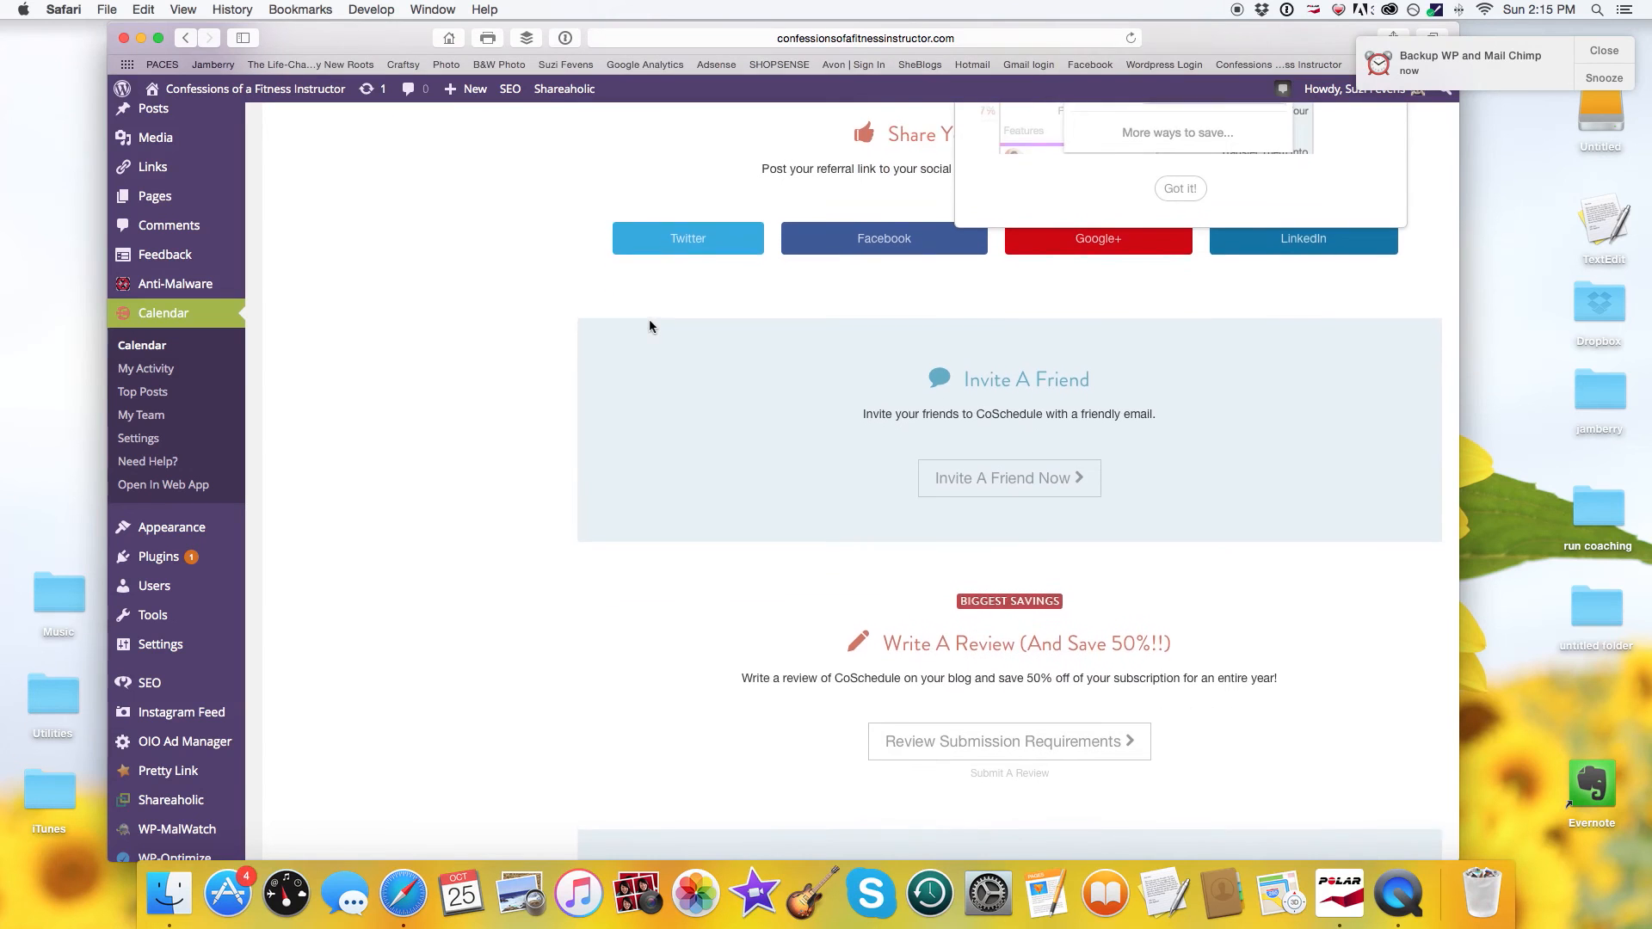
scroll(650, 326, "down", 3)
scroll(649, 325, "up", 7)
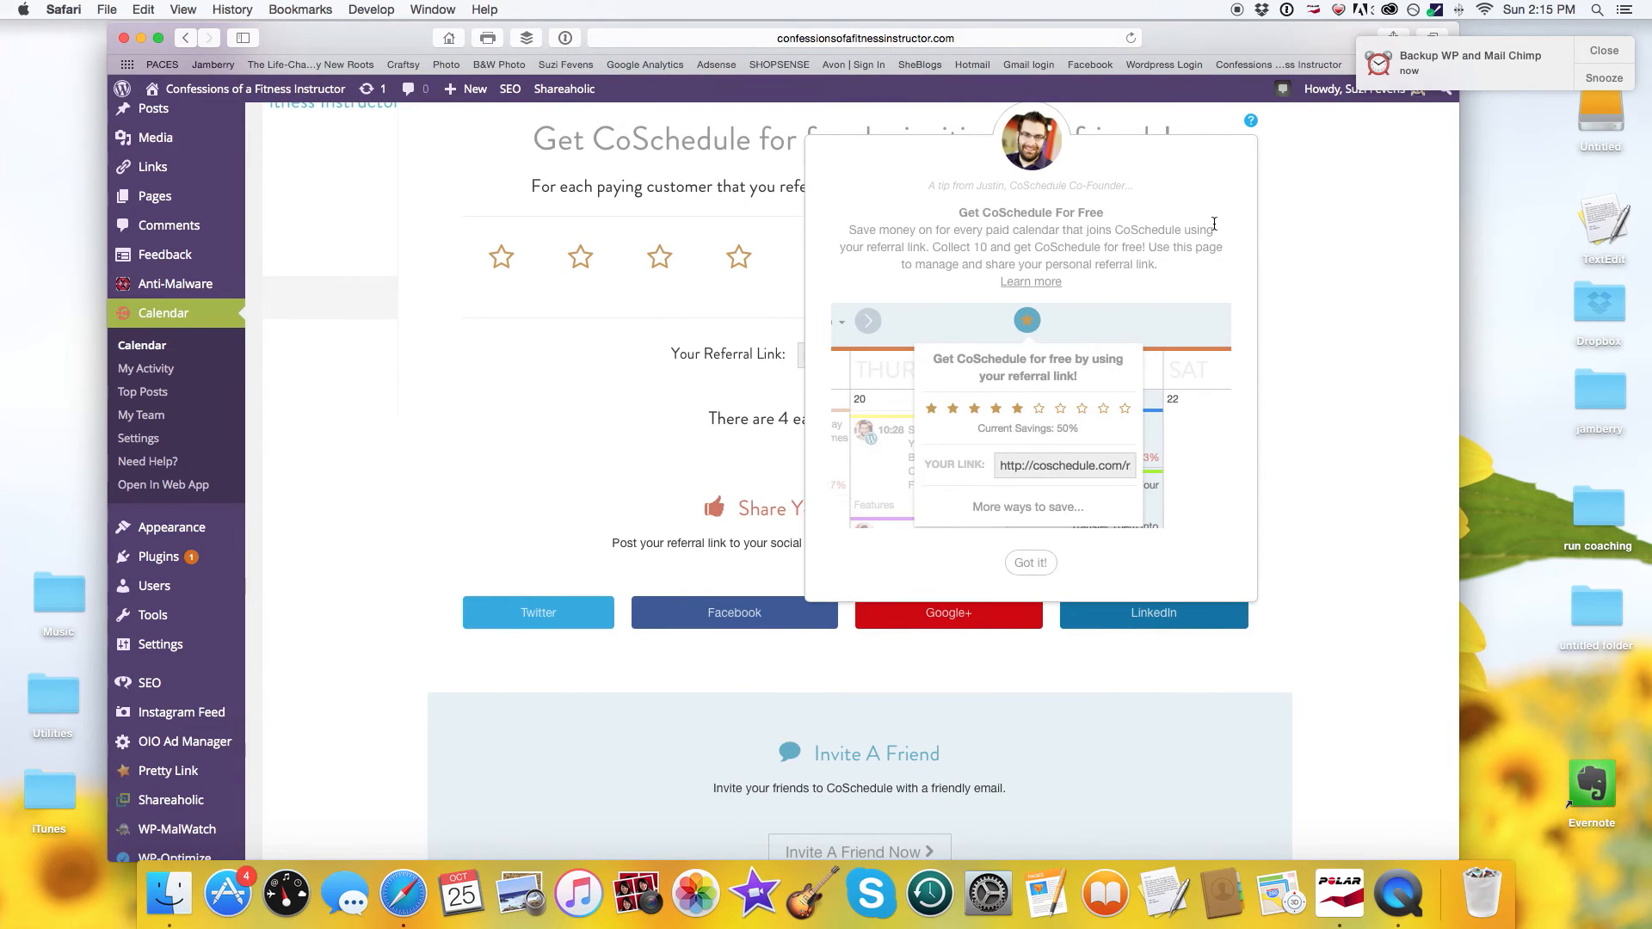
left_click(1020, 562)
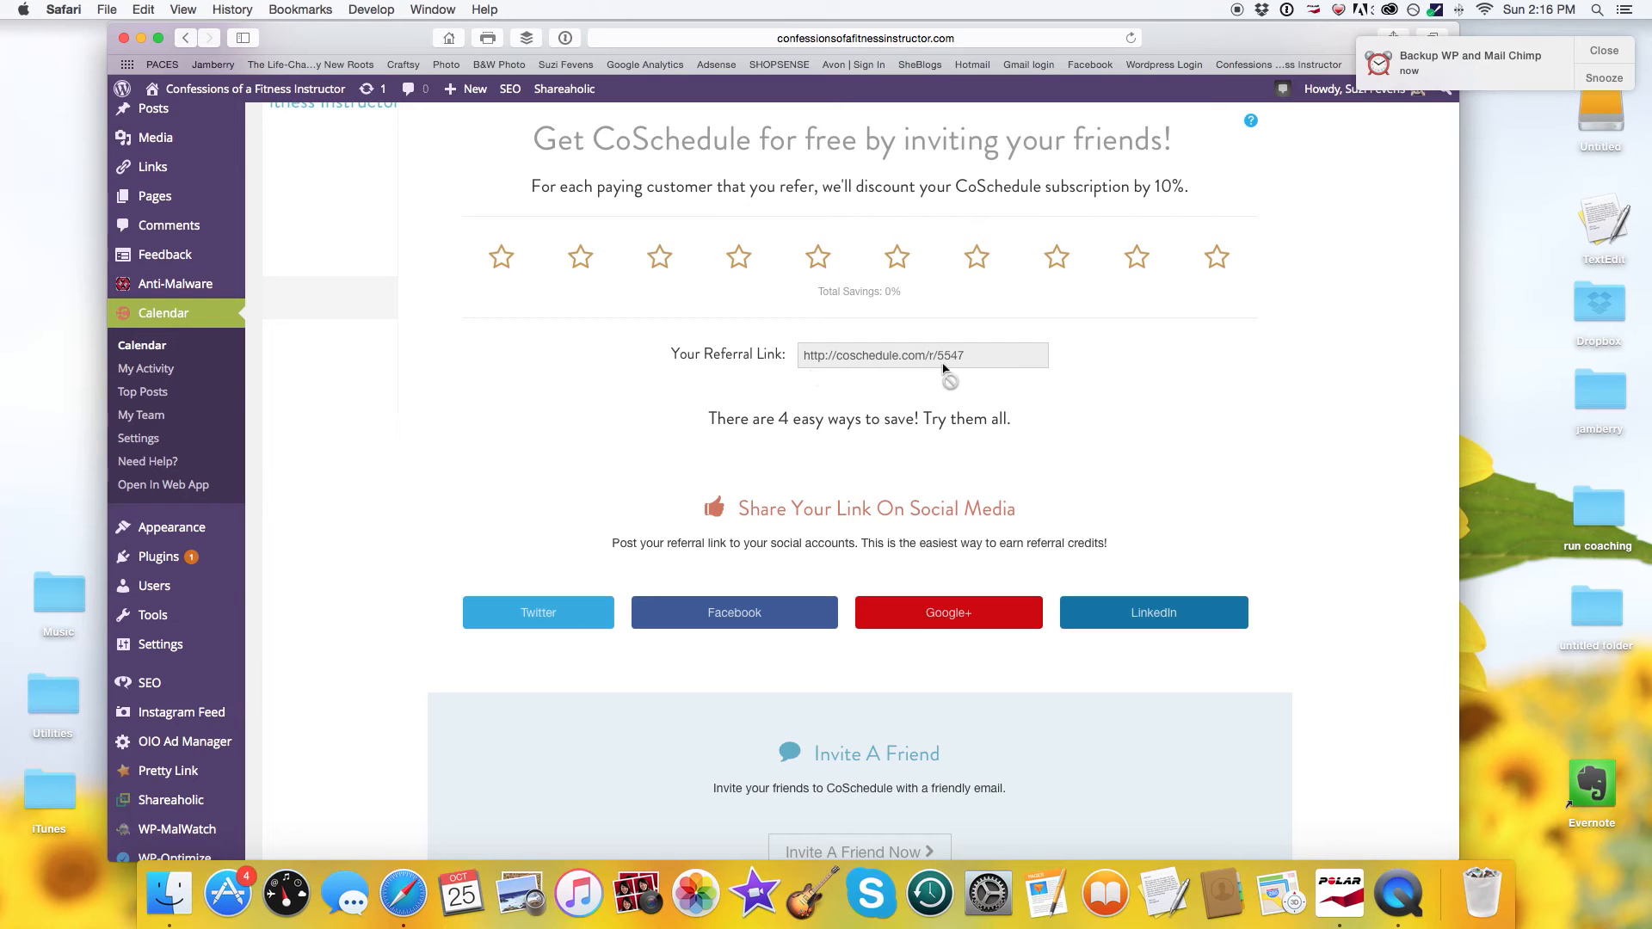
Examine the referral page's social sharing, friend invitation, blog review and banner options, highlighting the sentence that describes the review discount
scroll(944, 370, "down", 3)
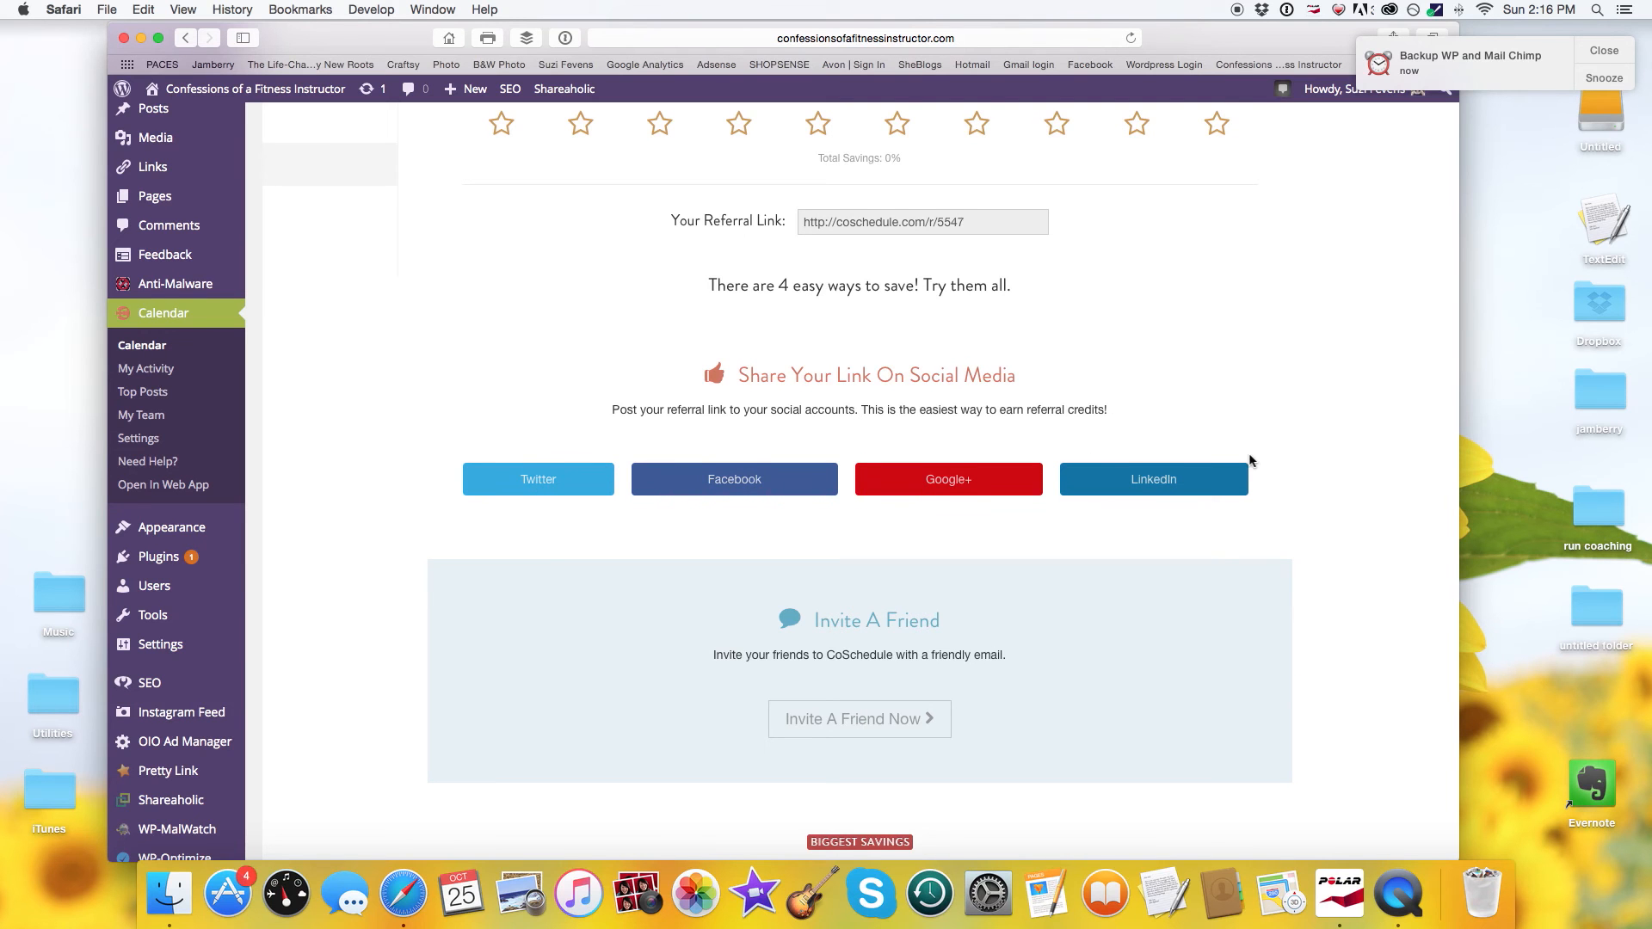
scroll(1251, 460, "down", 4)
scroll(1250, 460, "down", 5)
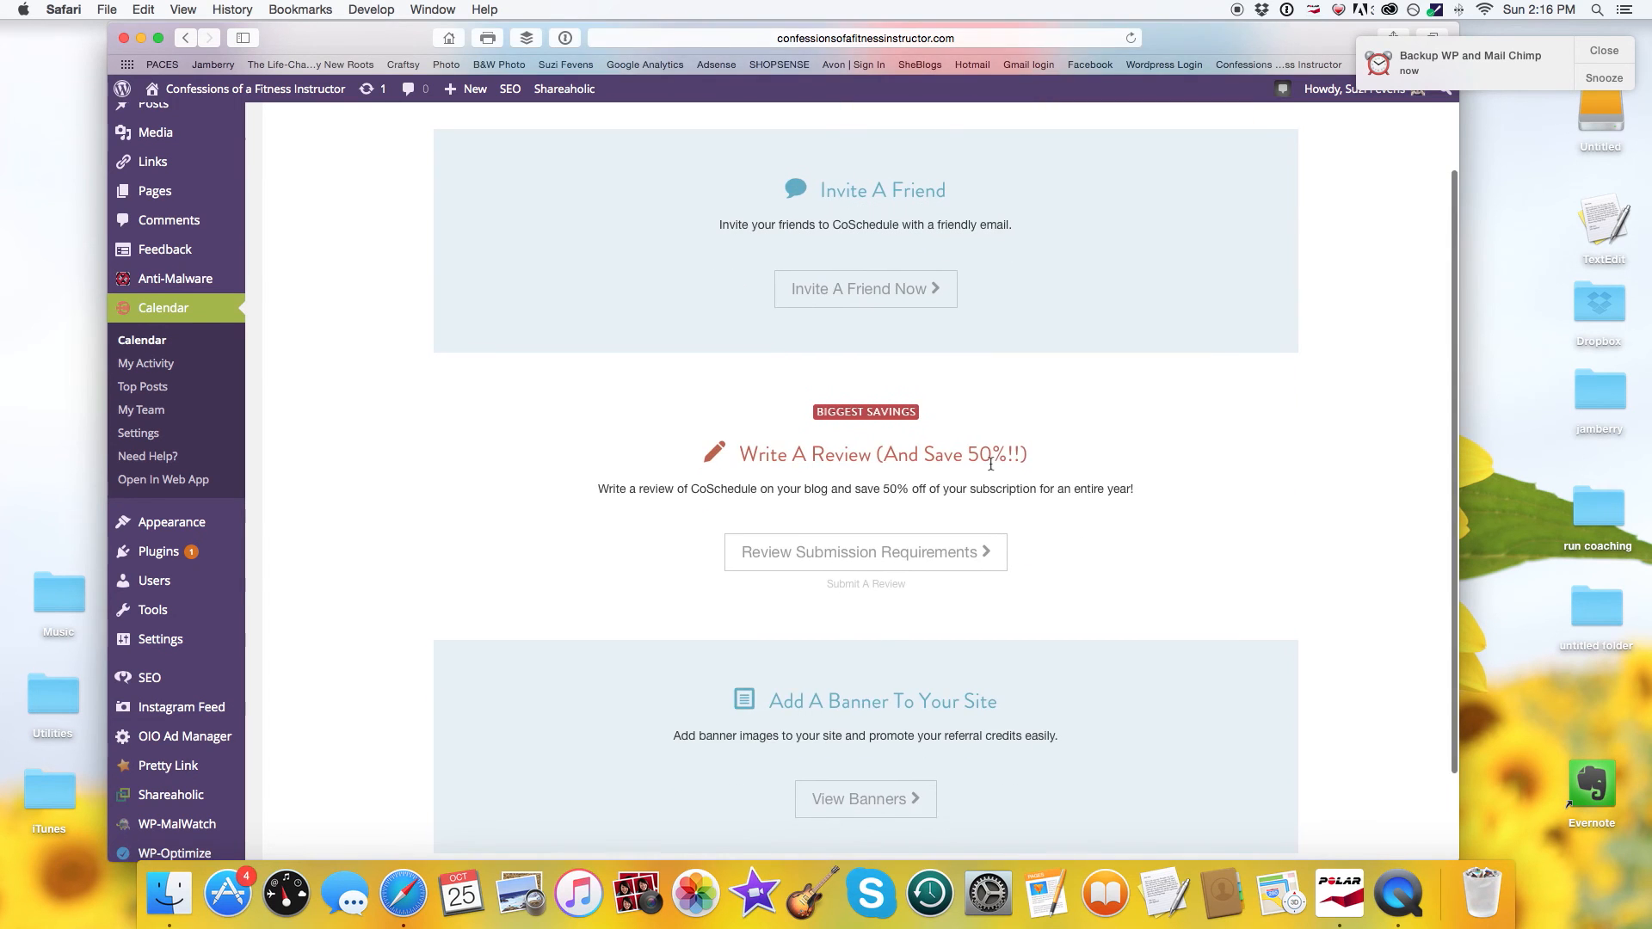
left_click_drag(599, 489, 1132, 491)
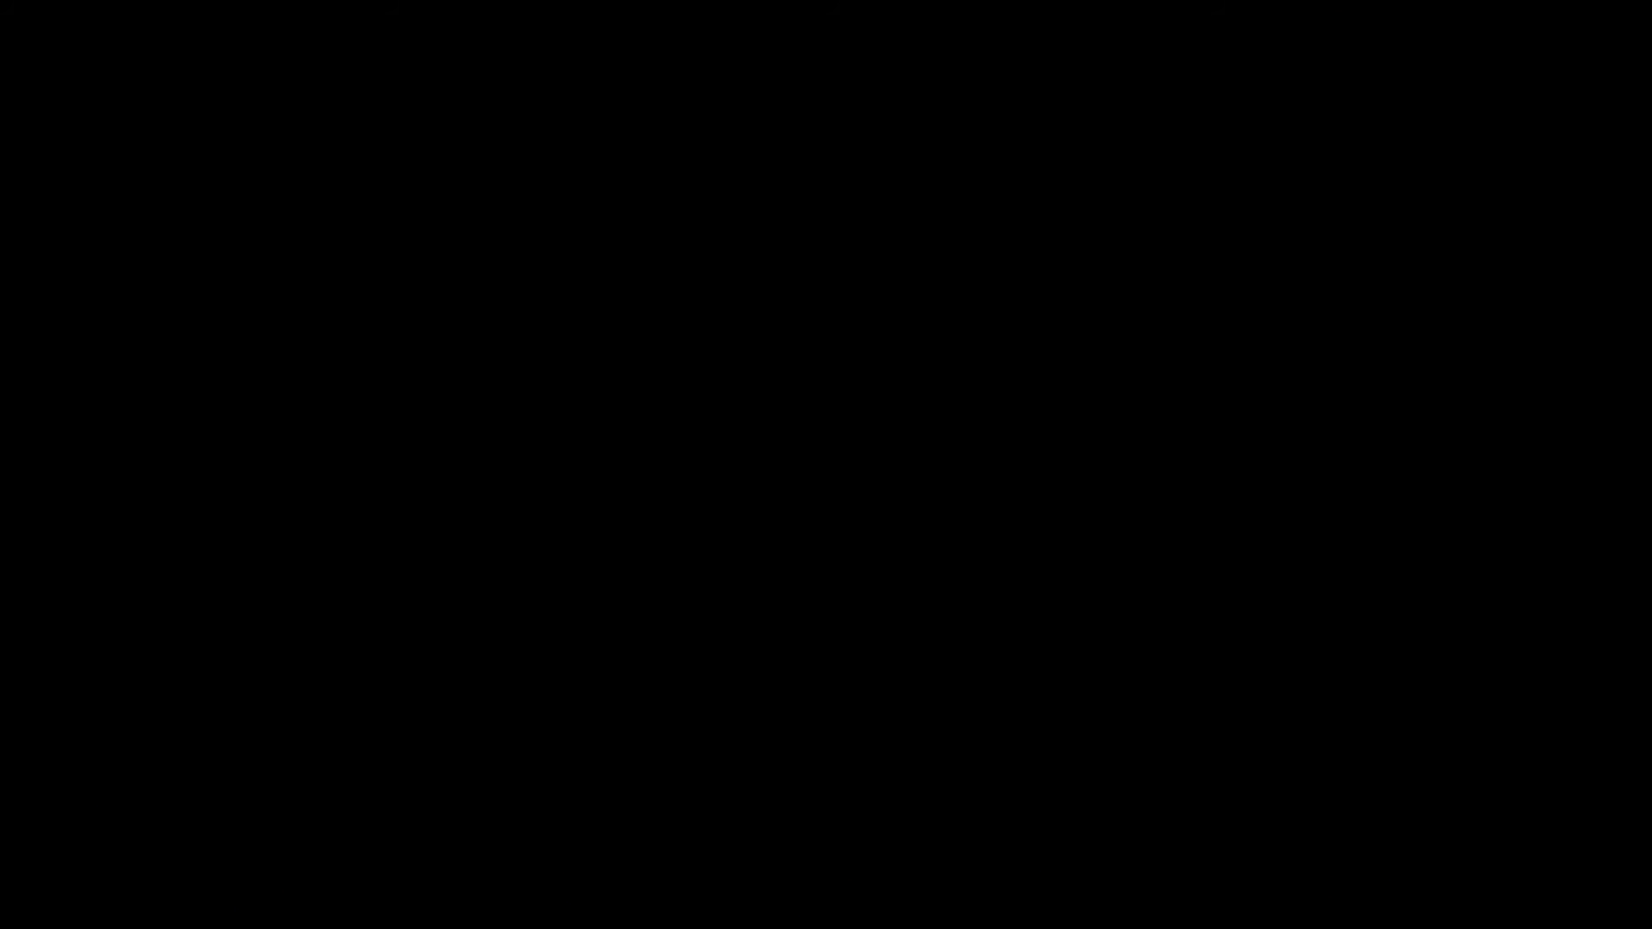